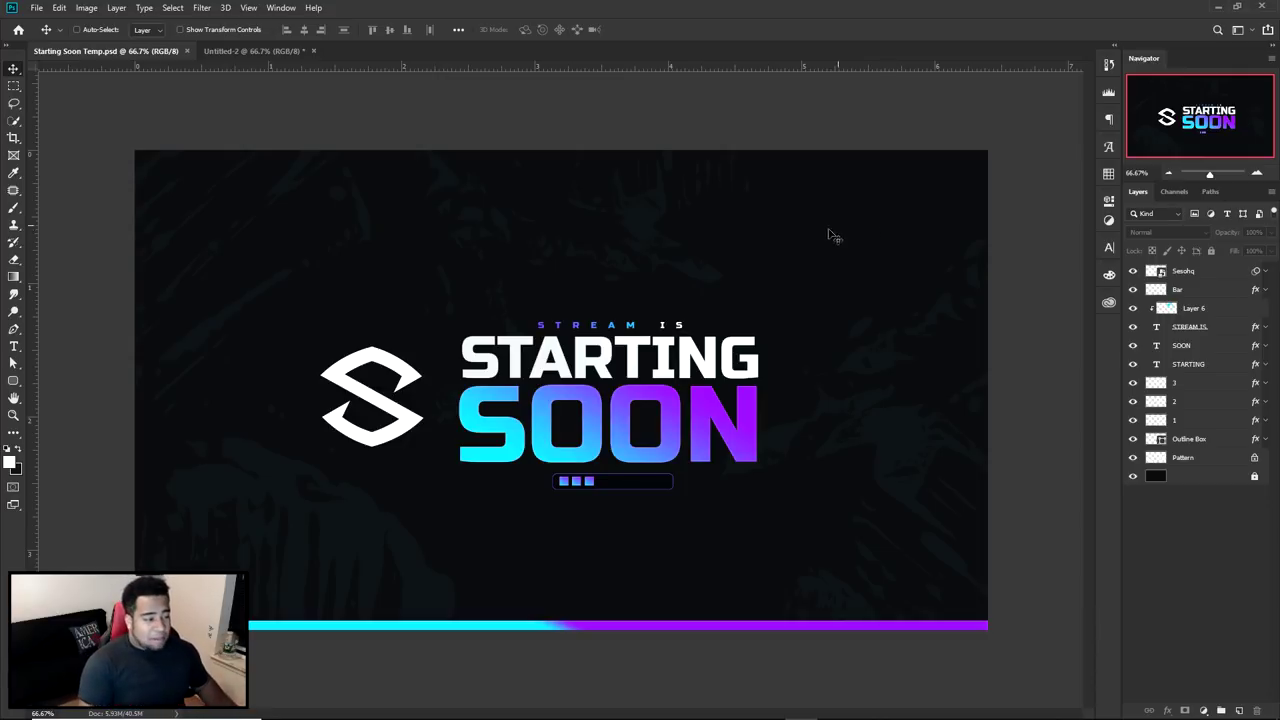
Compare the Starting Soon Temp design with the title text variants in the Untitled-2 document
{"action": "left_click", "coordinate": [747, 274]}
{"action": "left_click", "coordinate": [645, 272]}
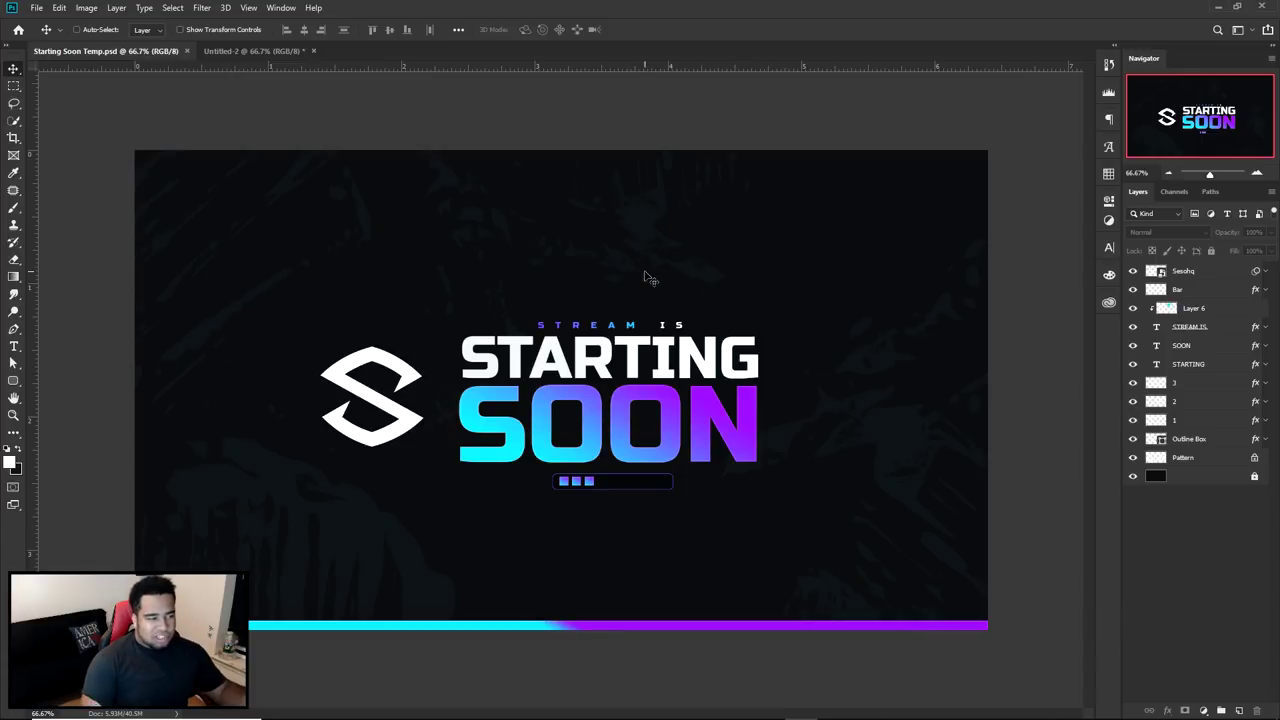
{"action": "left_click", "coordinate": [245, 51]}
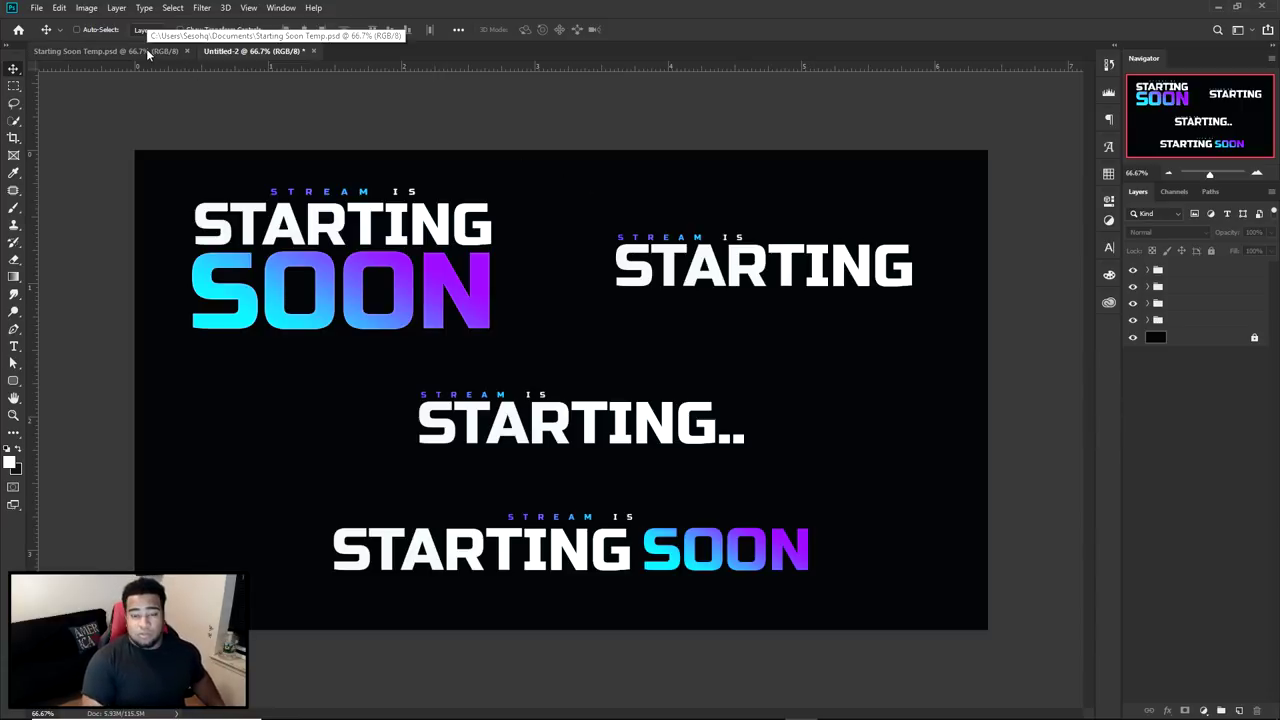
{"action": "left_click", "coordinate": [147, 53]}
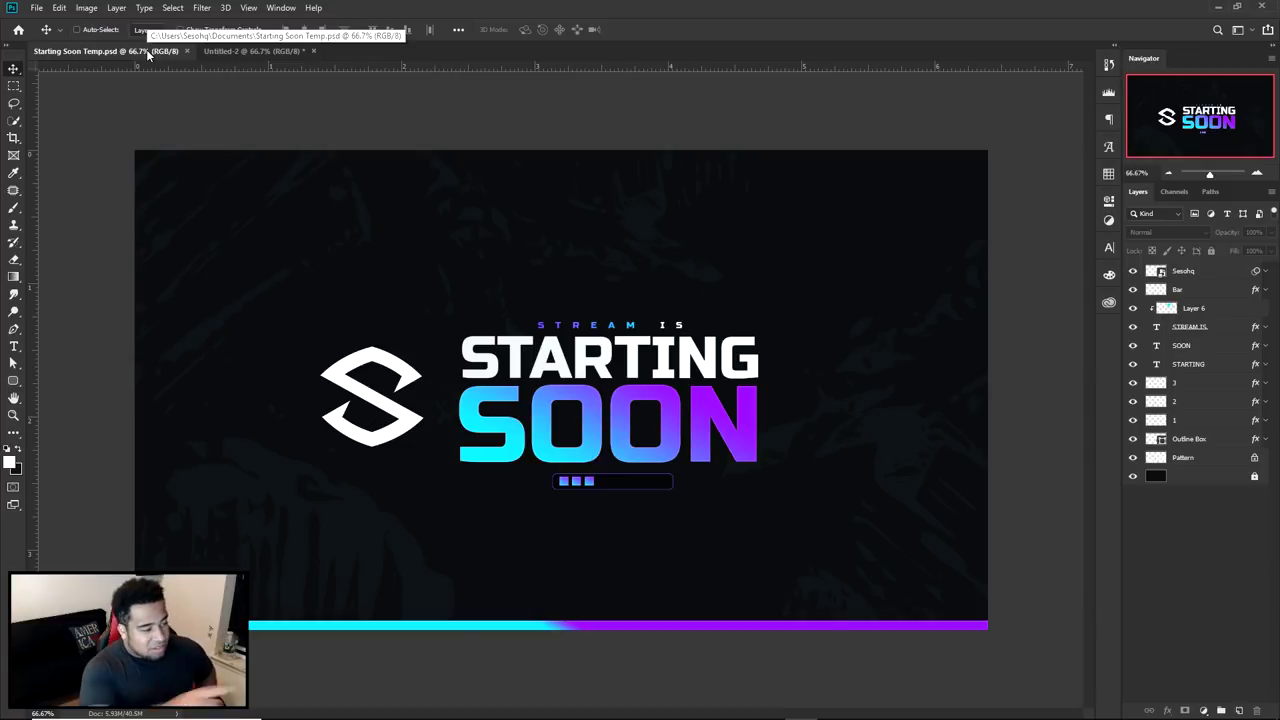
{"action": "left_click", "coordinate": [741, 235]}
{"action": "left_click", "coordinate": [622, 271]}
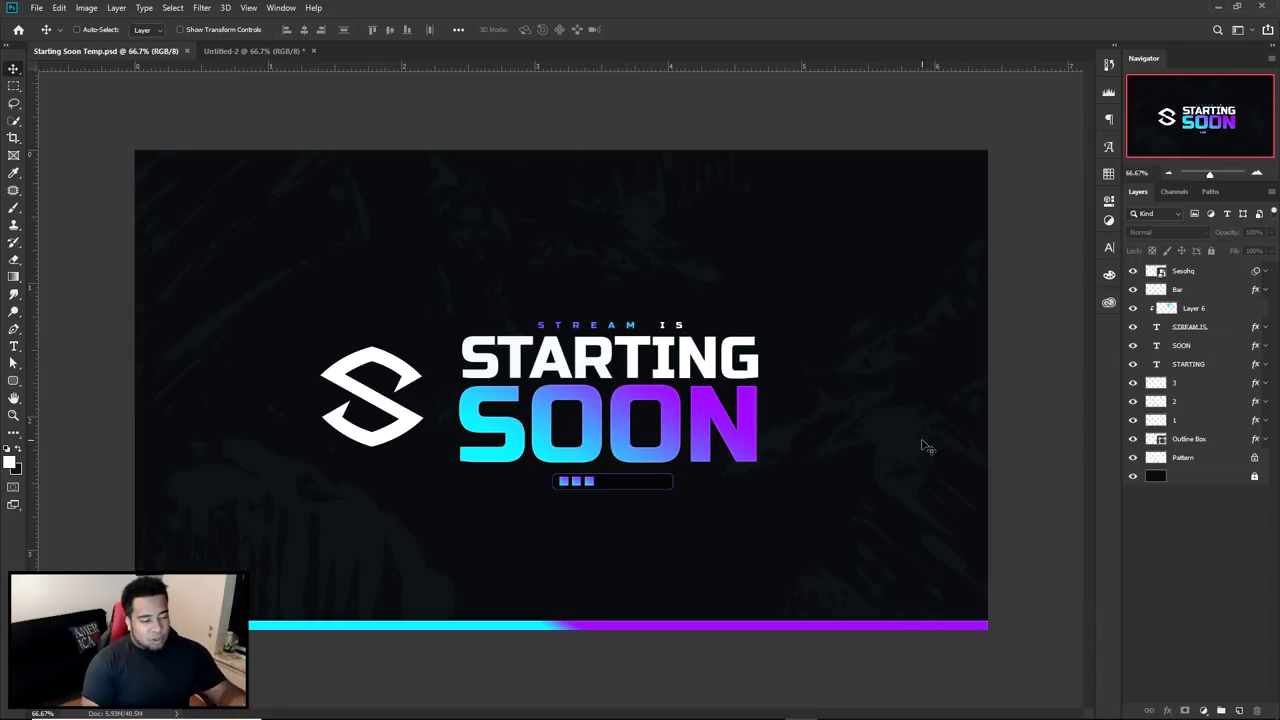
Check the Pattern layer's effect on the background and choose the second splatter brush in the Align Update brush group
{"action": "left_click", "coordinate": [1133, 457]}
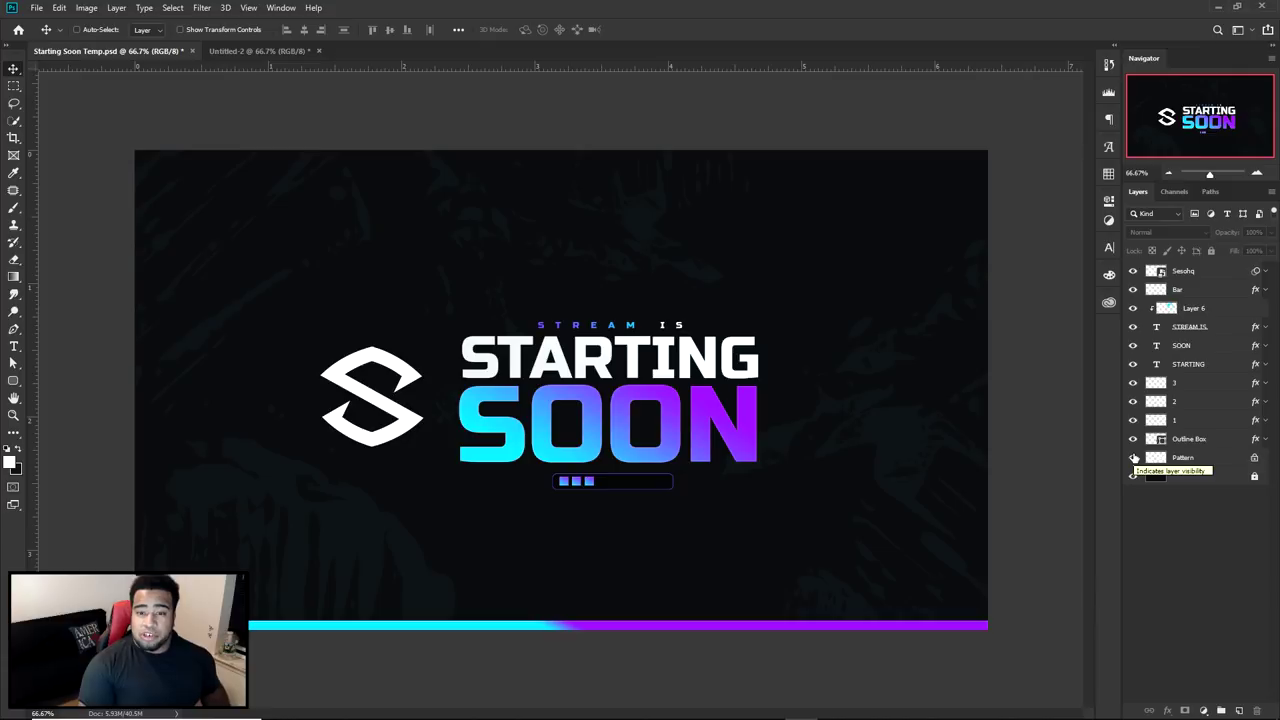
{"action": "key", "text": "b"}
{"action": "right_click", "coordinate": [722, 338]}
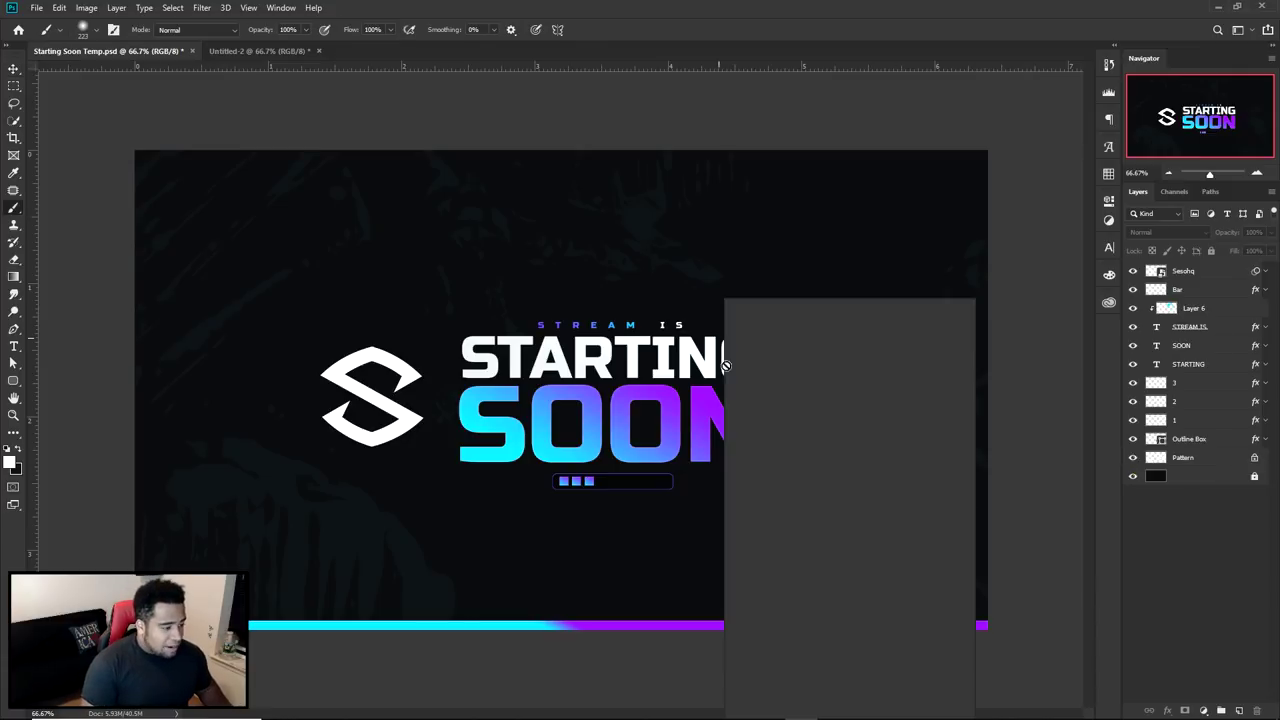
{"action": "left_click", "coordinate": [797, 623]}
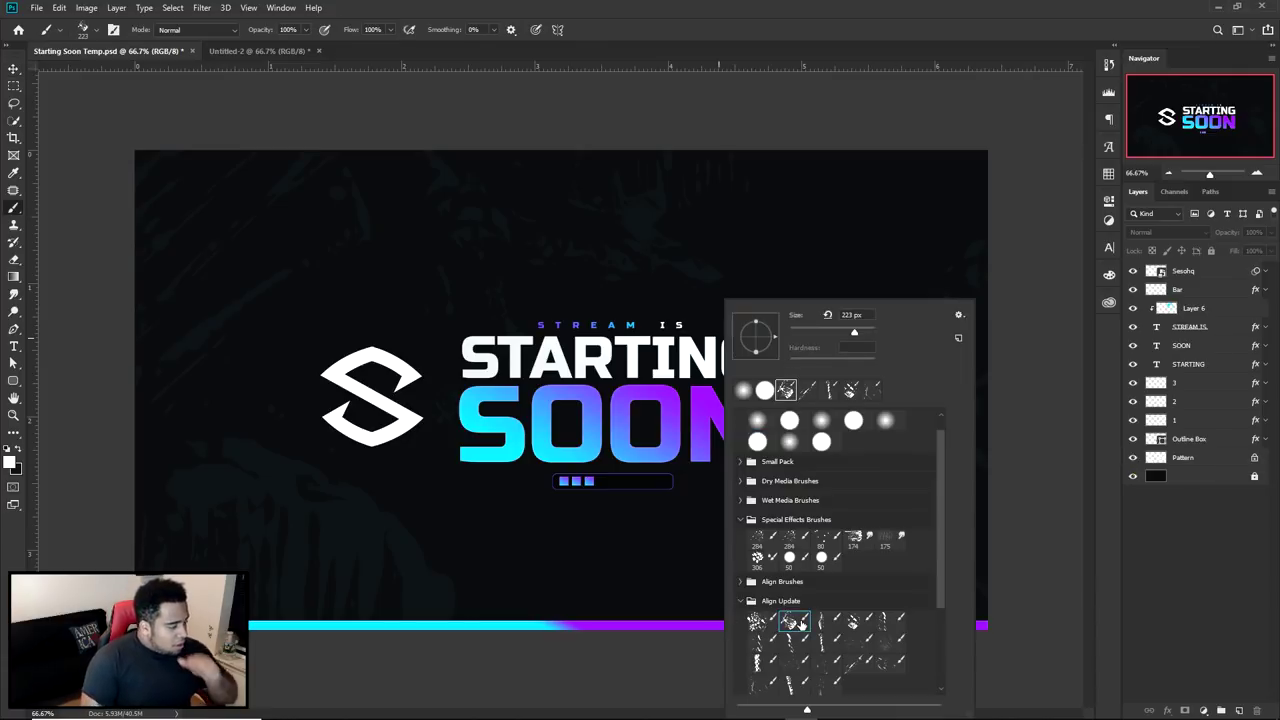
{"action": "left_click", "coordinate": [1183, 445]}
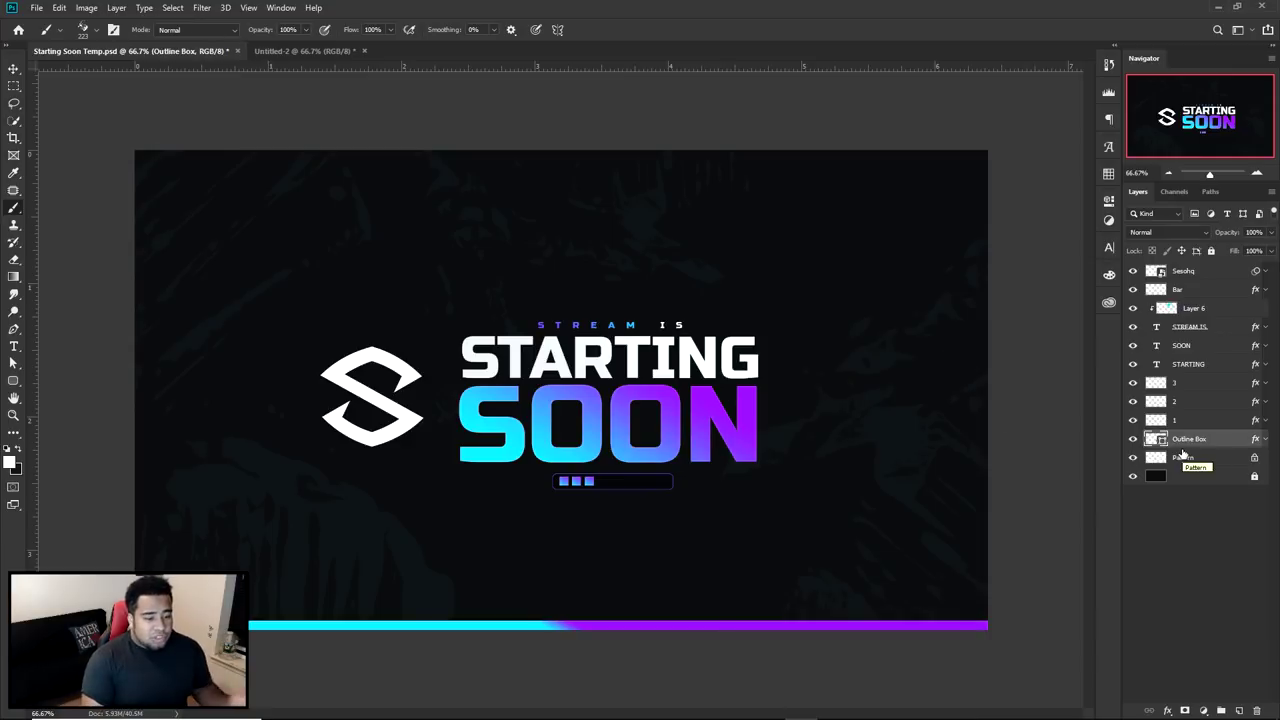
Compare the background with the Pattern layer hidden and shown, and select that layer to view its blending settings
{"action": "left_click", "coordinate": [1133, 457]}
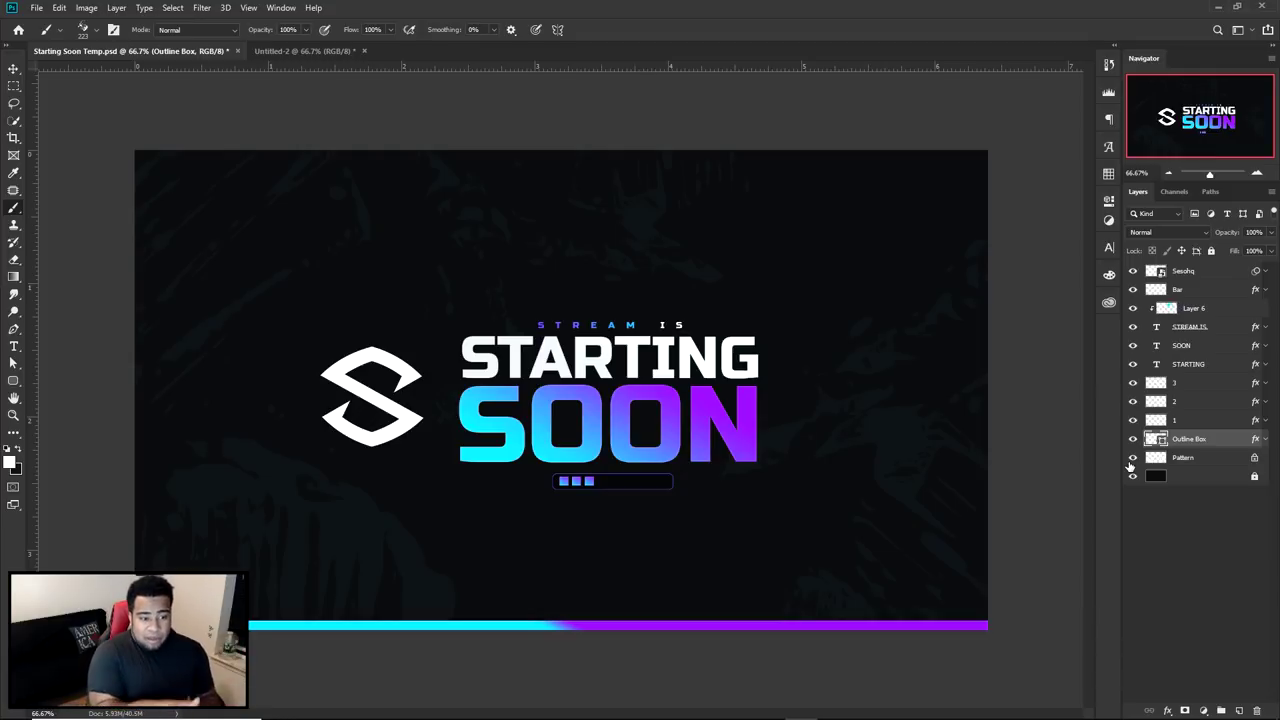
{"action": "left_click", "coordinate": [1206, 460]}
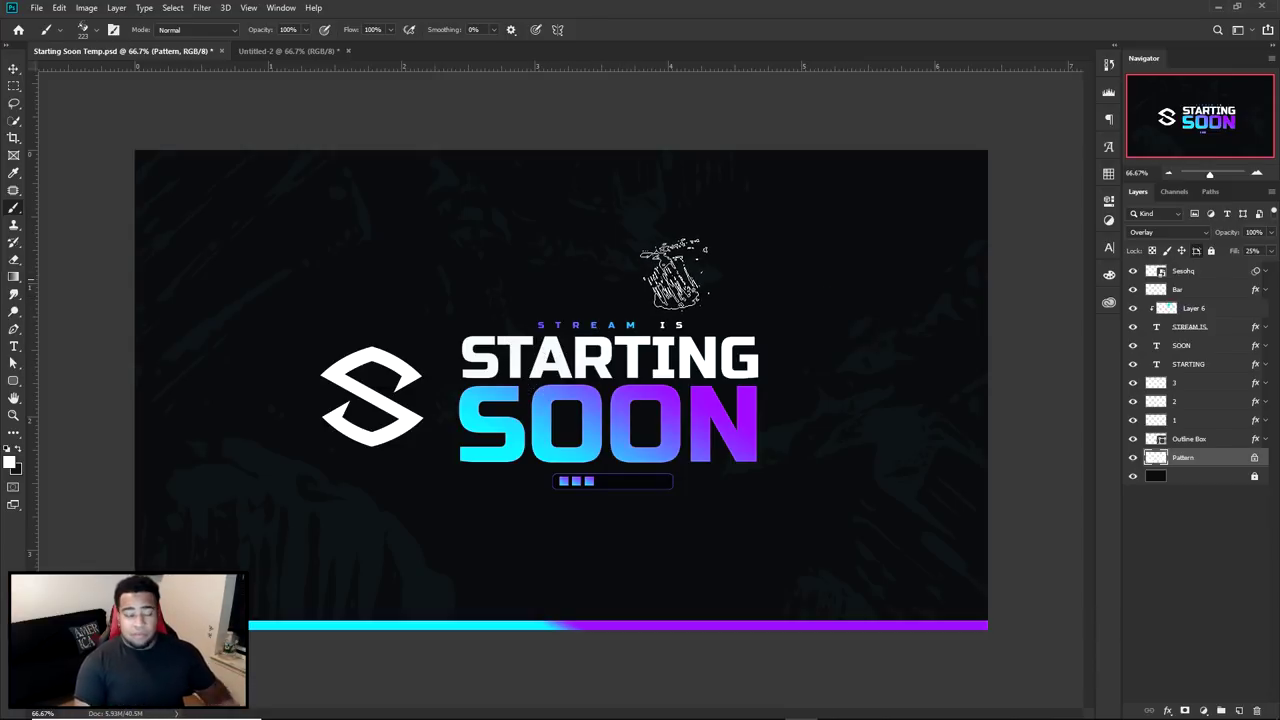
{"action": "key", "text": "v"}
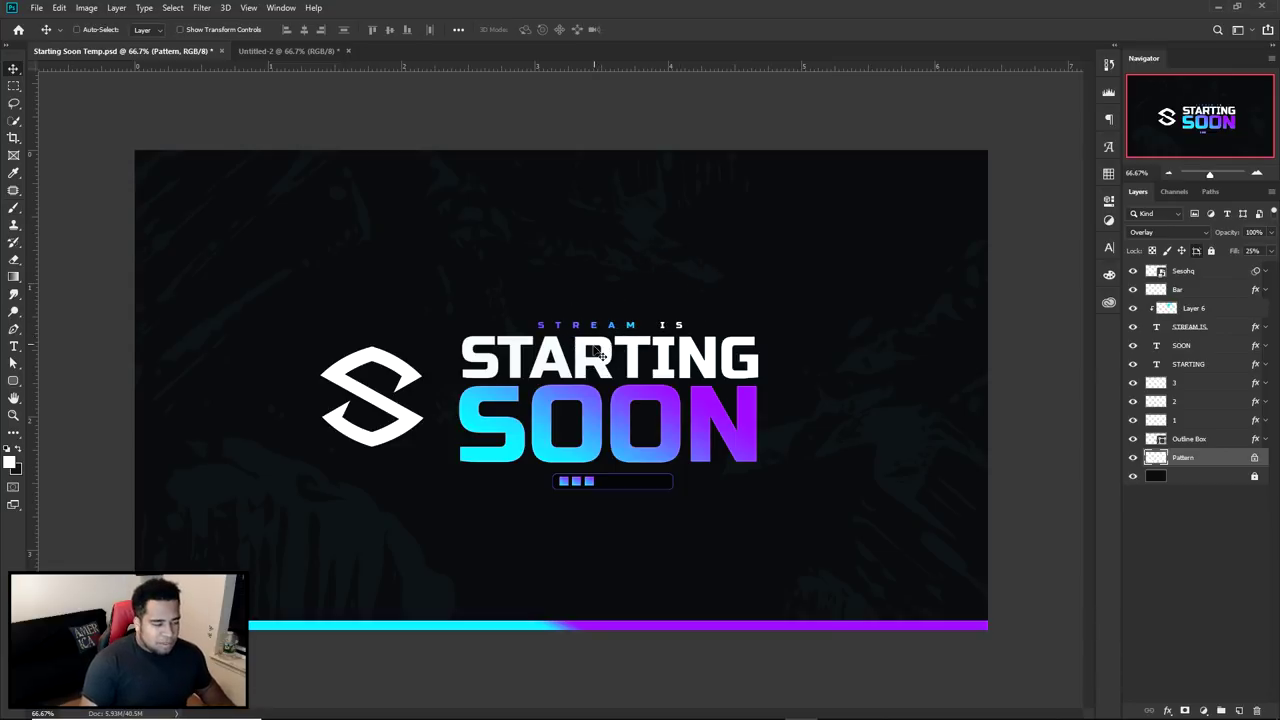
Set the opacity of the third square in the loading bar to 99%
{"action": "scroll", "coordinate": [594, 491], "scroll_direction": "up", "scroll_amount": 3}
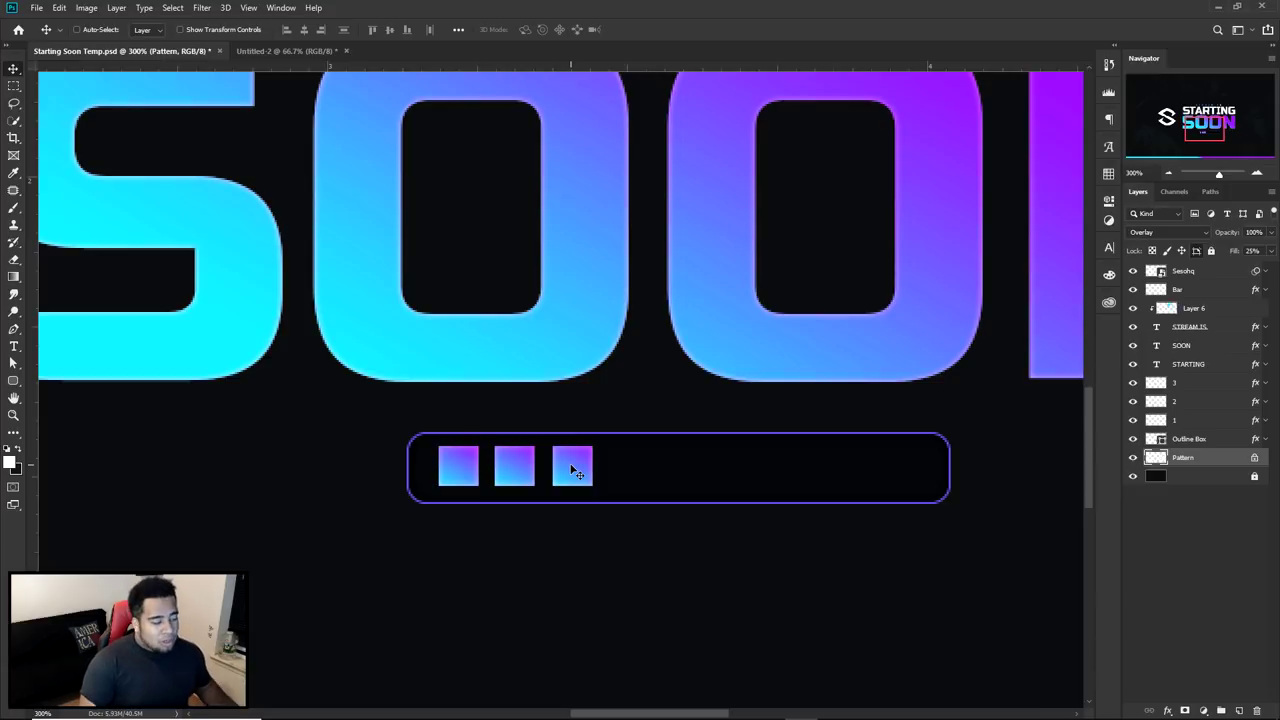
{"action": "left_click", "coordinate": [575, 472], "text": "ctrl"}
{"action": "mouse_move", "coordinate": [575, 472]}
{"action": "left_mouse_down"}
{"action": "mouse_move", "coordinate": [620, 468]}
{"action": "mouse_move", "coordinate": [575, 472]}
{"action": "left_mouse_up"}
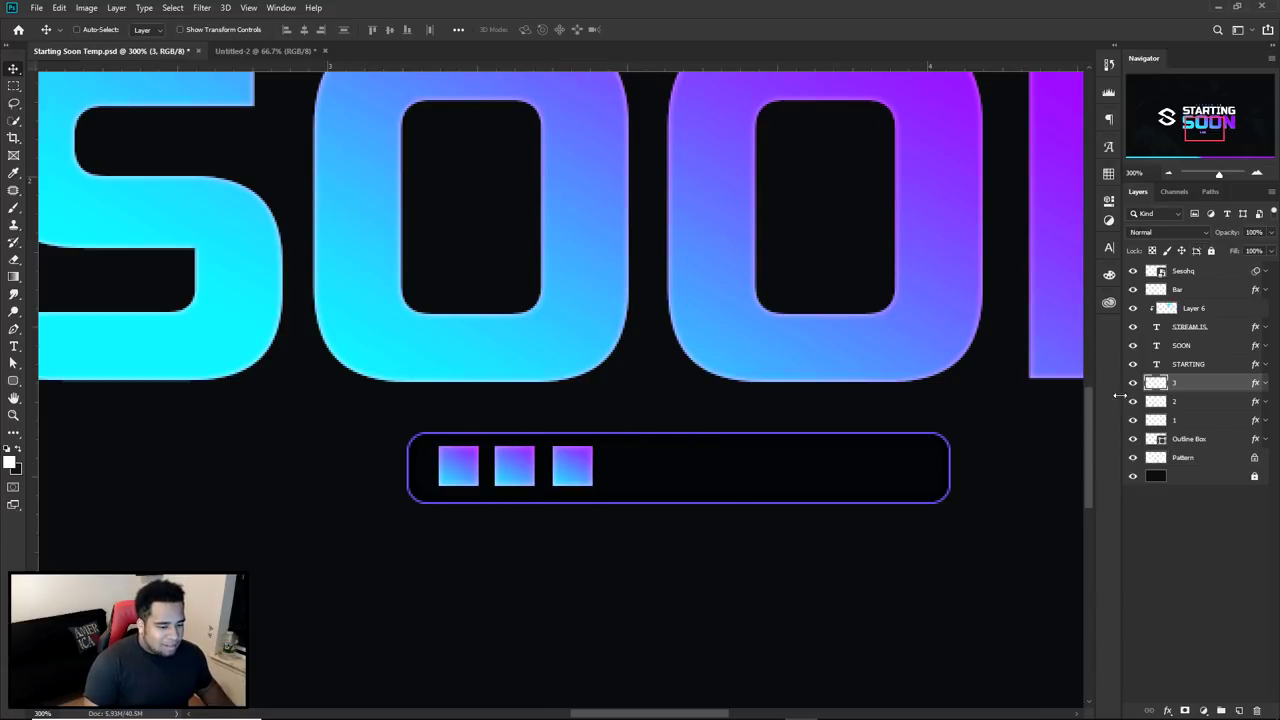
{"action": "left_click", "coordinate": [1270, 232]}
{"action": "mouse_move", "coordinate": [1266, 250]}
{"action": "left_mouse_down"}
{"action": "mouse_move", "coordinate": [1218, 250]}
{"action": "mouse_move", "coordinate": [1263, 250]}
{"action": "left_mouse_up"}
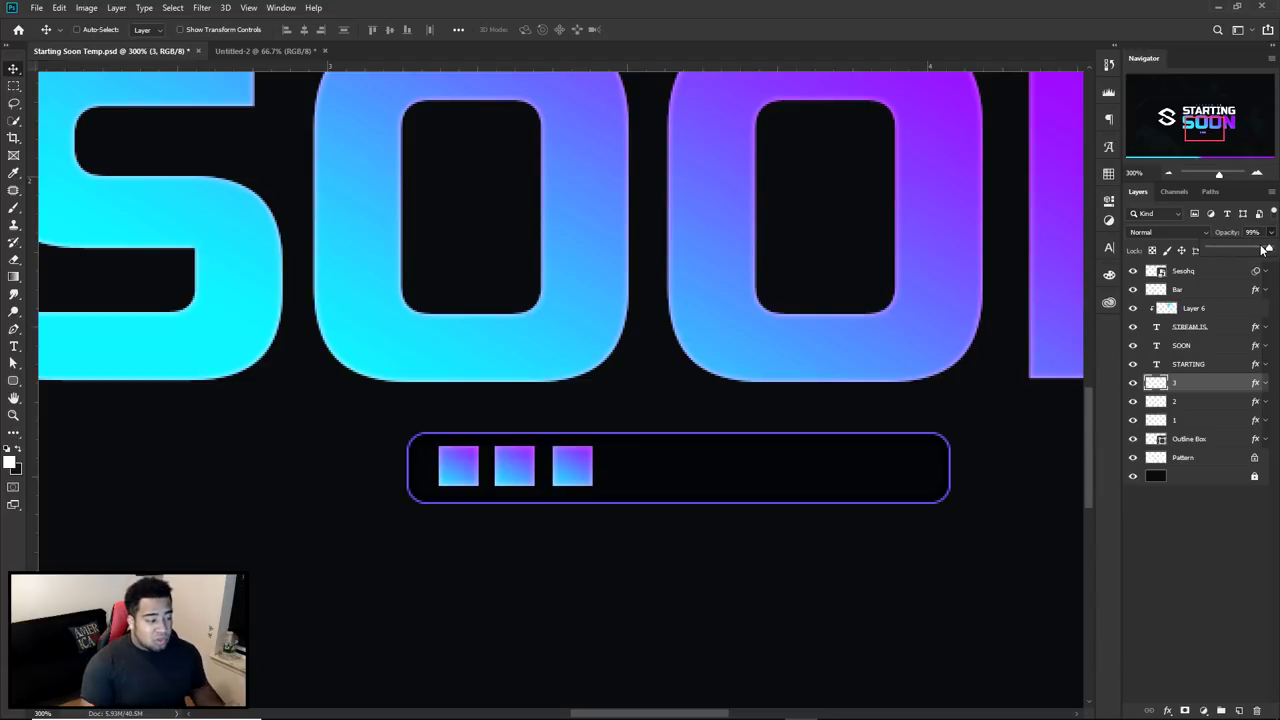
{"action": "key", "text": "ctrl+0"}
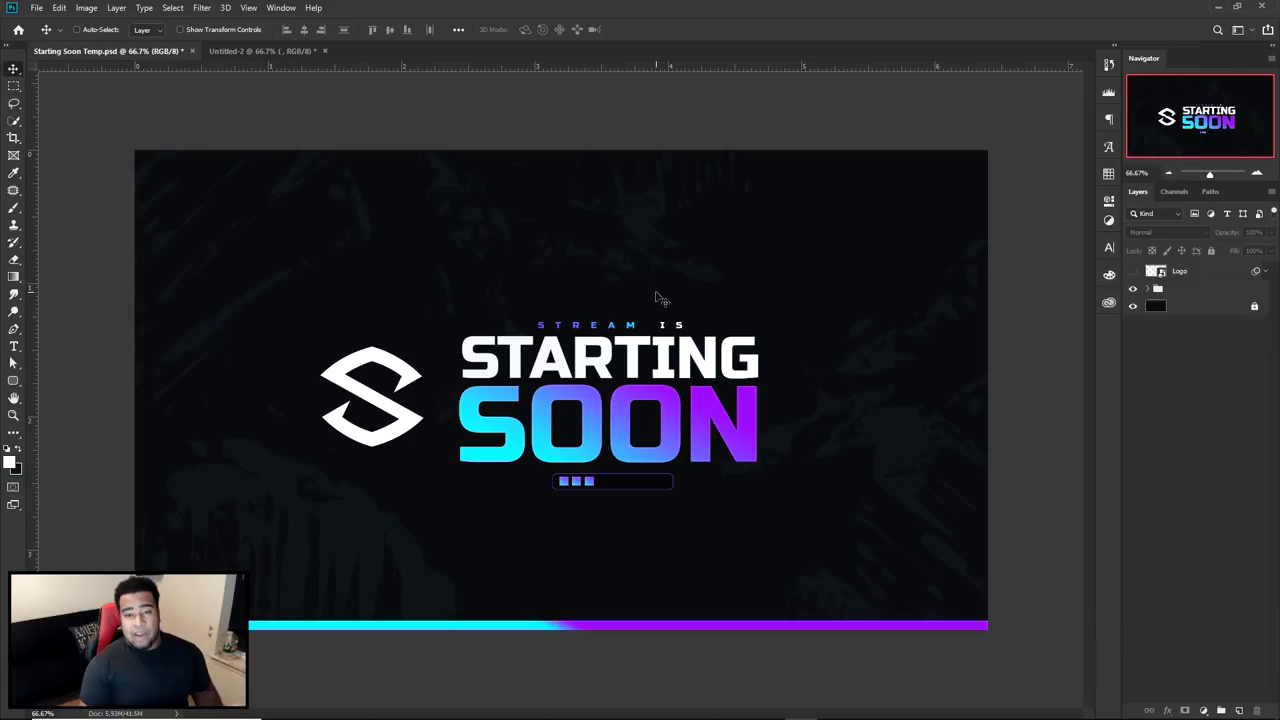
Try stamping large splatters on a new layer in the canvas's upper-right and lower-left corners, using purple sampled from the word SOON
{"action": "left_click", "coordinate": [1239, 710]}
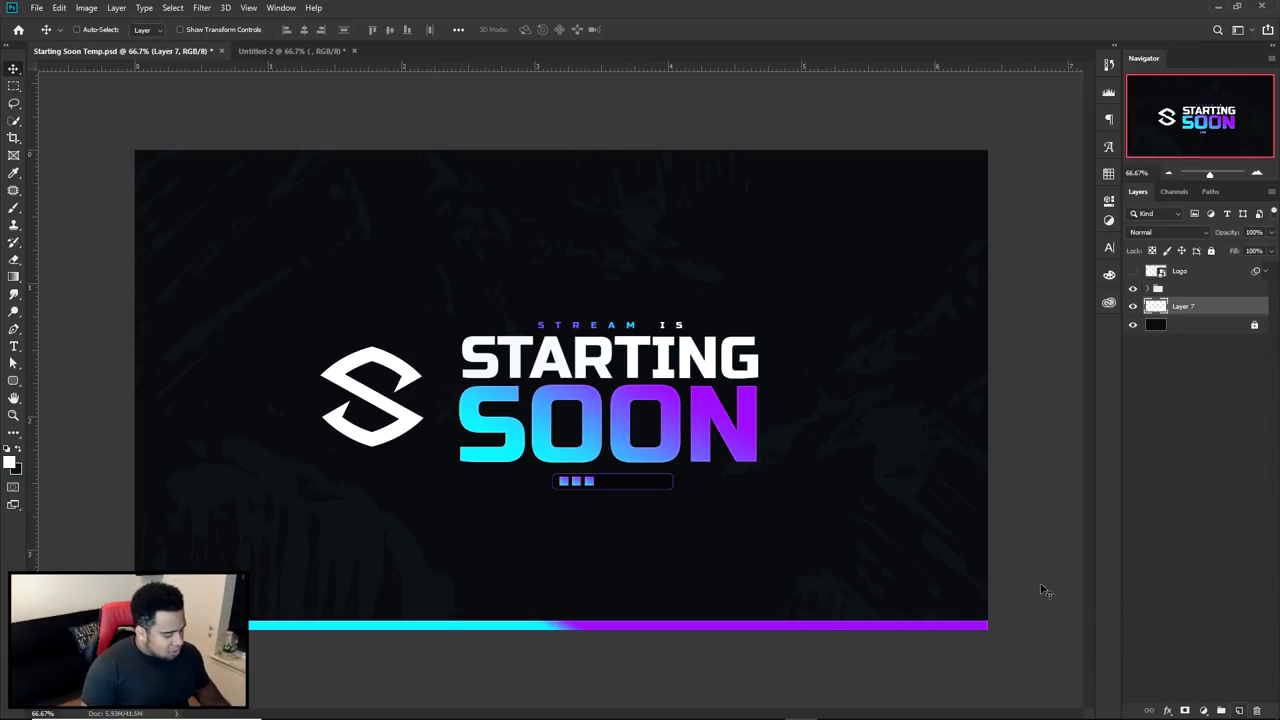
{"action": "key", "text": "b"}
{"action": "left_click", "coordinate": [740, 420], "text": "alt"}
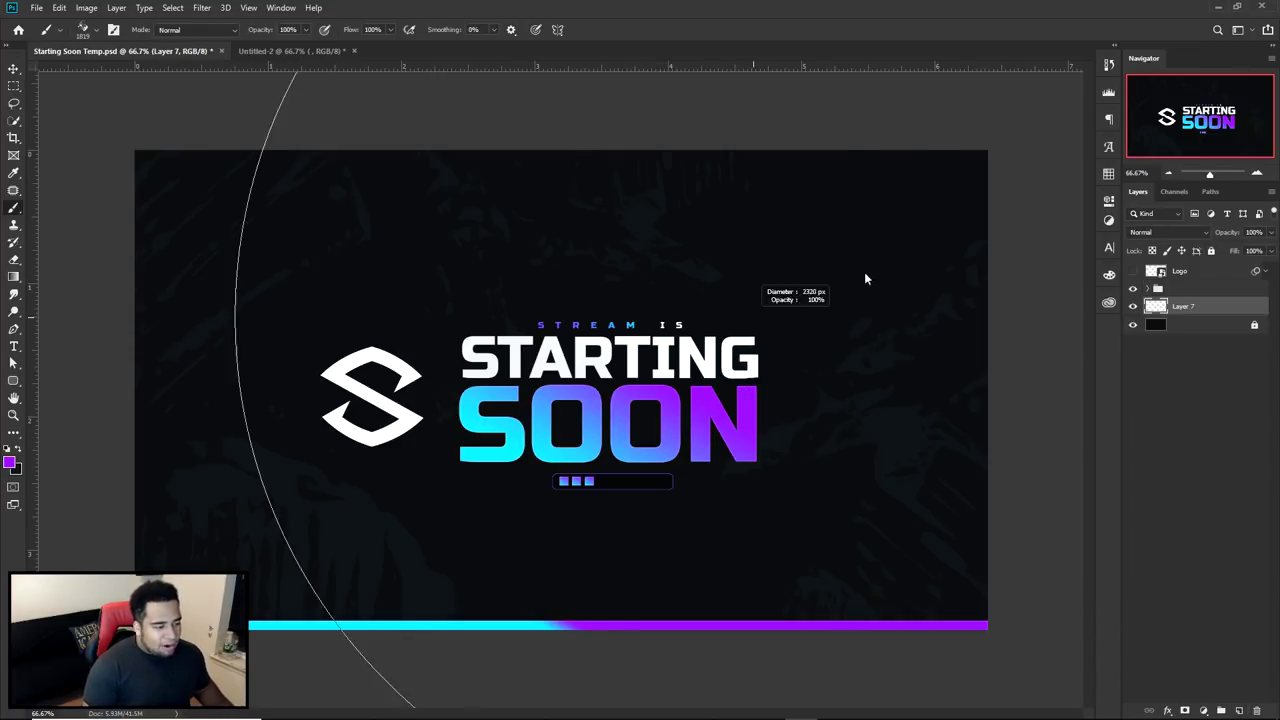
{"action": "left_click", "coordinate": [895, 215]}
{"action": "left_click", "coordinate": [340, 510]}
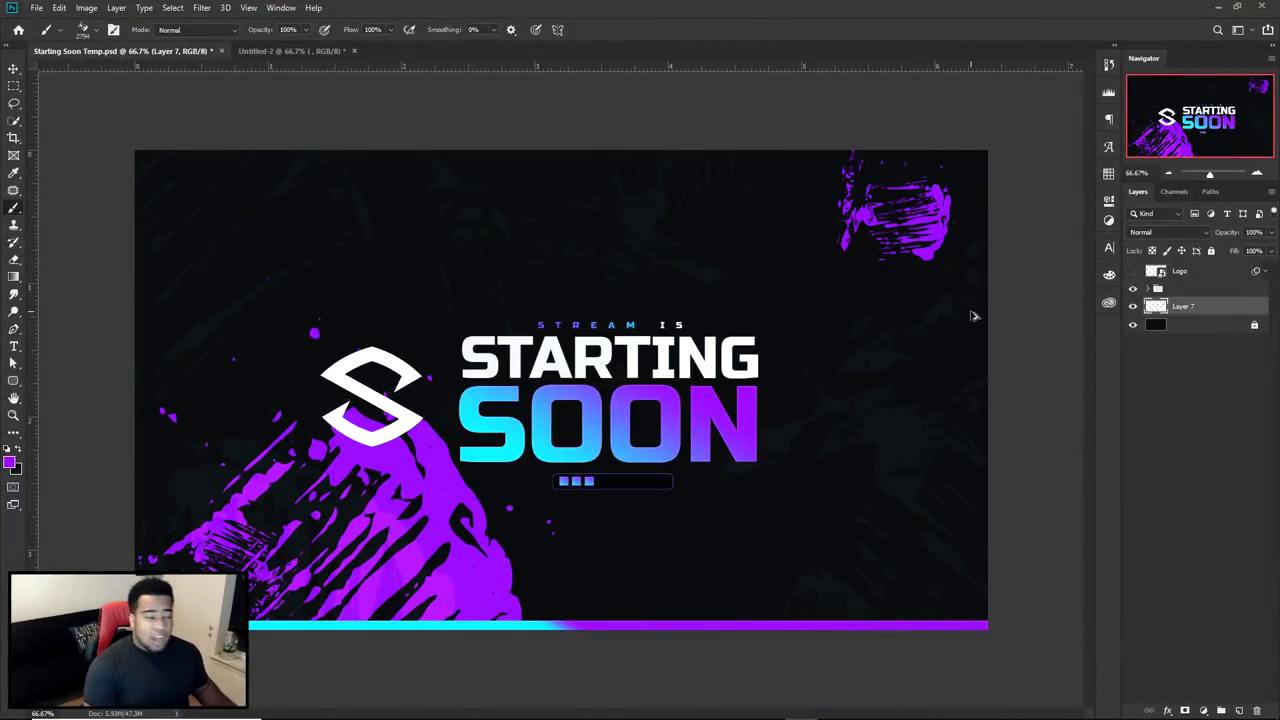
Undo the purple splatter strokes and remove the empty test layer and its duplicate
{"action": "key", "text": "ctrl+z"}
{"action": "key", "text": "ctrl+z"}
{"action": "key", "text": "v"}
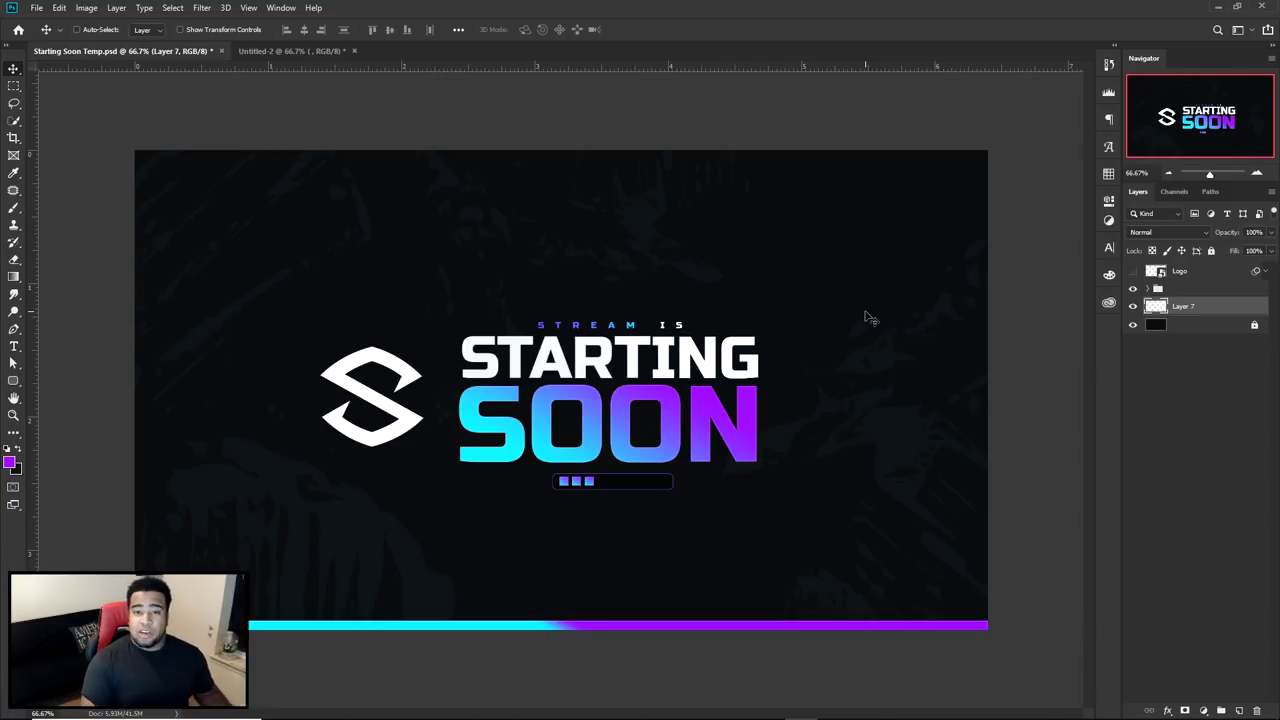
{"action": "key", "text": "ctrl+j"}
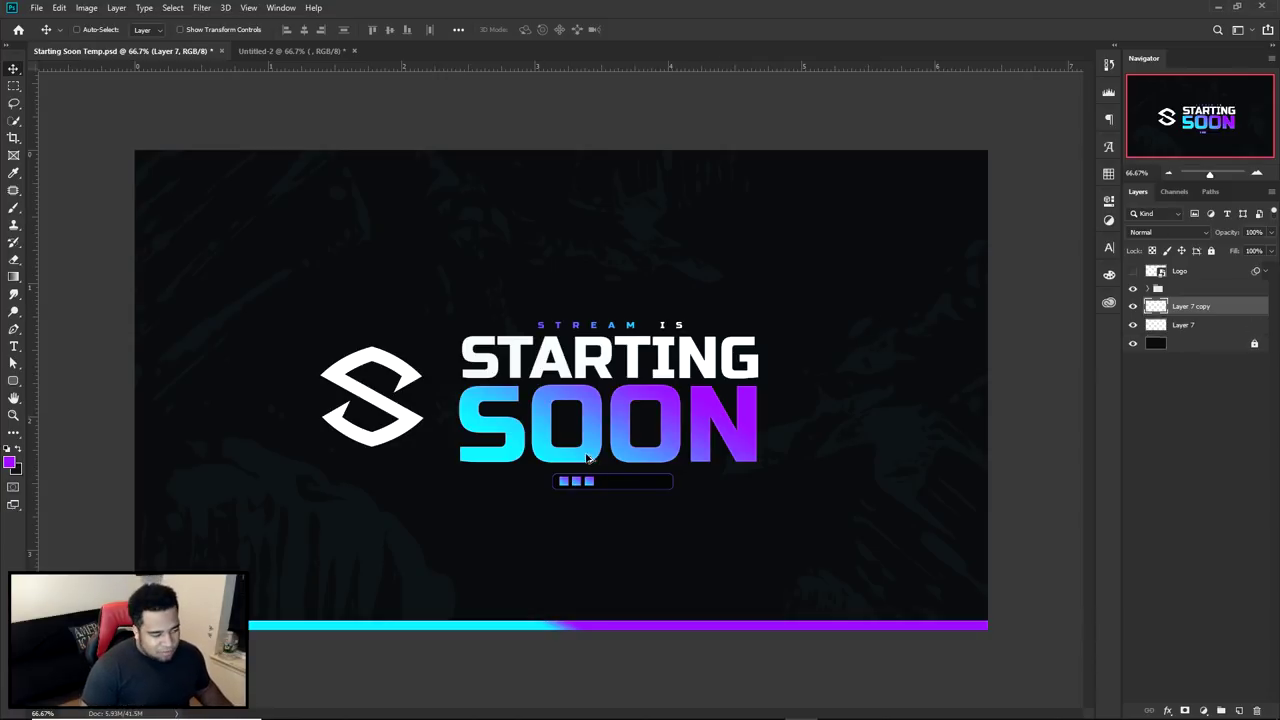
{"action": "key", "text": "Delete"}
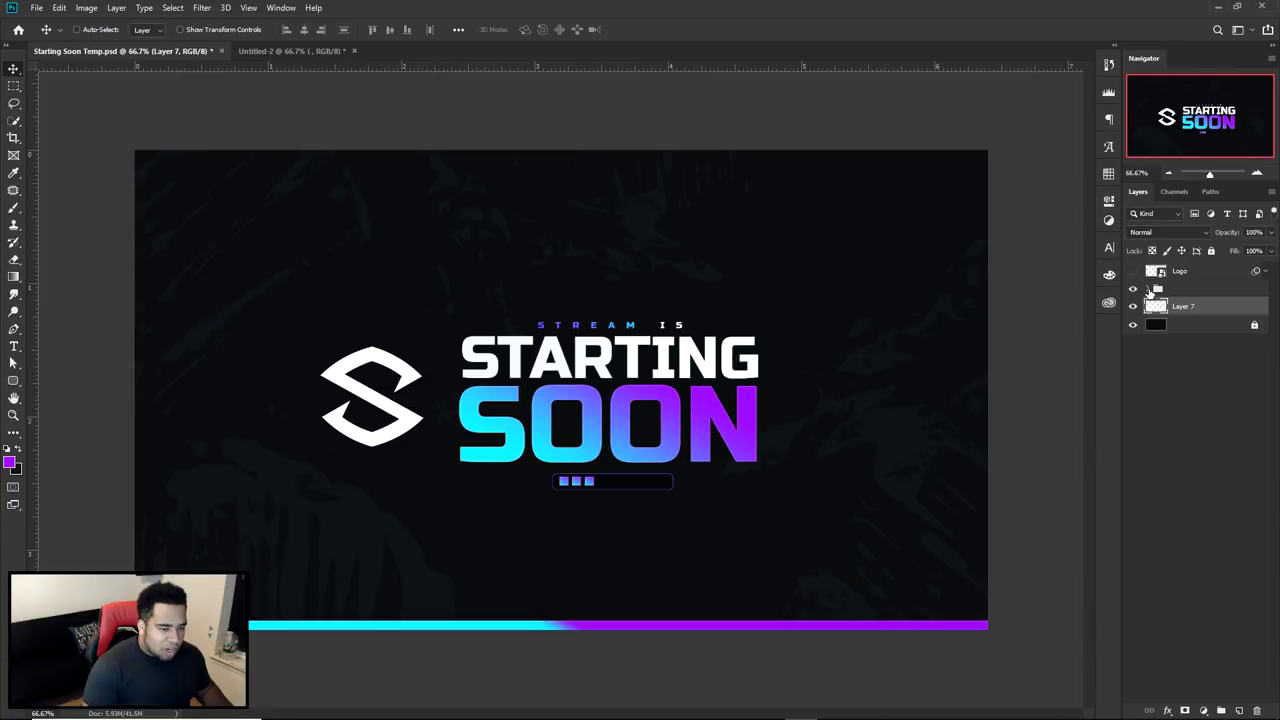
{"action": "left_click", "coordinate": [1148, 289]}
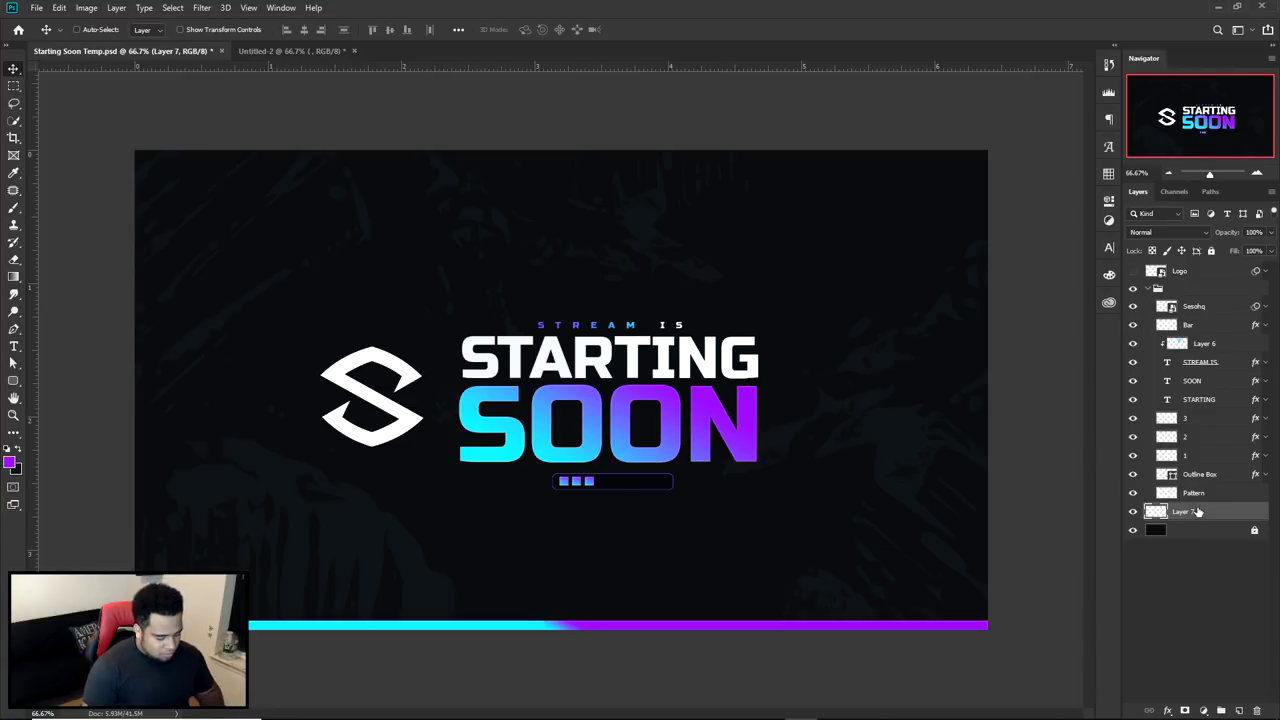
{"action": "key", "text": "Delete"}
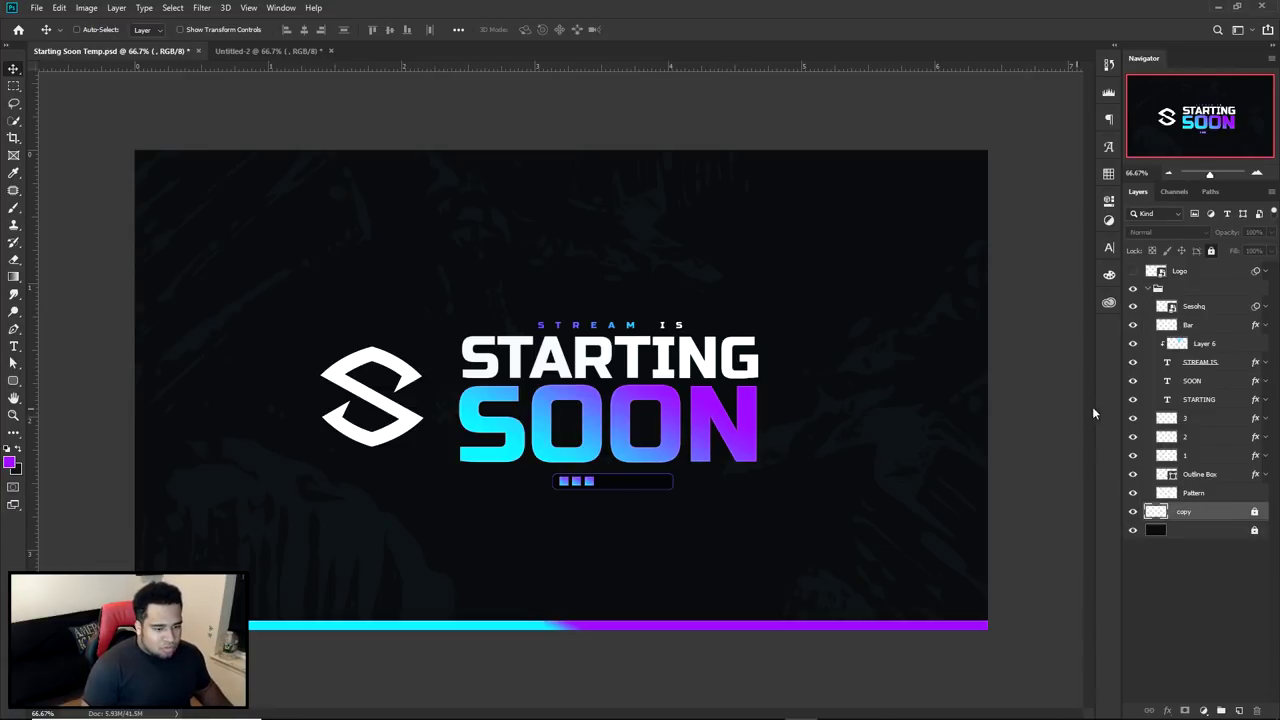
Duplicate the SOON text below the loading bar and replace the copy's wording with "twitter.com/sesohq"
{"action": "left_click", "coordinate": [1190, 383]}
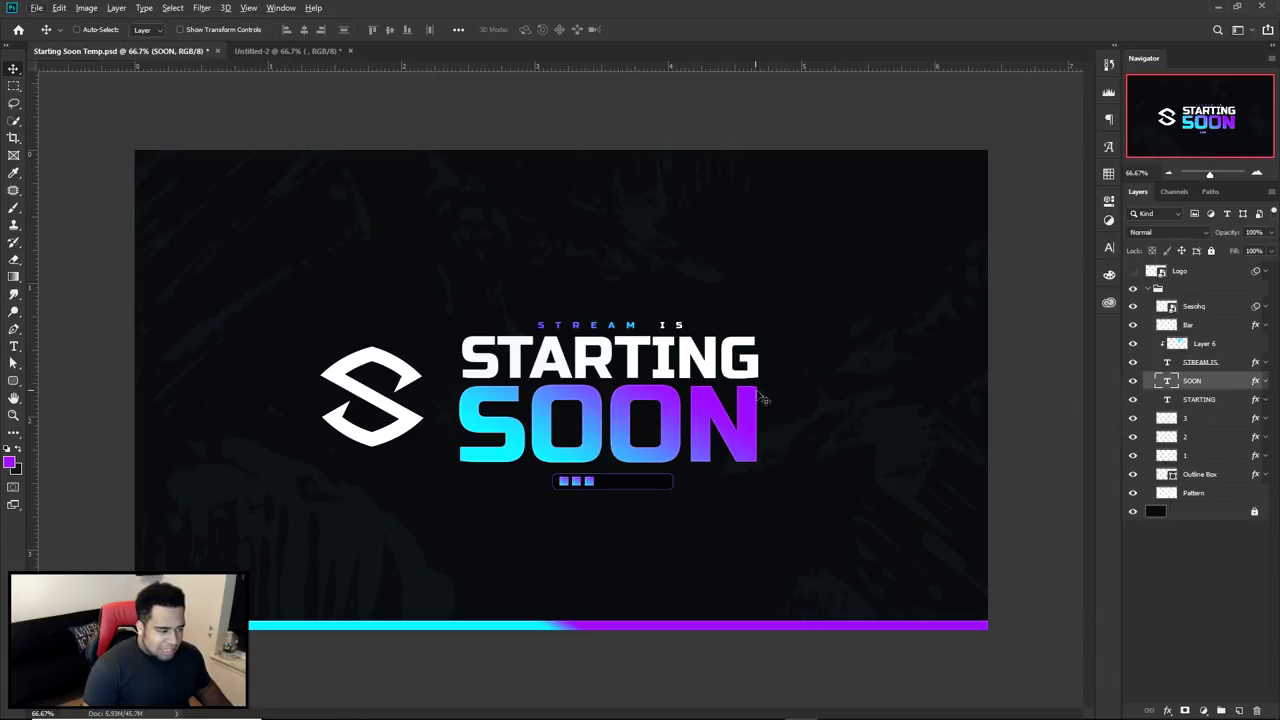
{"action": "left_click_drag", "start_coordinate": [760, 415], "coordinate": [536, 527]}
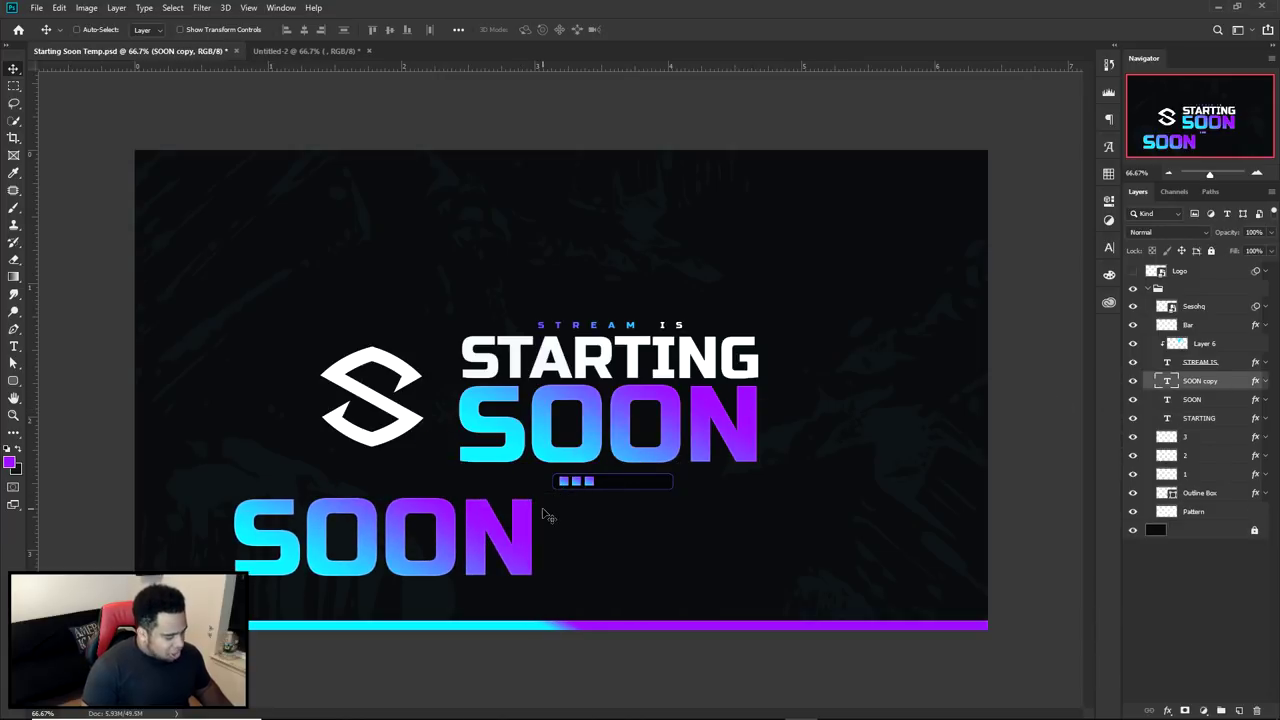
{"action": "key", "text": "t"}
{"action": "key", "text": "ctrl+a"}
{"action": "type", "text": "twitter."}
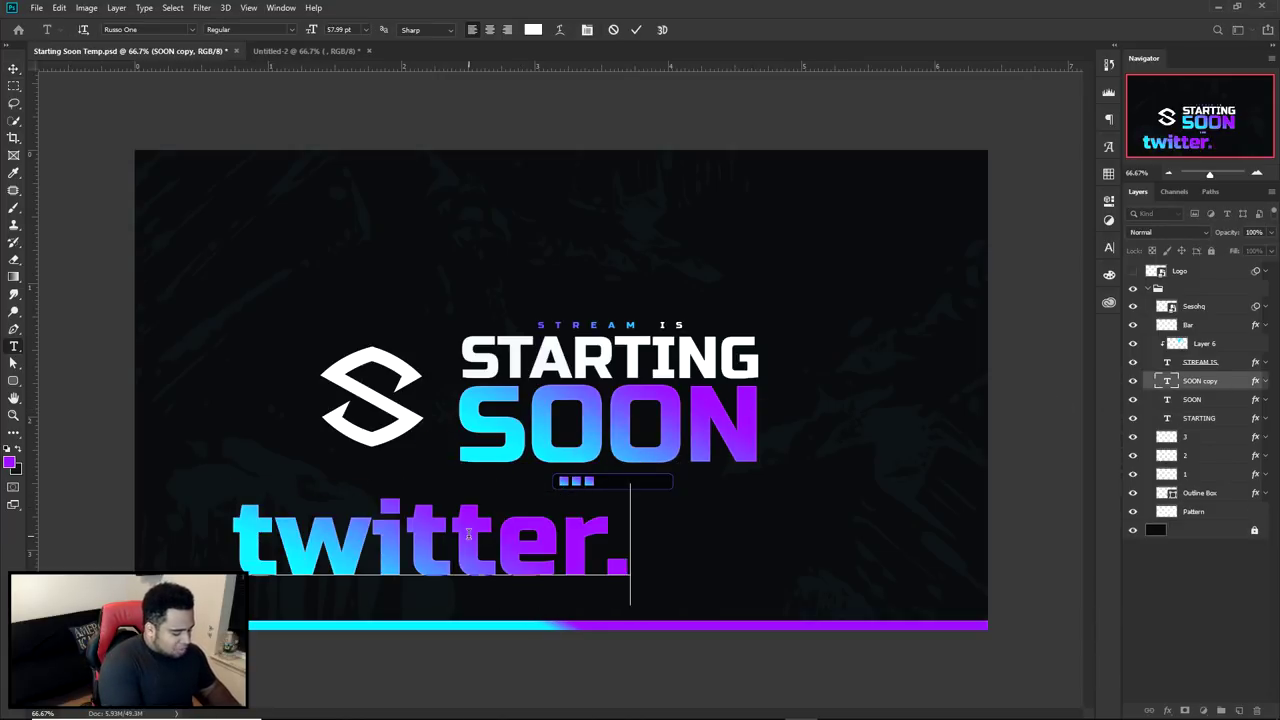
{"action": "type", "text": "com/se"}
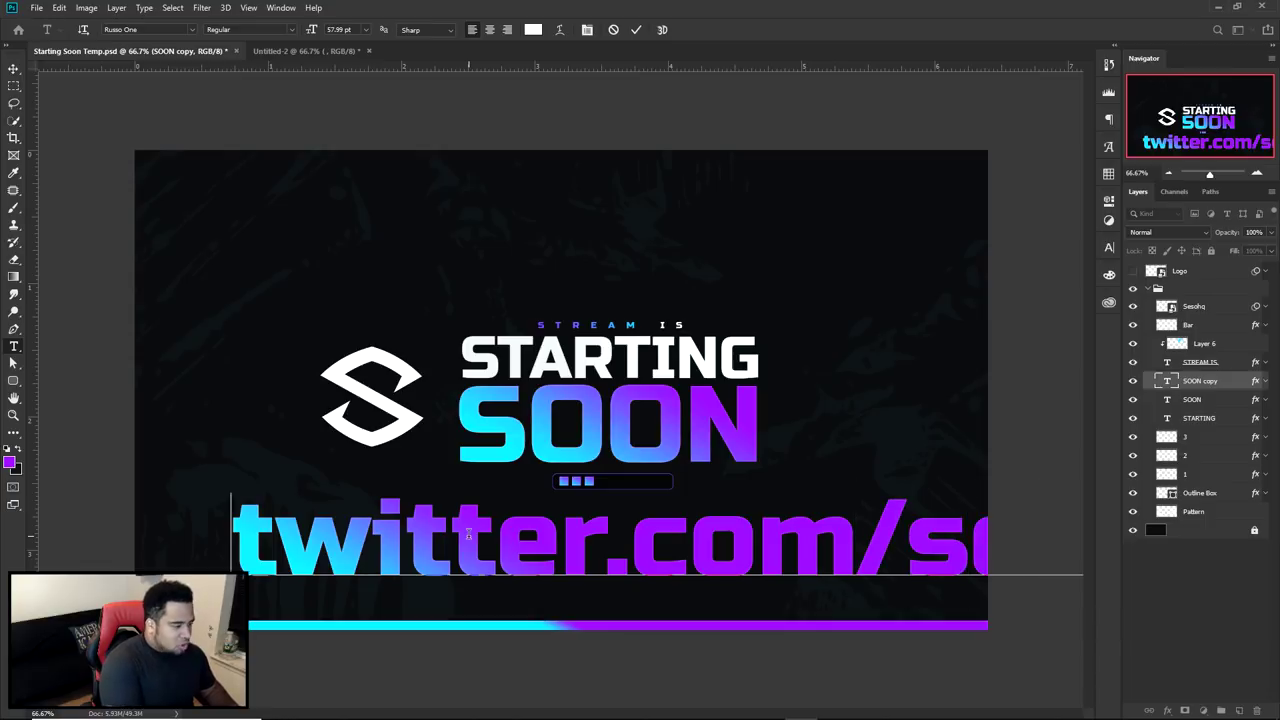
{"action": "type", "text": "sohq"}
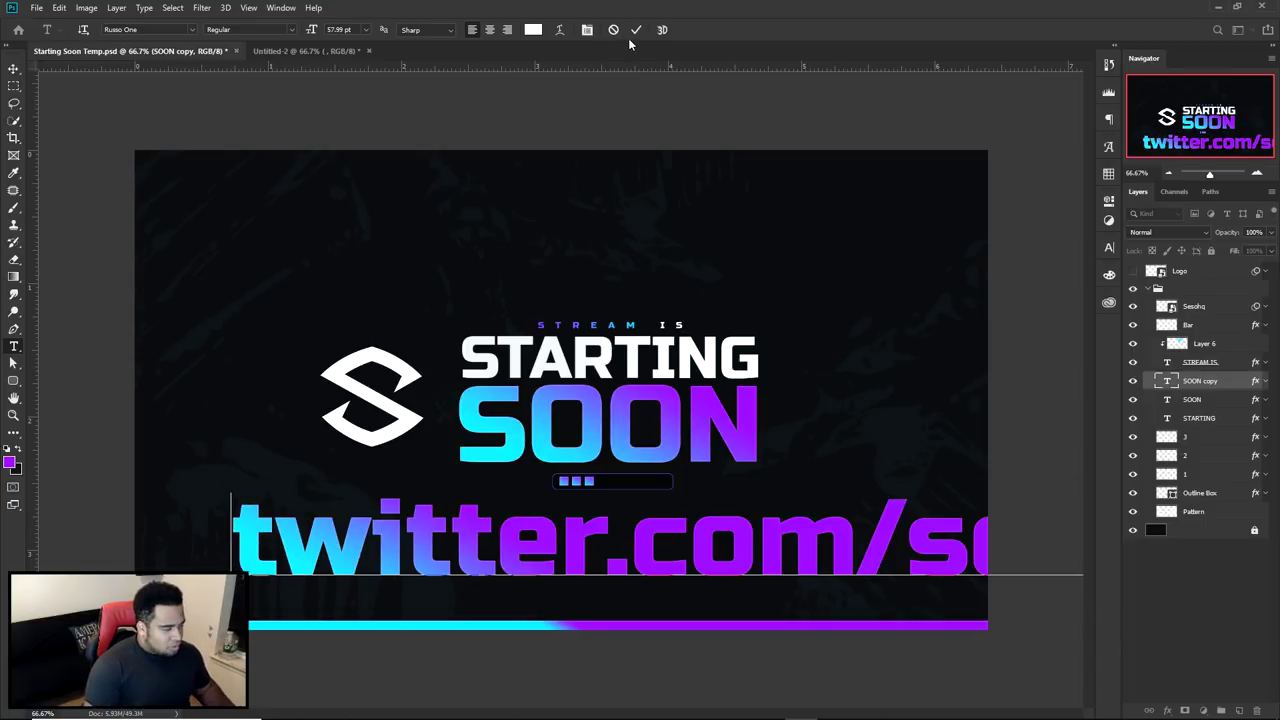
{"action": "left_click", "coordinate": [636, 30]}
Scale the Twitter address down to a small line and duplicate it into a row of three below the loading bar
{"action": "key", "text": "ctrl+t"}
{"action": "left_click_drag", "start_coordinate": [230, 488], "coordinate": [728, 548]}
{"action": "key", "text": "Return"}
{"action": "left_click_drag", "start_coordinate": [837, 563], "coordinate": [745, 536]}
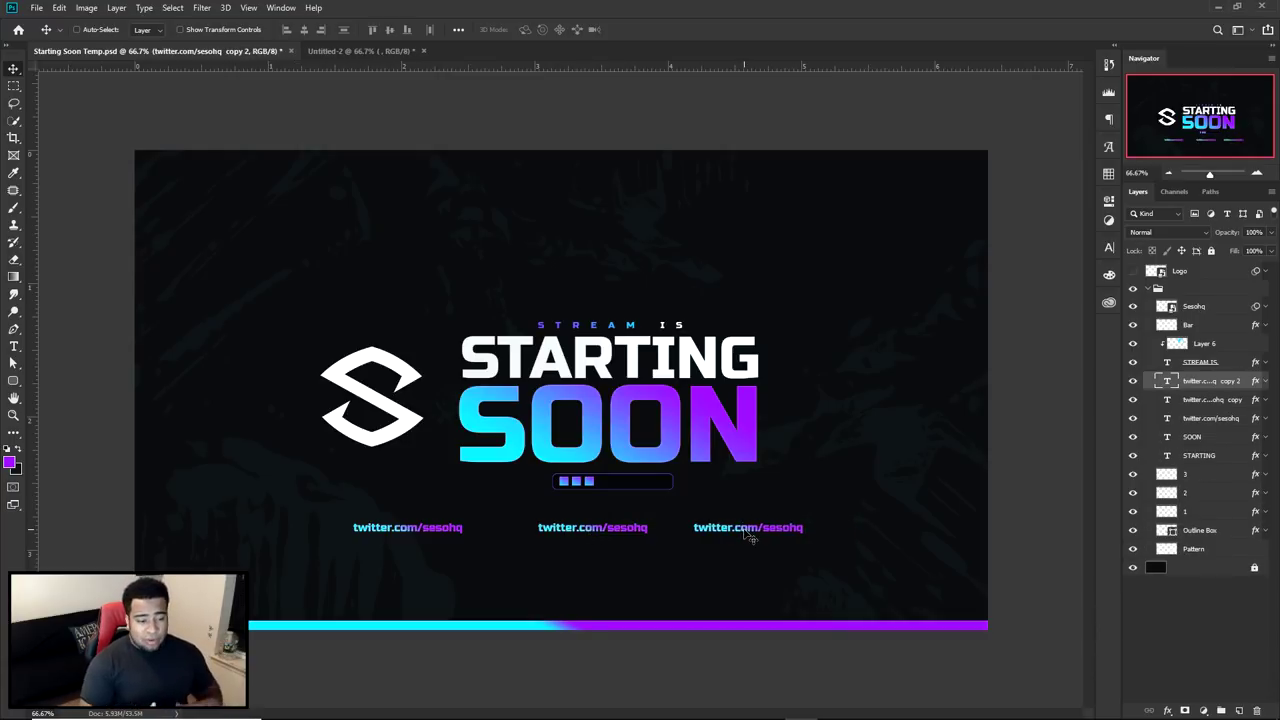
Move the three Twitter lines together closer to the loading bar and enlarge them to span most of the canvas width
{"action": "left_click", "coordinate": [1210, 418], "text": "shift"}
{"action": "left_click_drag", "start_coordinate": [568, 507], "coordinate": [587, 498]}
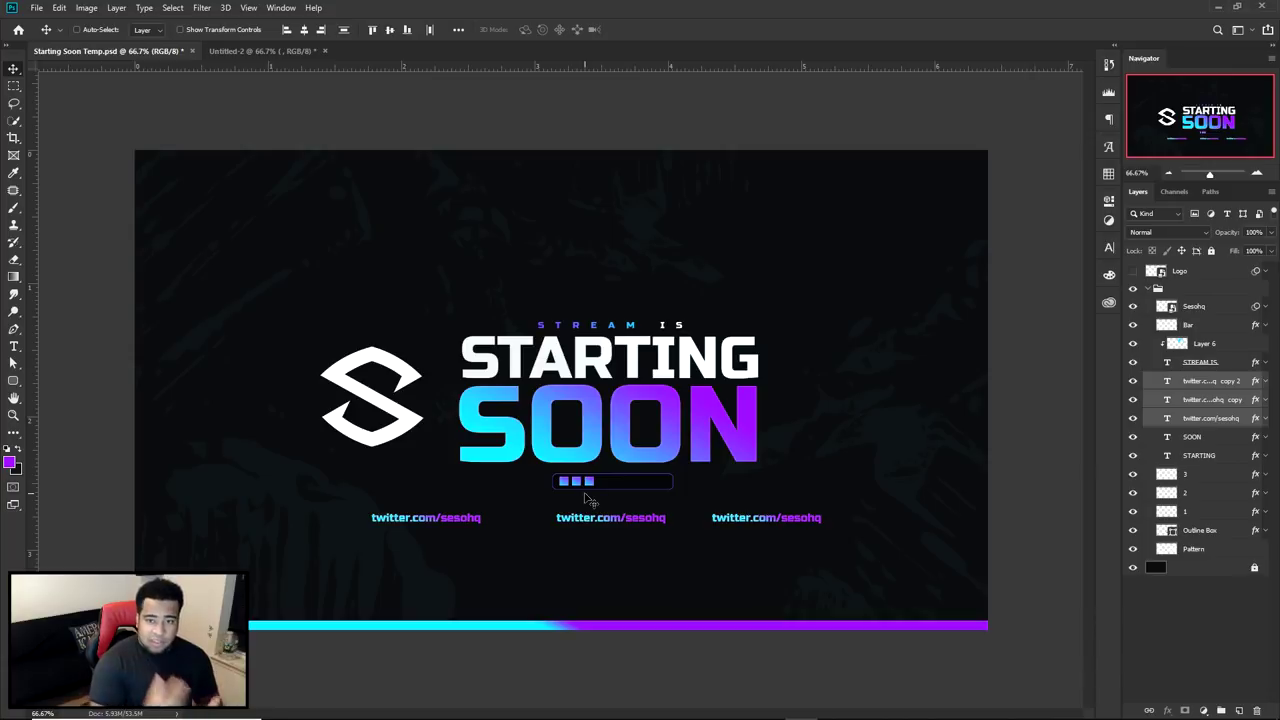
{"action": "key", "text": "ctrl+t"}
{"action": "left_click_drag", "start_coordinate": [823, 509], "coordinate": [943, 466]}
{"action": "key", "text": "Return"}
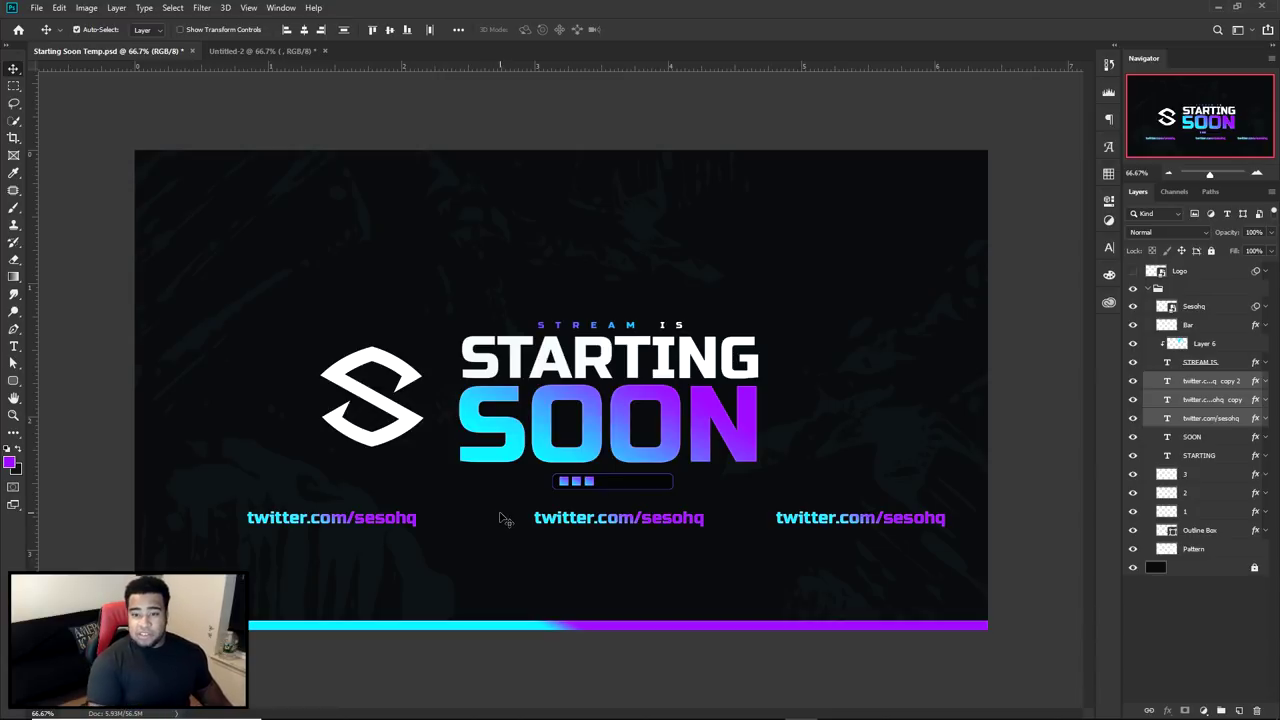
Undo the enlargement of the Twitter lines, delete all three, and collapse the layer group
{"action": "key", "text": "ctrl+z"}
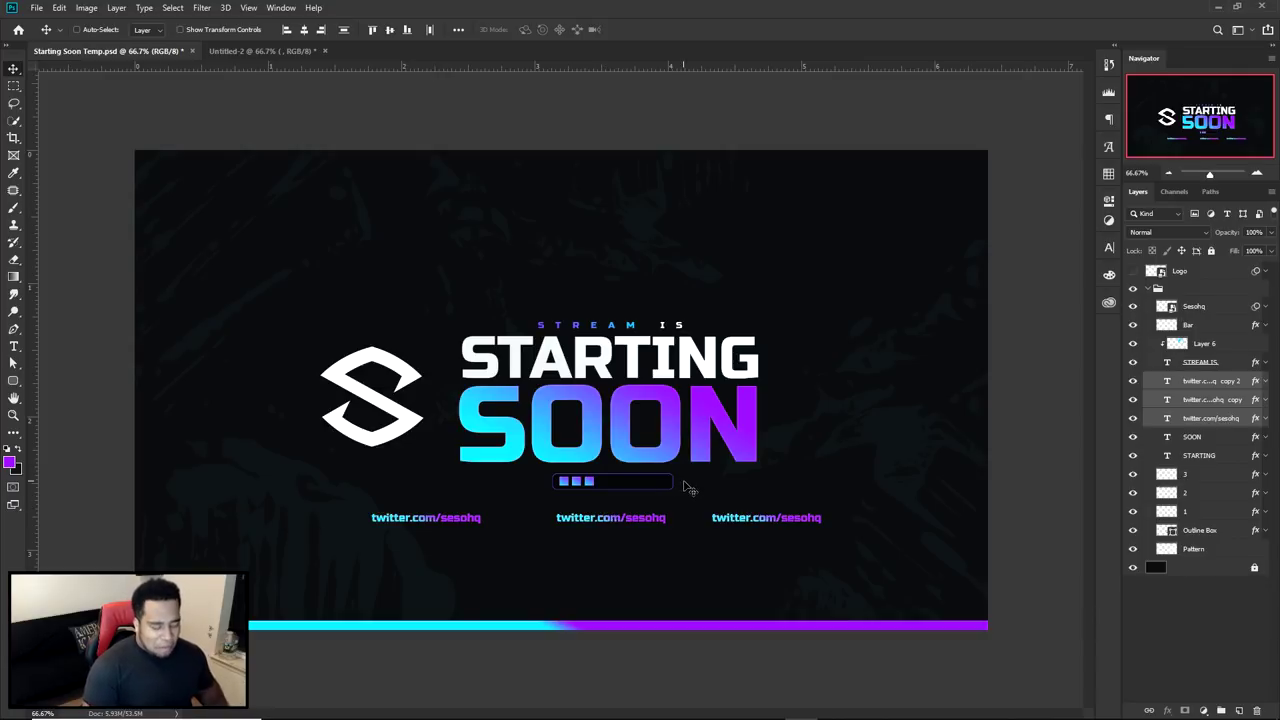
{"action": "key", "text": "Delete"}
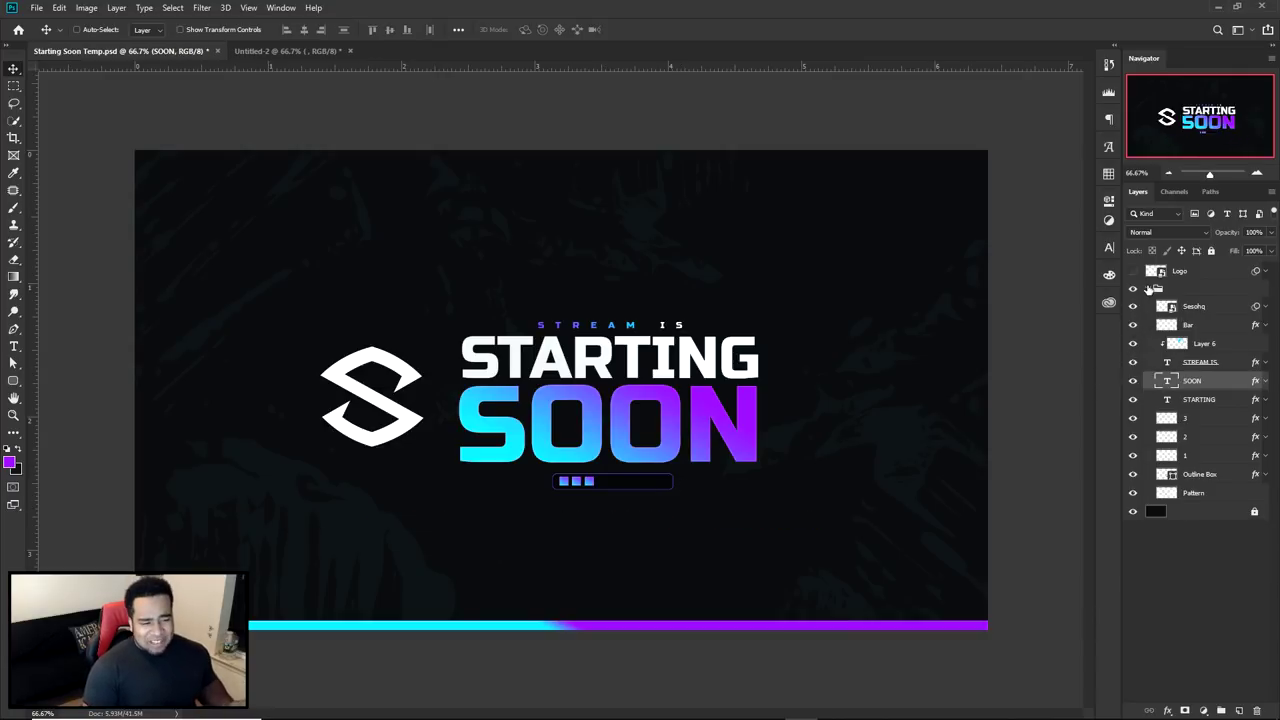
{"action": "left_click", "coordinate": [1152, 288]}
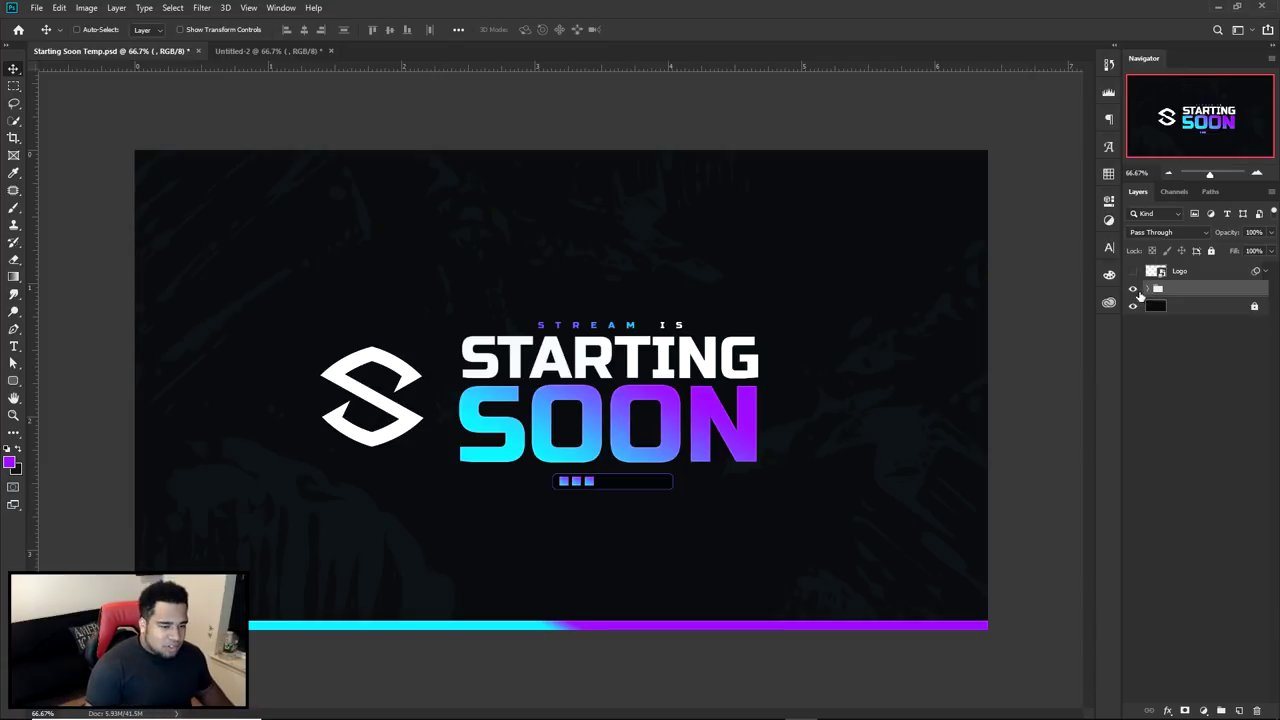
Hide the group of finished design layers, show the Logo layer, and switch to the Untitled-2 document
{"action": "left_click", "coordinate": [1133, 288]}
{"action": "left_click", "coordinate": [1133, 271]}
{"action": "left_click", "coordinate": [272, 51]}
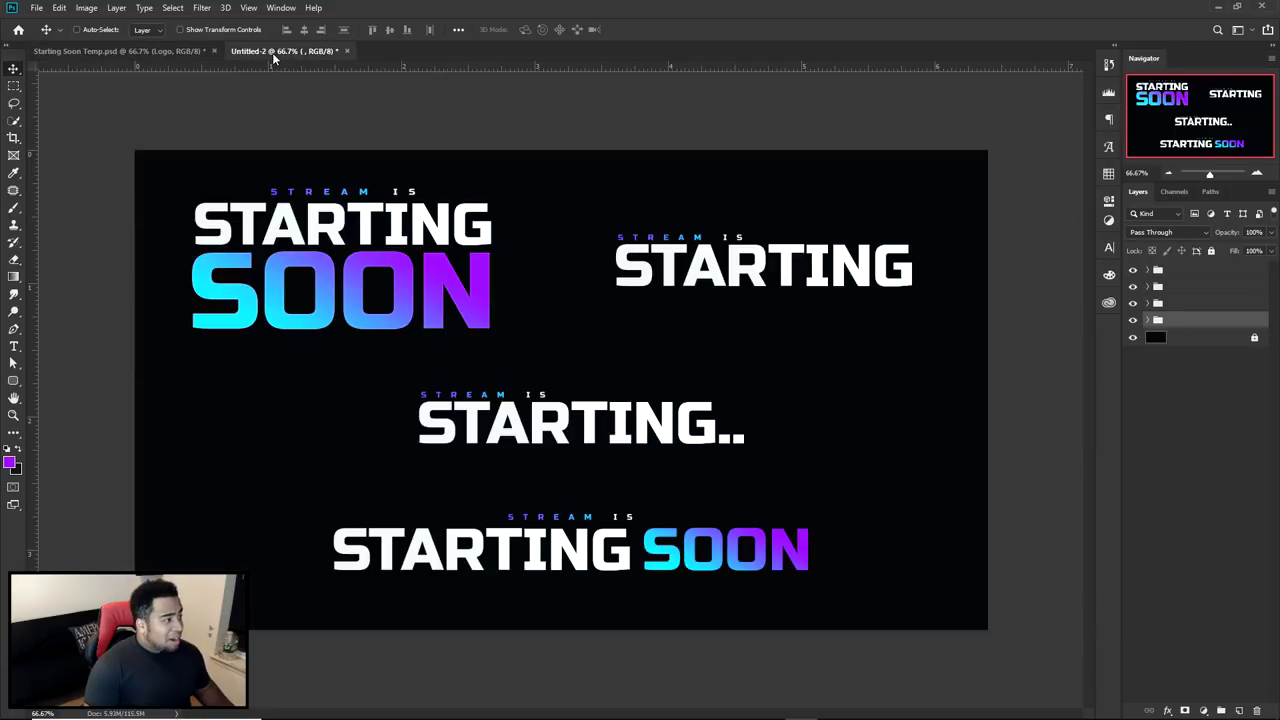
Copy the stacked "STREAM IS STARTING SOON" title group from Untitled-2 into Starting Soon Temp.psd and position it beside the logo
{"action": "left_click_drag", "start_coordinate": [525, 227], "coordinate": [553, 292]}
{"action": "left_click_drag", "start_coordinate": [560, 365], "coordinate": [601, 365]}
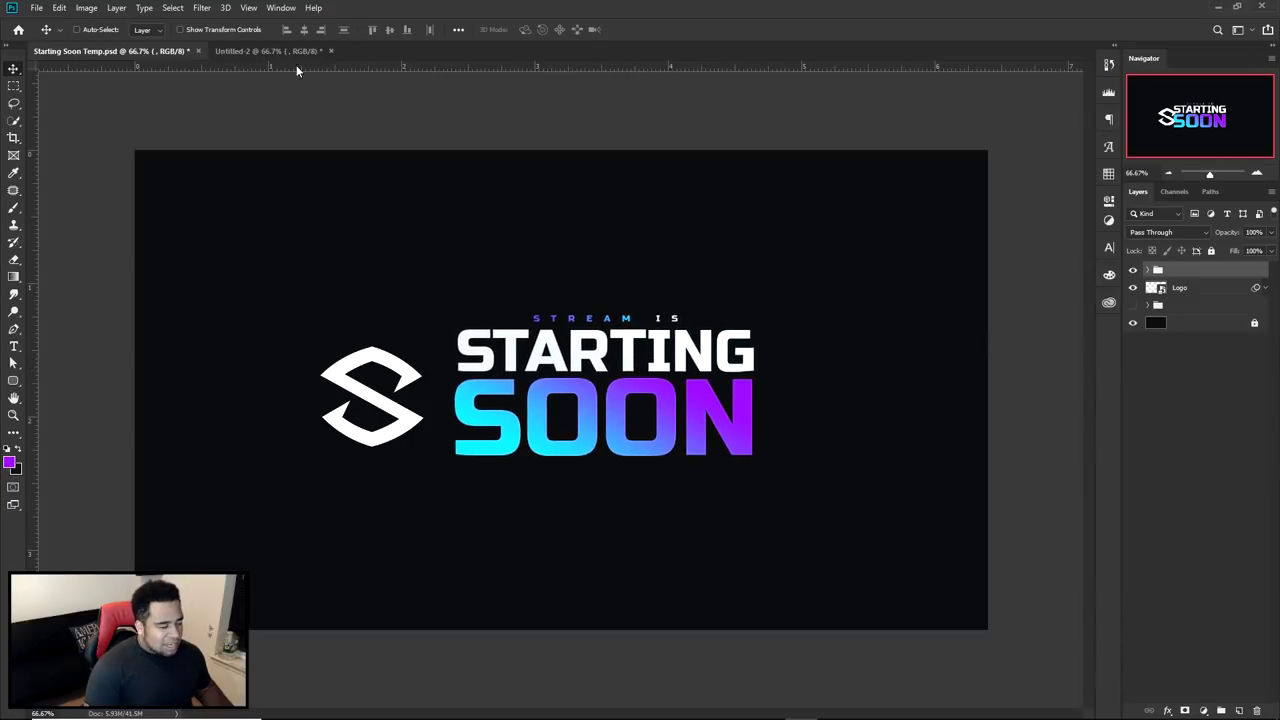
{"action": "left_click", "coordinate": [277, 54]}
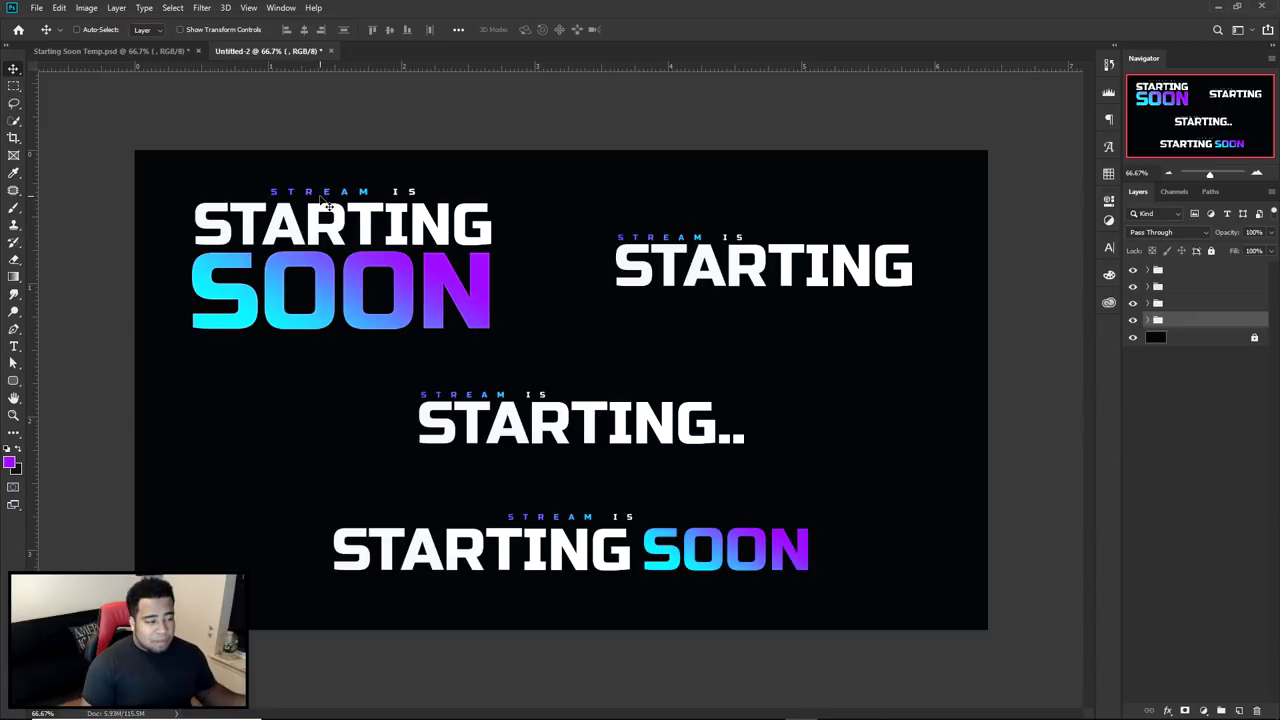
{"action": "left_click", "coordinate": [376, 272], "text": "ctrl"}
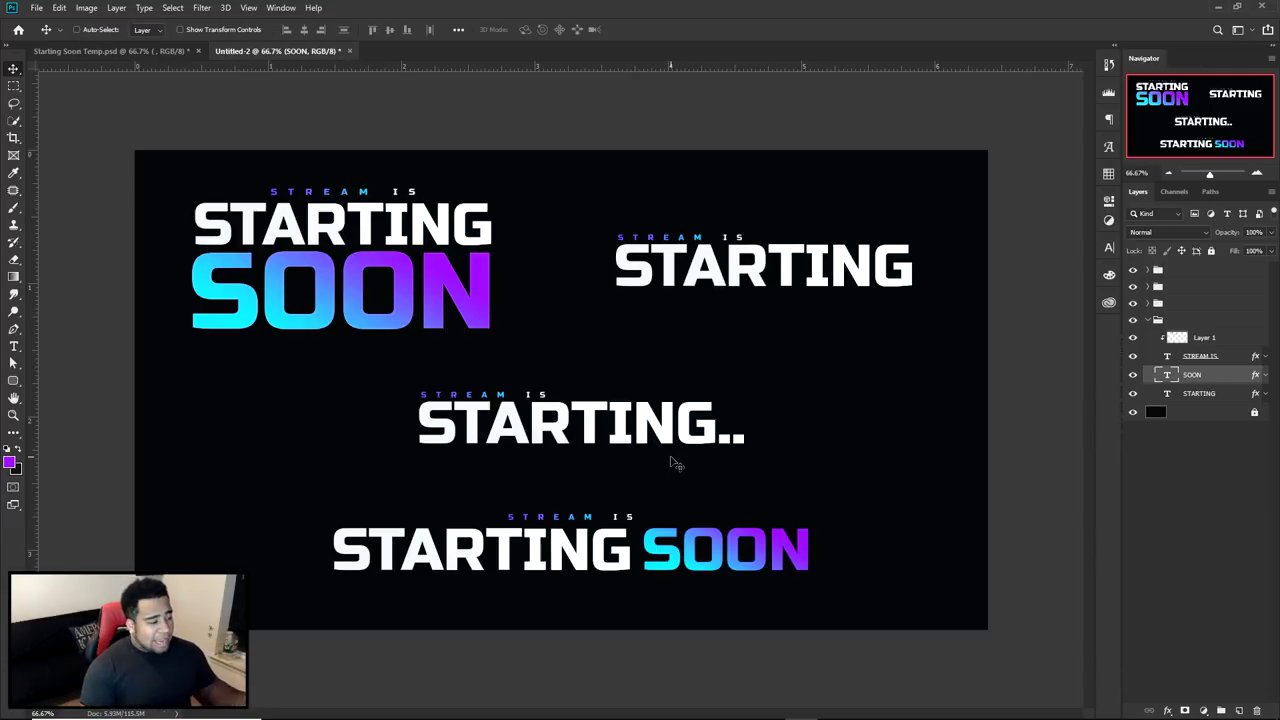
{"action": "left_click", "coordinate": [150, 51]}
{"action": "left_click_drag", "start_coordinate": [555, 388], "coordinate": [564, 390]}
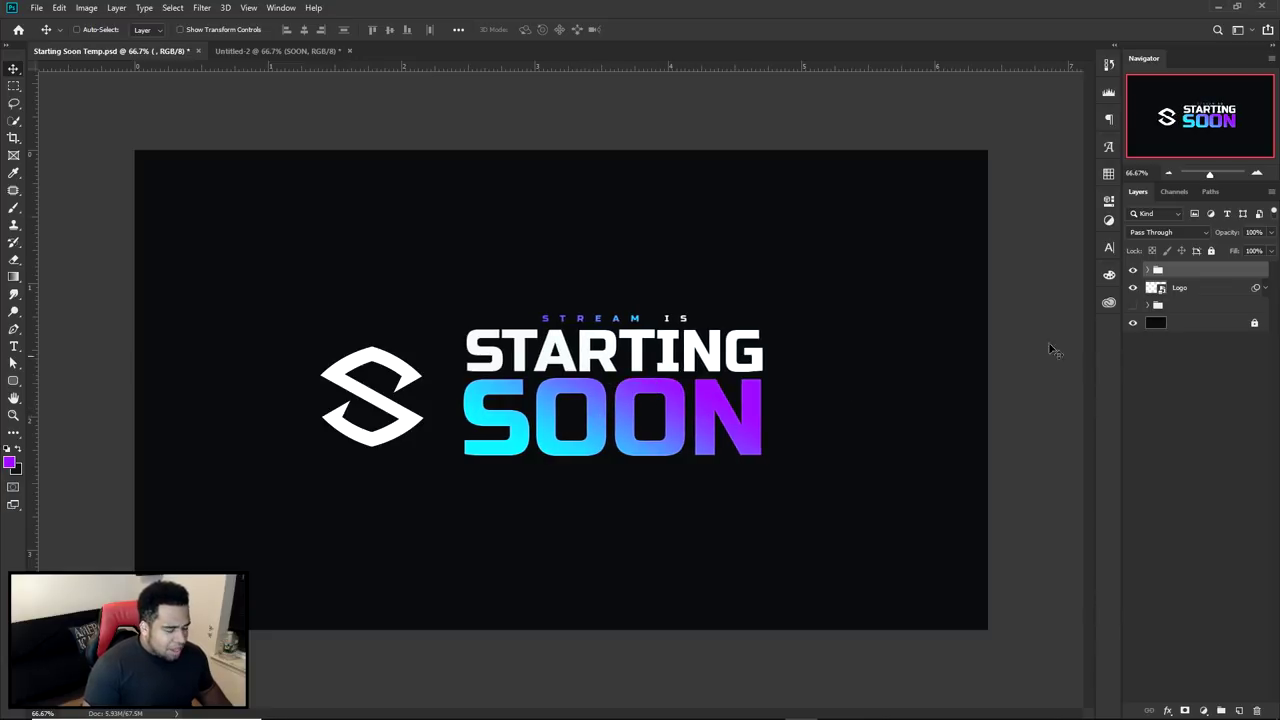
Add a new layer above the hidden group and make a rectangular selection across the canvas's full width along its bottom edge
{"action": "left_click", "coordinate": [1187, 305]}
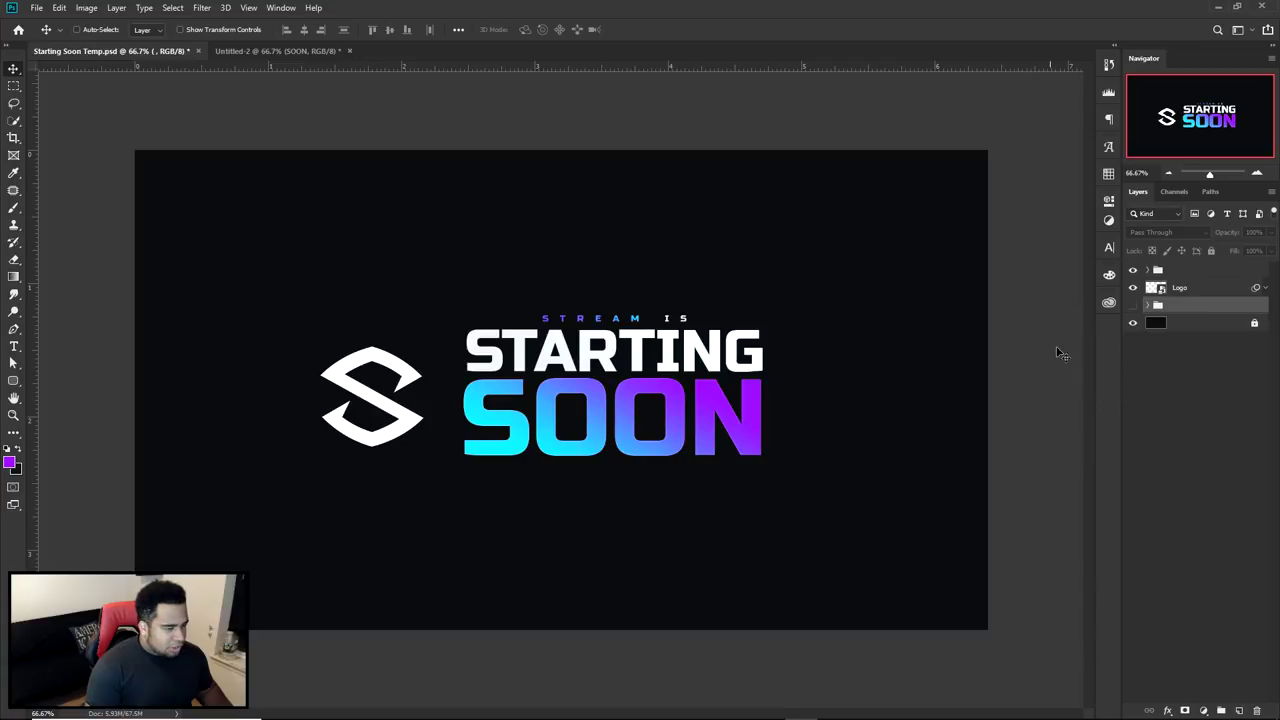
{"action": "left_click", "coordinate": [1239, 711]}
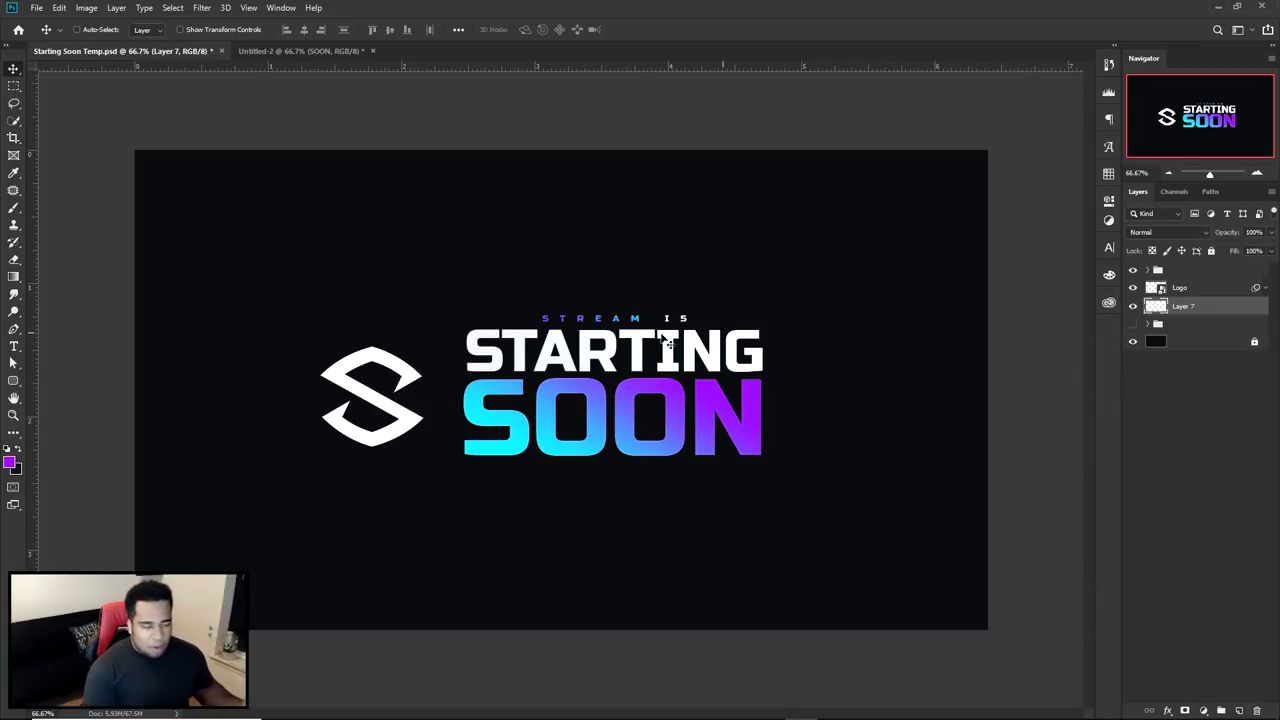
{"action": "left_click", "coordinate": [14, 85]}
{"action": "left_click", "coordinate": [80, 88]}
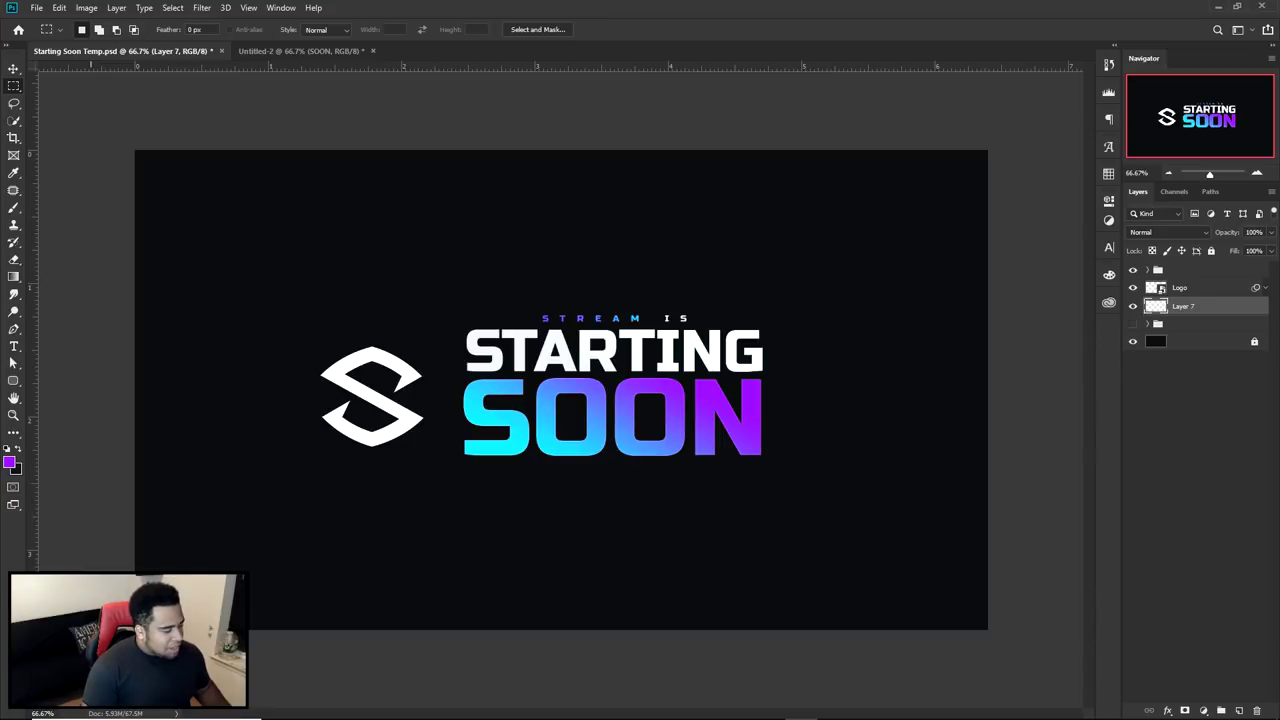
{"action": "left_click_drag", "start_coordinate": [120, 587], "coordinate": [1073, 667]}
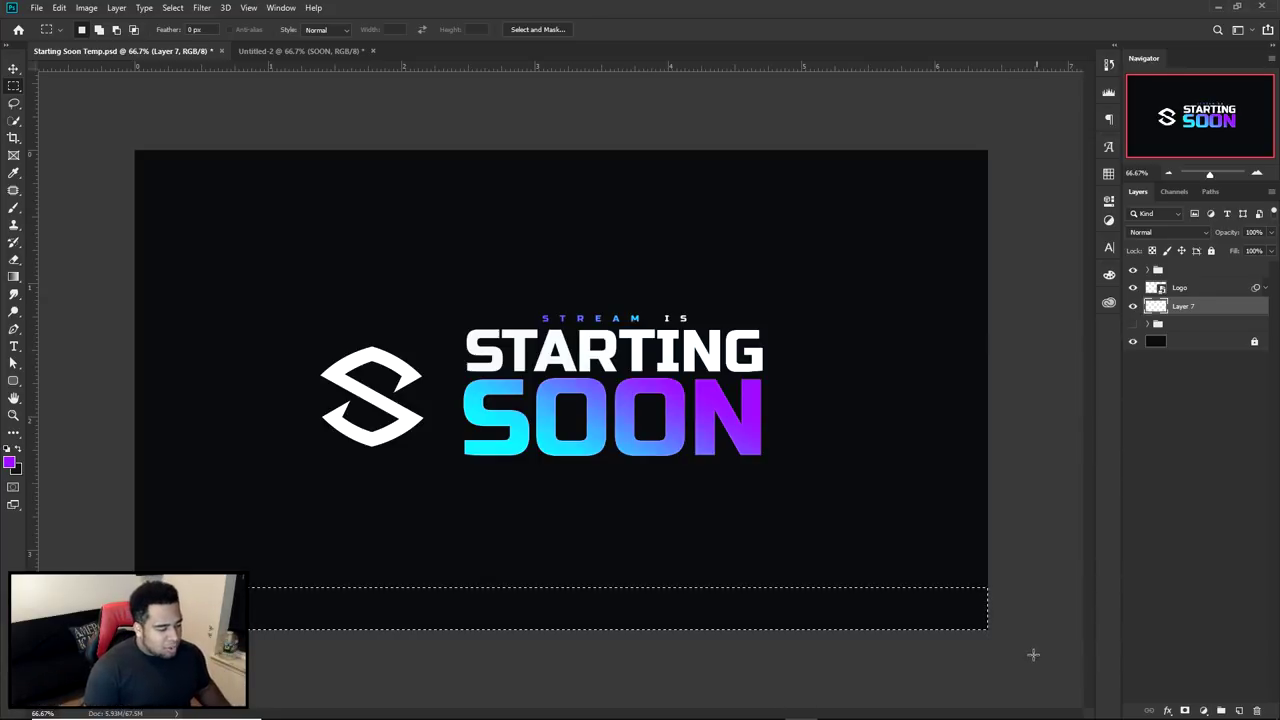
Fill the selected strip with the purple foreground color #9526ff and clear the selection
{"action": "left_click", "coordinate": [10, 462]}
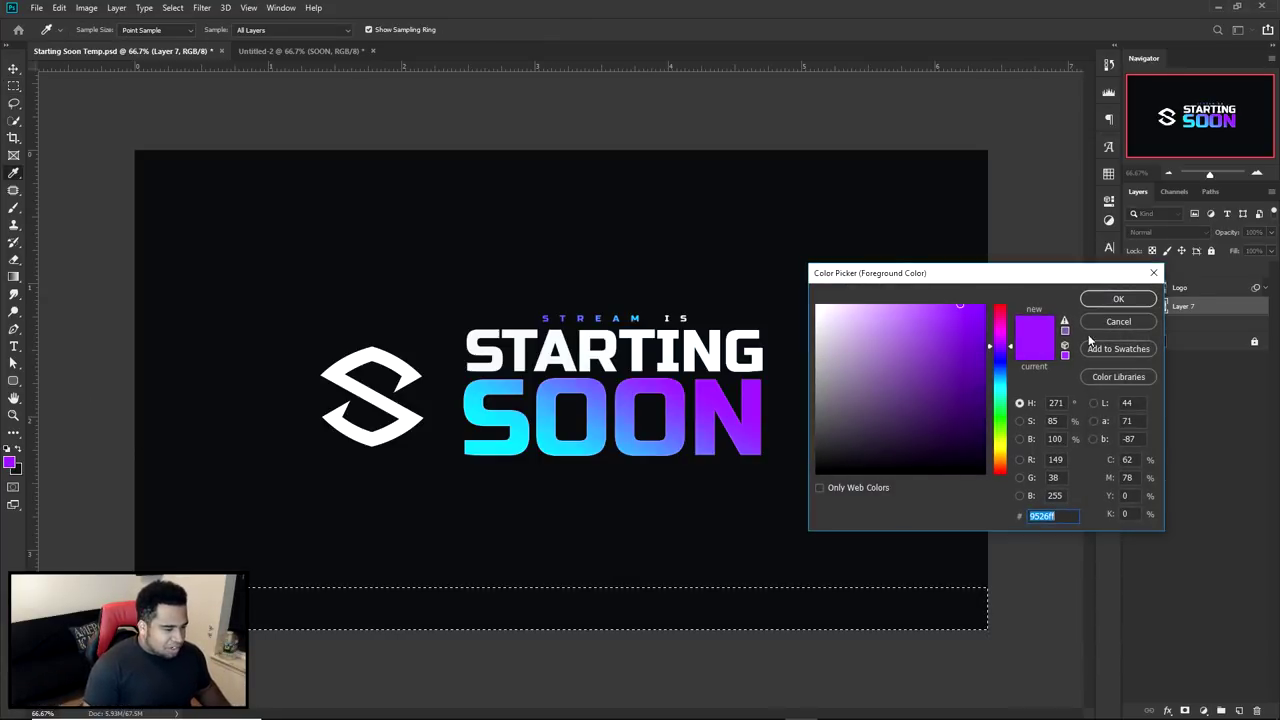
{"action": "left_click", "coordinate": [1118, 300]}
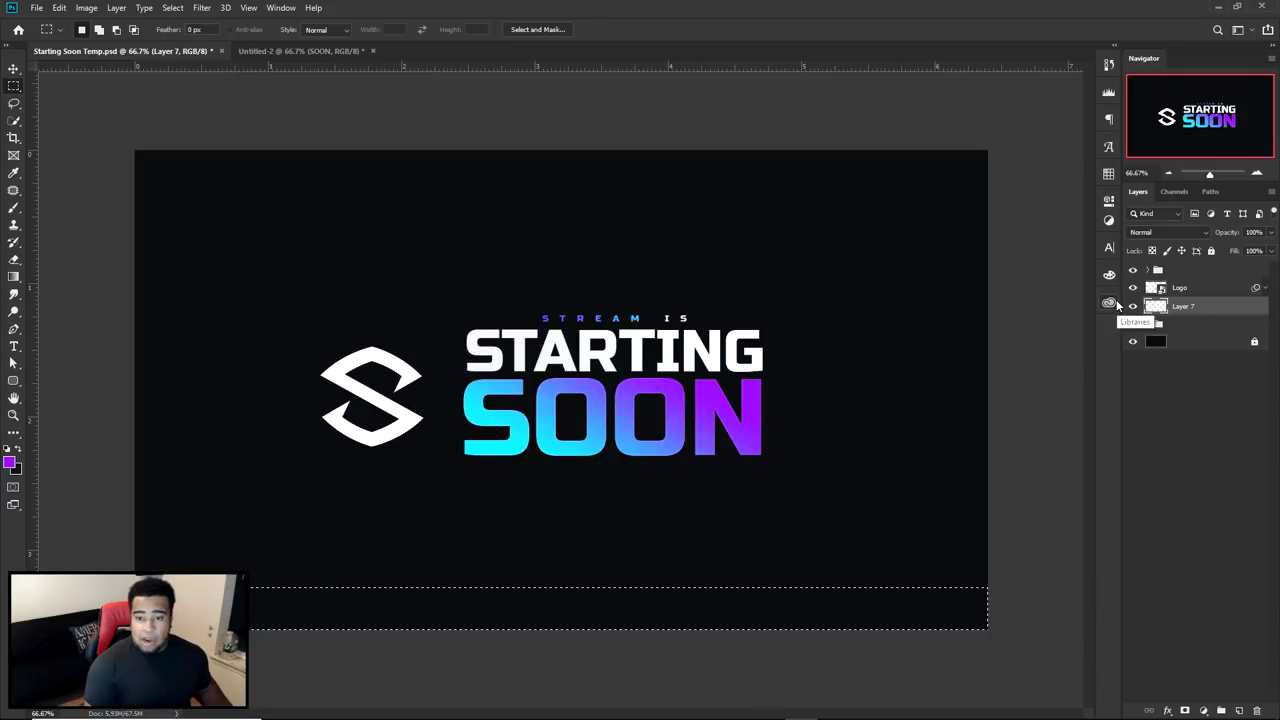
{"action": "key", "text": "alt+BackSpace"}
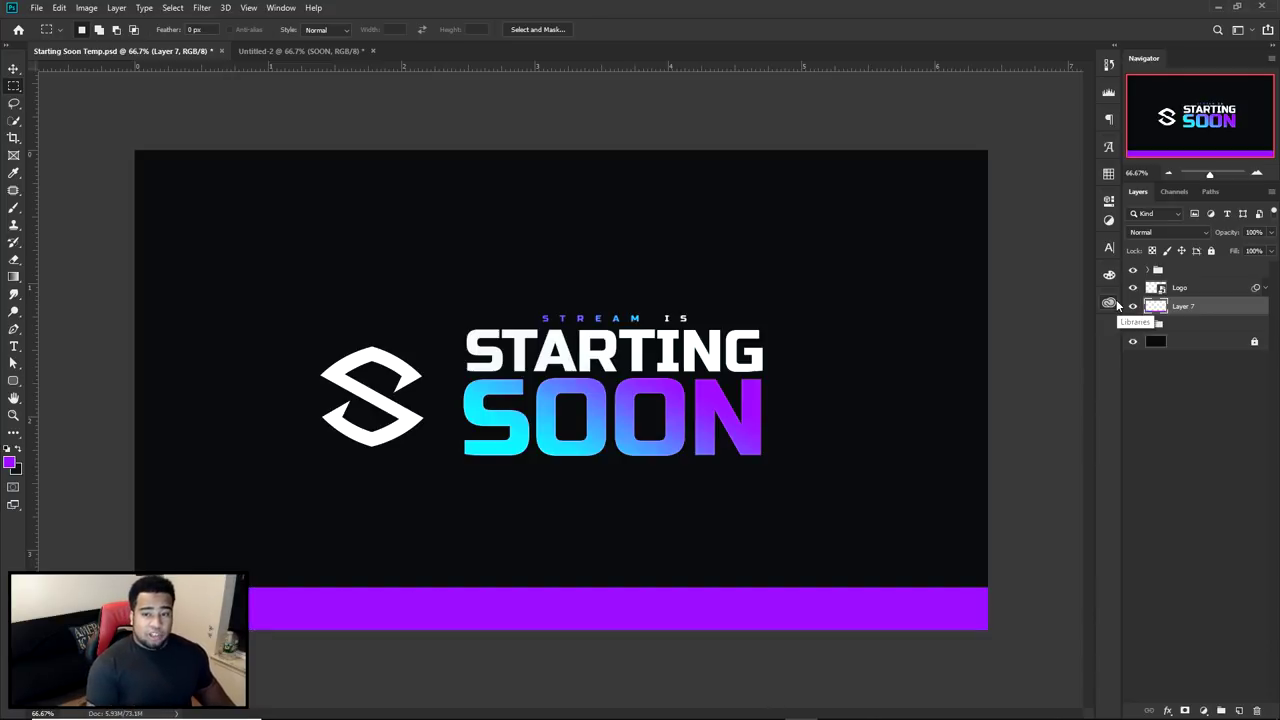
{"action": "key", "text": "v"}
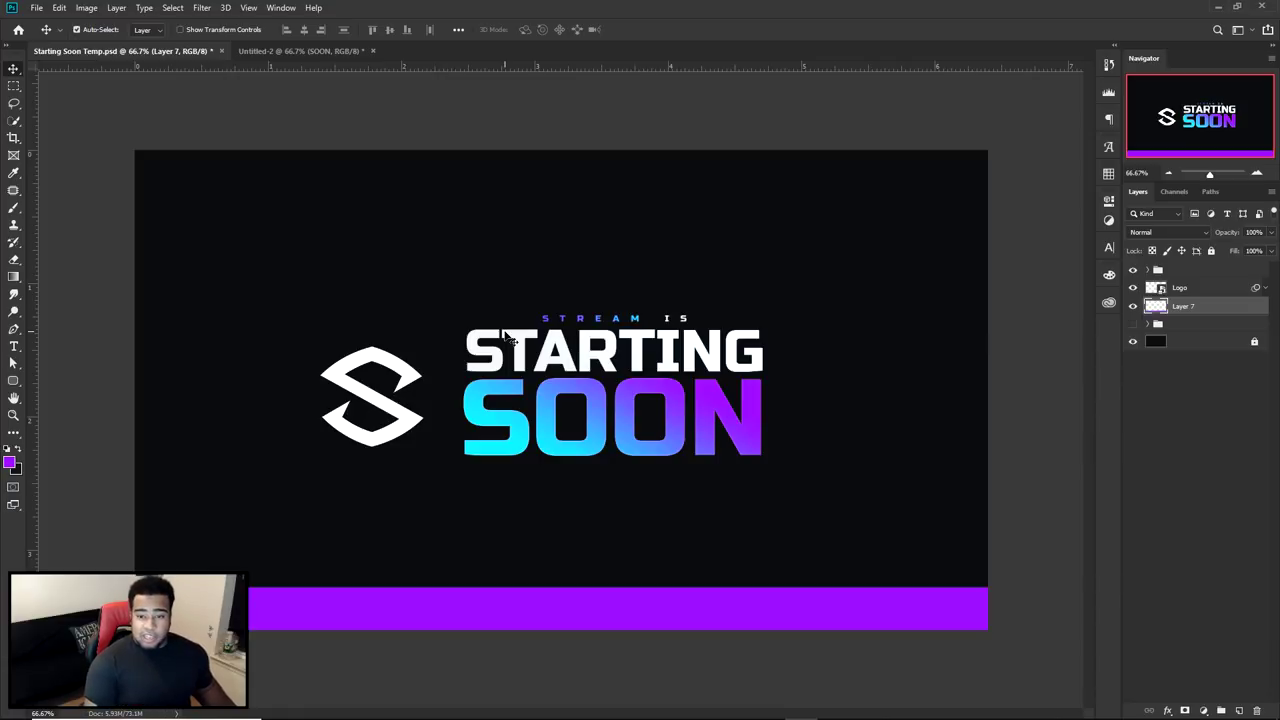
Select the STARTING, SOON, STREAM IS and Logo layers one after another directly on the canvas, keeping the auto-select target on Layer
{"action": "left_click", "coordinate": [558, 360], "text": "ctrl"}
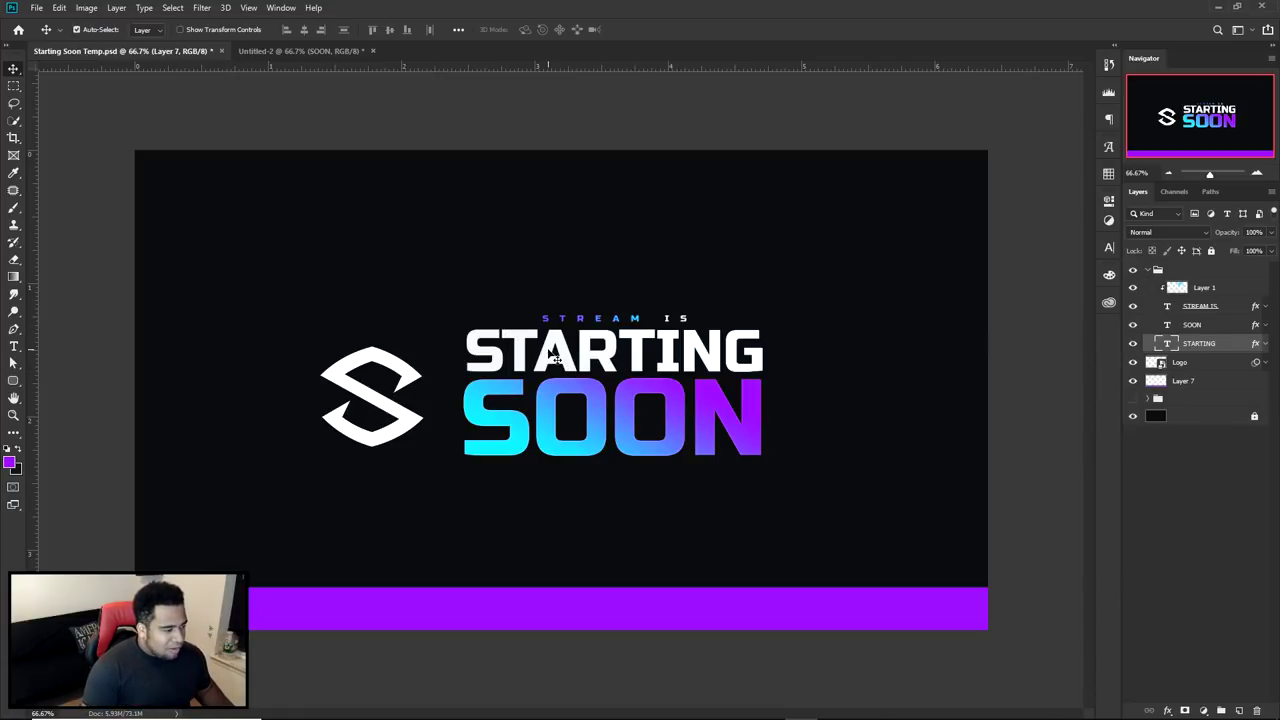
{"action": "left_click", "coordinate": [587, 395], "text": "ctrl"}
{"action": "left_click", "coordinate": [668, 330]}
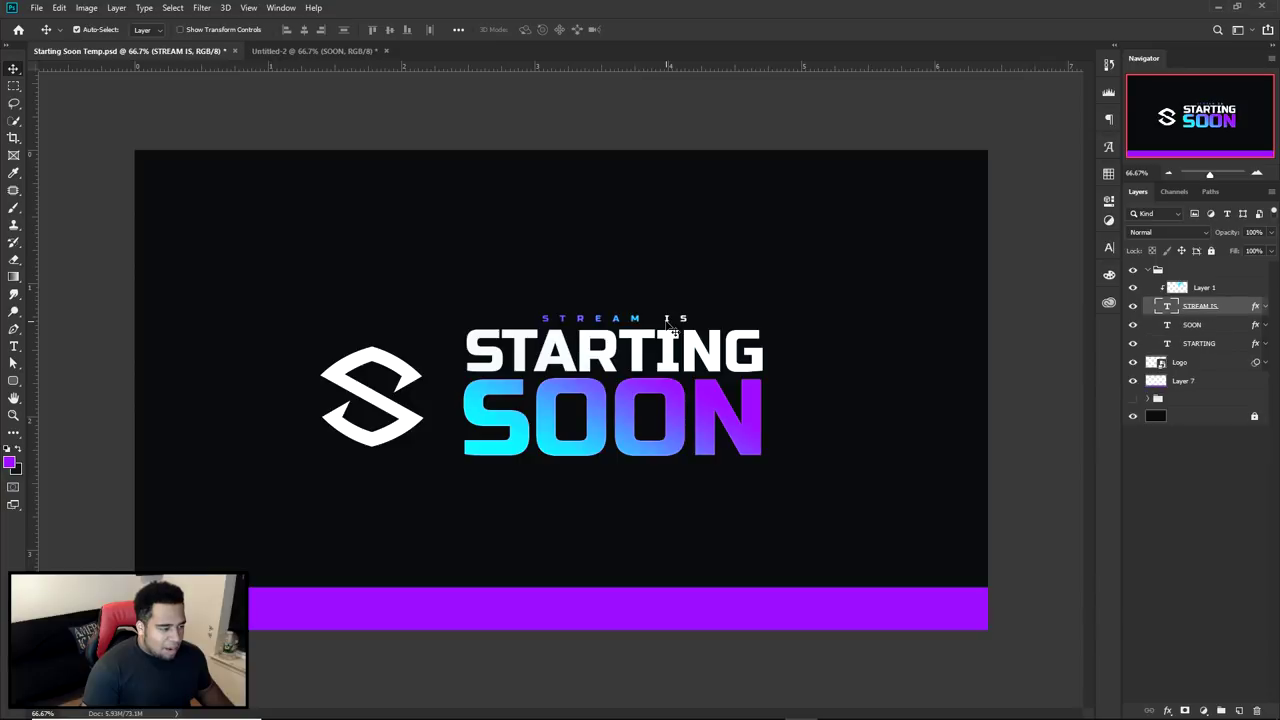
{"action": "left_click", "coordinate": [668, 350]}
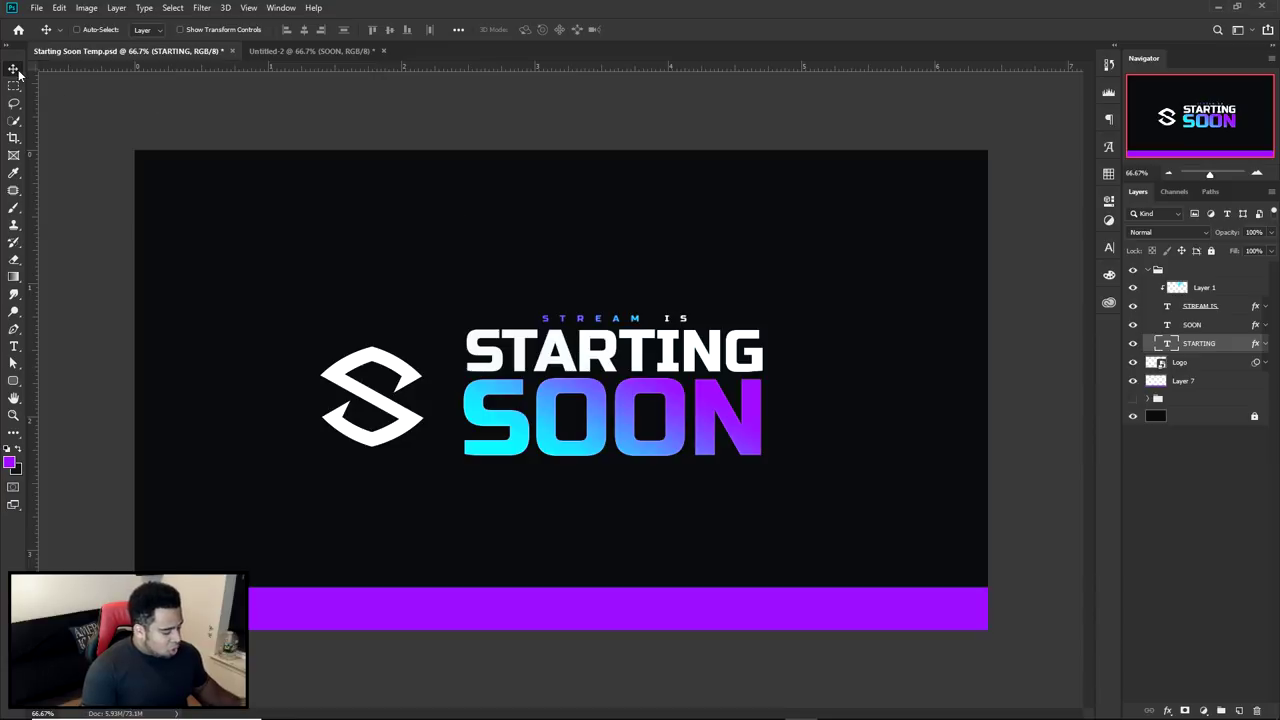
{"action": "left_click", "coordinate": [388, 362], "text": "ctrl"}
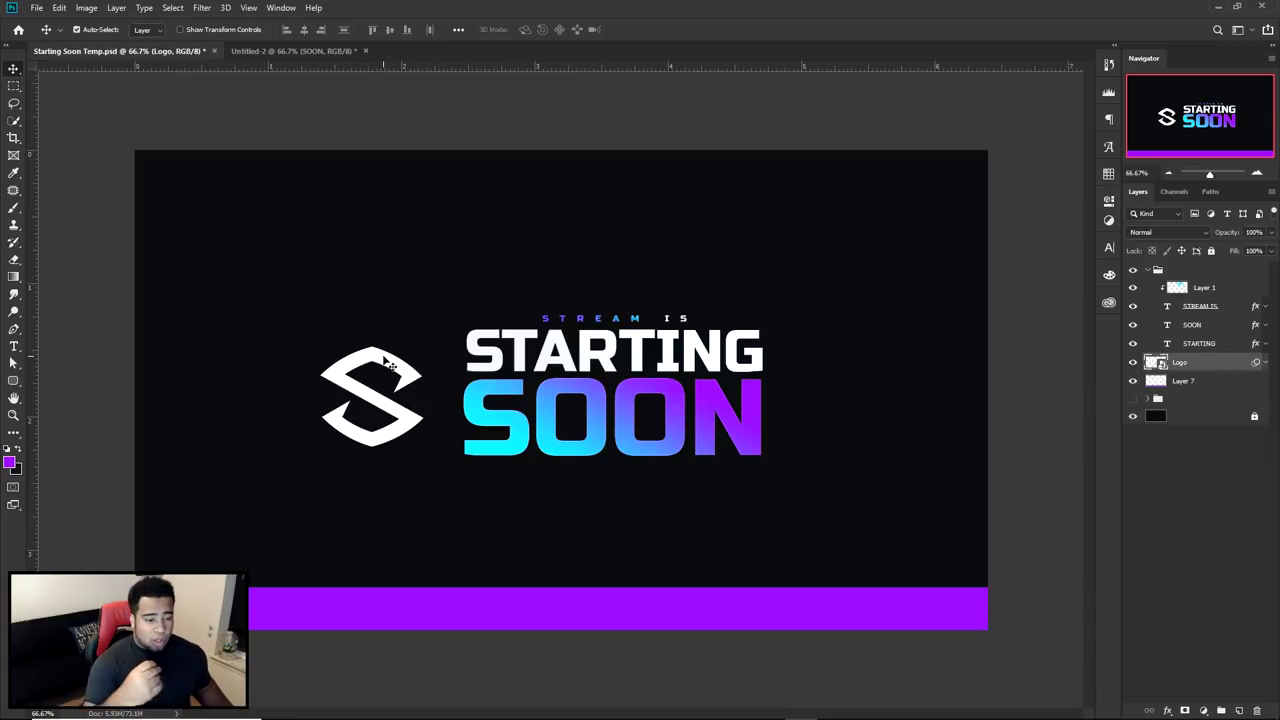
{"action": "left_click", "coordinate": [145, 30]}
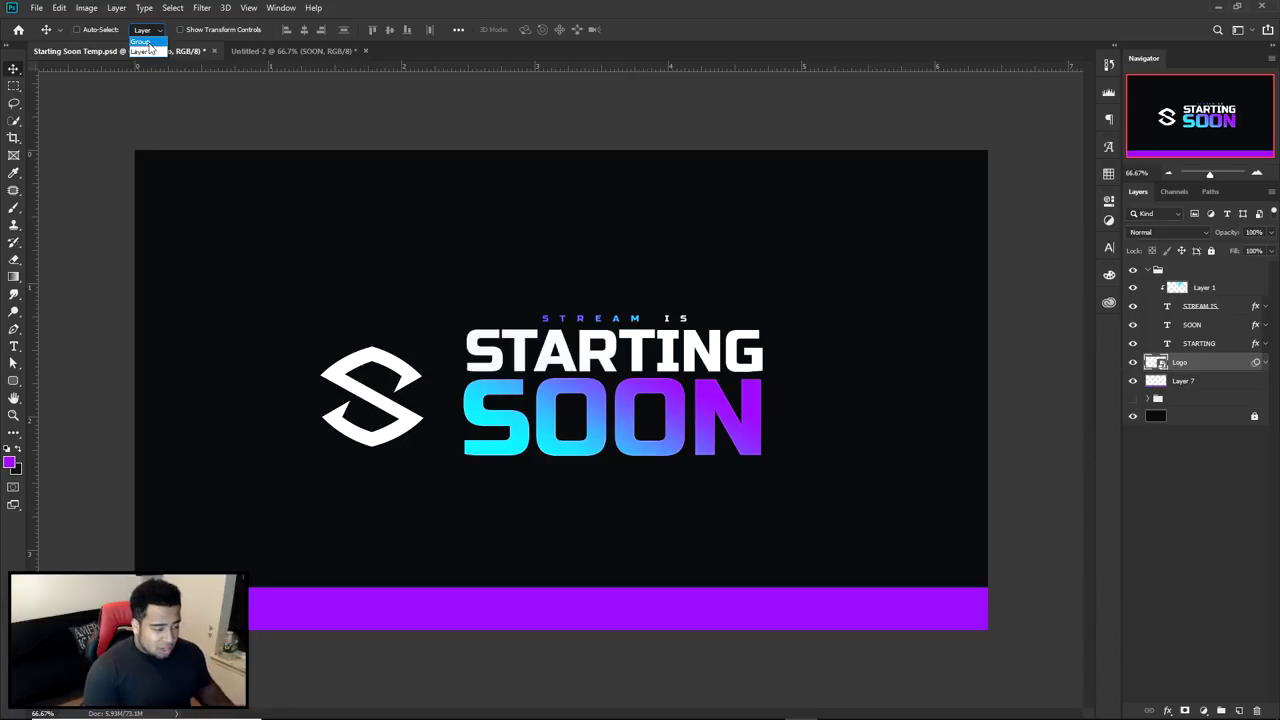
{"action": "left_click", "coordinate": [150, 49]}
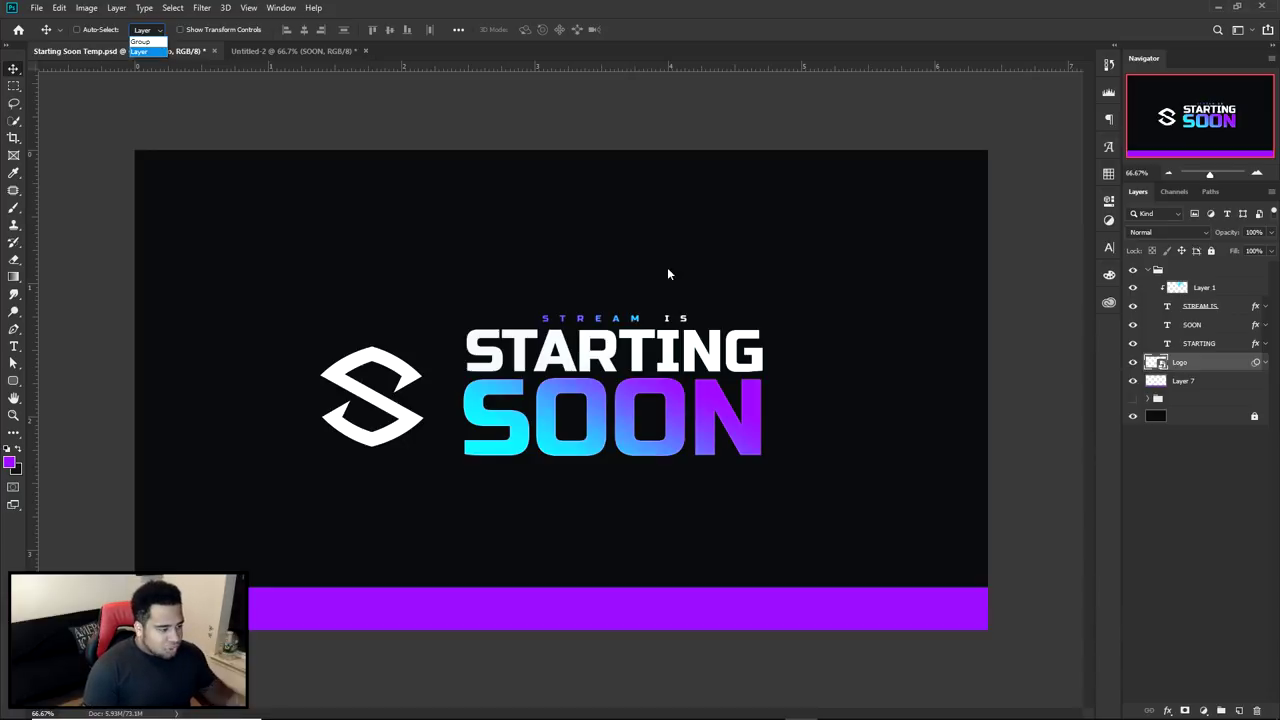
Select the SOON text layer, expand its effects and open its Gradient Overlay settings
{"action": "left_click", "coordinate": [715, 394], "text": "ctrl"}
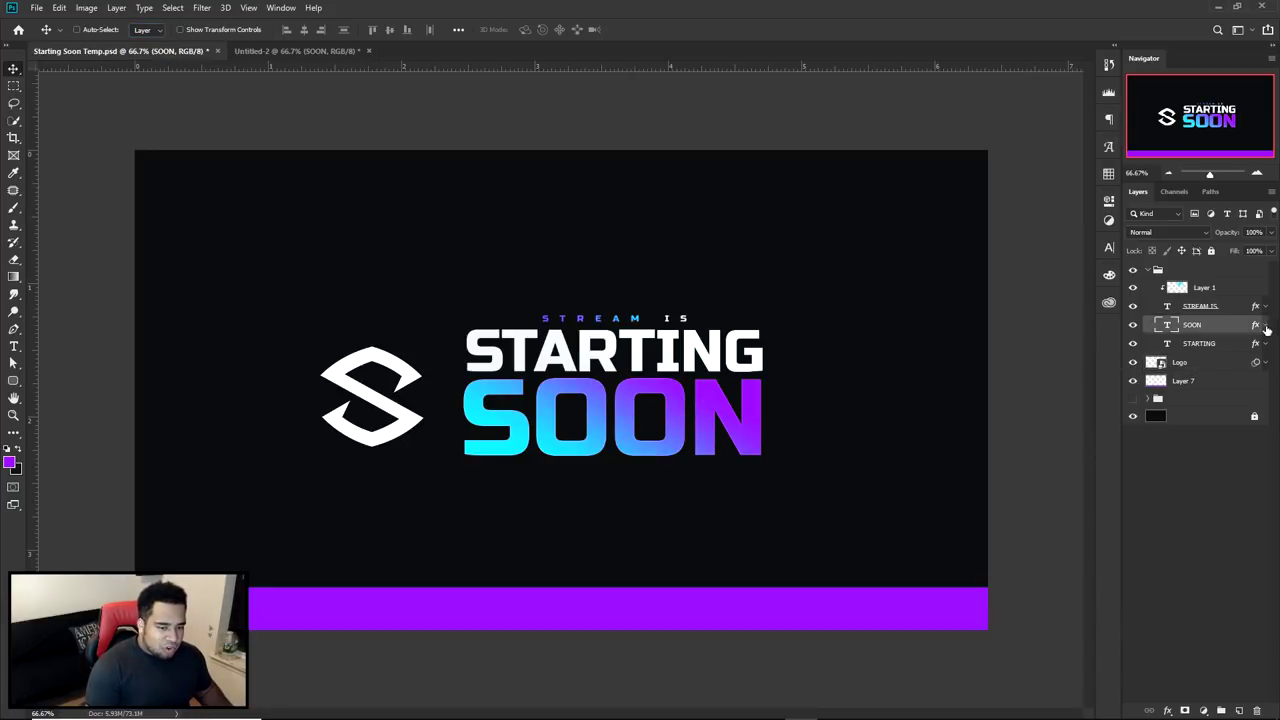
{"action": "left_click", "coordinate": [1265, 326]}
{"action": "double_click", "coordinate": [1198, 366]}
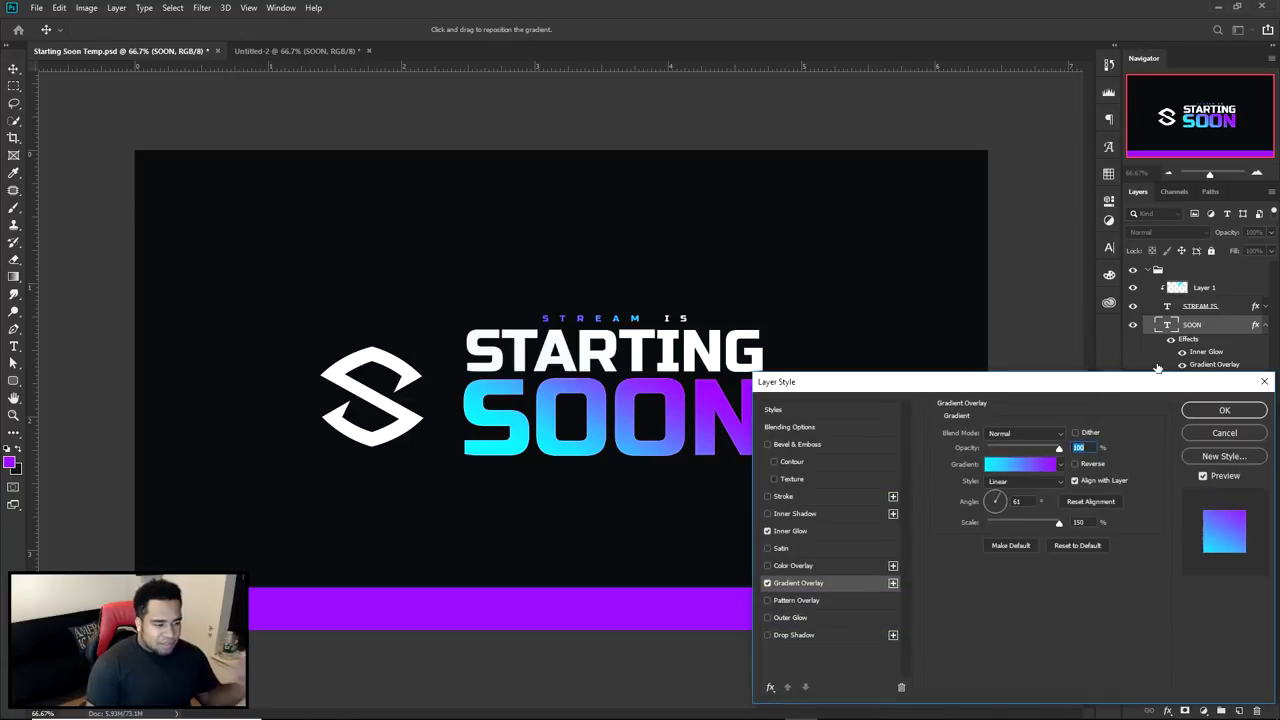
Try various gradient presets on the SOON text, including Violet, Orange, and discard the gradient changes
{"action": "left_click", "coordinate": [1024, 463]}
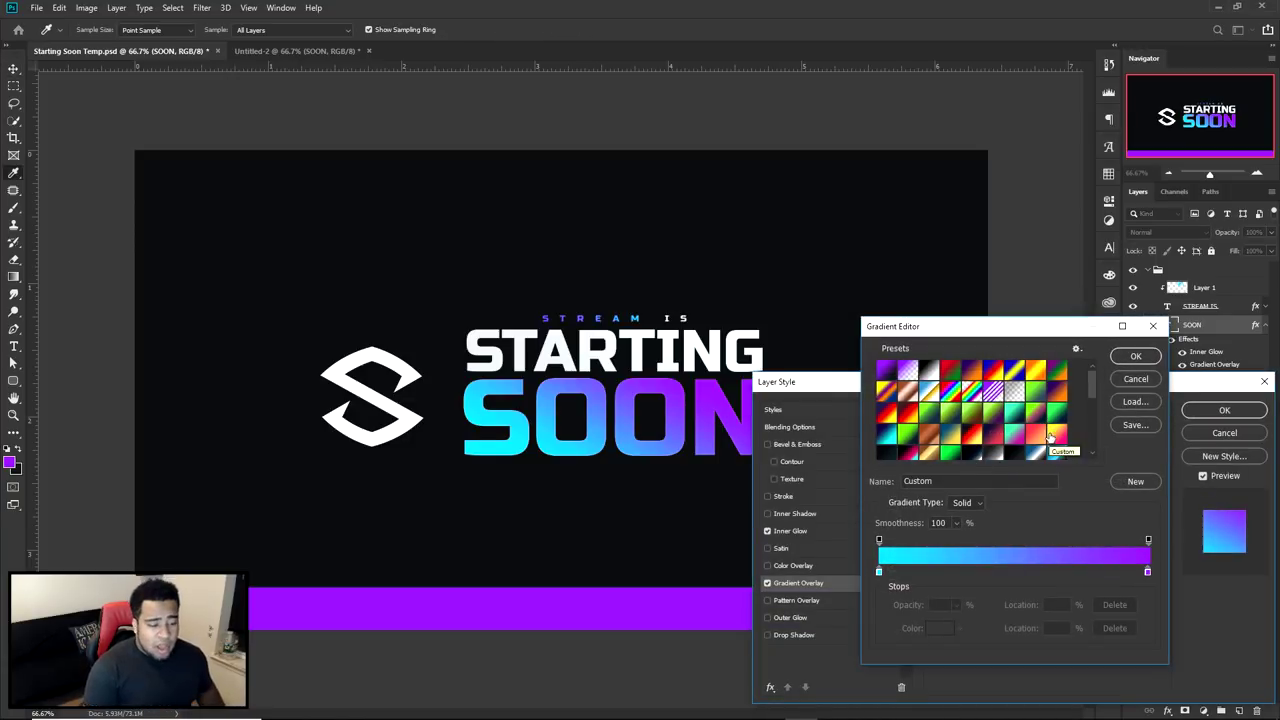
{"action": "left_click", "coordinate": [951, 433]}
{"action": "left_click", "coordinate": [1036, 438]}
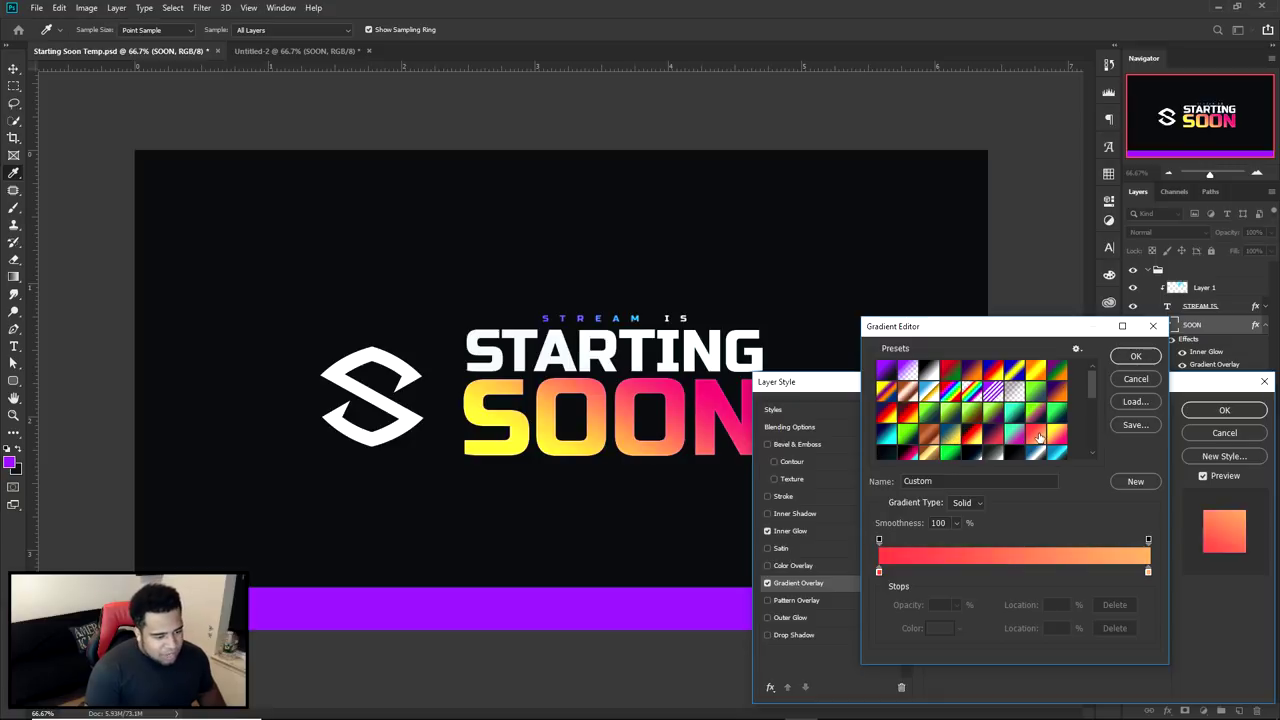
{"action": "scroll", "coordinate": [1038, 440], "scroll_direction": "down", "scroll_amount": 1}
{"action": "scroll", "coordinate": [1038, 440], "scroll_direction": "down", "scroll_amount": 4}
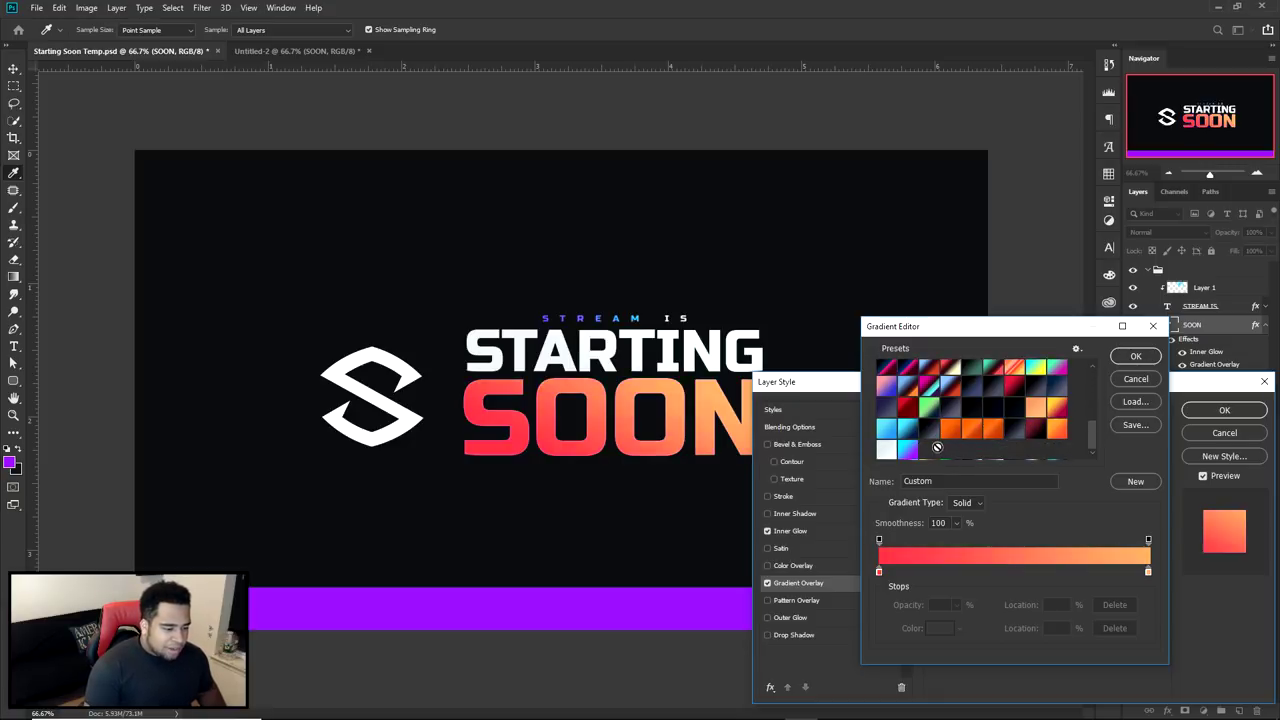
{"action": "left_click", "coordinate": [1059, 432]}
{"action": "left_click", "coordinate": [926, 410]}
{"action": "scroll", "coordinate": [930, 418], "scroll_direction": "up", "scroll_amount": 3}
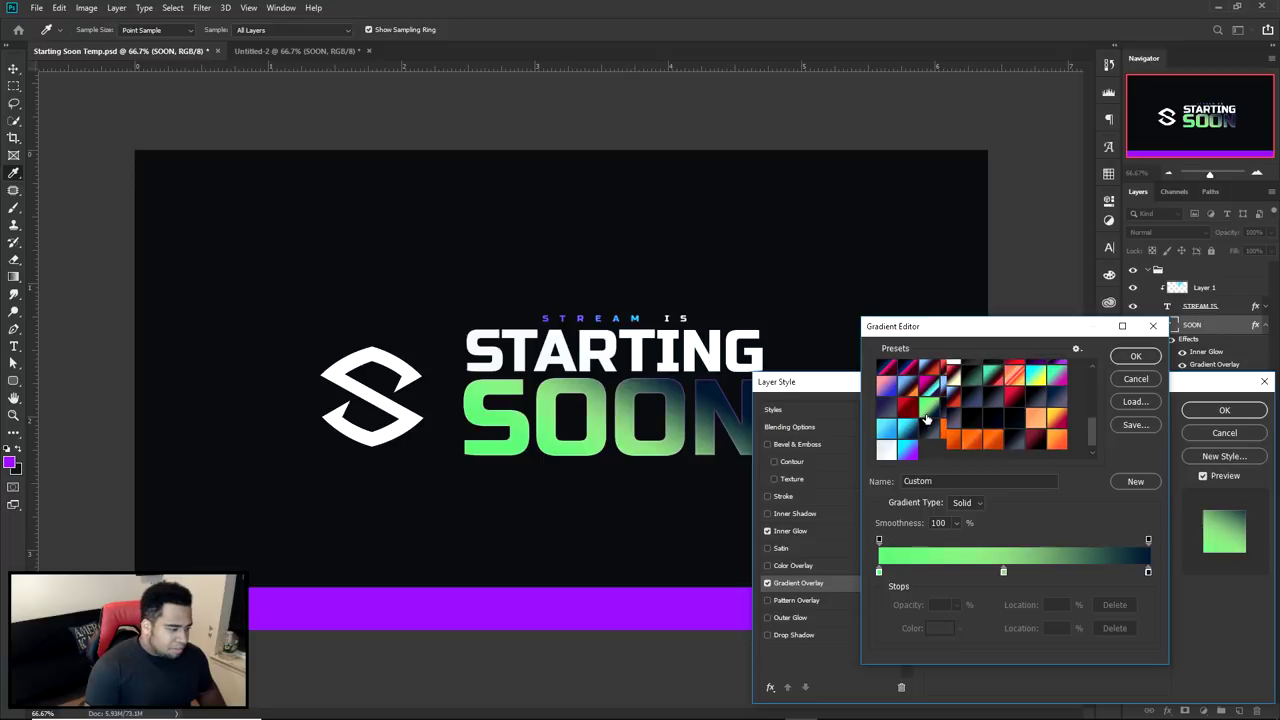
{"action": "left_click", "coordinate": [934, 416]}
{"action": "left_click", "coordinate": [908, 398]}
{"action": "double_click", "coordinate": [908, 418]}
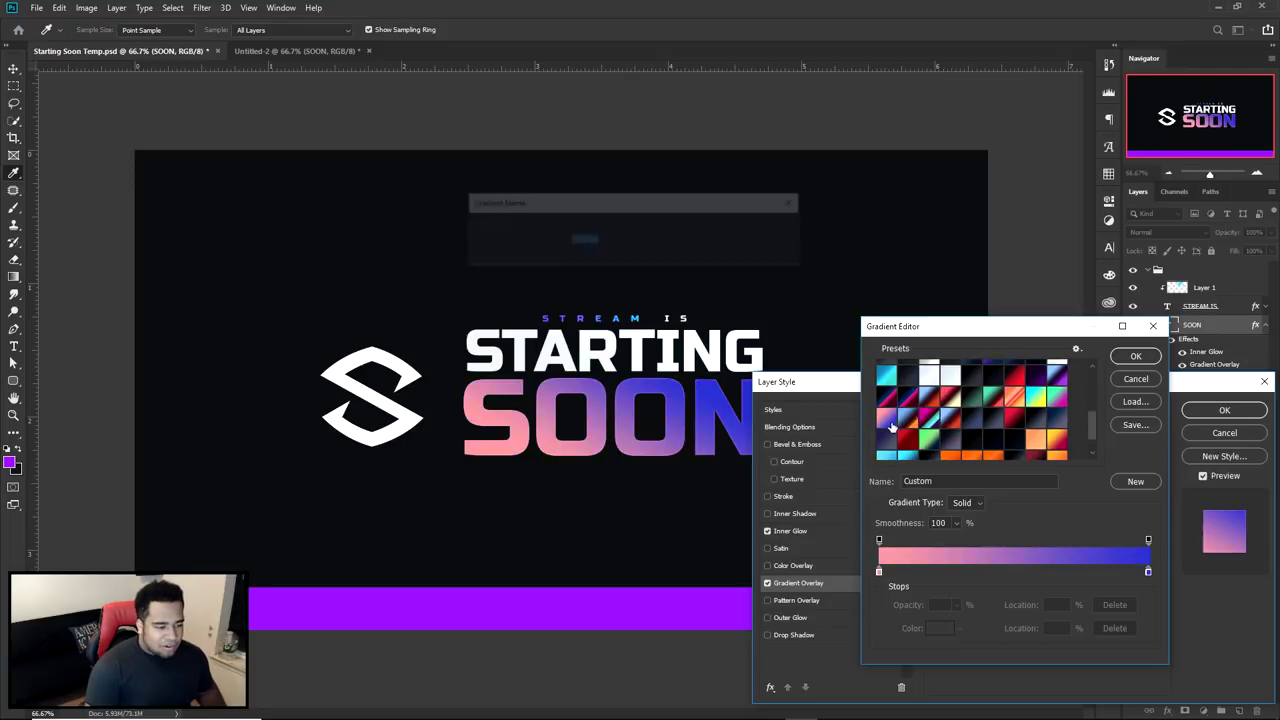
{"action": "left_click", "coordinate": [779, 255]}
{"action": "left_click", "coordinate": [1004, 385]}
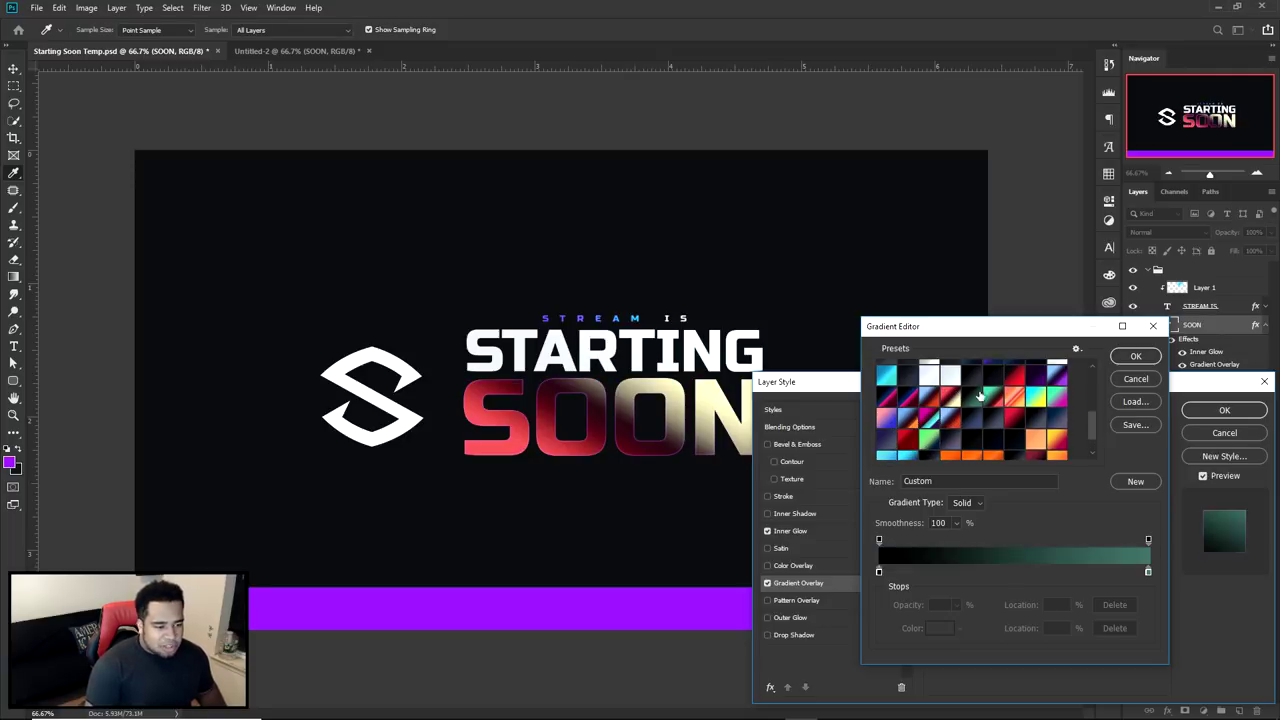
{"action": "scroll", "coordinate": [1004, 385], "scroll_direction": "up", "scroll_amount": 2}
{"action": "left_click", "coordinate": [1007, 390]}
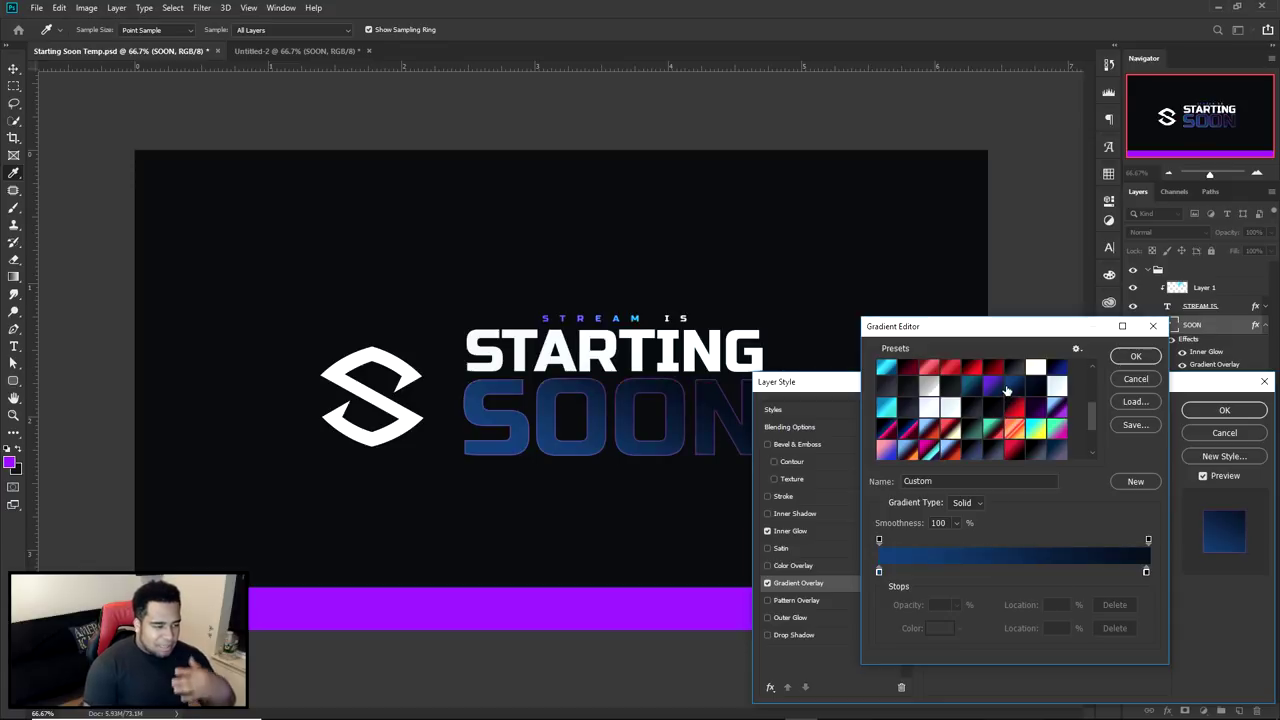
{"action": "scroll", "coordinate": [990, 412], "scroll_direction": "up", "scroll_amount": 4}
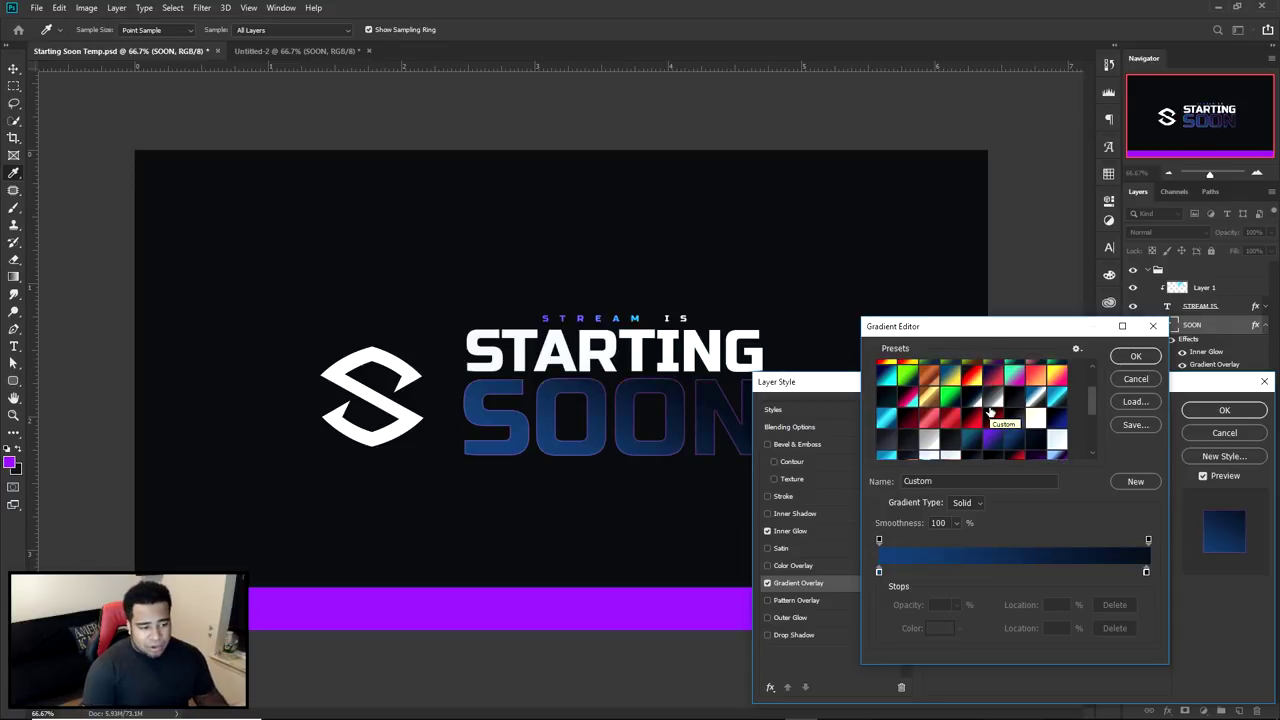
{"action": "left_click", "coordinate": [961, 413]}
{"action": "left_click", "coordinate": [970, 411]}
{"action": "left_click", "coordinate": [995, 410]}
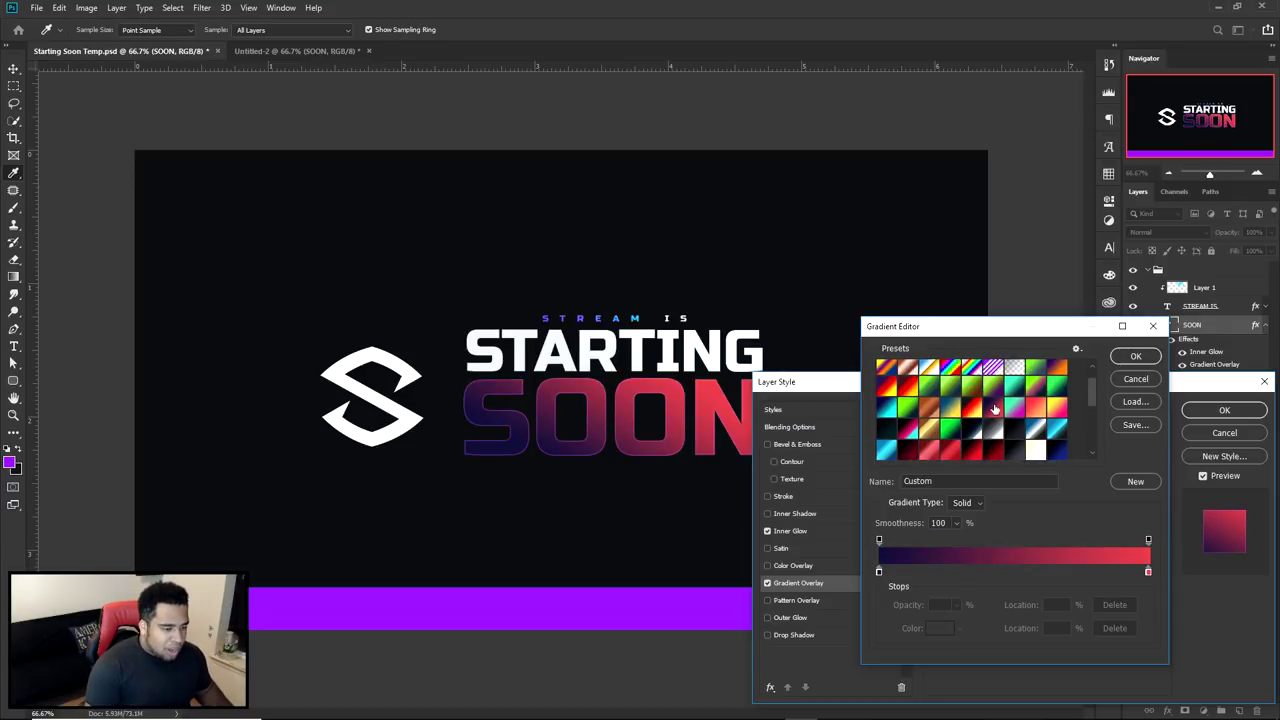
{"action": "left_click", "coordinate": [949, 388]}
{"action": "left_click", "coordinate": [1036, 388]}
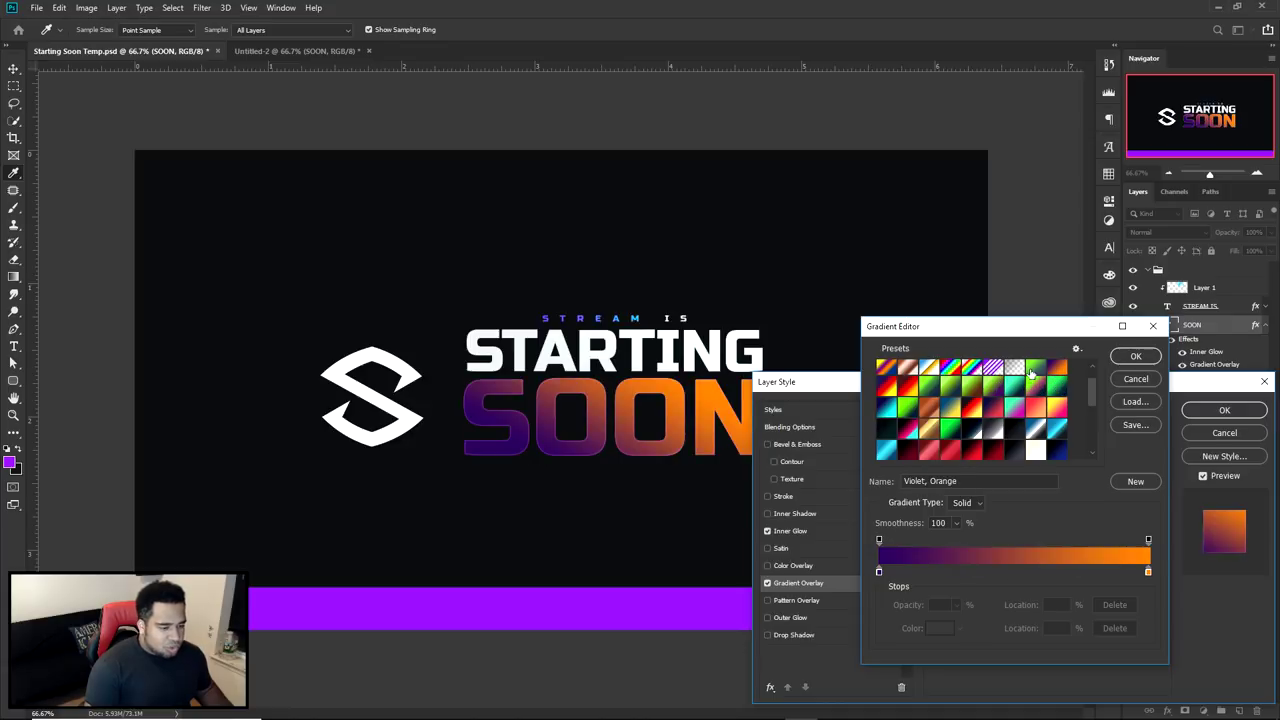
{"action": "left_click", "coordinate": [1130, 381]}
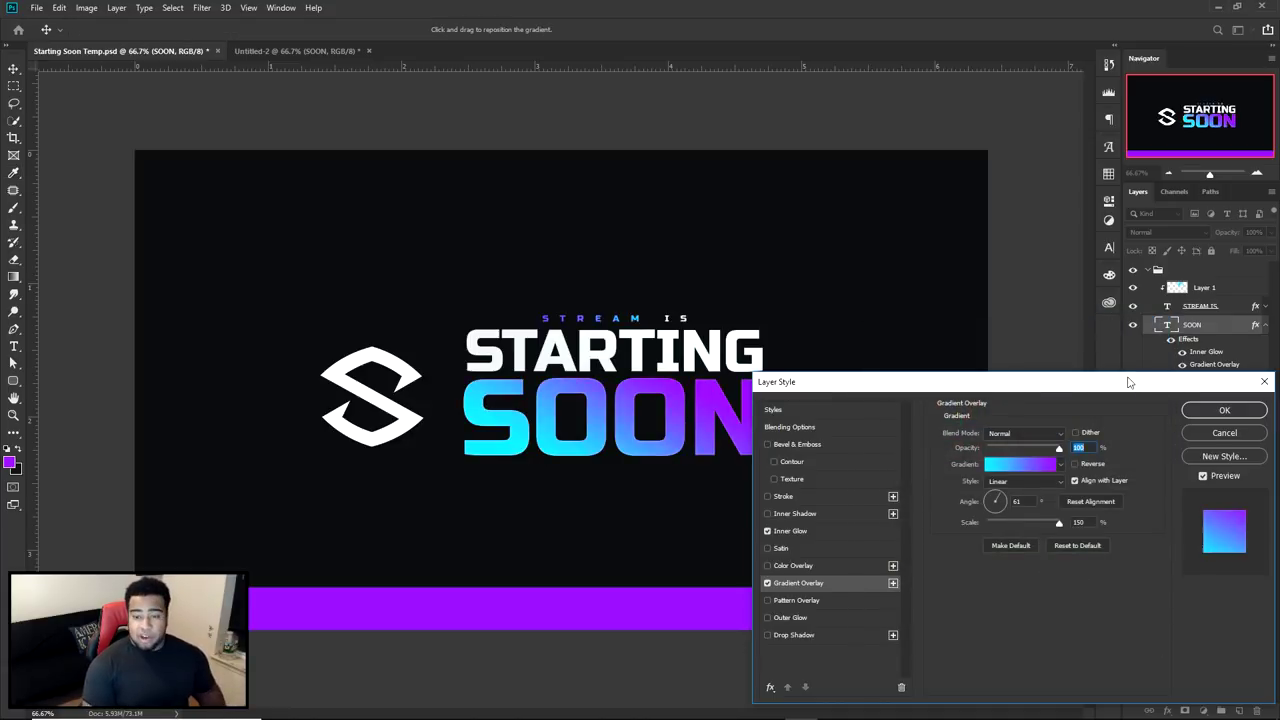
Set the opacity of the SOON text's Inner Glow to 50% and apply the layer style
{"action": "left_click", "coordinate": [792, 530]}
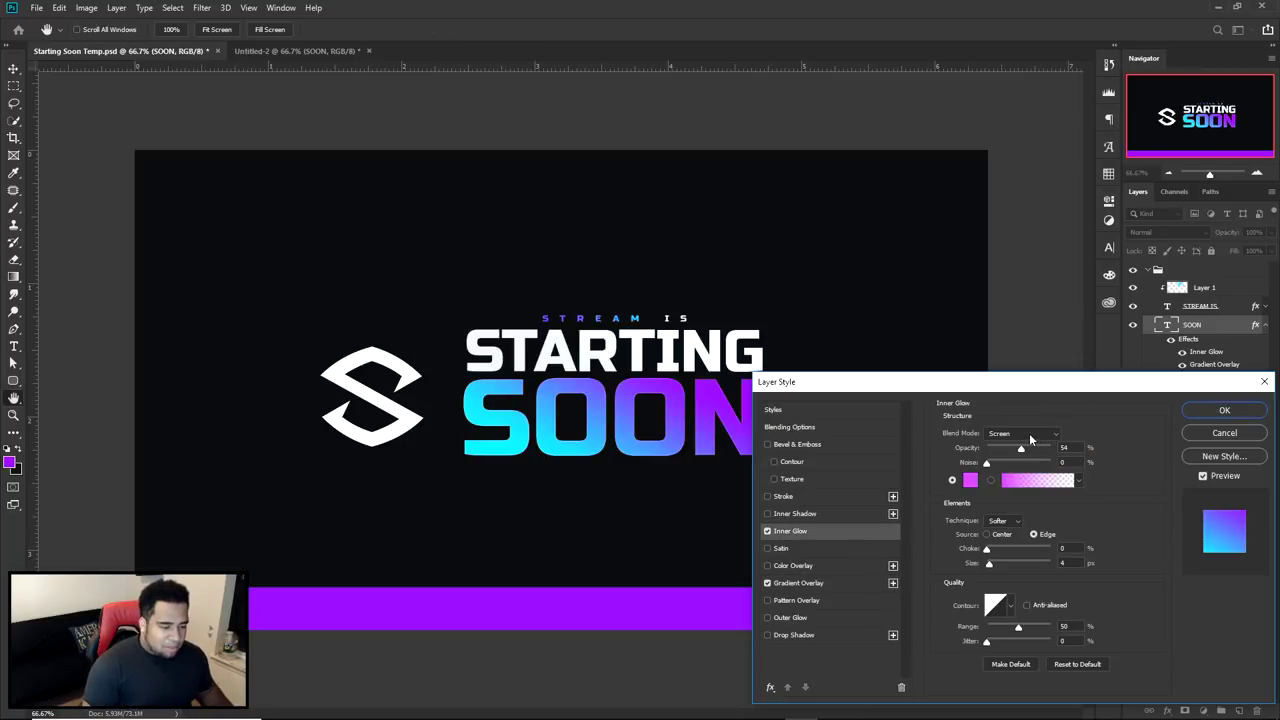
{"action": "left_click", "coordinate": [1066, 447]}
{"action": "left_click", "coordinate": [987, 449]}
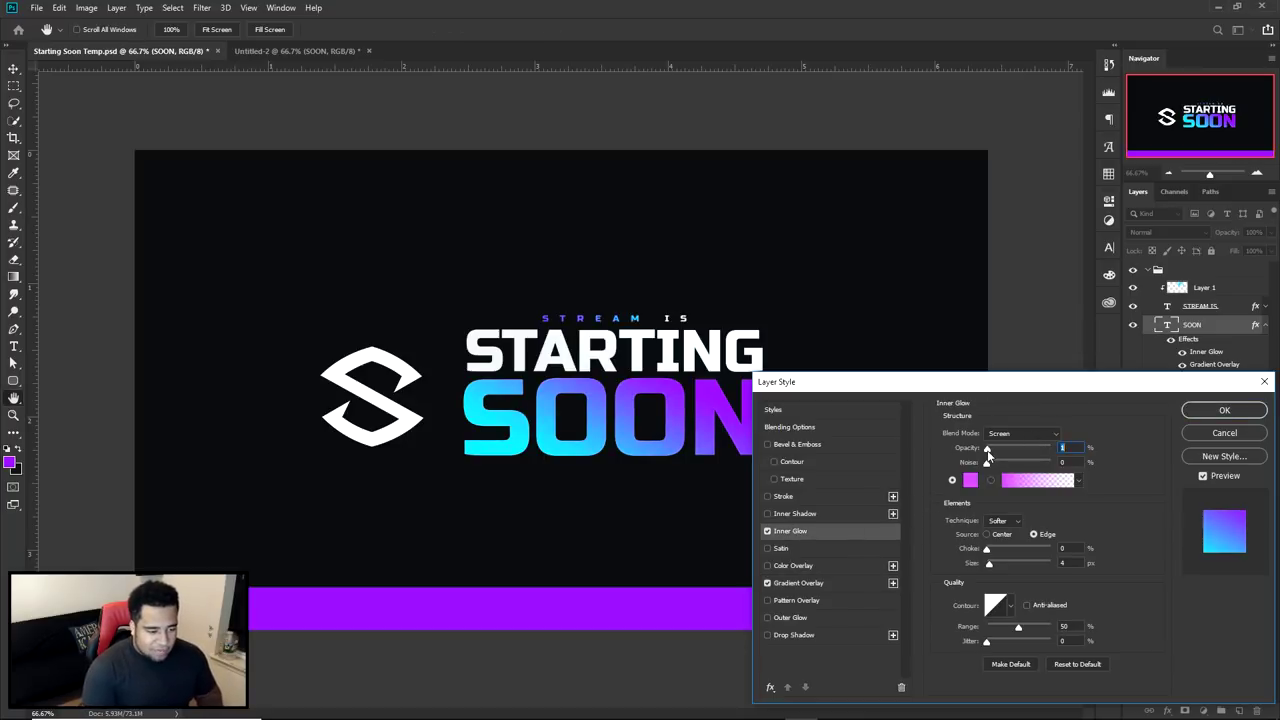
{"action": "type", "text": "5"}
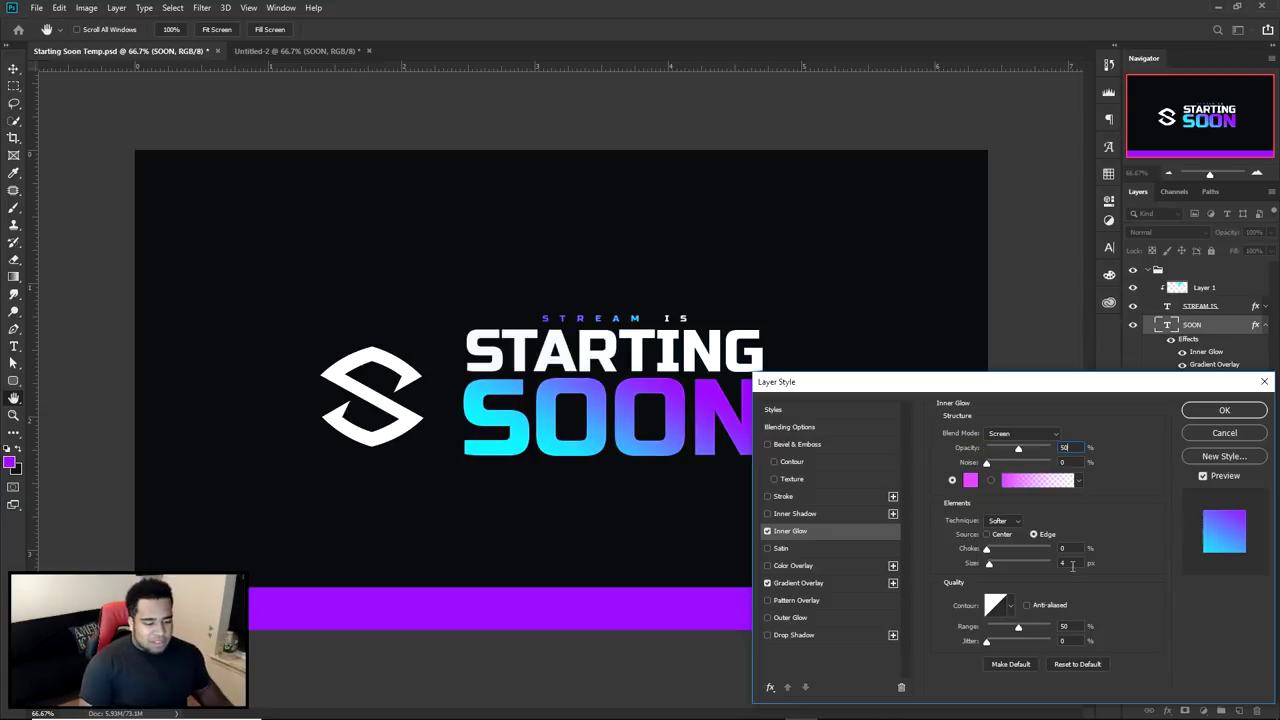
{"action": "left_click", "coordinate": [1222, 411]}
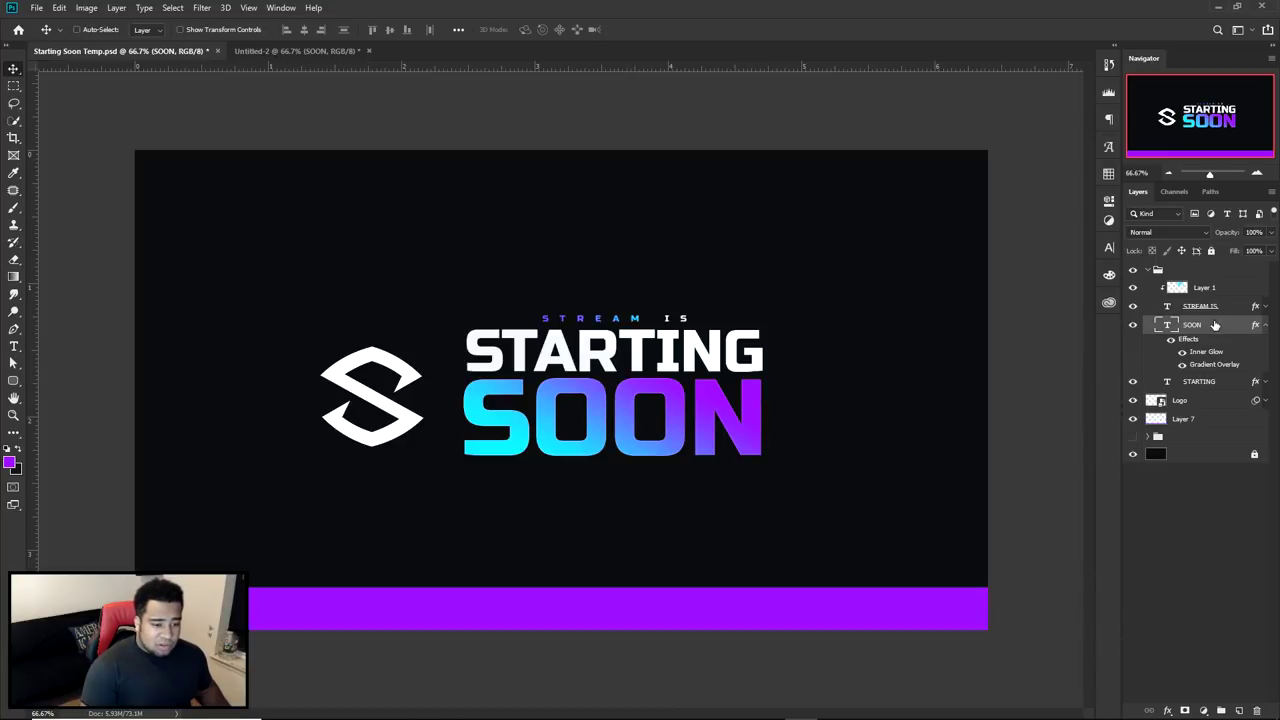
Copy the SOON text's layer style and paste it onto the purple bottom bar's layer
{"action": "right_click", "coordinate": [1214, 327]}
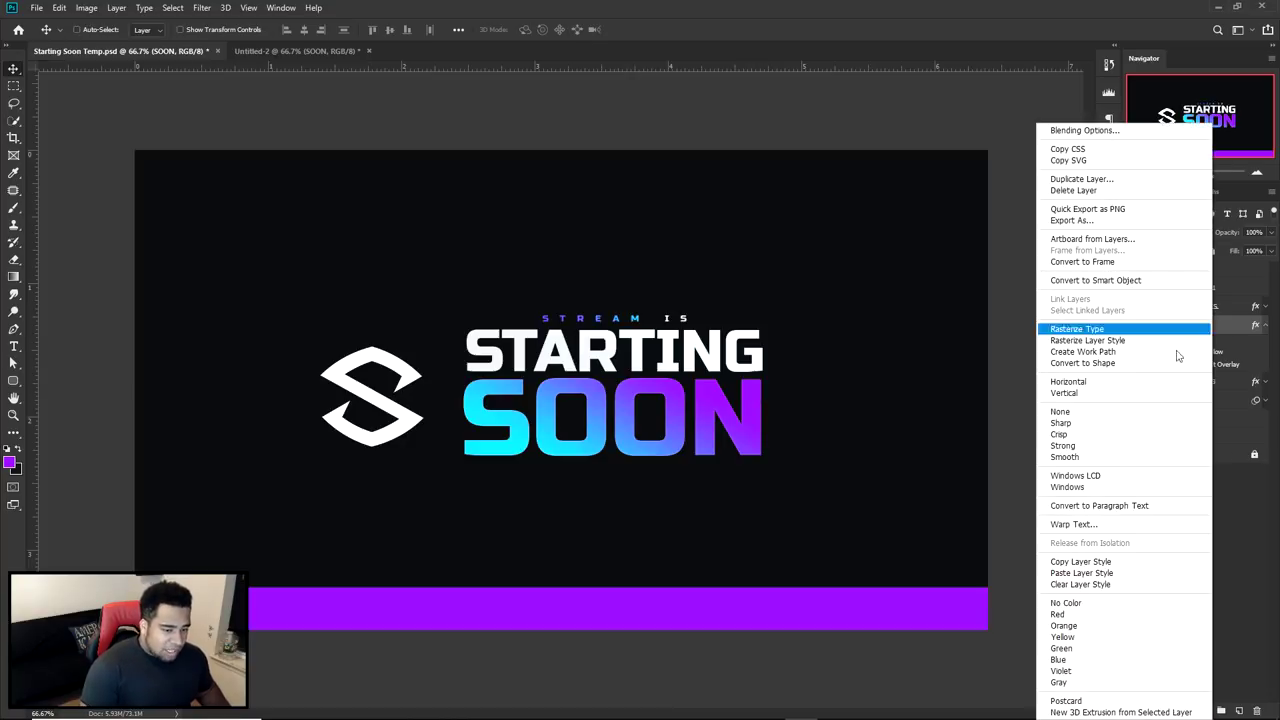
{"action": "left_click", "coordinate": [1130, 560]}
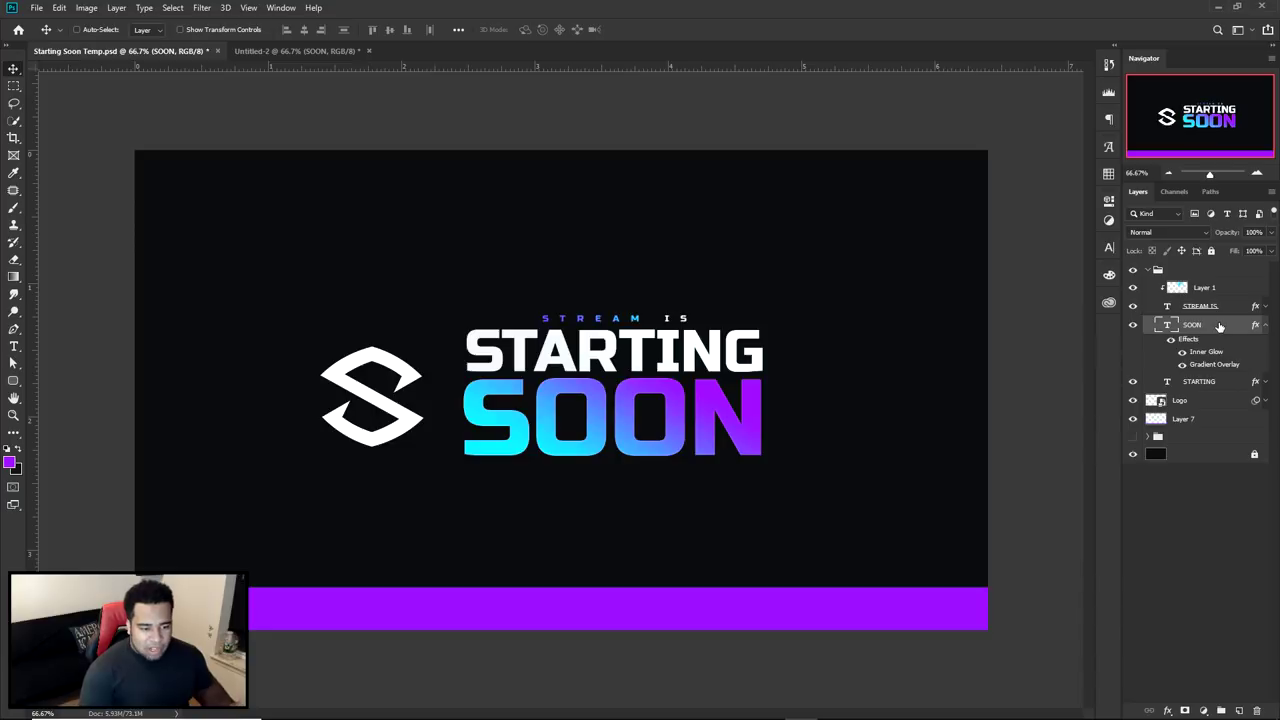
{"action": "left_click_drag", "start_coordinate": [901, 607], "coordinate": [880, 523]}
{"action": "key", "text": "ctrl+z"}
{"action": "right_click", "coordinate": [1224, 418]}
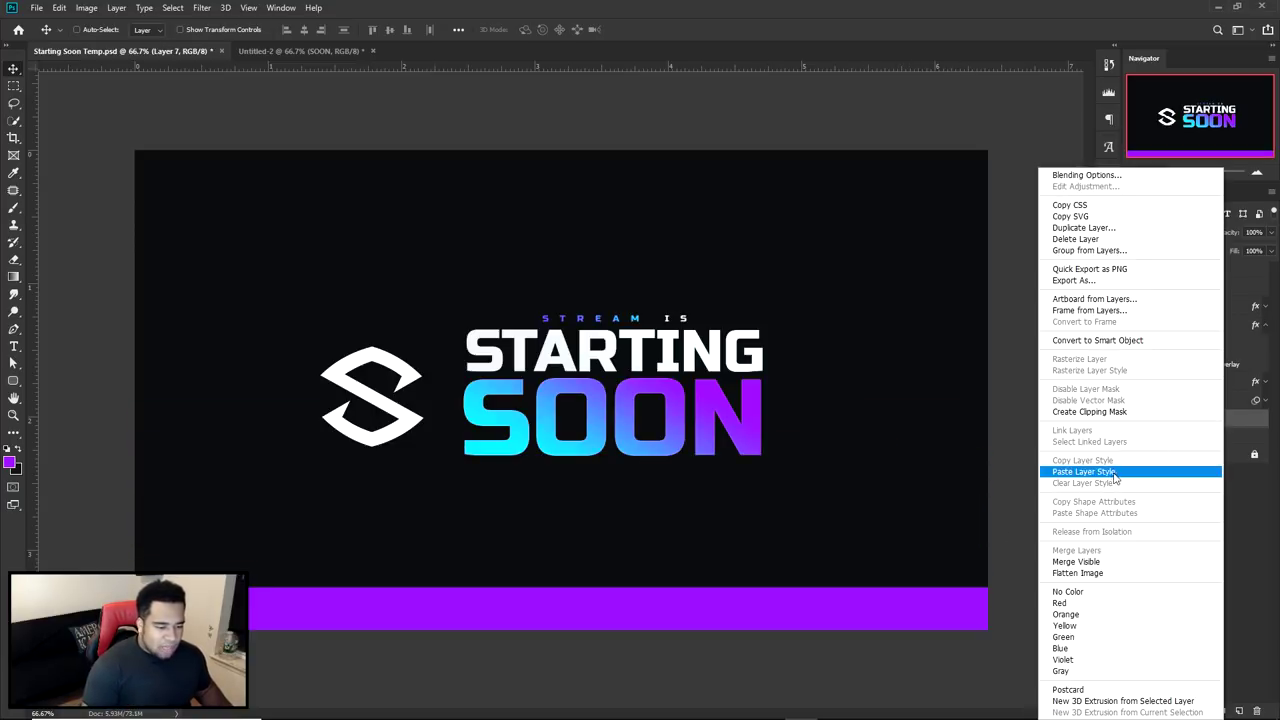
{"action": "left_click", "coordinate": [1090, 472]}
Lower the gradient bar gradually until only a thin strip remains along the canvas's bottom edge
{"action": "left_click_drag", "start_coordinate": [811, 478], "coordinate": [810, 497]}
{"action": "key", "text": "Down"}
{"action": "key", "text": "Down"}
{"action": "key", "text": "Down"}
{"action": "key", "text": "Down"}
{"action": "key", "text": "Down"}
{"action": "key", "text": "Down"}
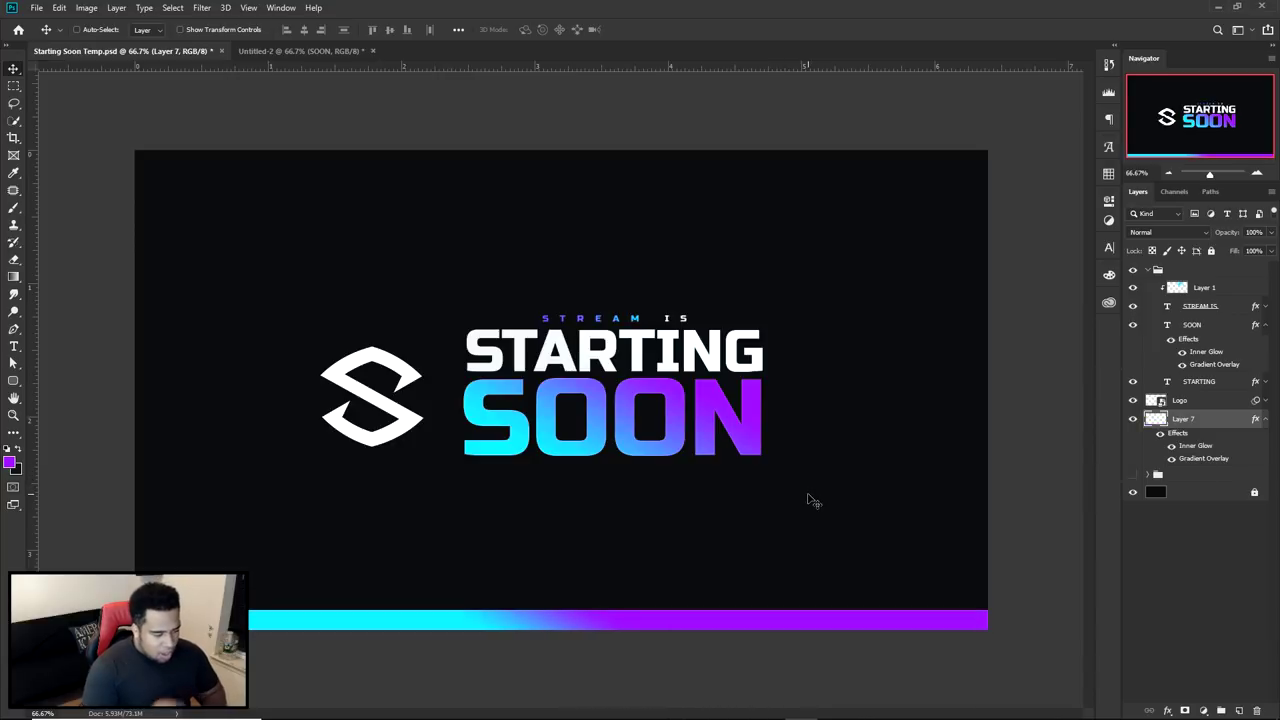
{"action": "key", "text": "Down"}
{"action": "key", "text": "Down"}
{"action": "key", "text": "Down"}
{"action": "key", "text": "Down"}
{"action": "key", "text": "Down"}
{"action": "key", "text": "Down"}
{"action": "key", "text": "Down"}
{"action": "key", "text": "Down"}
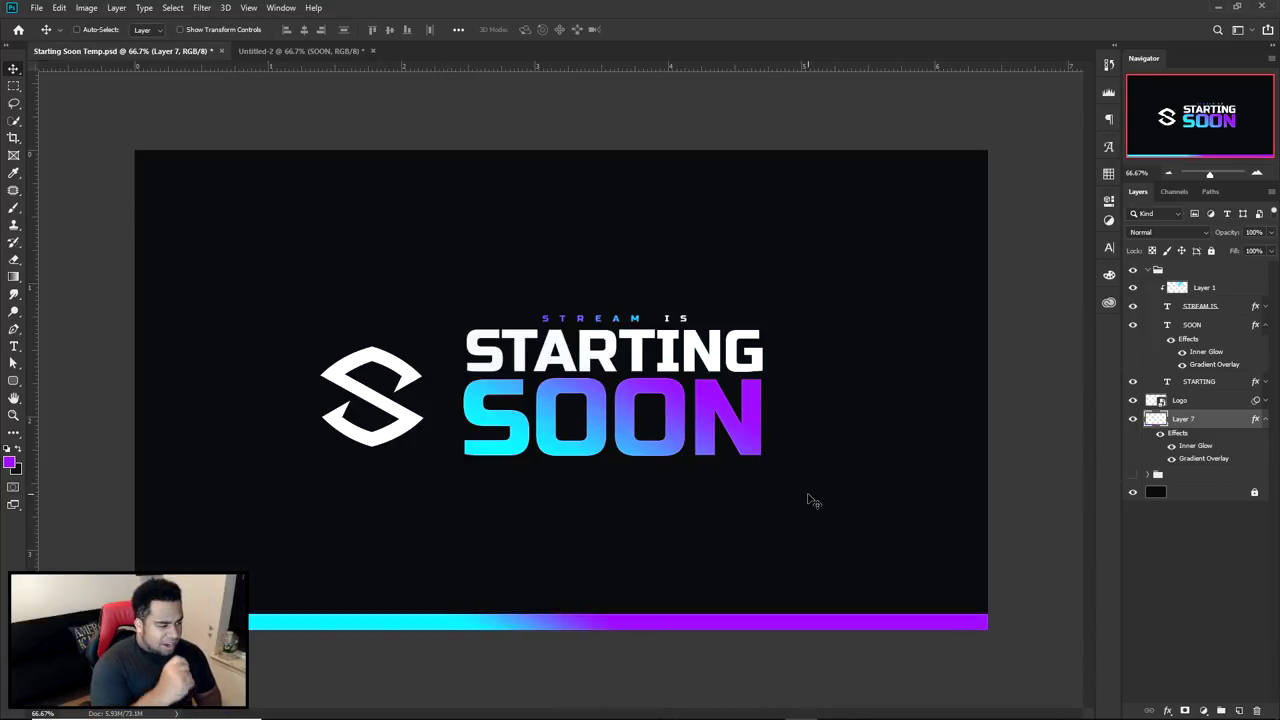
{"action": "key", "text": "Down"}
{"action": "key", "text": "Down"}
{"action": "key", "text": "Down"}
{"action": "key", "text": "Down"}
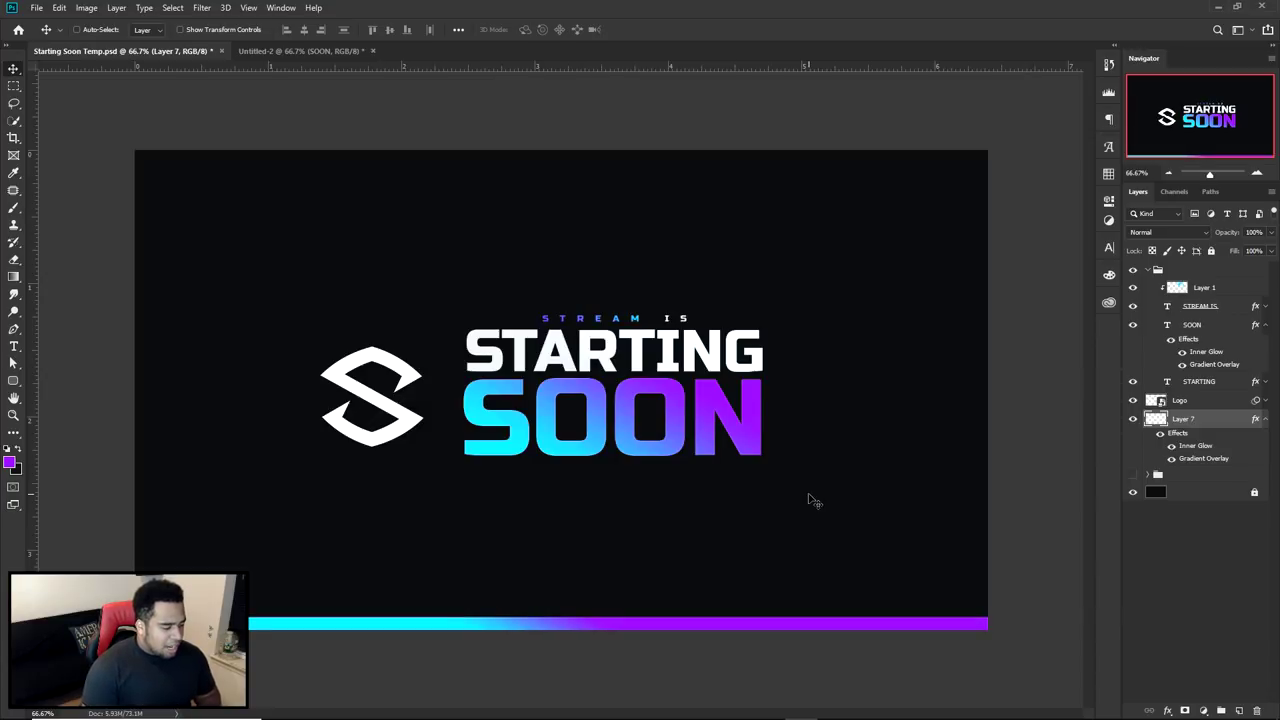
{"action": "key", "text": "Down"}
Collapse the title text group, select it together with the Logo layer and try a lower position for both, checking it against the centre guides
{"action": "key", "text": "ctrl+semicolon"}
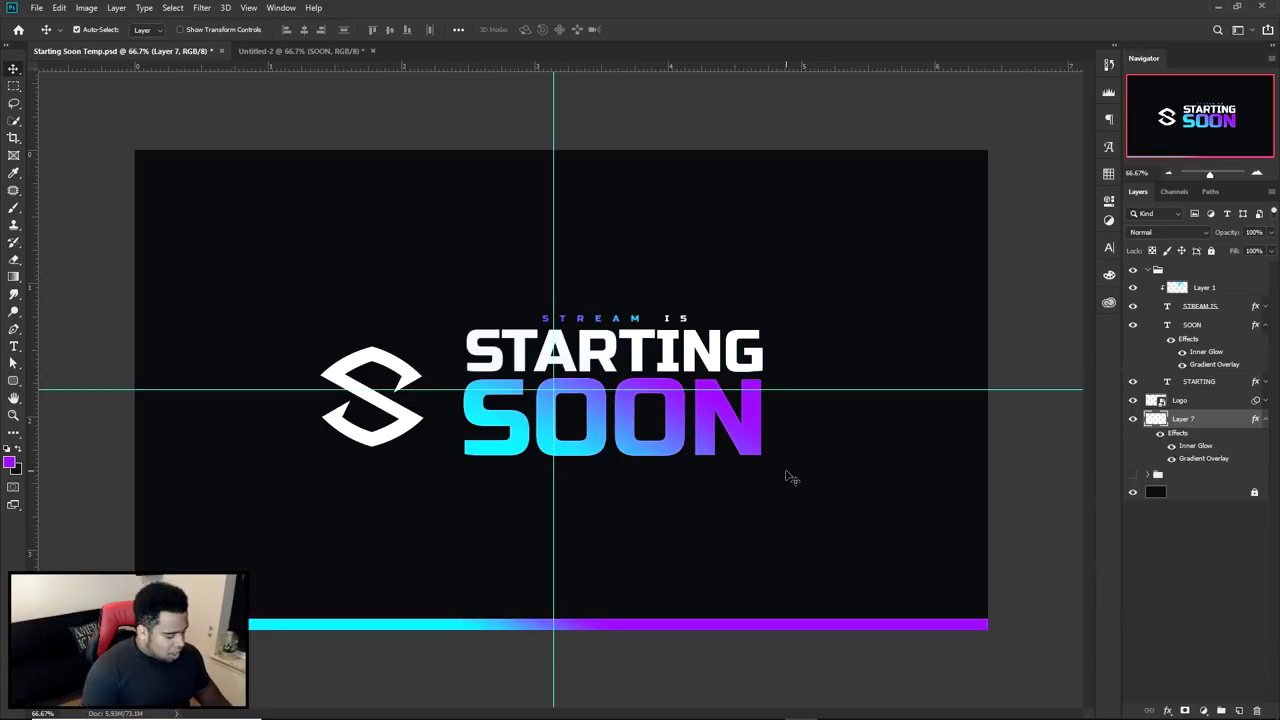
{"action": "left_click", "coordinate": [1147, 271]}
{"action": "left_click", "coordinate": [1190, 271]}
{"action": "key", "text": "ctrl+semicolon"}
{"action": "key", "text": "shift+Down"}
{"action": "key", "text": "ctrl+semicolon"}
{"action": "key", "text": "ctrl+semicolon"}
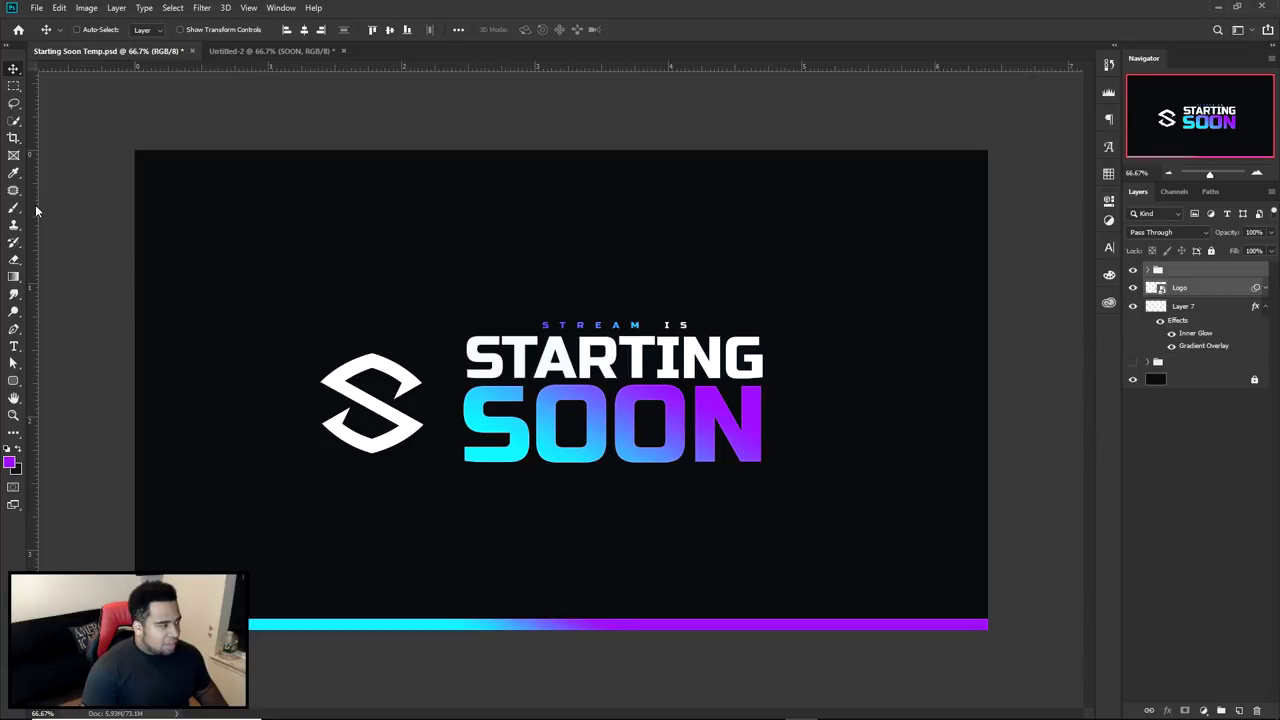
{"action": "key", "text": "ctrl+semicolon"}
{"action": "key", "text": "ctrl+semicolon"}
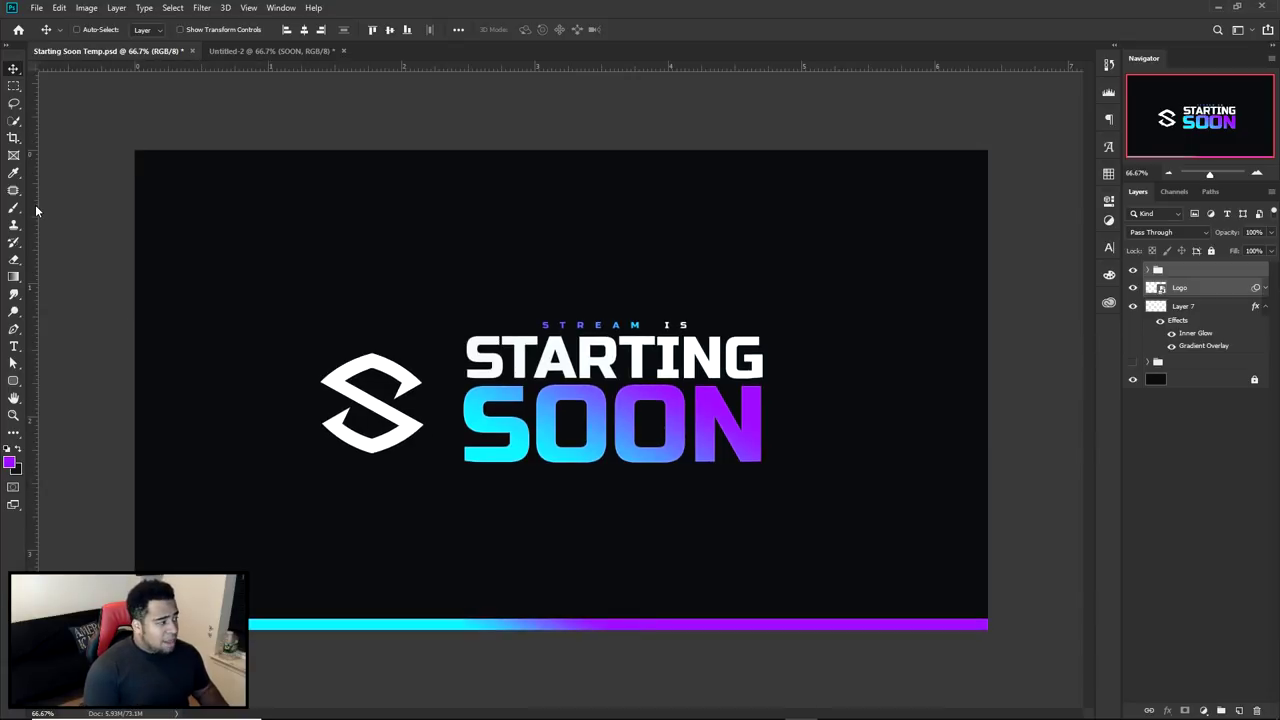
{"action": "key", "text": "shift+Up"}
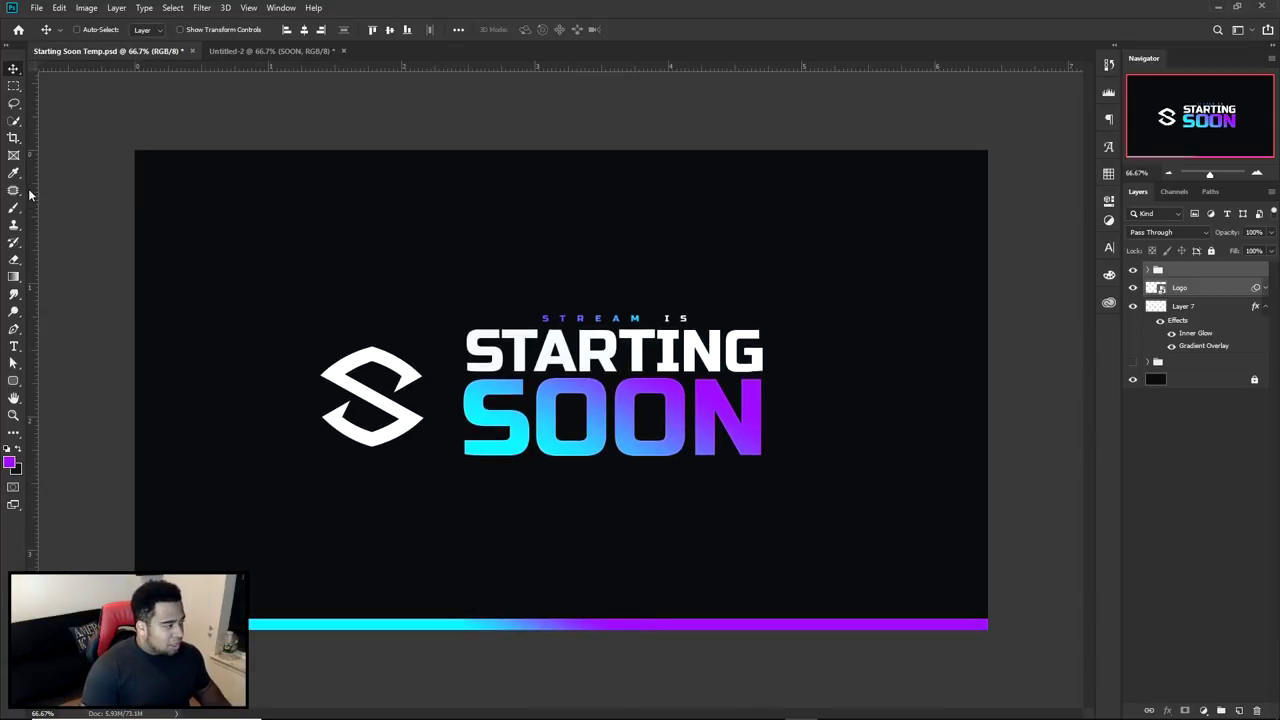
{"action": "left_click_drag", "start_coordinate": [30, 195], "coordinate": [562, 175]}
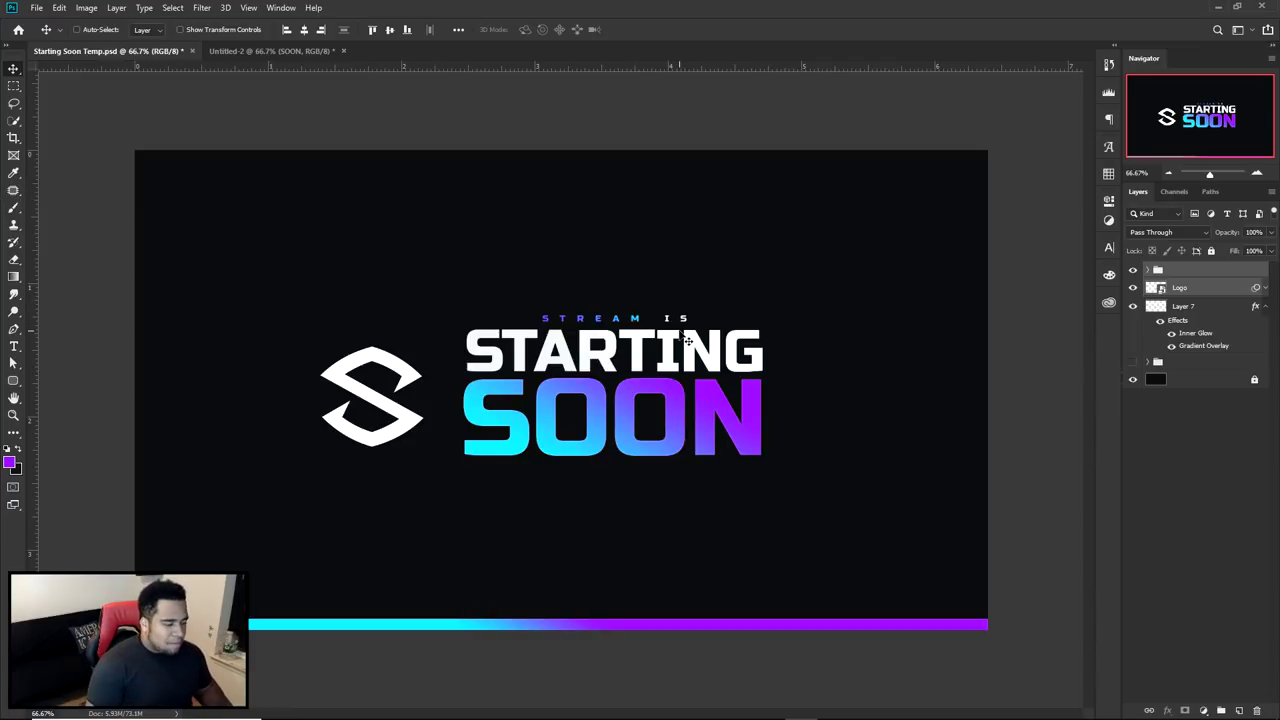
Add a new layer above the hidden group and set the brush's foreground colour to white (ffffff)
{"action": "left_click", "coordinate": [1213, 364]}
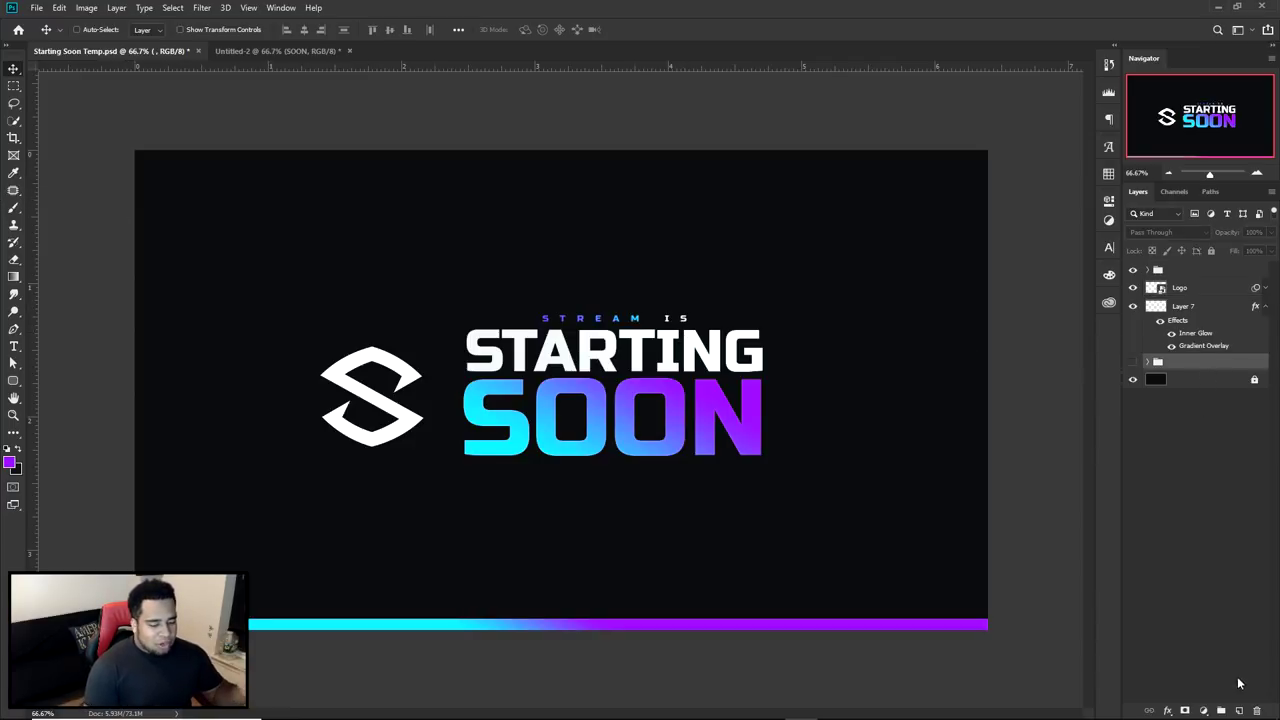
{"action": "left_click", "coordinate": [1239, 710]}
{"action": "key", "text": "b"}
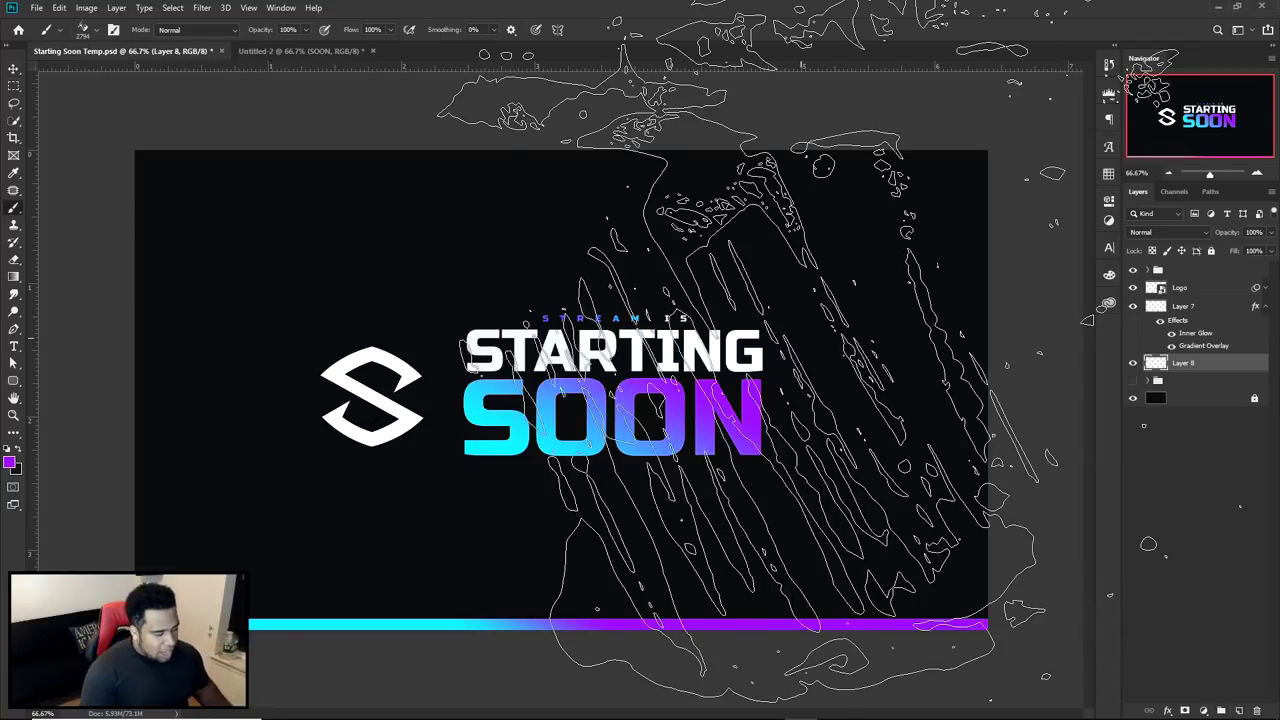
{"action": "key", "text": "ctrl+minus"}
{"action": "key", "text": "ctrl+minus"}
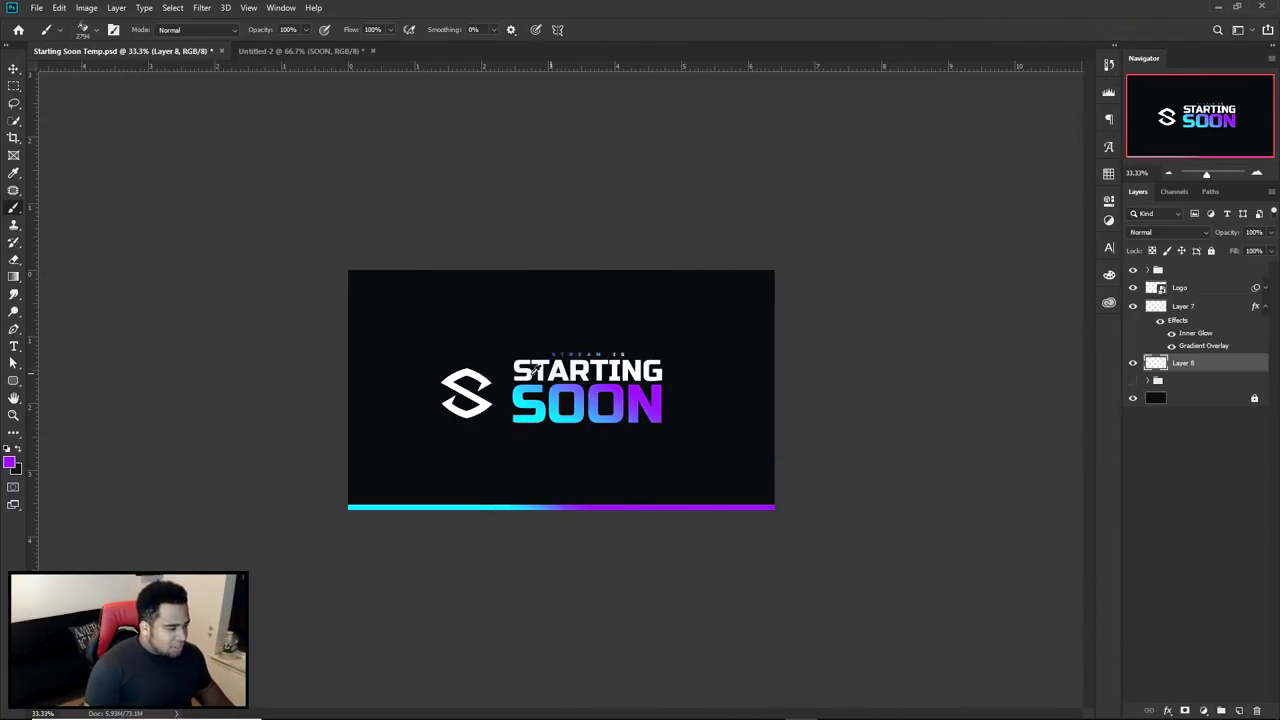
{"action": "left_click", "coordinate": [10, 461]}
{"action": "type", "text": "ffffff"}
{"action": "left_click", "coordinate": [1118, 298]}
Stamp white grunge brush textures near the canvas's upper right, bottom centre and upper left on the new layer
{"action": "left_click", "coordinate": [778, 306]}
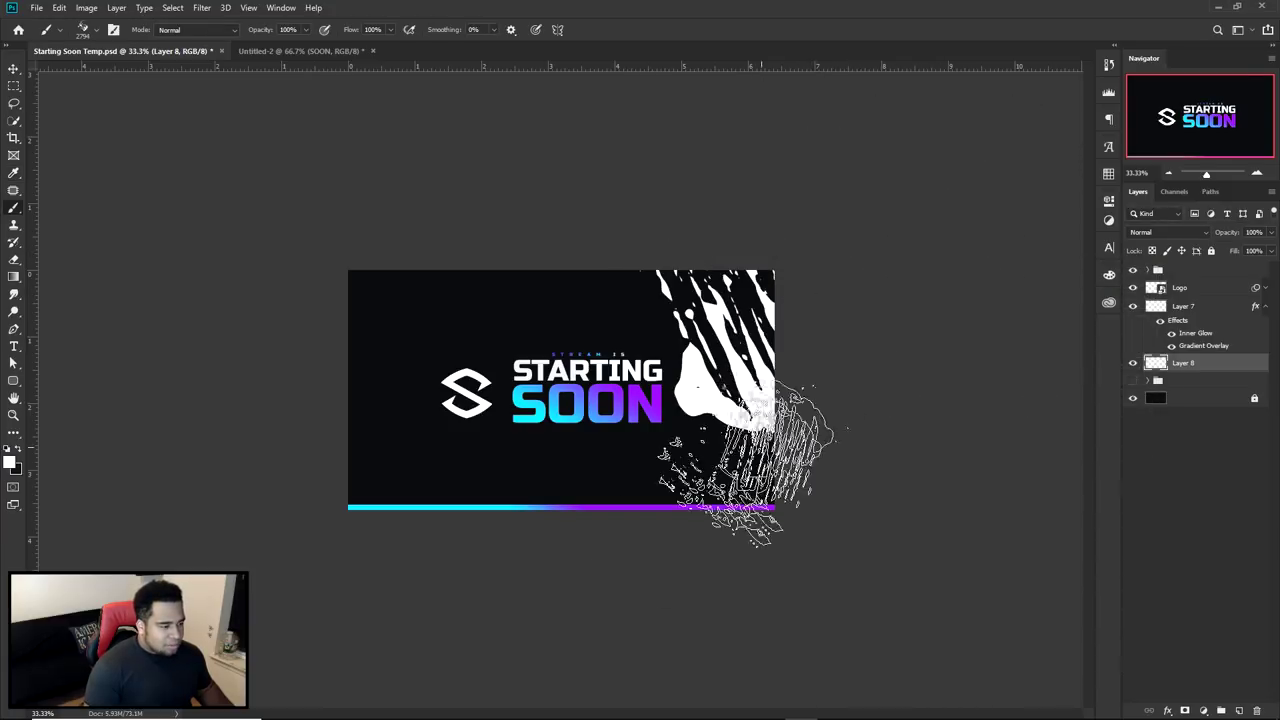
{"action": "key", "text": "bracketright"}
{"action": "key", "text": "bracketright"}
{"action": "key", "text": "bracketright"}
{"action": "left_click", "coordinate": [560, 560]}
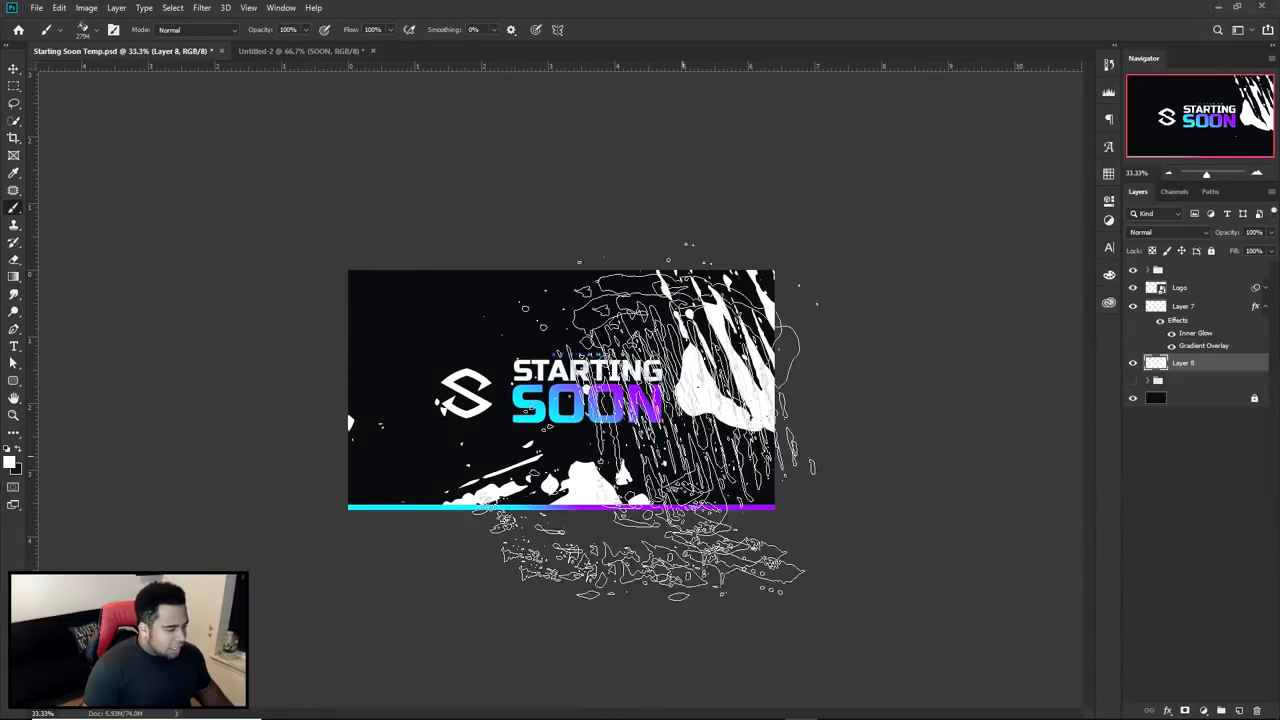
{"action": "left_click", "coordinate": [388, 180]}
{"action": "key", "text": "ctrl+equal"}
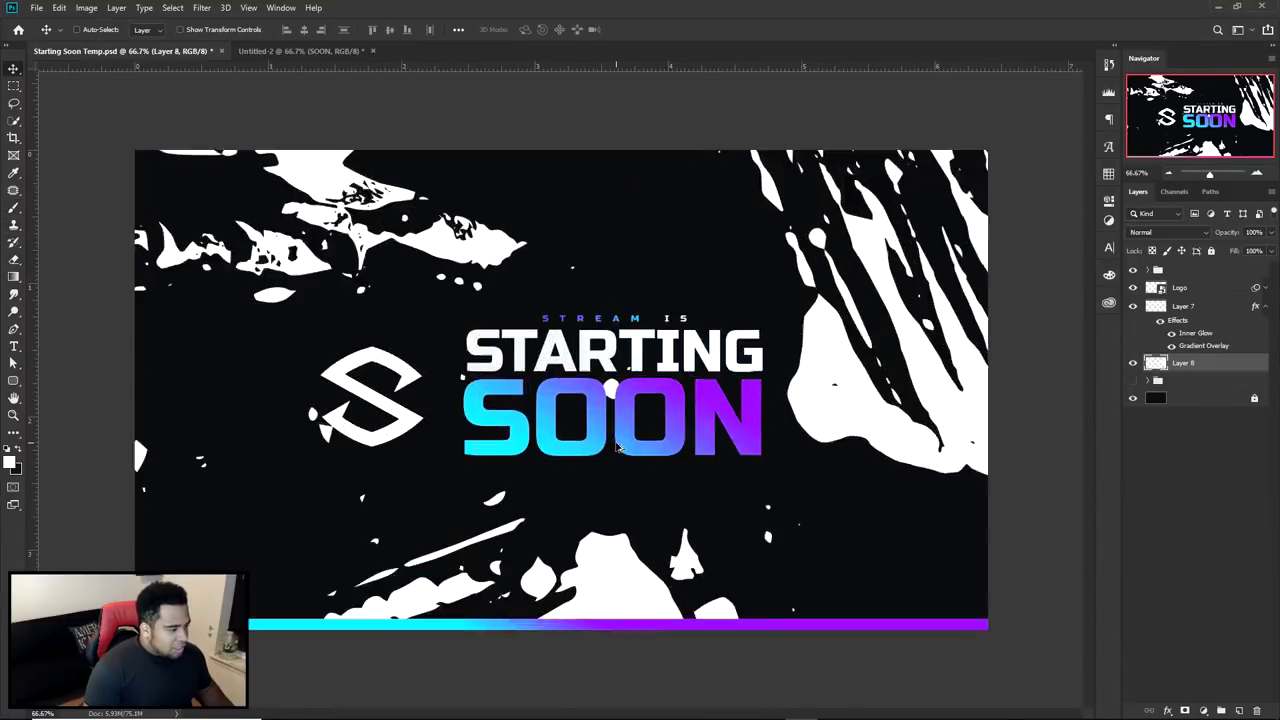
{"action": "key", "text": "v"}
Hide the grunge texture layer, add a separate test layer and try one brush stroke across the canvas on it
{"action": "key", "text": "ctrl+comma"}
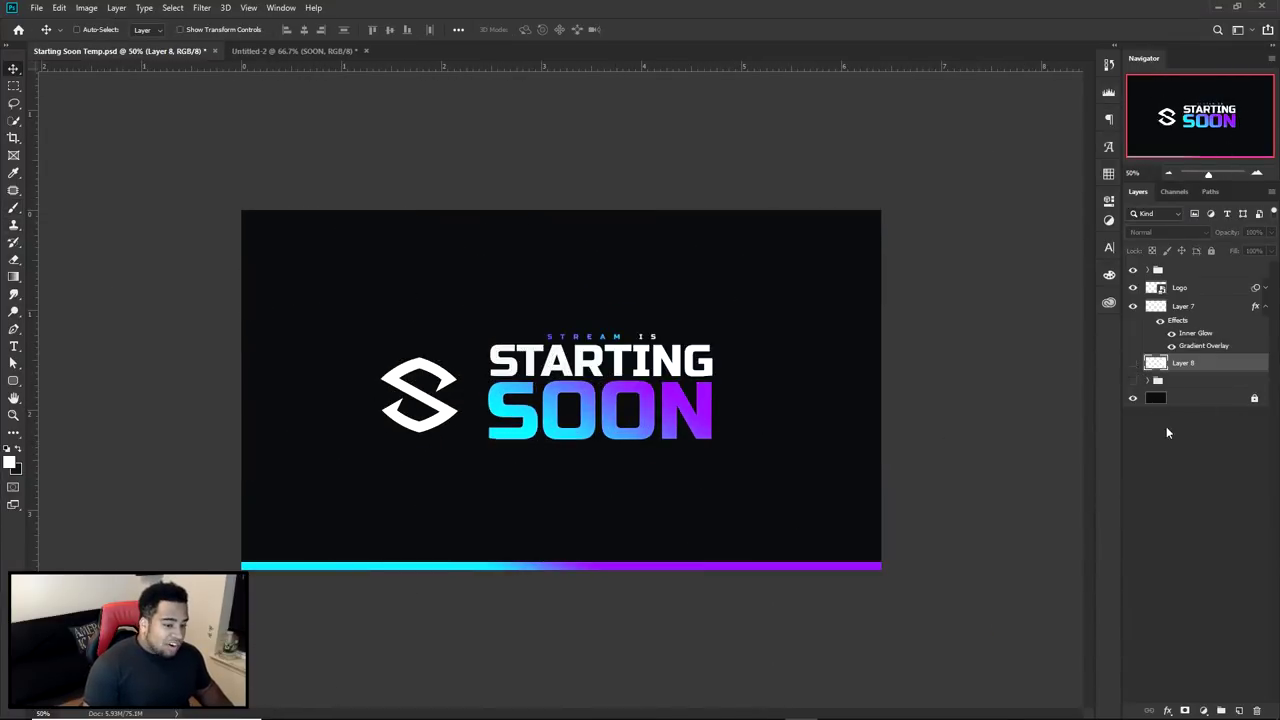
{"action": "left_click", "coordinate": [1241, 711]}
{"action": "key", "text": "b"}
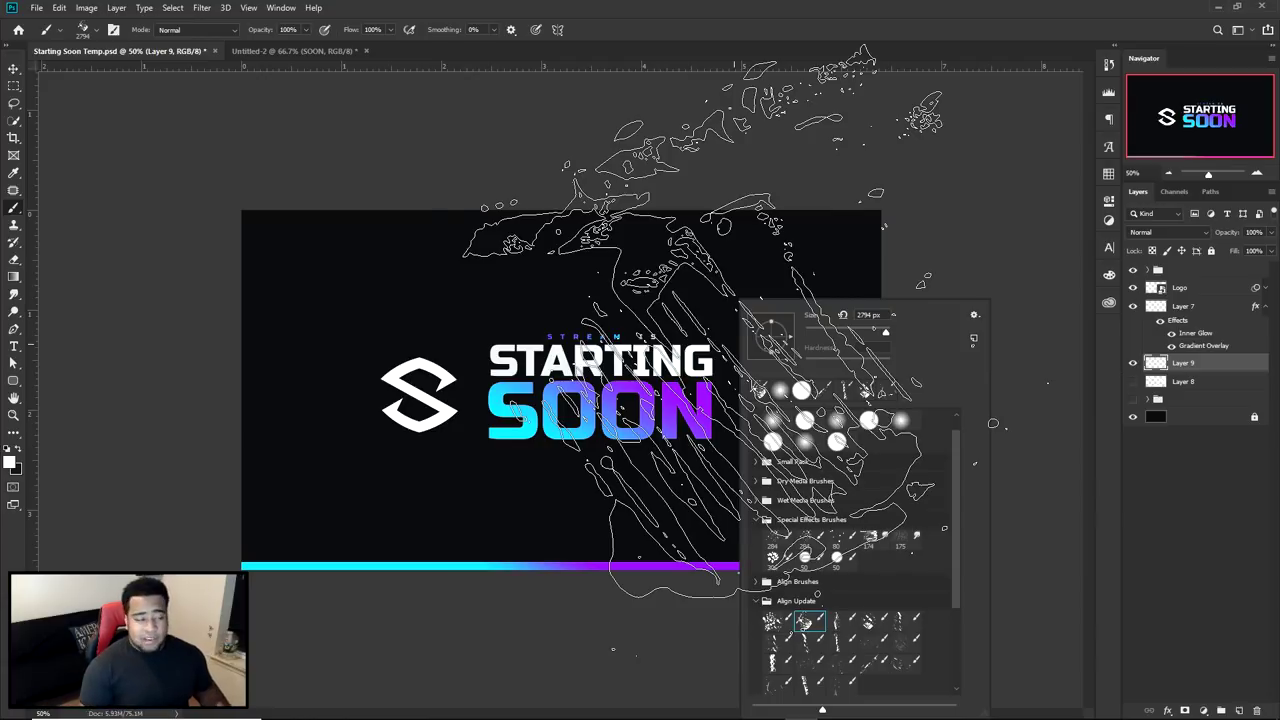
{"action": "key", "text": "Escape"}
{"action": "mouse_move", "coordinate": [830, 255]}
{"action": "left_mouse_down"}
{"action": "mouse_move", "coordinate": [340, 530]}
{"action": "mouse_move", "coordinate": [330, 560]}
{"action": "left_mouse_up"}
{"action": "key", "text": "ctrl+z"}
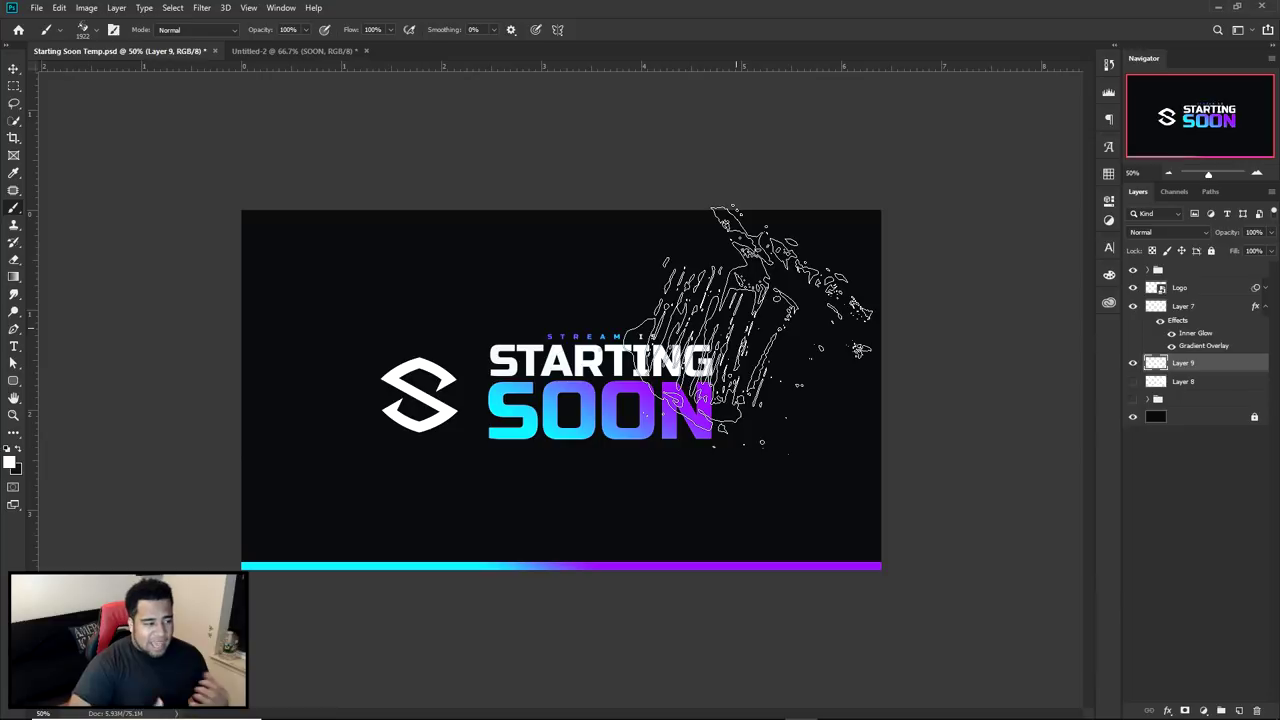
Try different arrangements of white grunge stamps around the canvas on the test layer, undoing each one
{"action": "left_click", "coordinate": [740, 225]}
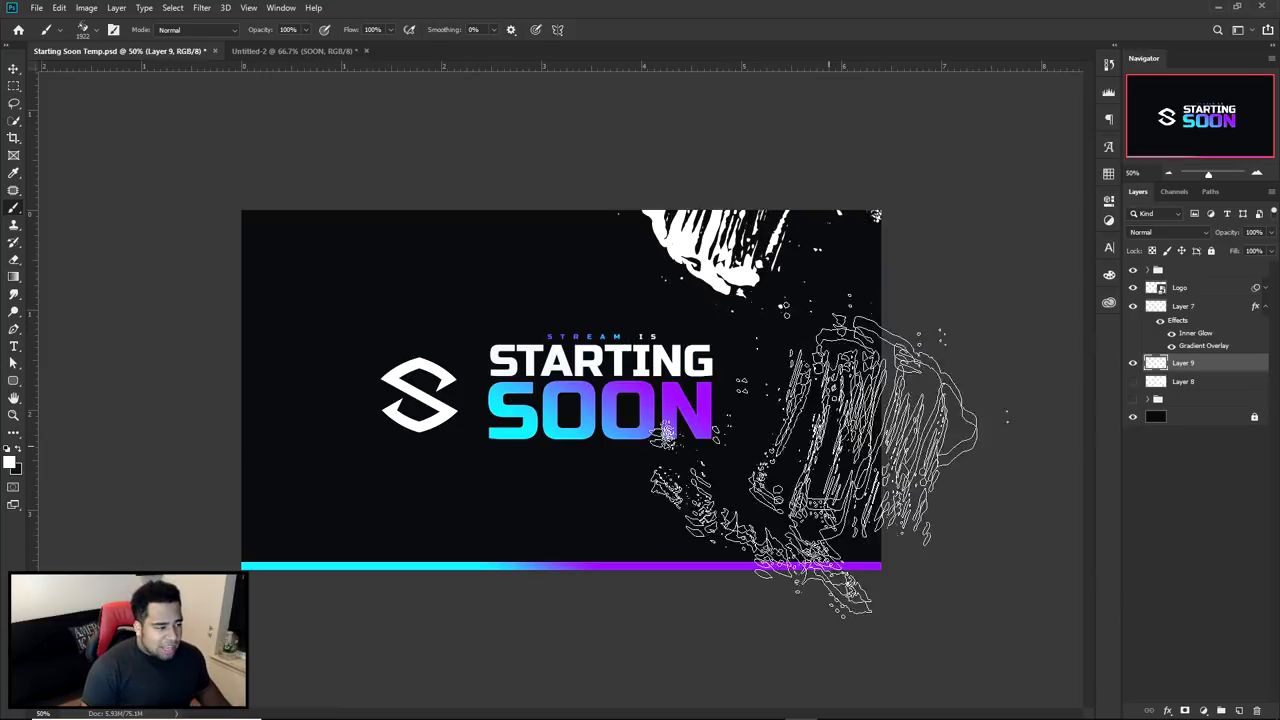
{"action": "left_click", "coordinate": [740, 505]}
{"action": "left_click", "coordinate": [350, 385]}
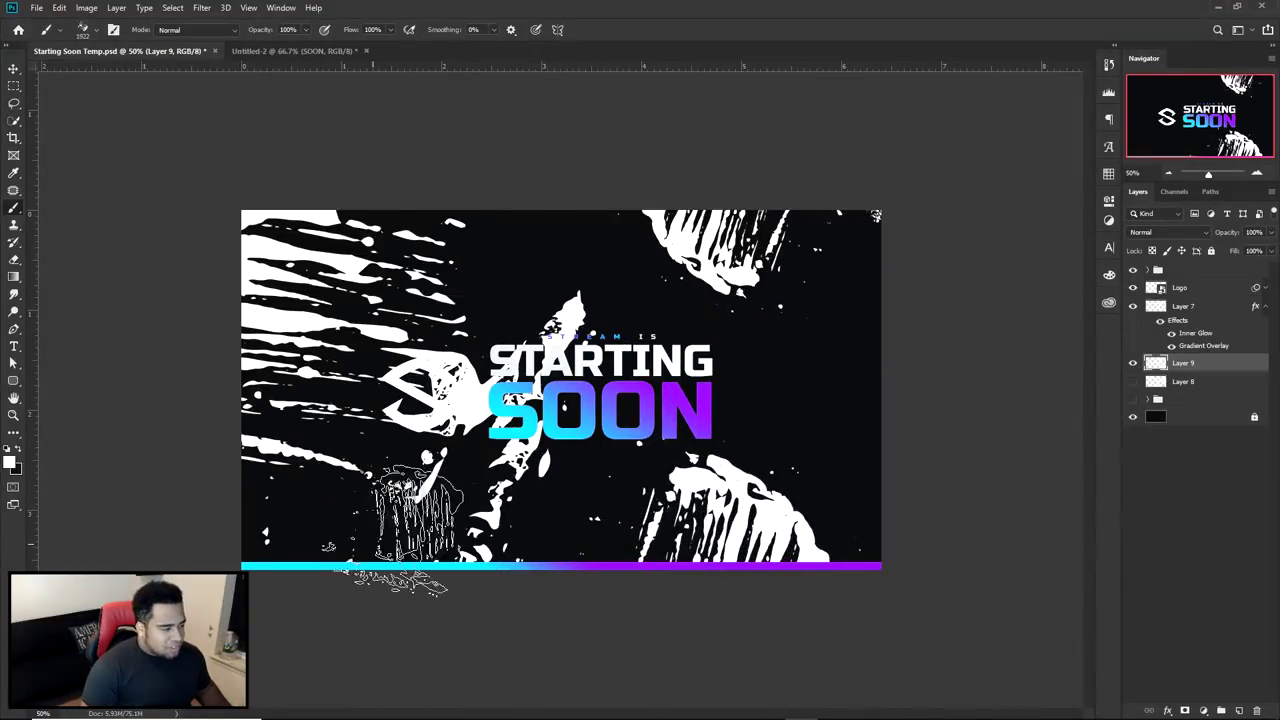
{"action": "key", "text": "ctrl+z"}
{"action": "key", "text": "ctrl+z"}
{"action": "key", "text": "ctrl+z"}
{"action": "left_click", "coordinate": [760, 320]}
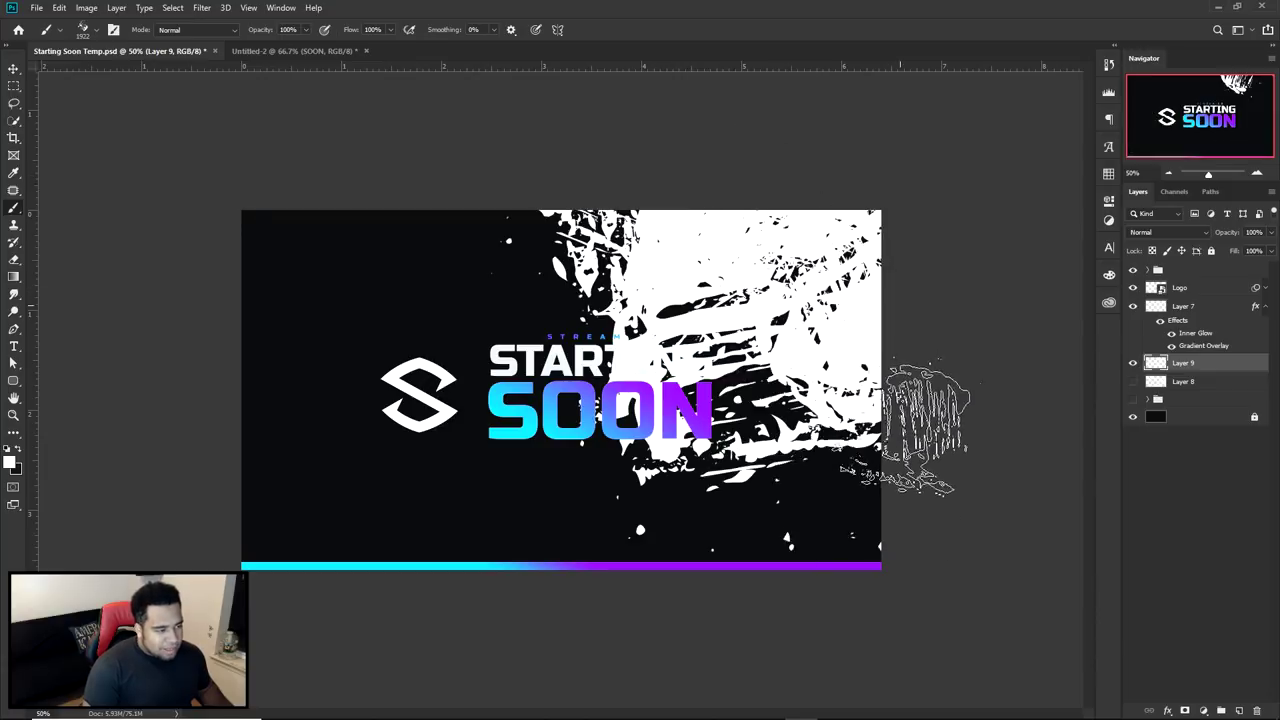
{"action": "left_click", "coordinate": [790, 470]}
{"action": "left_click", "coordinate": [300, 470]}
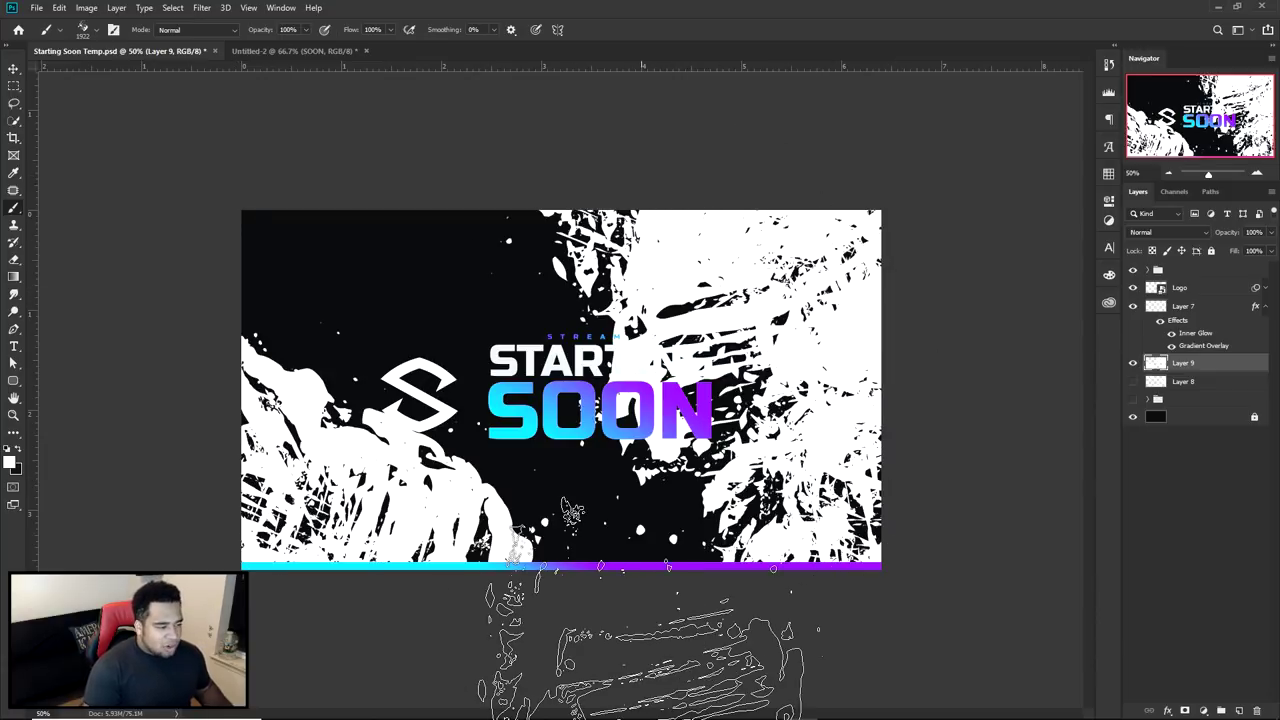
{"action": "key", "text": "ctrl+z"}
{"action": "key", "text": "ctrl+z"}
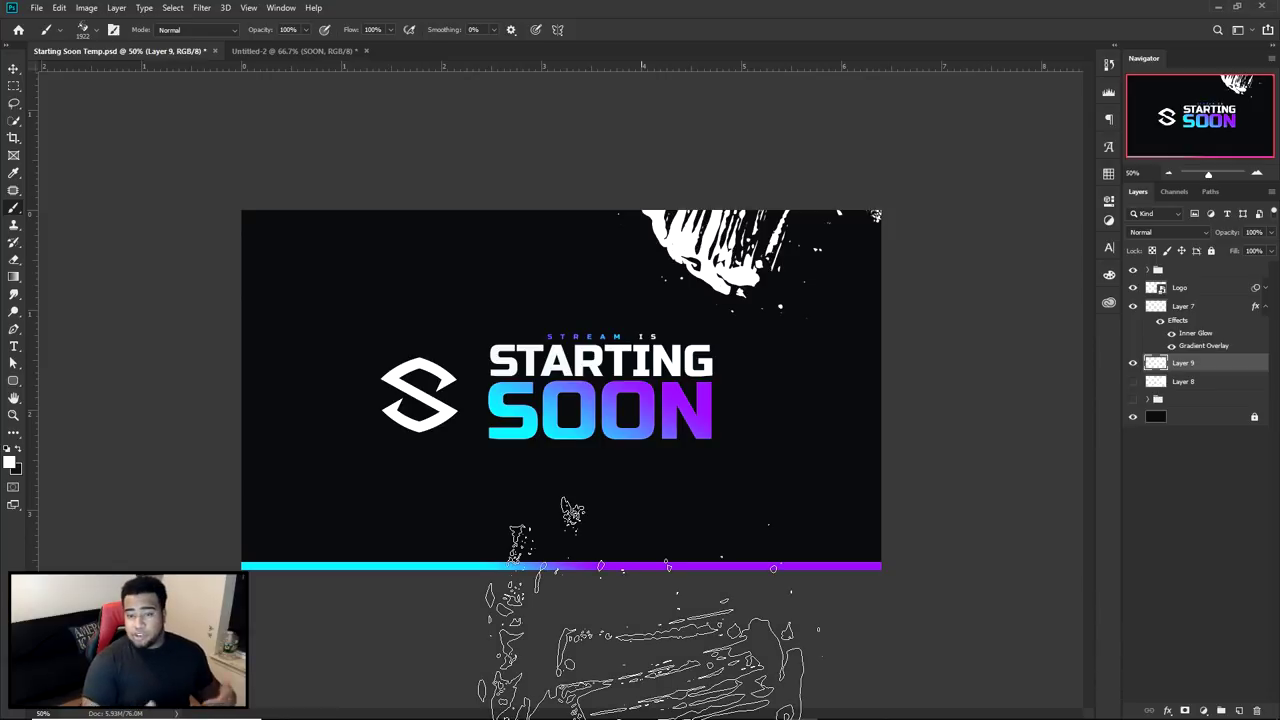
{"action": "key", "text": "ctrl+z"}
{"action": "key", "text": "ctrl+z"}
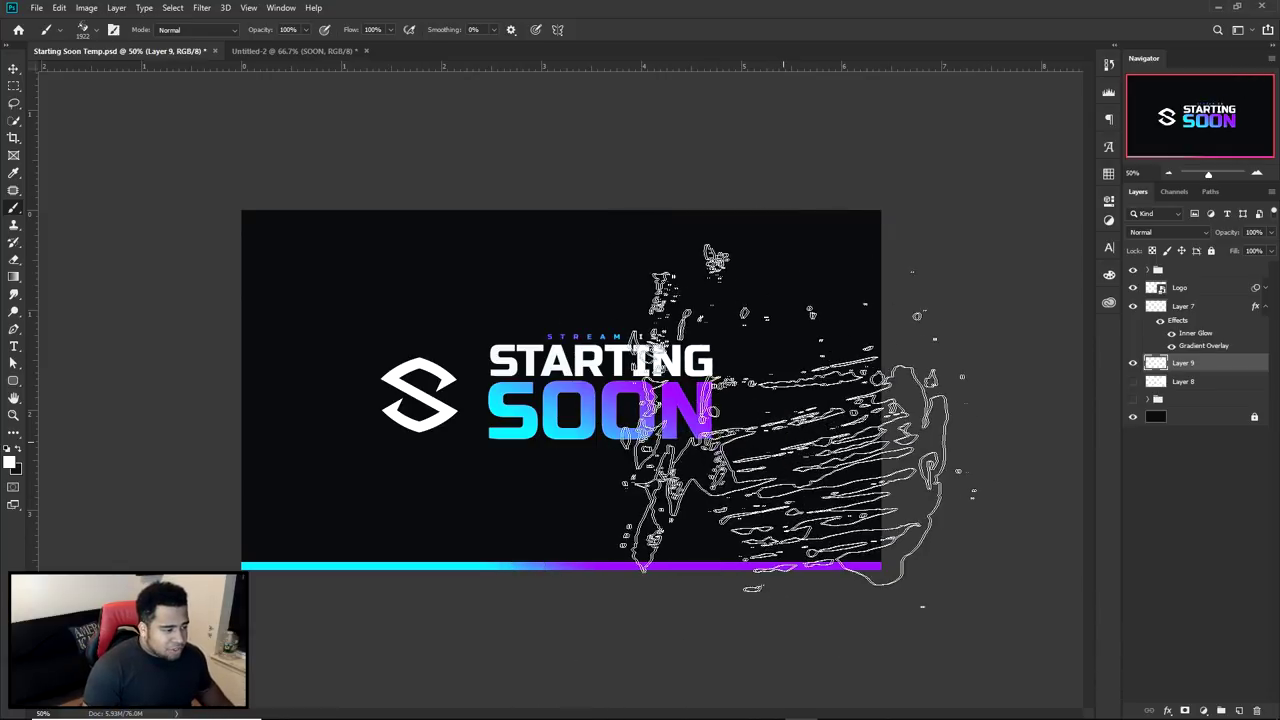
Bring back Layer 8 in place of the empty test layer and set it to Overlay blending at 25% opacity
{"action": "left_click", "coordinate": [1133, 363]}
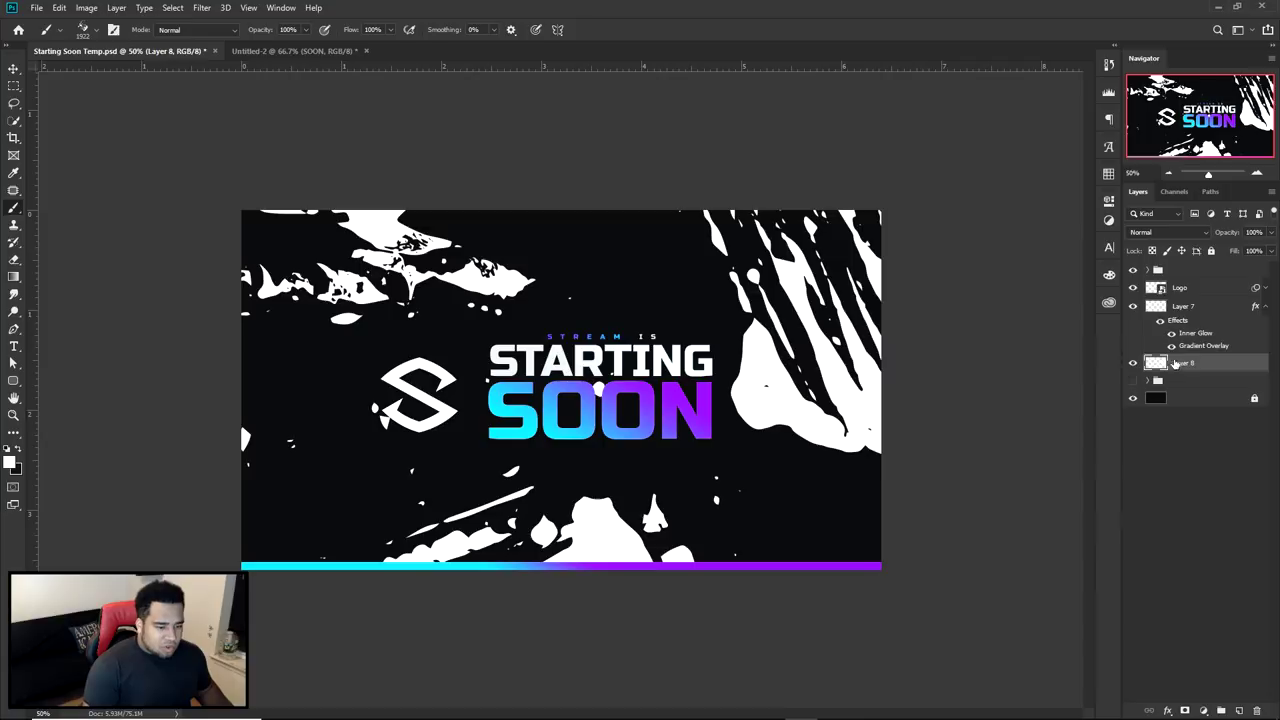
{"action": "left_click", "coordinate": [1160, 232]}
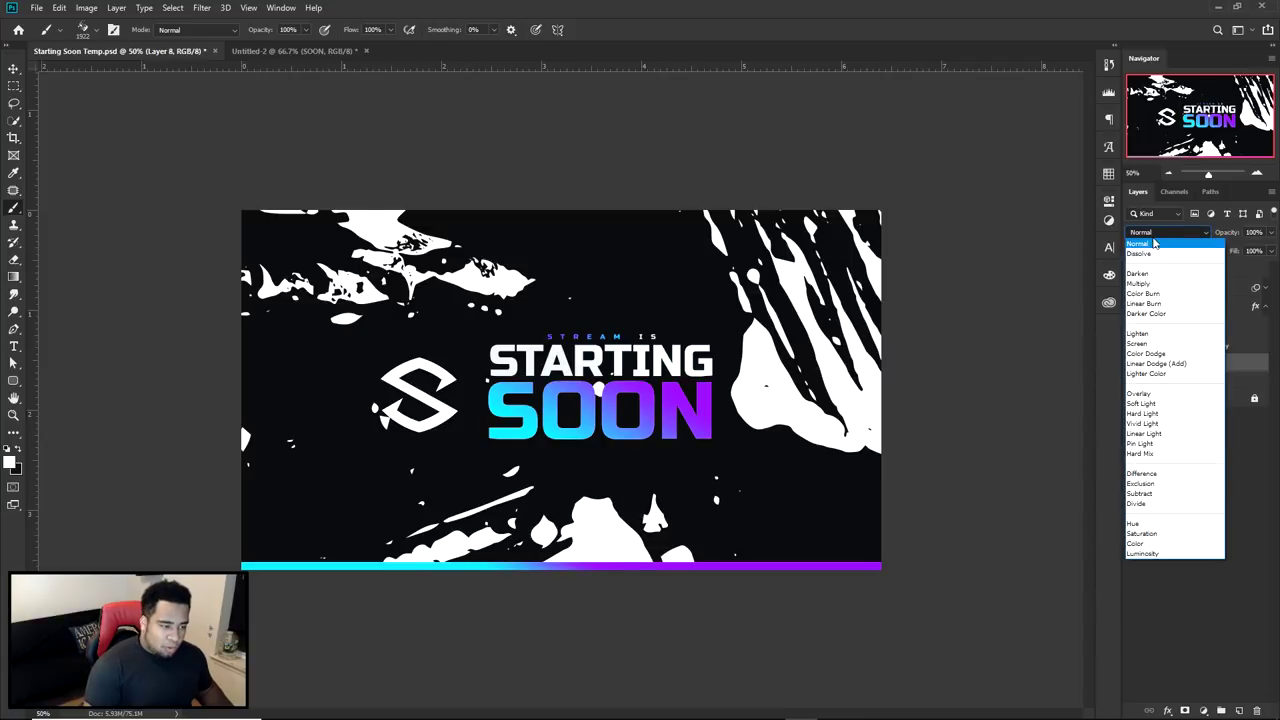
{"action": "left_click", "coordinate": [1142, 402]}
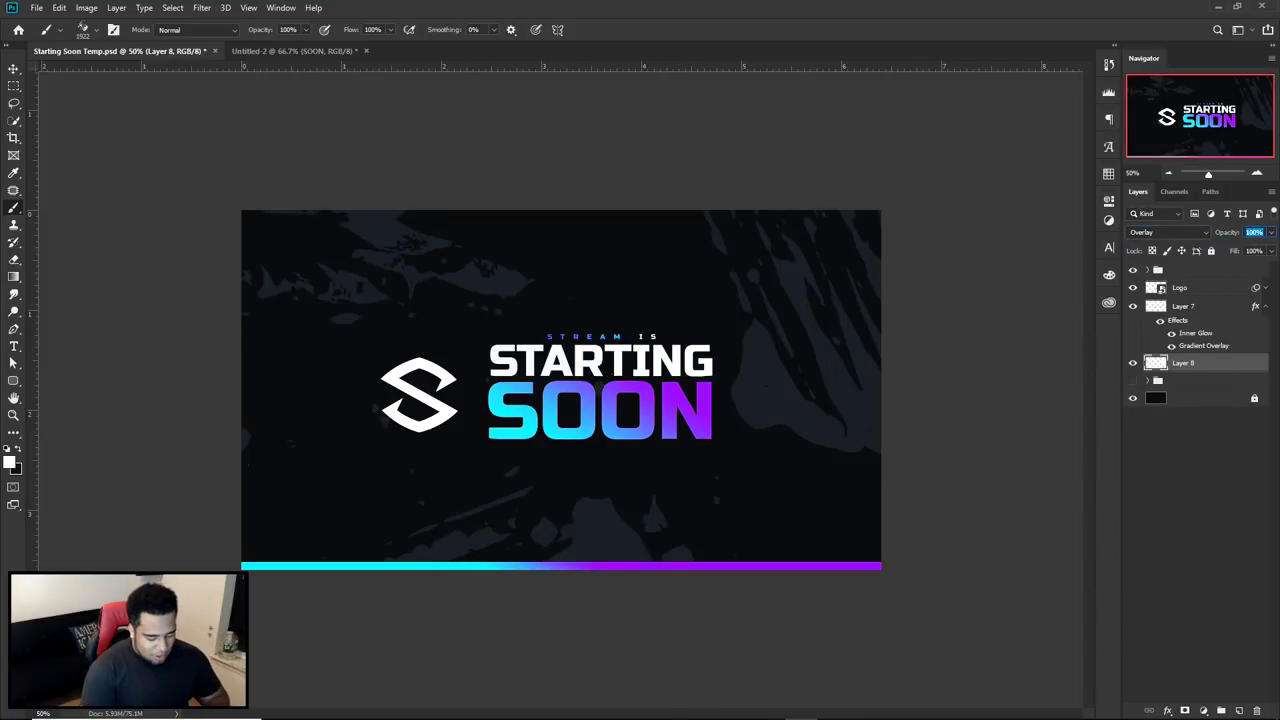
{"action": "type", "text": "25"}
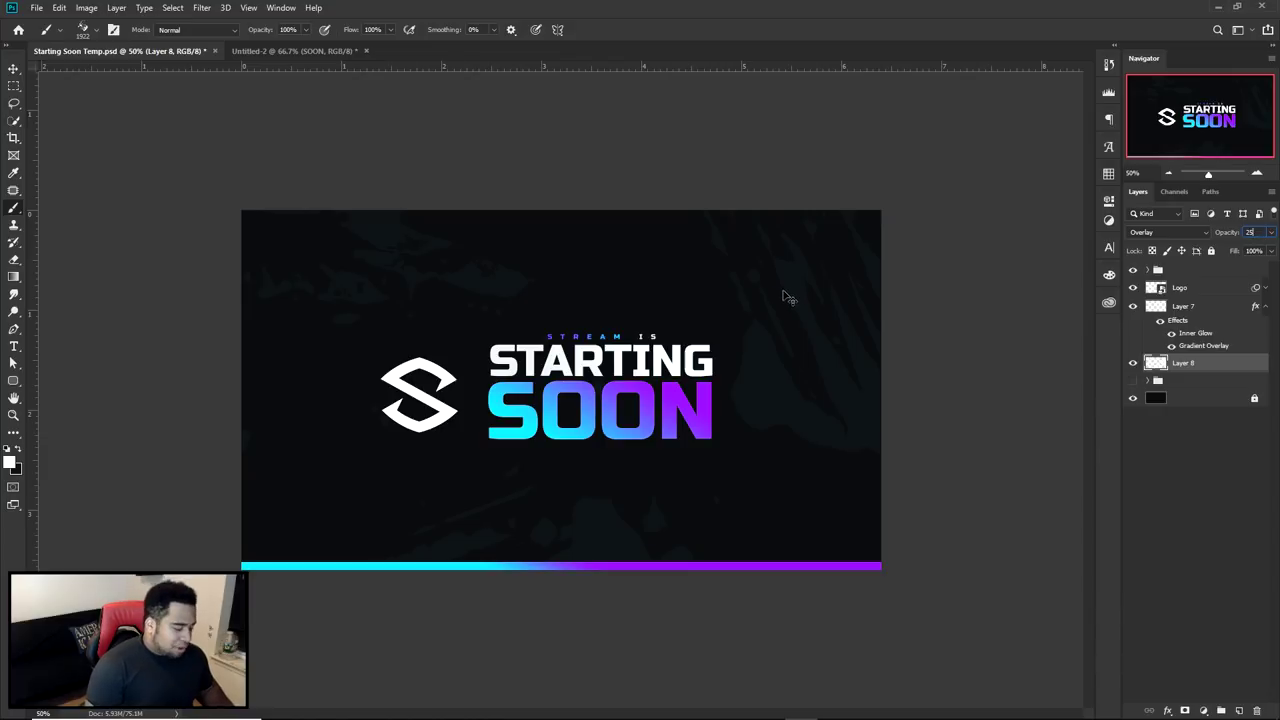
{"action": "key", "text": "Return"}
{"action": "key", "text": "v"}
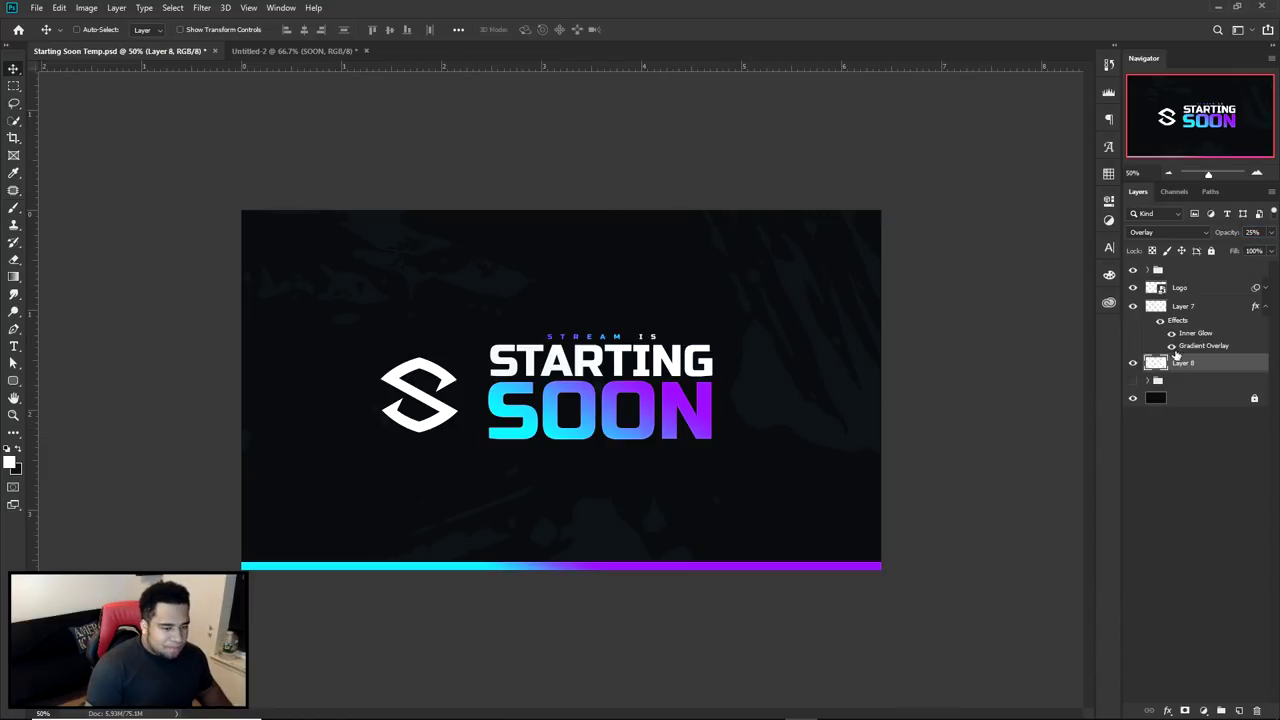
Show the hidden reference group briefly to compare it with the current design and hide it again
{"action": "left_click", "coordinate": [1133, 381]}
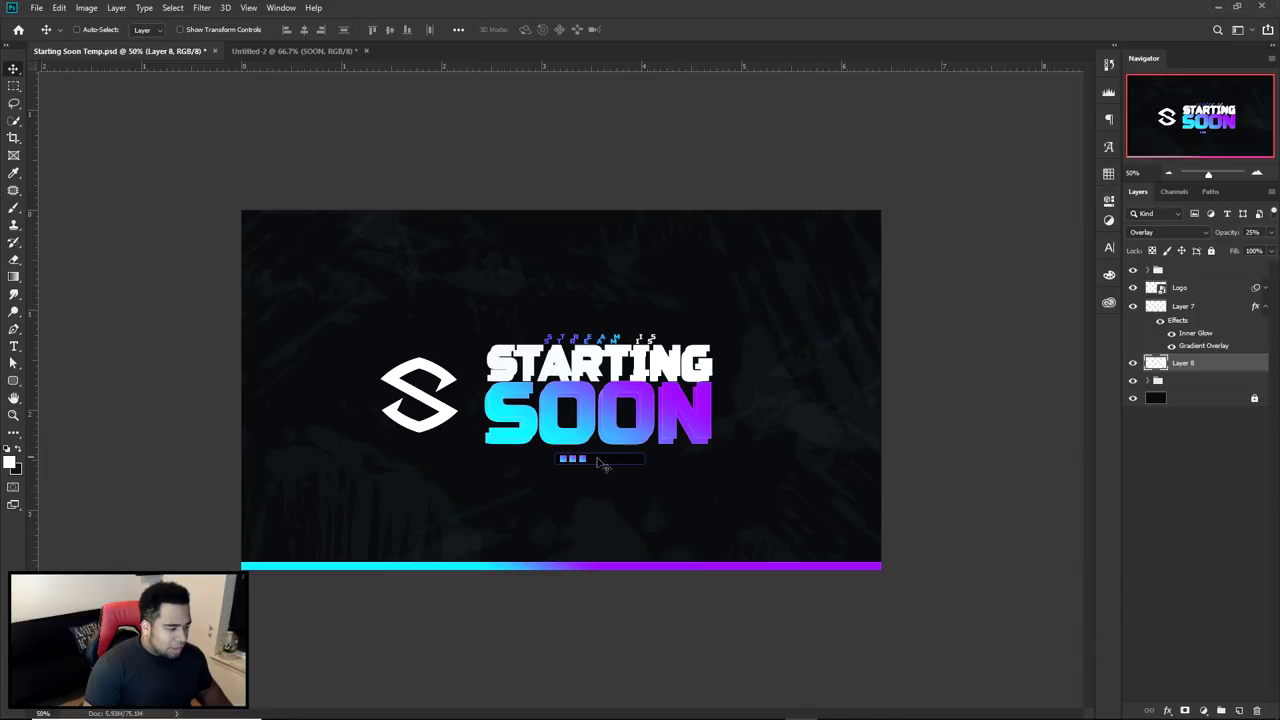
{"action": "left_click", "coordinate": [1133, 381]}
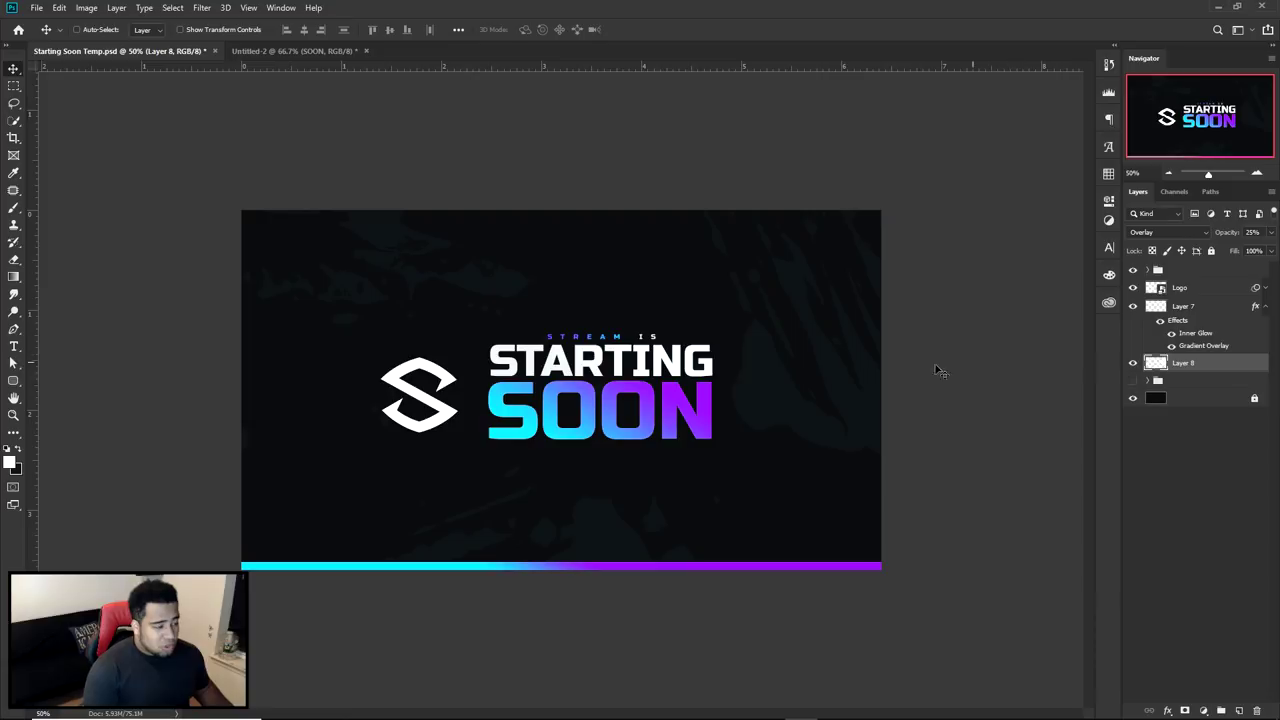
Draw a rounded rectangle about 444 by 46 px with no fill and a thin yellow stroke beneath the word SOON
{"action": "key", "text": "ctrl+plus"}
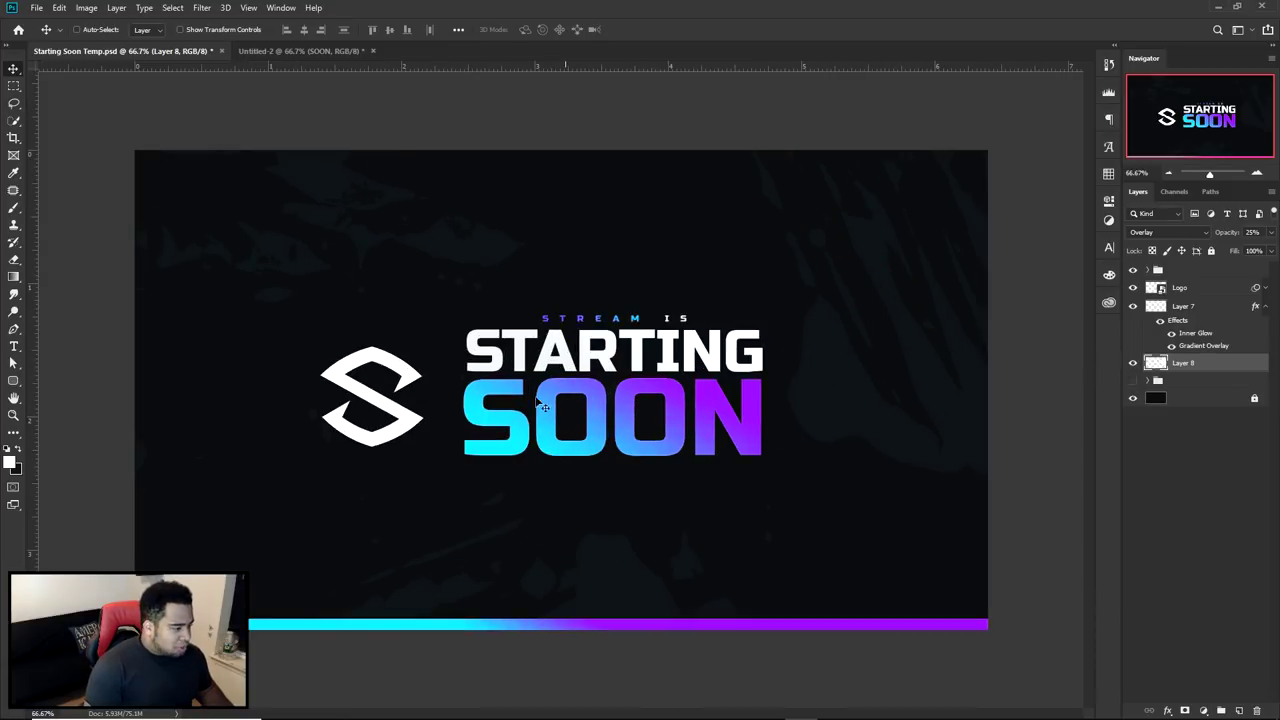
{"action": "left_click", "coordinate": [5, 384]}
{"action": "right_click", "coordinate": [13, 382]}
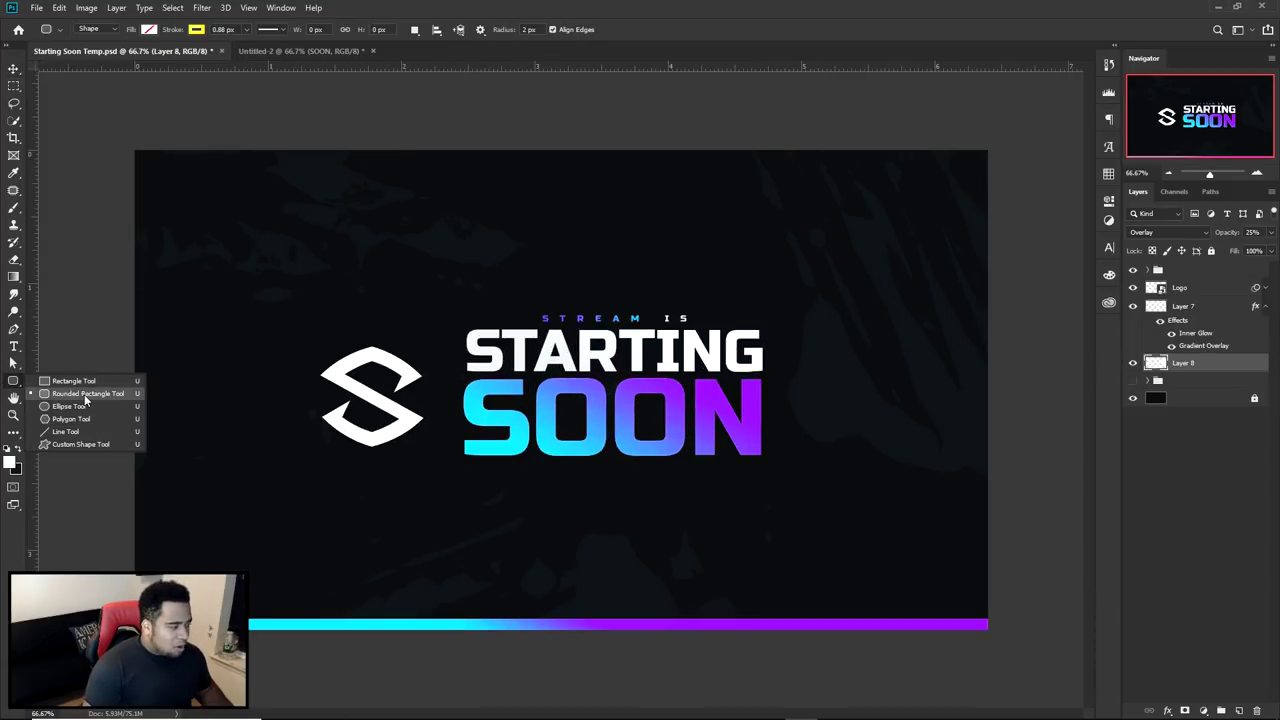
{"action": "left_click", "coordinate": [86, 396]}
{"action": "scroll", "coordinate": [543, 486], "scroll_direction": "up", "scroll_amount": 1}
{"action": "scroll", "coordinate": [563, 486], "scroll_direction": "right", "scroll_amount": 2}
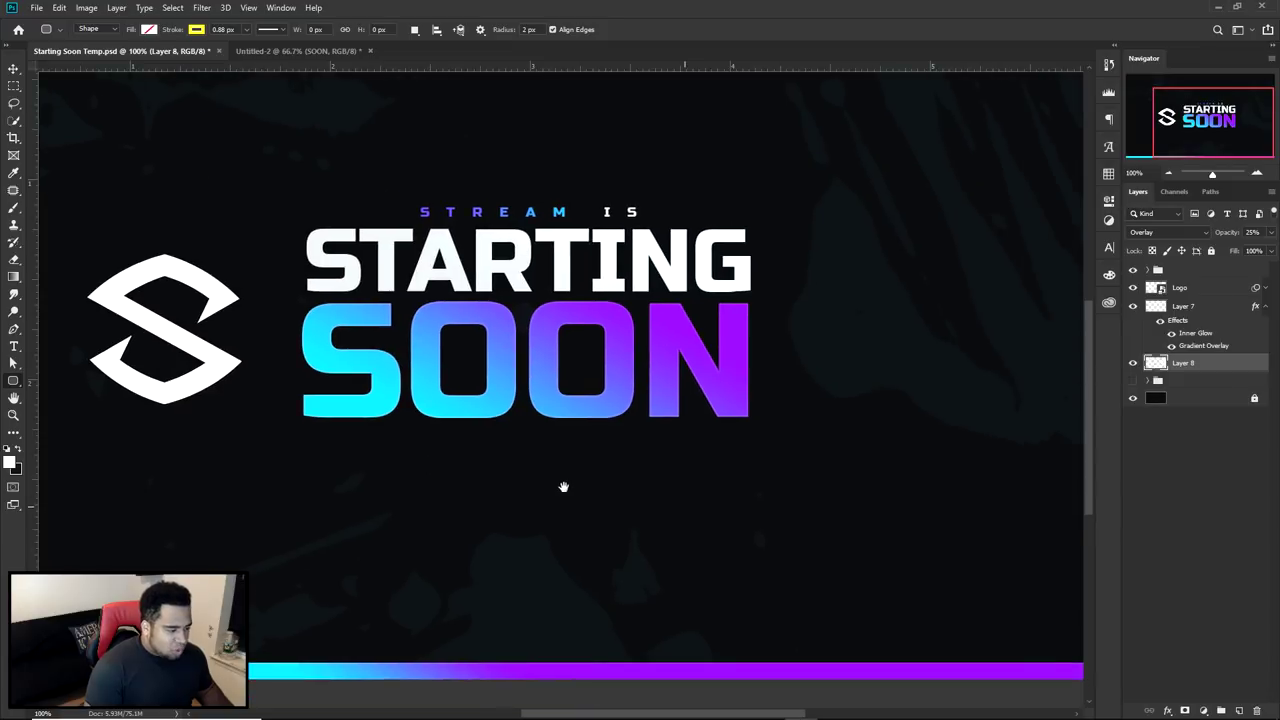
{"action": "scroll", "coordinate": [479, 477], "scroll_direction": "up", "scroll_amount": 1}
{"action": "left_click_drag", "start_coordinate": [373, 416], "coordinate": [964, 475]}
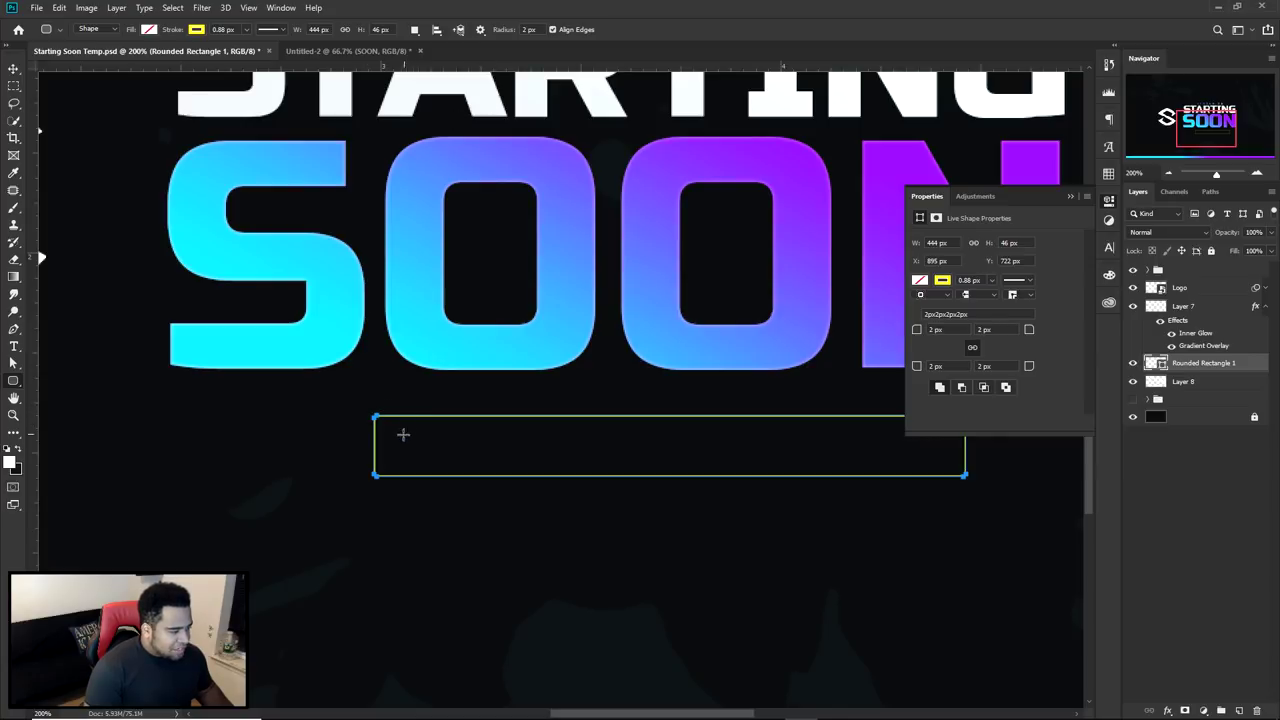
Set the Rounded Rectangle tool's corner radius to 10 px
{"action": "scroll", "coordinate": [378, 437], "scroll_direction": "up", "scroll_amount": 4}
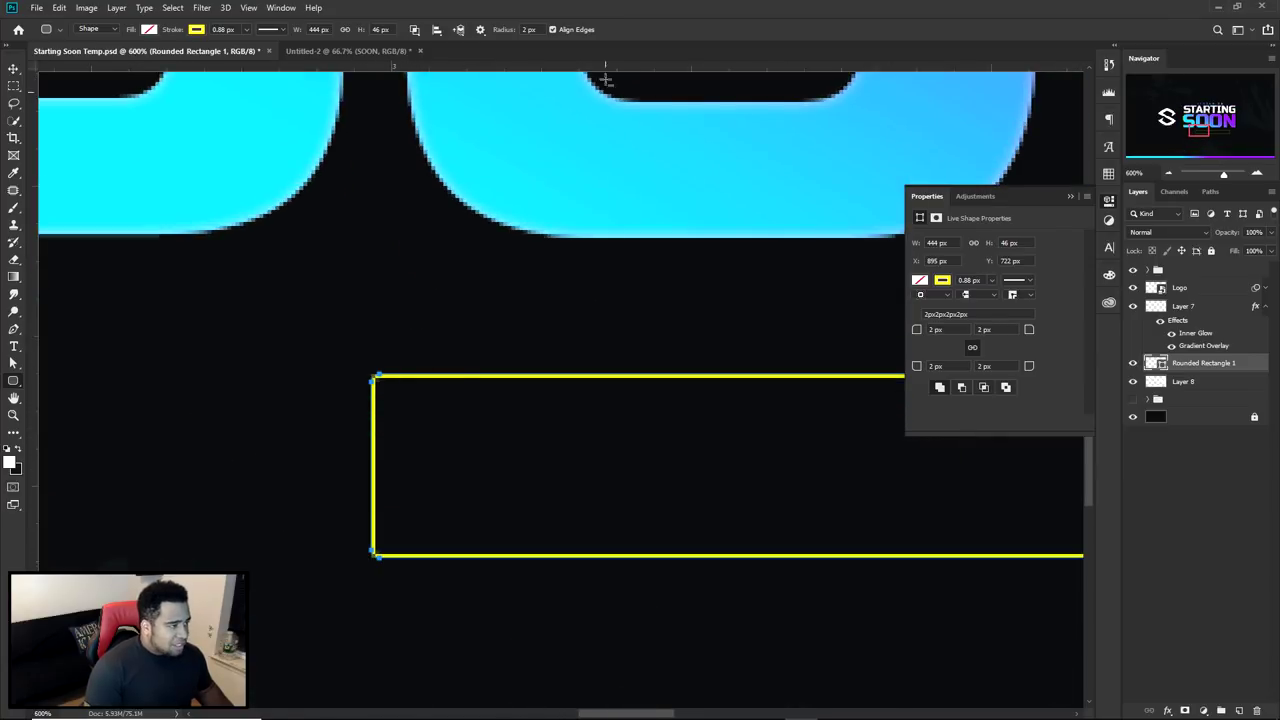
{"action": "left_click", "coordinate": [531, 30]}
{"action": "type", "text": "10"}
{"action": "key", "text": "Return"}
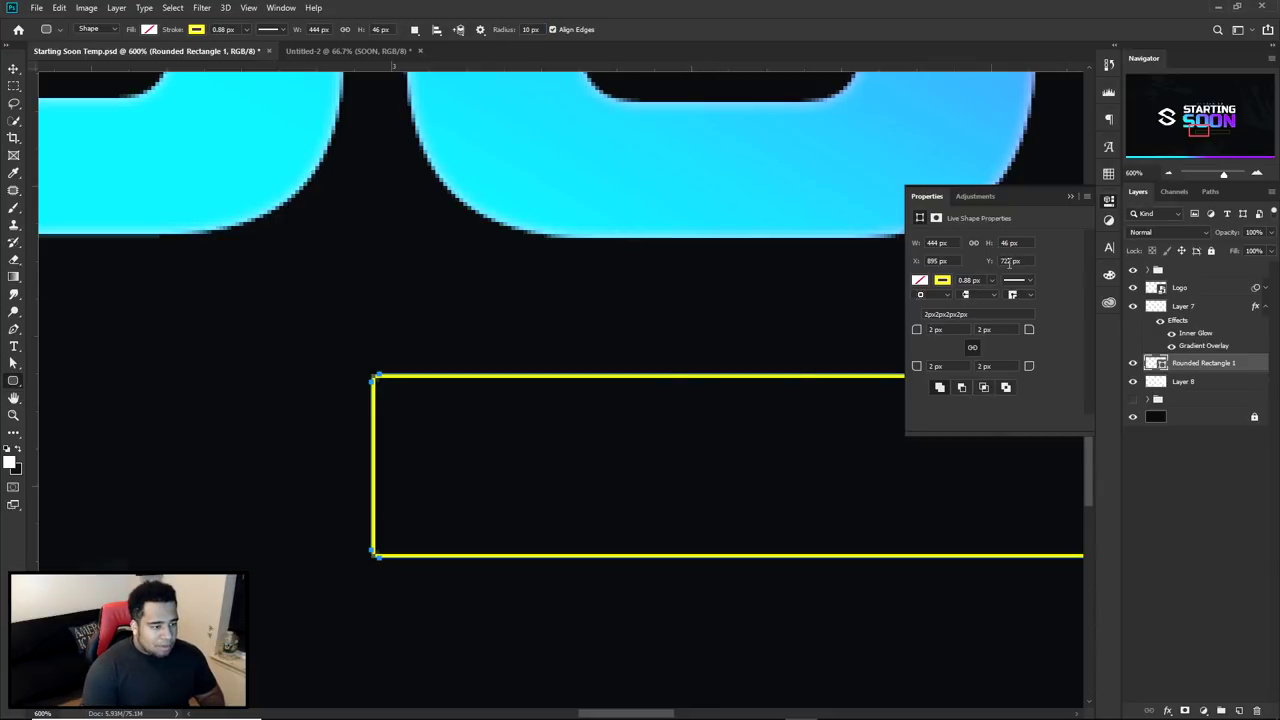
{"action": "left_click_drag", "start_coordinate": [946, 329], "coordinate": [892, 285]}
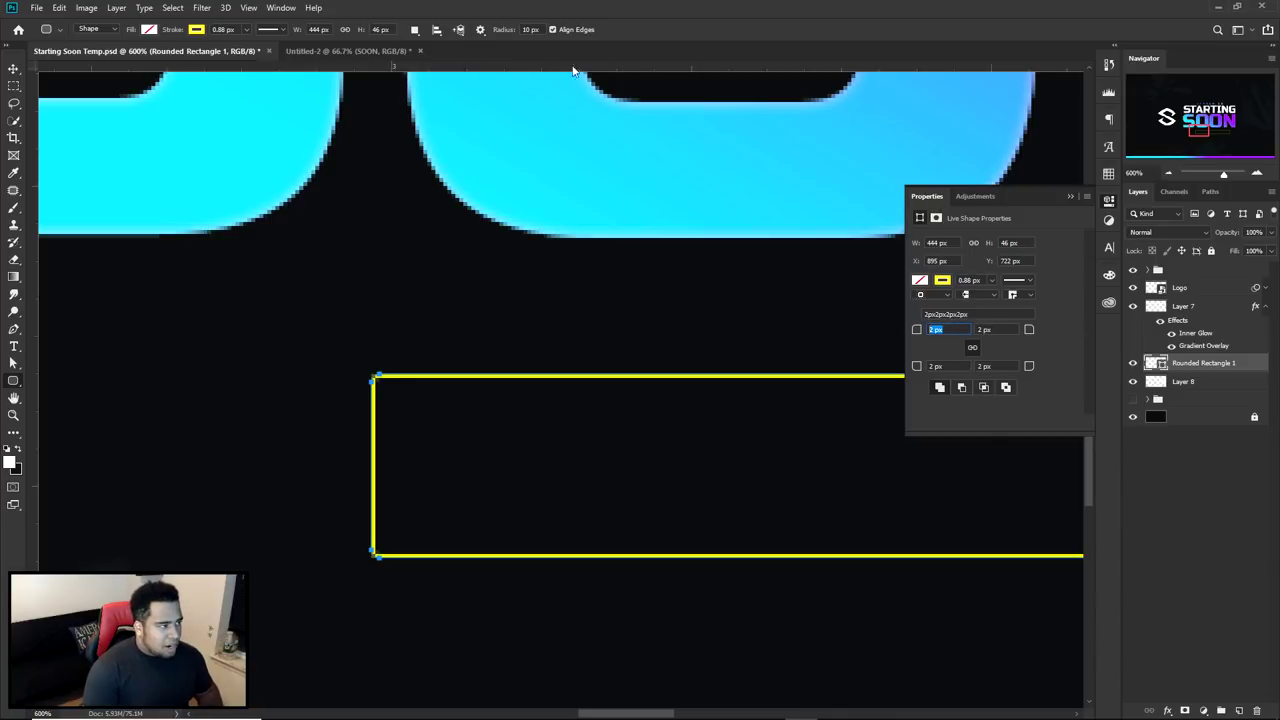
{"action": "key", "text": "Return"}
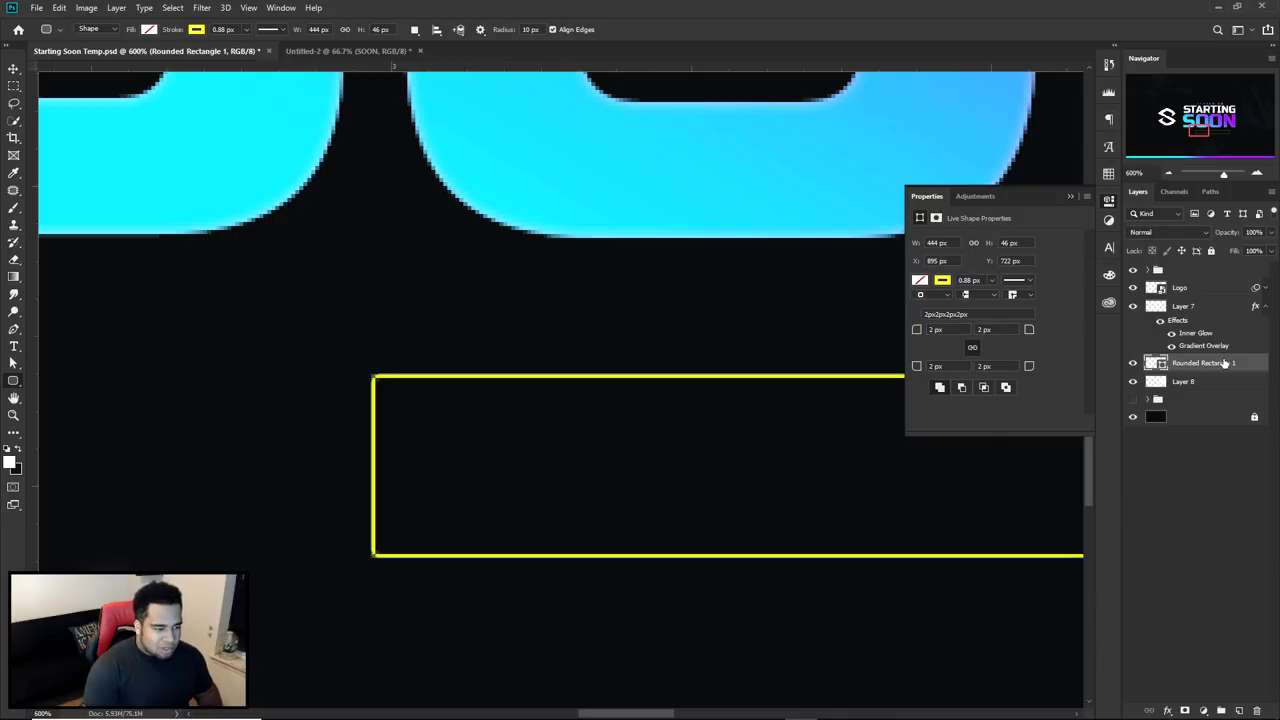
Set all four corner radii of the drawn rectangle to 10 px and remove the accidental second rectangle
{"action": "left_click", "coordinate": [1108, 201]}
{"action": "left_click", "coordinate": [1108, 201]}
{"action": "left_click", "coordinate": [281, 8]}
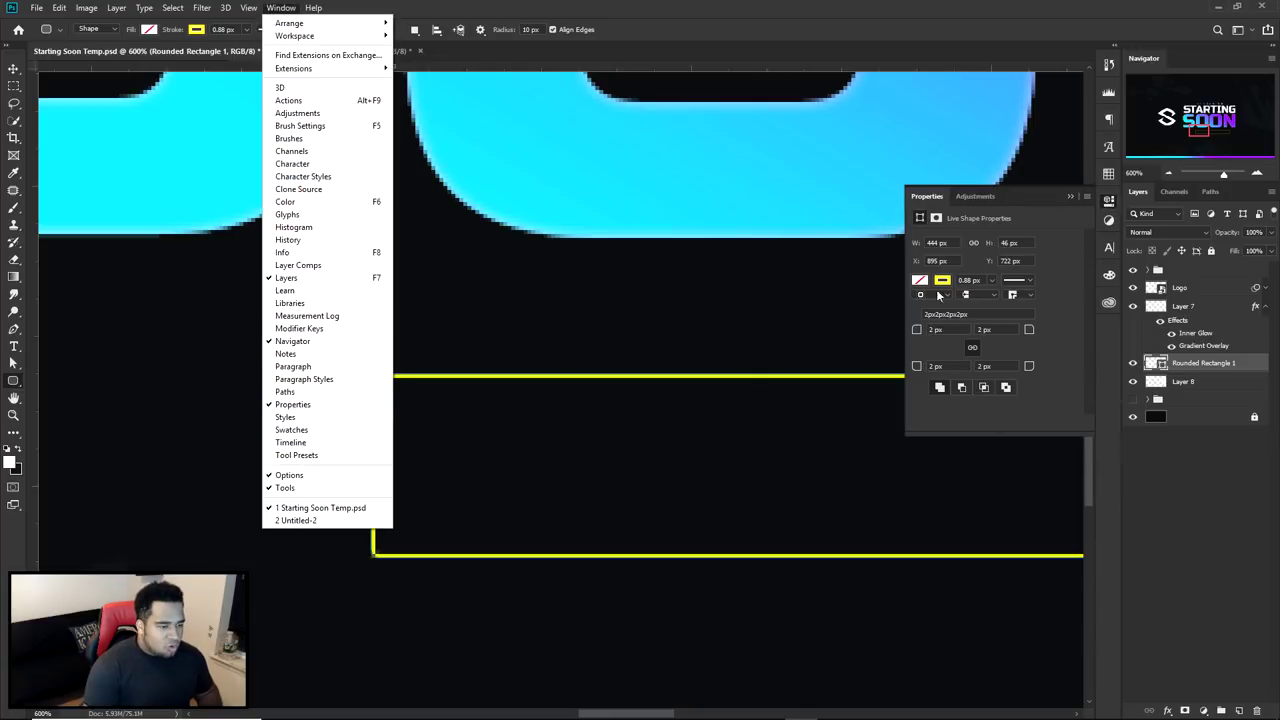
{"action": "left_click", "coordinate": [1082, 377]}
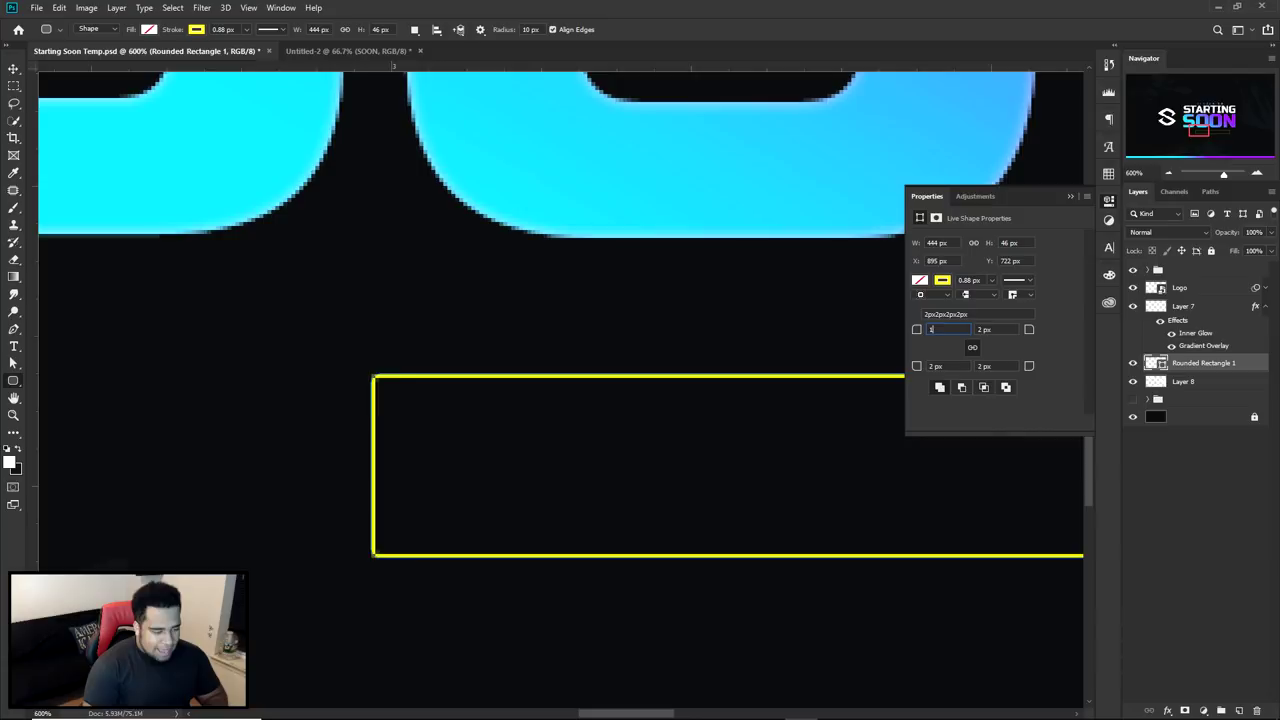
{"action": "left_click", "coordinate": [878, 329]}
{"action": "left_click", "coordinate": [622, 278]}
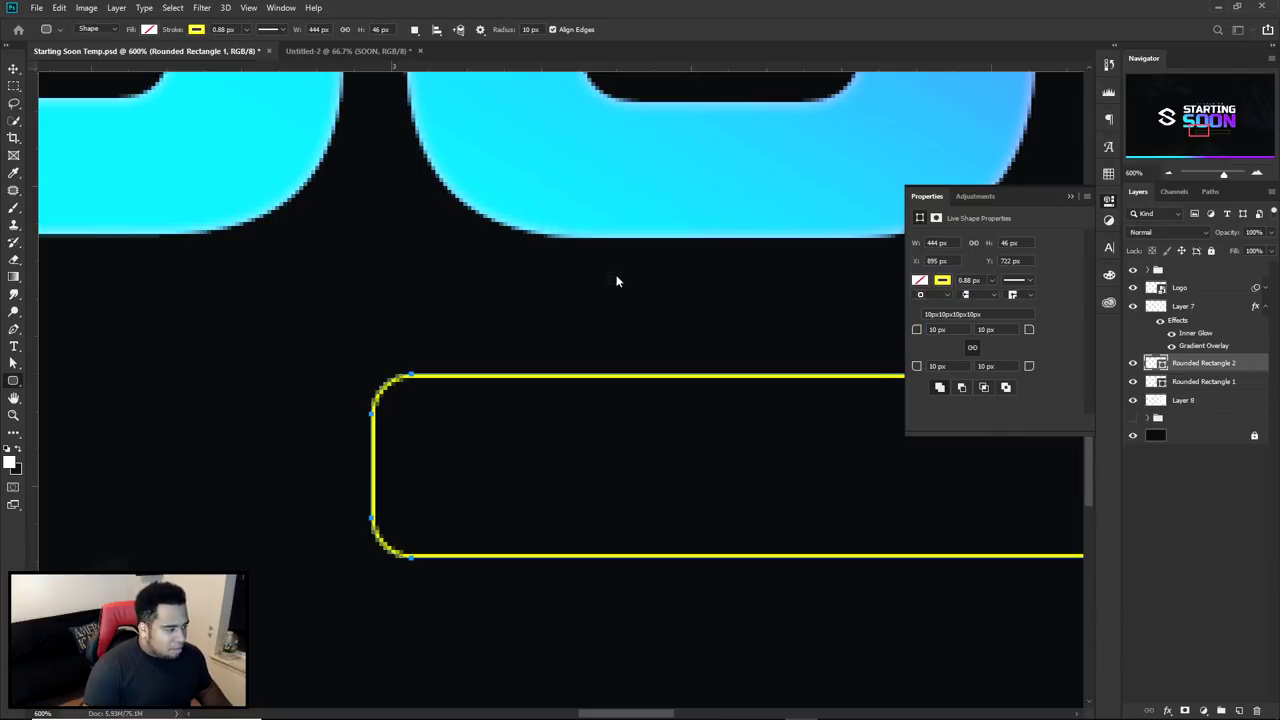
{"action": "key", "text": "ctrl+z"}
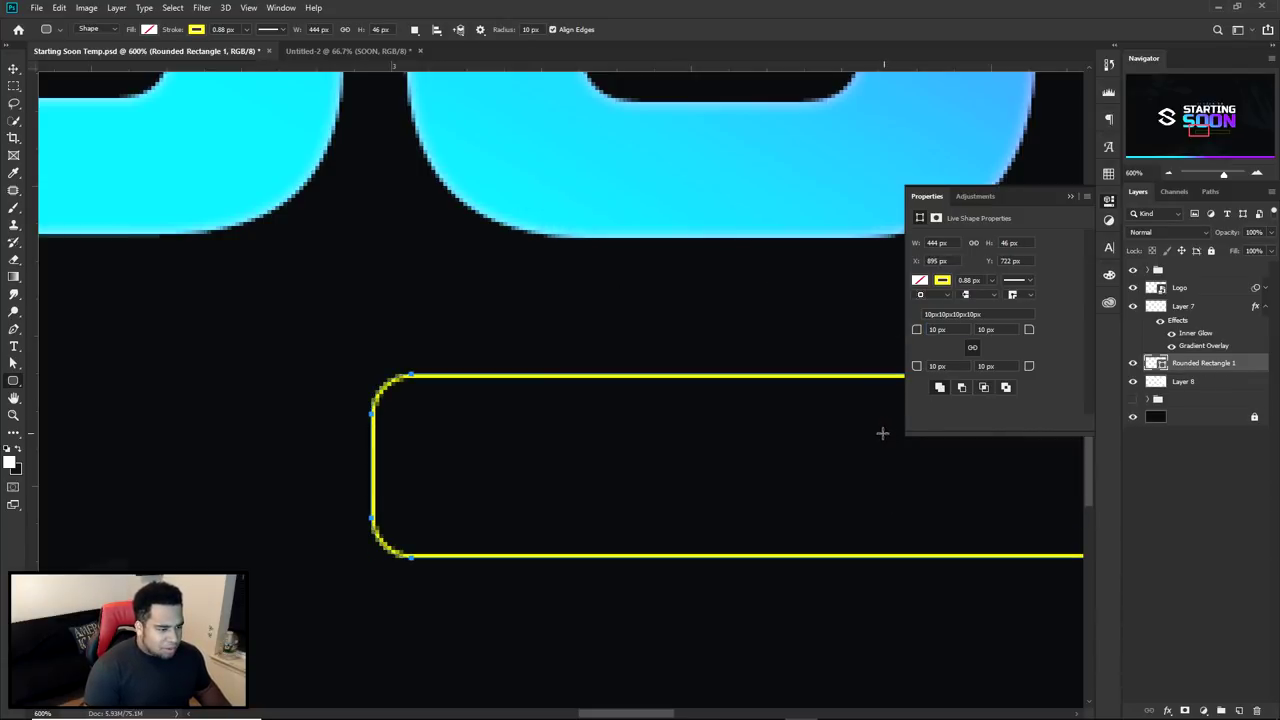
Fill the rounded rectangle with near-black #080b0c, sampling the canvas background and darkening it slightly
{"action": "scroll", "coordinate": [666, 449], "scroll_direction": "down", "scroll_amount": 3}
{"action": "key", "text": "v"}
{"action": "left_click_drag", "start_coordinate": [666, 449], "coordinate": [391, 489]}
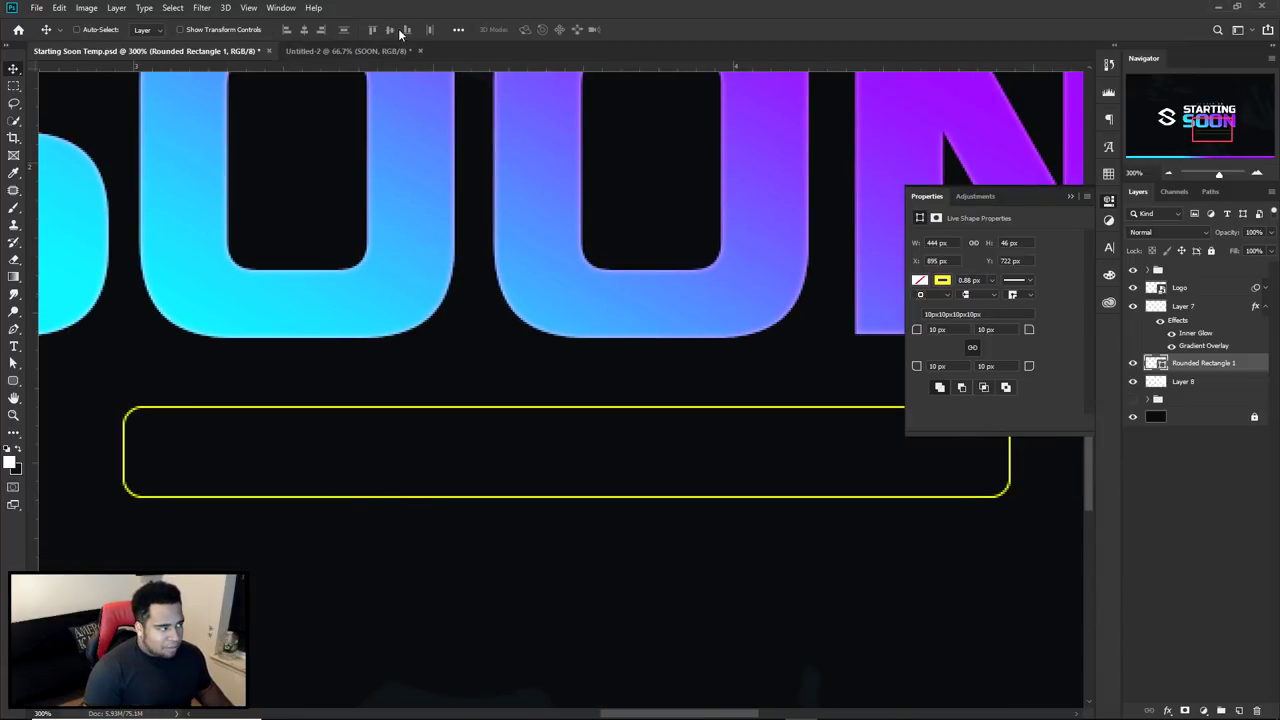
{"action": "key", "text": "u"}
{"action": "key", "text": "Return"}
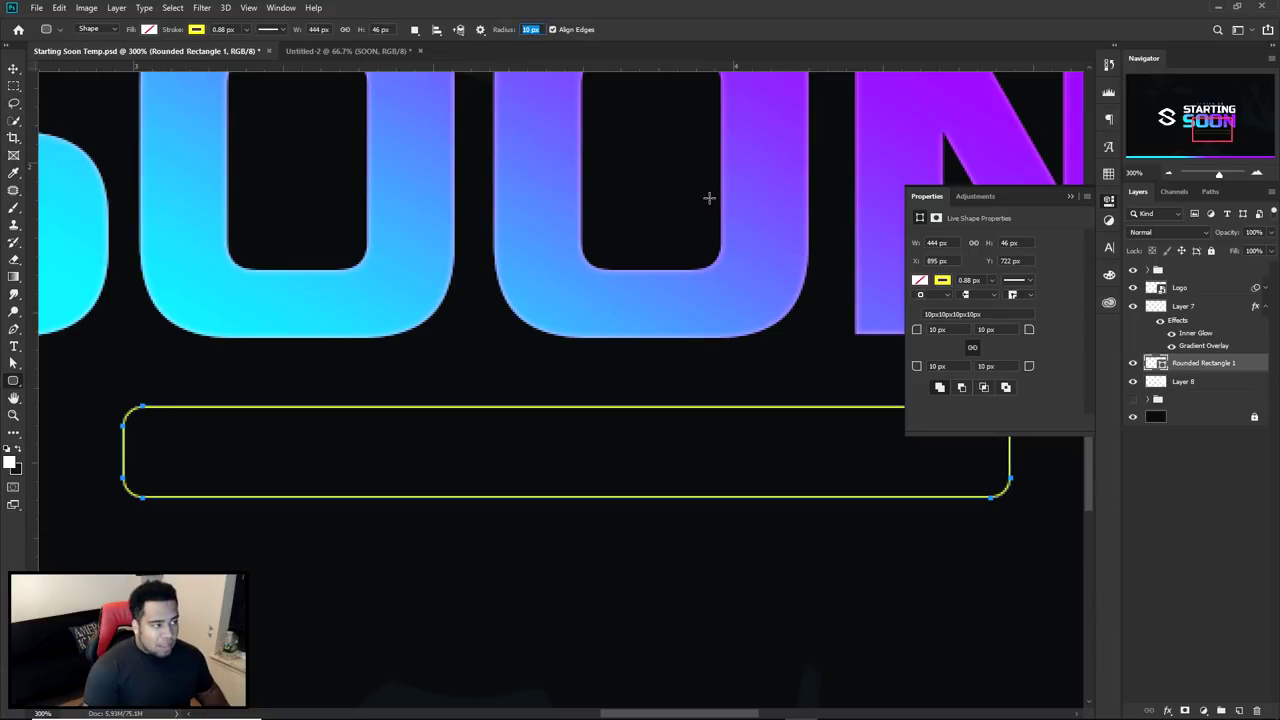
{"action": "left_click", "coordinate": [1110, 203]}
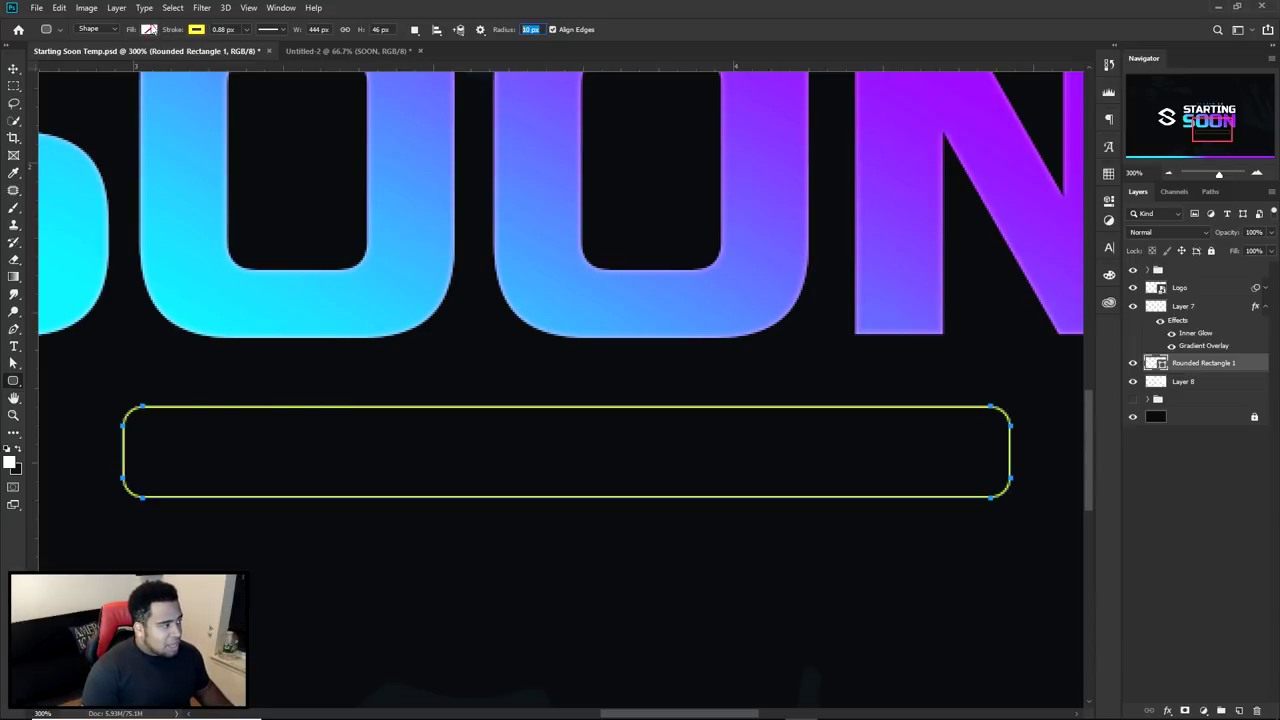
{"action": "left_click", "coordinate": [149, 30]}
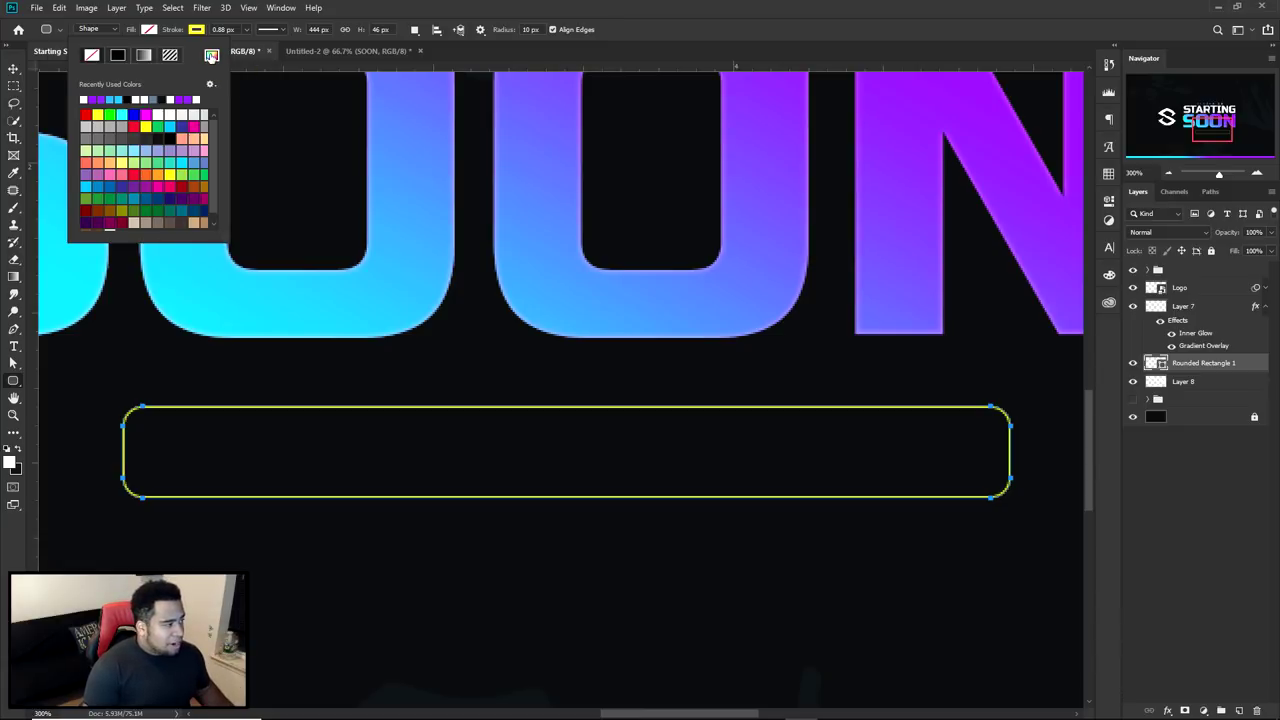
{"action": "left_click", "coordinate": [211, 55]}
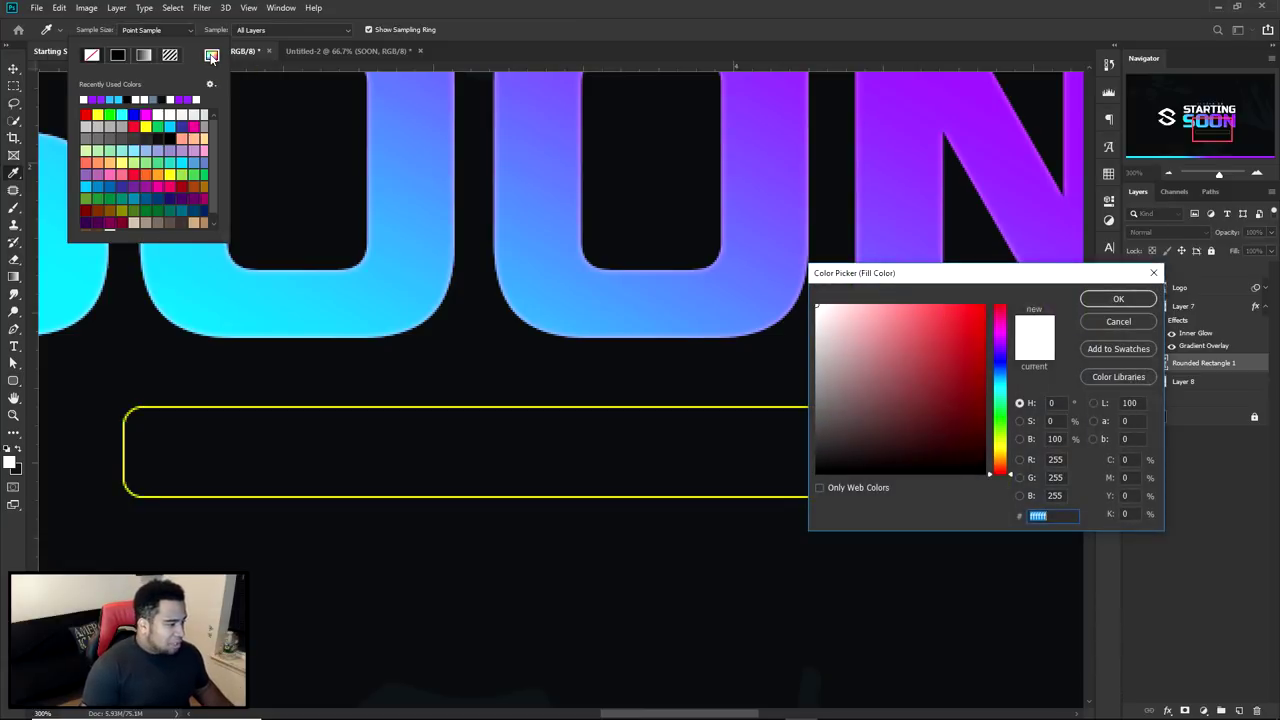
{"action": "left_click", "coordinate": [708, 361]}
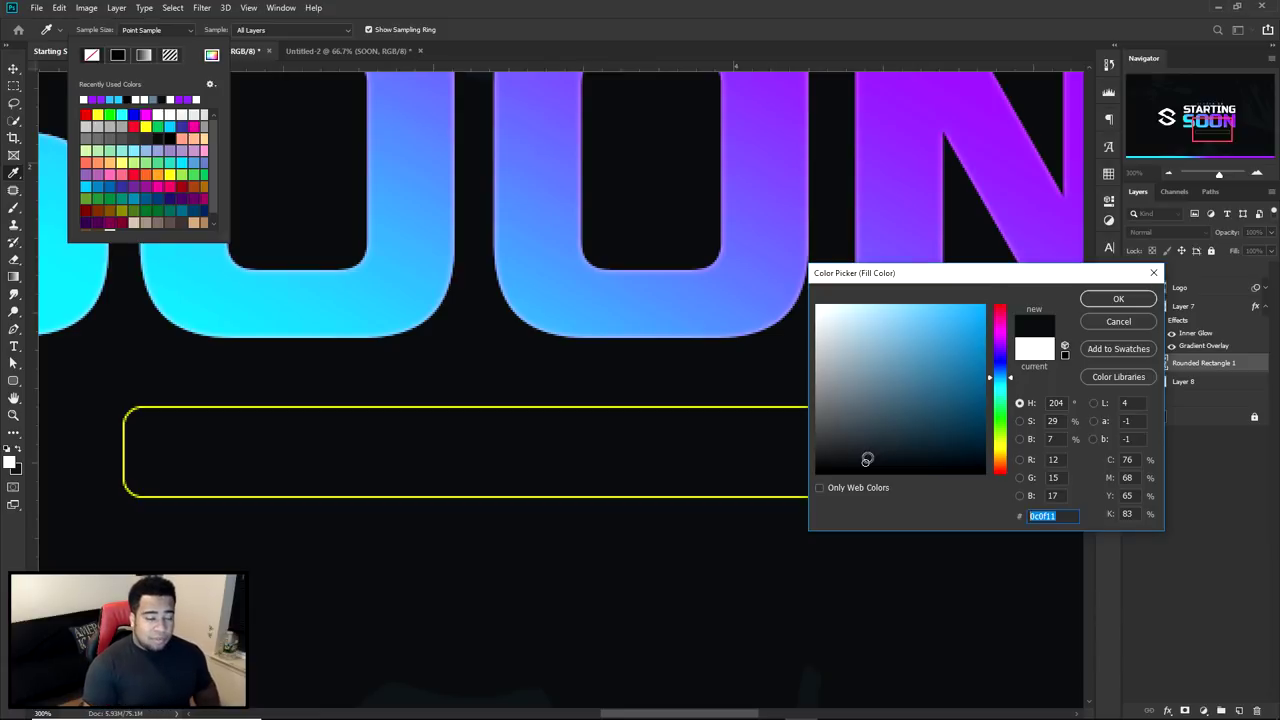
{"action": "left_click_drag", "start_coordinate": [866, 460], "coordinate": [816, 464]}
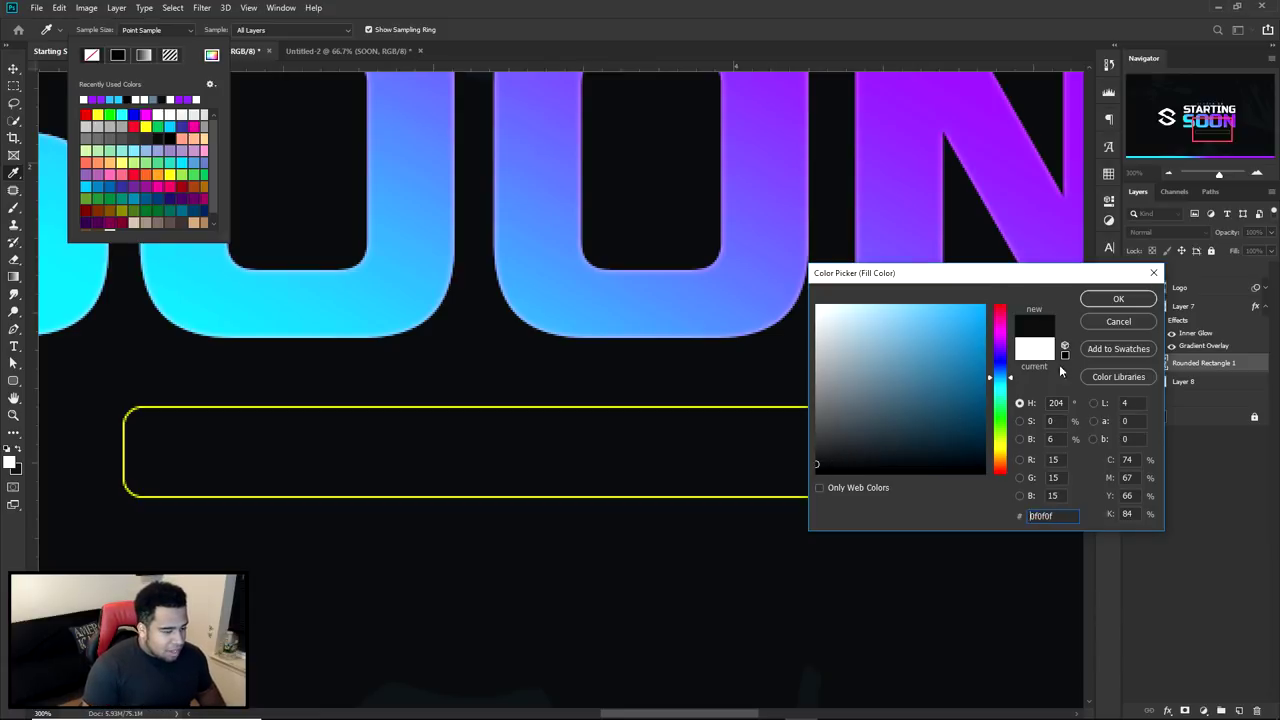
{"action": "left_click", "coordinate": [660, 375]}
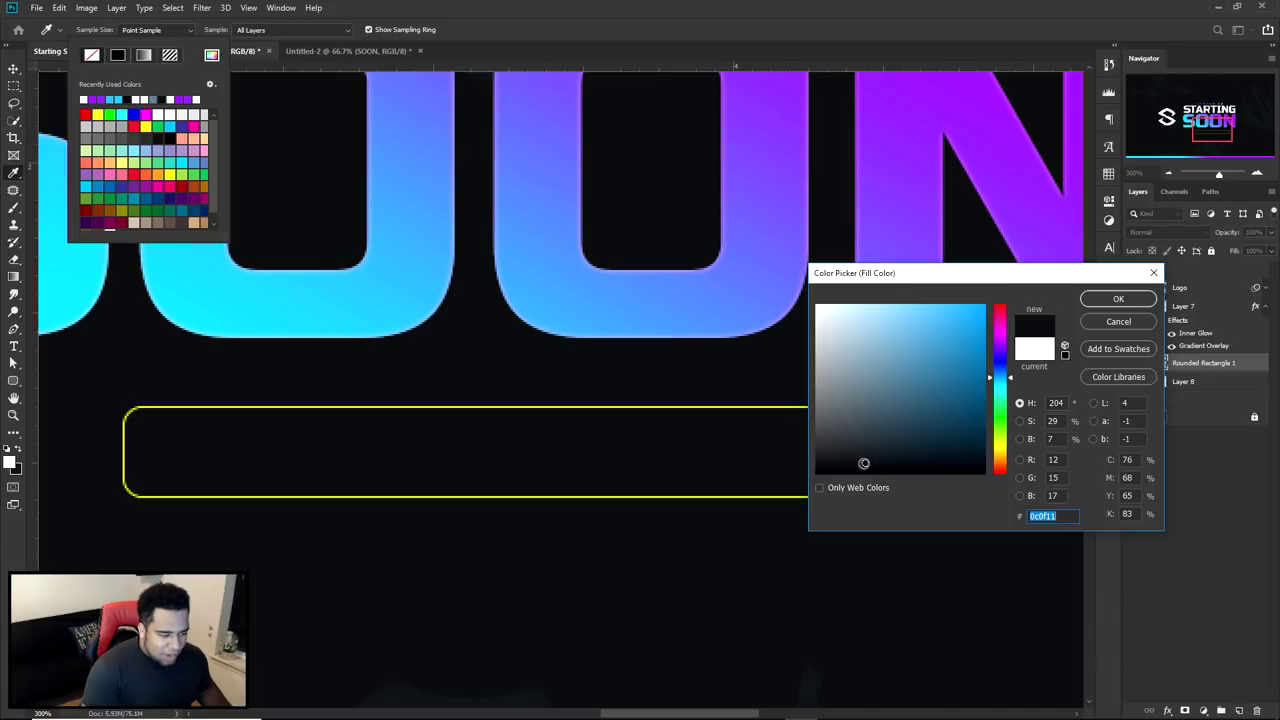
{"action": "left_click", "coordinate": [865, 465]}
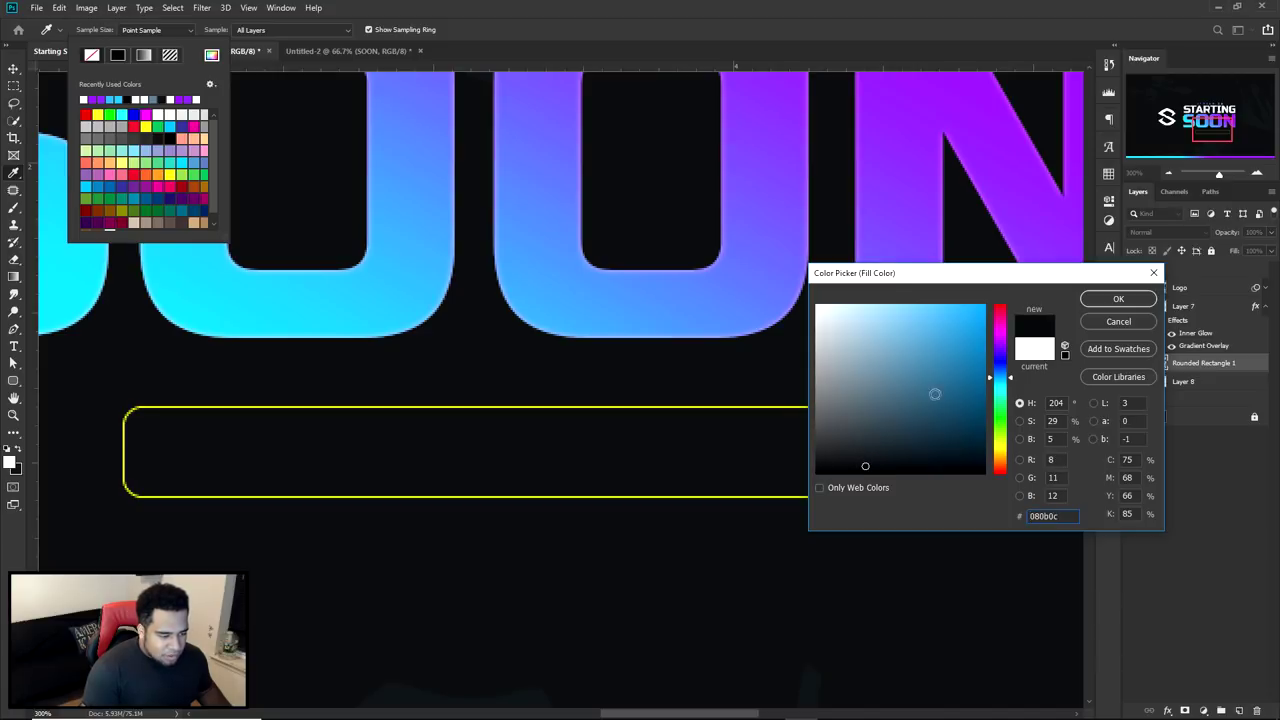
{"action": "left_click", "coordinate": [1112, 298]}
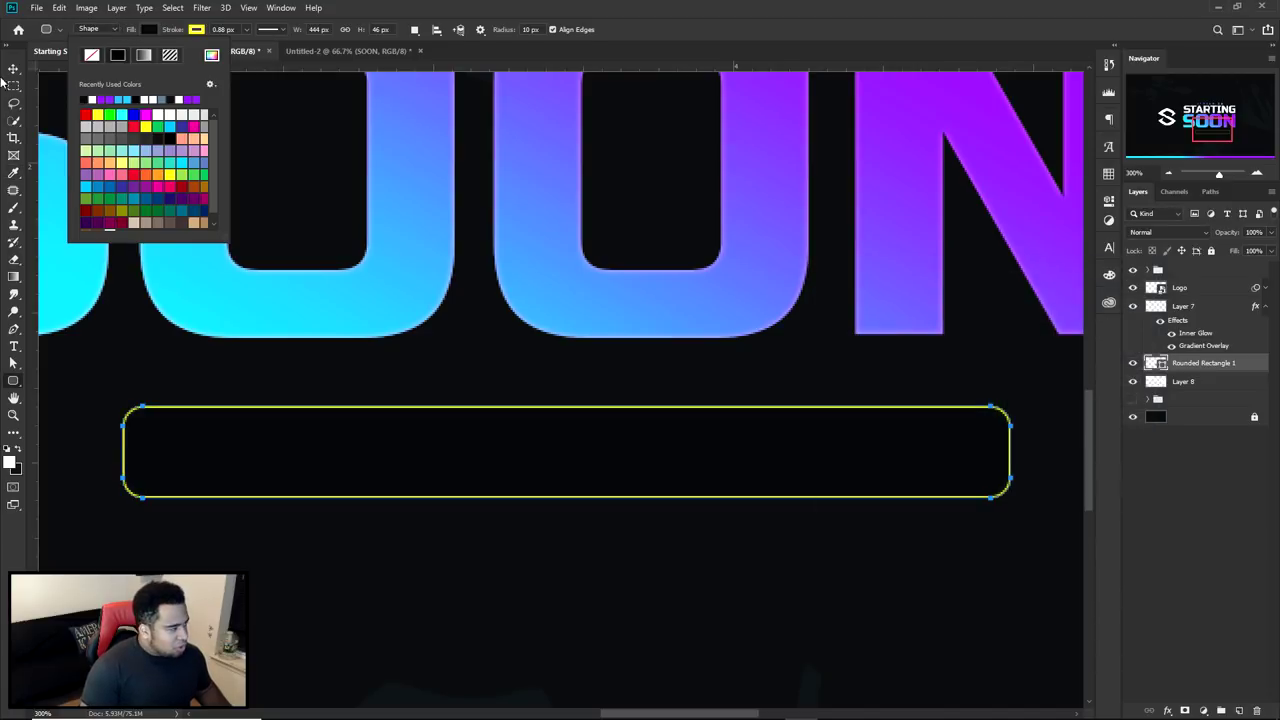
Reposition the rounded rectangle so it sits roughly centred beneath the word SOON
{"action": "key", "text": "v"}
{"action": "scroll", "coordinate": [491, 327], "scroll_direction": "down", "scroll_amount": 2}
{"action": "left_click_drag", "start_coordinate": [491, 327], "coordinate": [691, 463]}
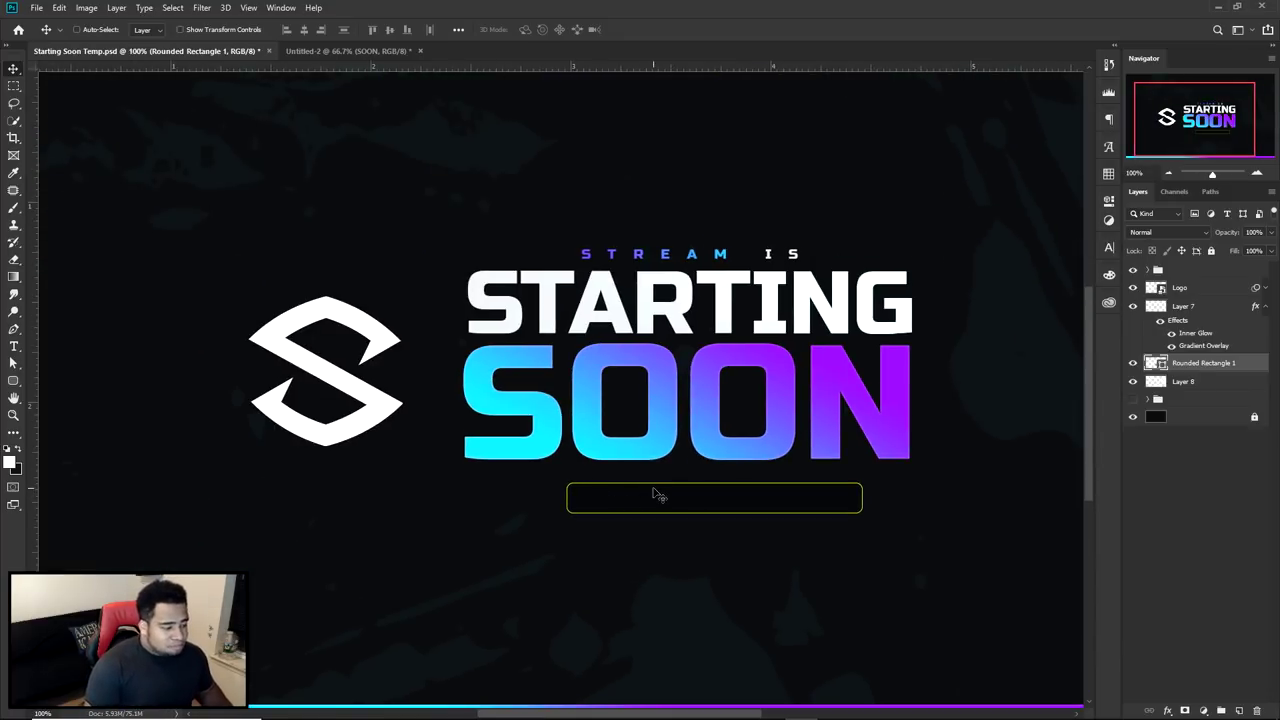
{"action": "left_click_drag", "start_coordinate": [656, 495], "coordinate": [655, 500]}
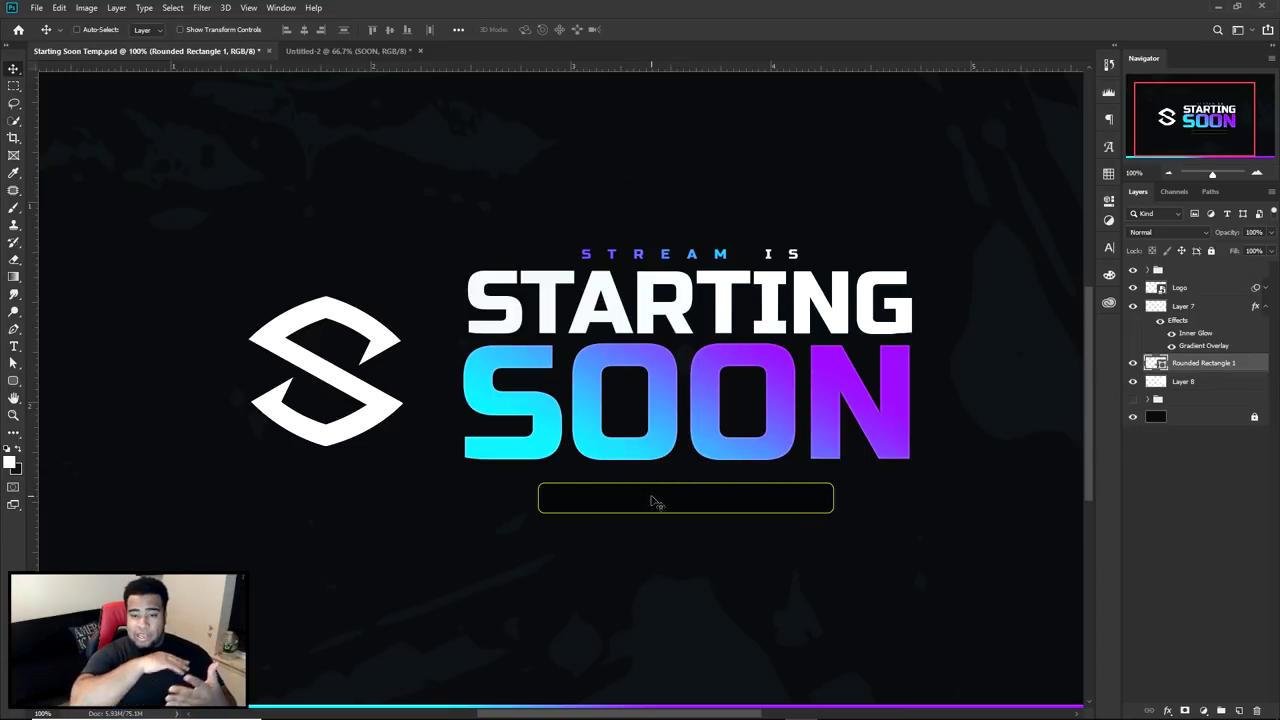
{"action": "left_click_drag", "start_coordinate": [651, 500], "coordinate": [665, 503]}
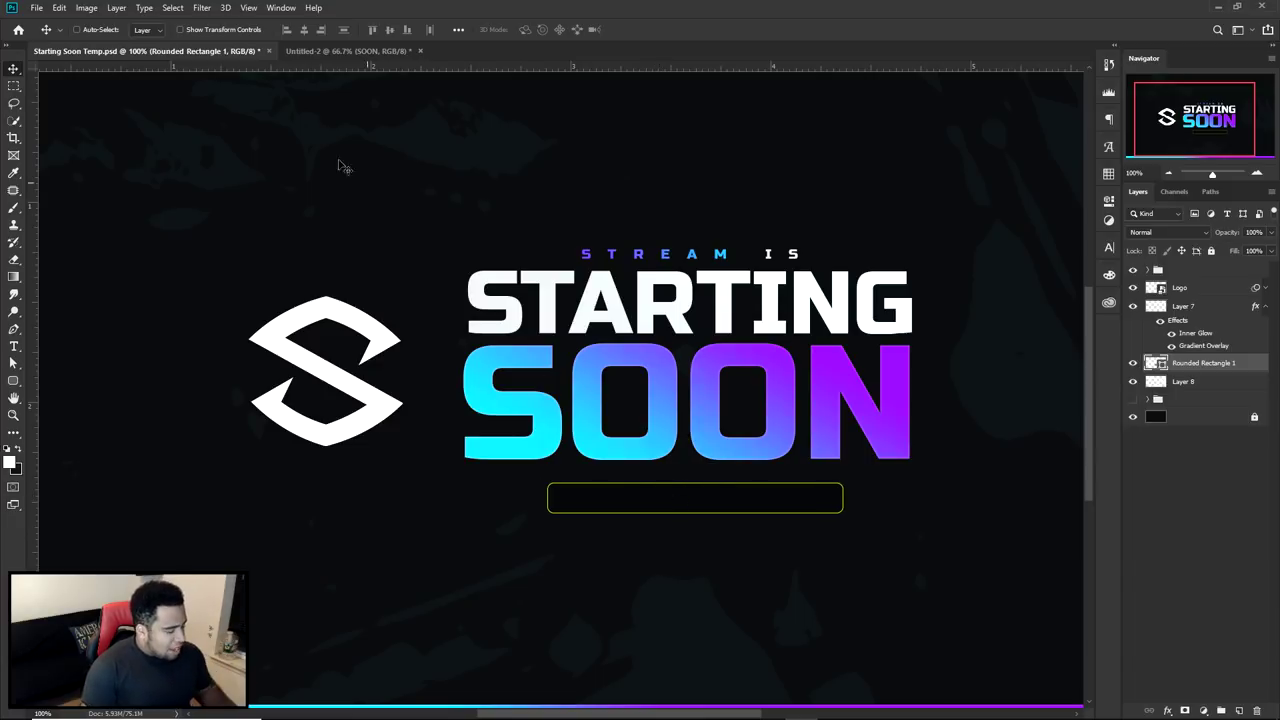
Set the rounded rectangle's stroke to a violet sampled from the gradient of the word SOON
{"action": "key", "text": "u"}
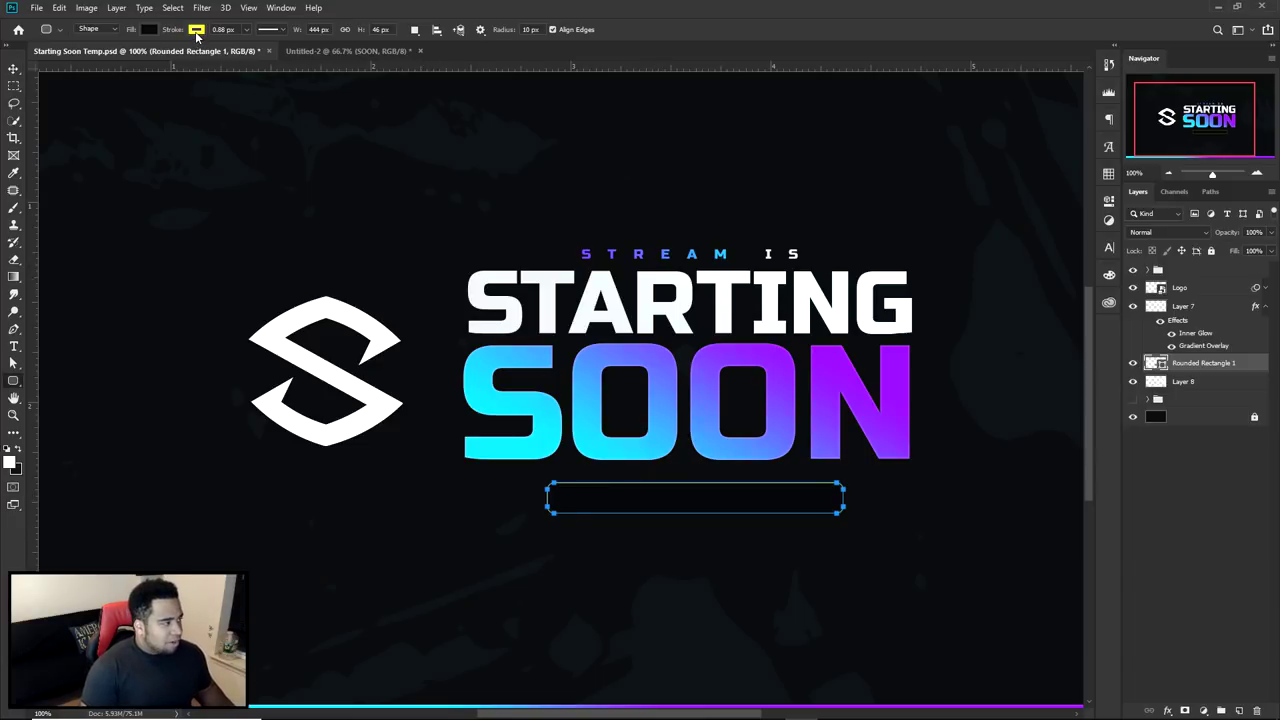
{"action": "key", "text": "Escape"}
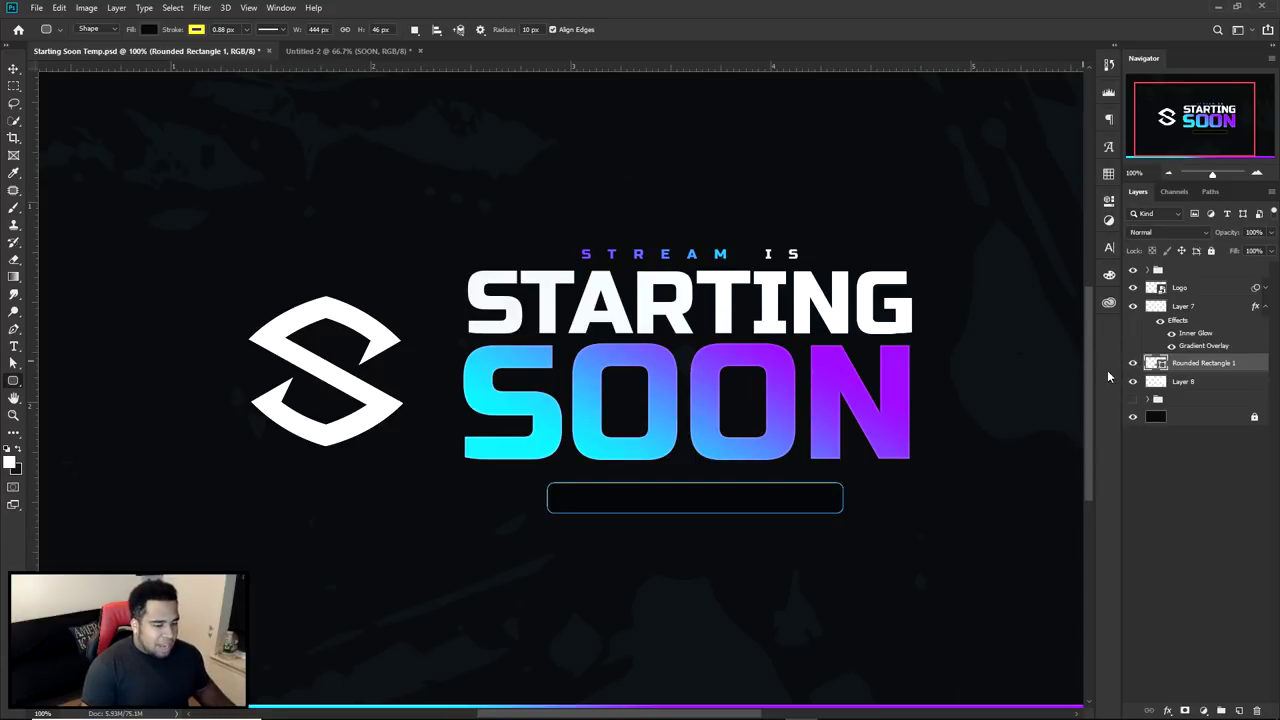
{"action": "left_click", "coordinate": [196, 30]}
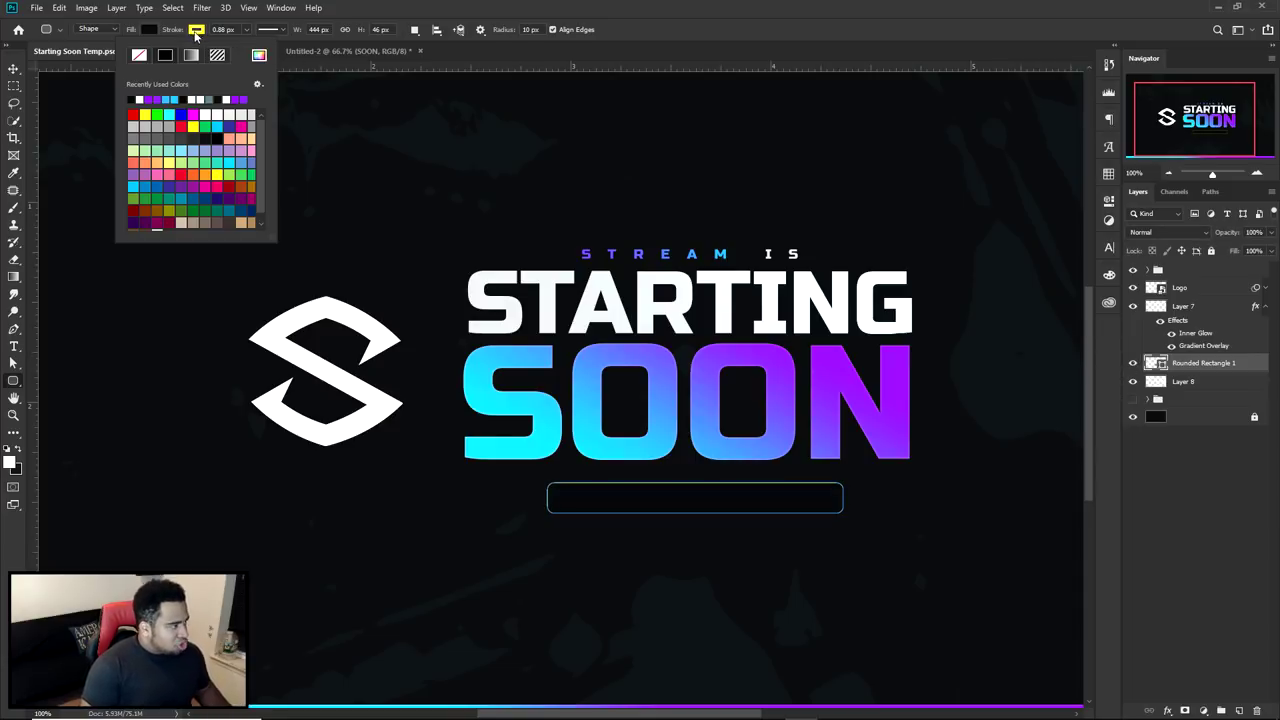
{"action": "left_click", "coordinate": [258, 56]}
{"action": "left_click", "coordinate": [714, 363]}
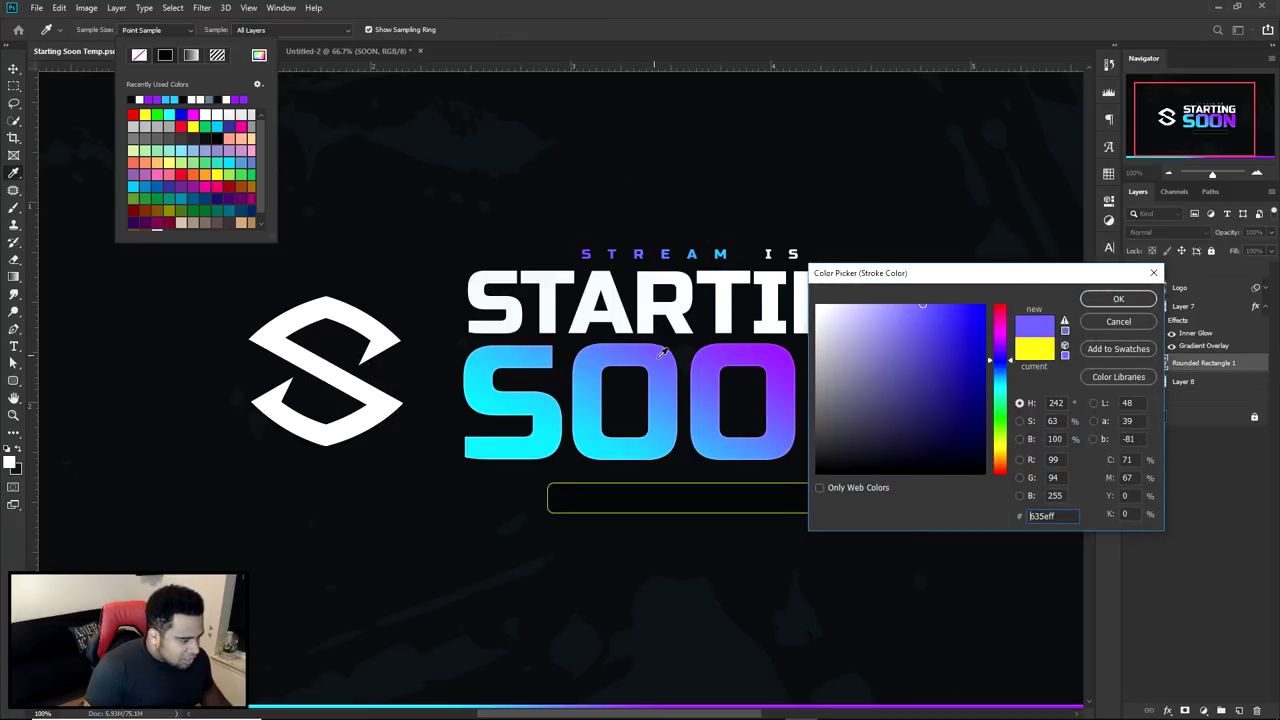
{"action": "left_click", "coordinate": [714, 350]}
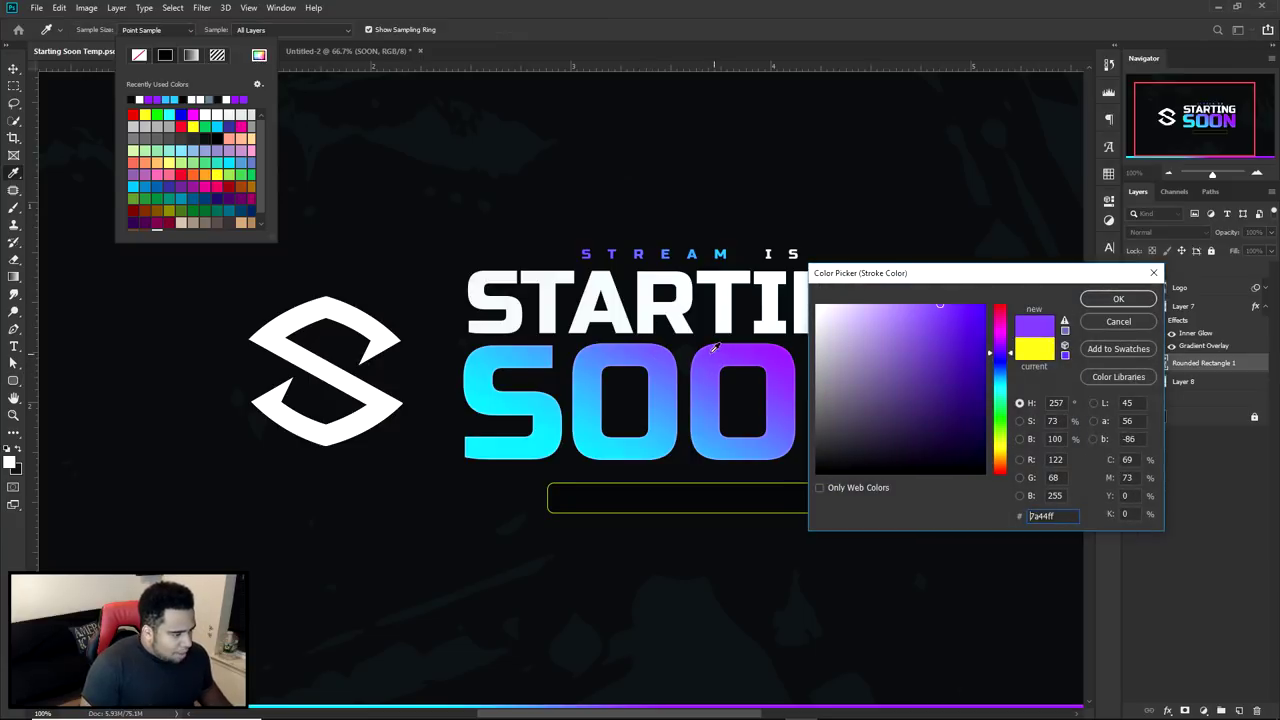
{"action": "left_click", "coordinate": [714, 357]}
{"action": "left_click", "coordinate": [1118, 300]}
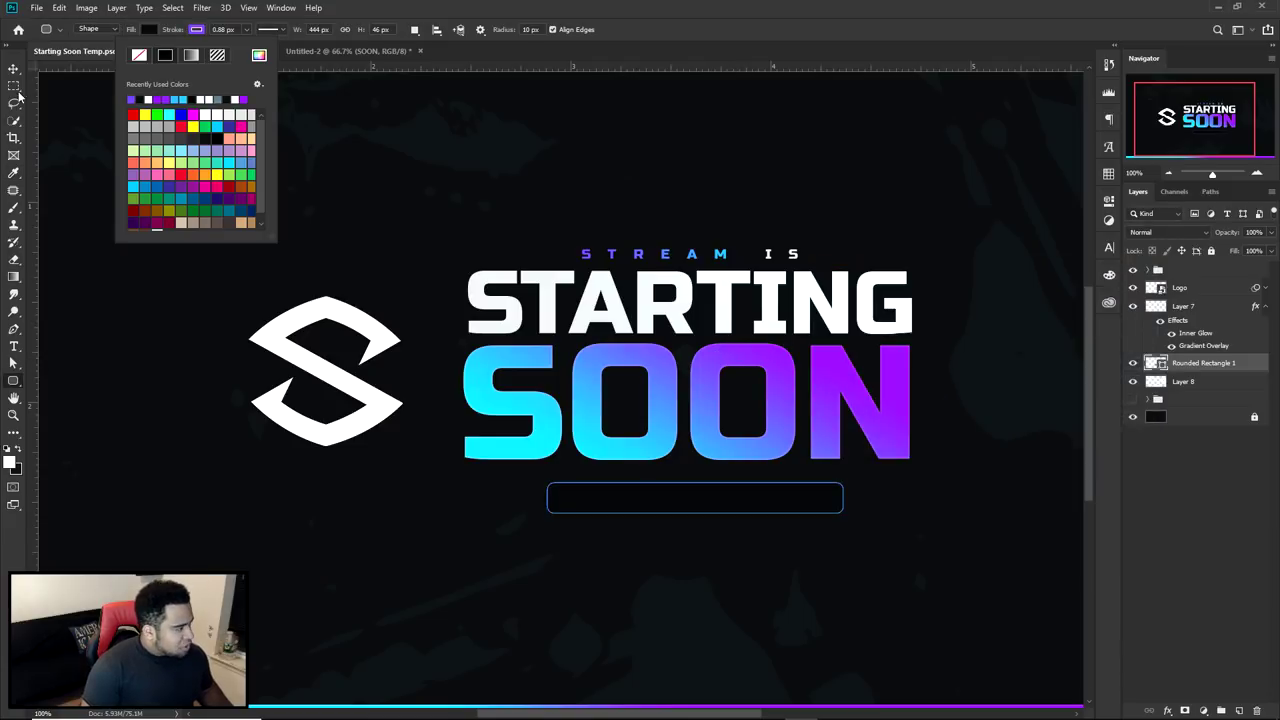
Remove the stroke from the rounded rectangle
{"action": "key", "text": "v"}
{"action": "left_click_drag", "start_coordinate": [742, 360], "coordinate": [714, 371]}
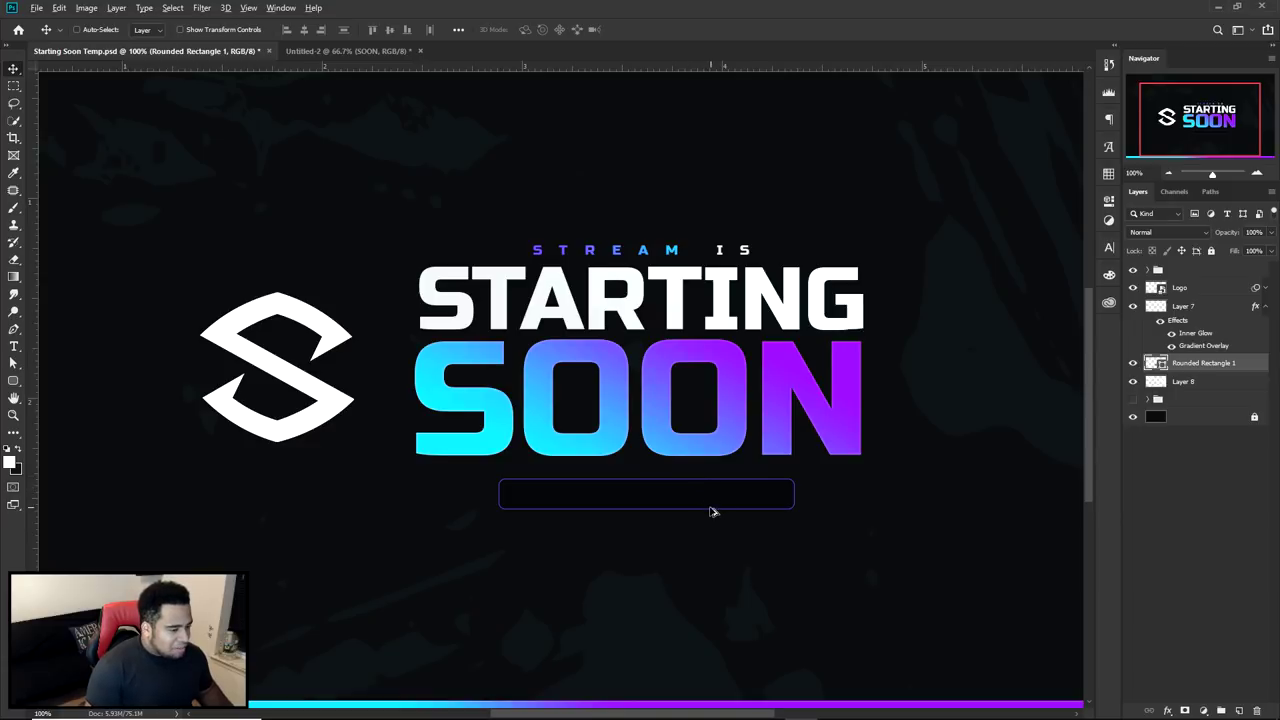
{"action": "scroll", "coordinate": [711, 511], "scroll_direction": "up", "scroll_amount": 1}
{"action": "scroll", "coordinate": [765, 420], "scroll_direction": "down", "scroll_amount": 1}
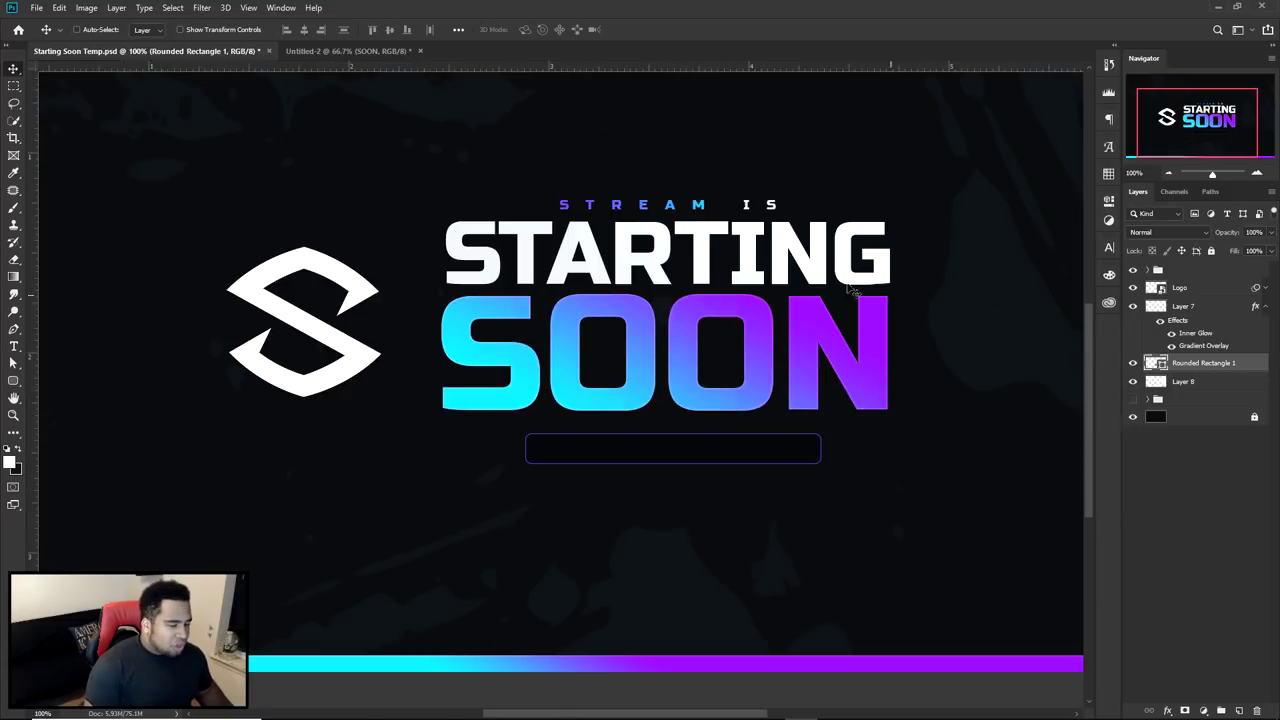
{"action": "key", "text": "u"}
{"action": "left_click", "coordinate": [195, 30]}
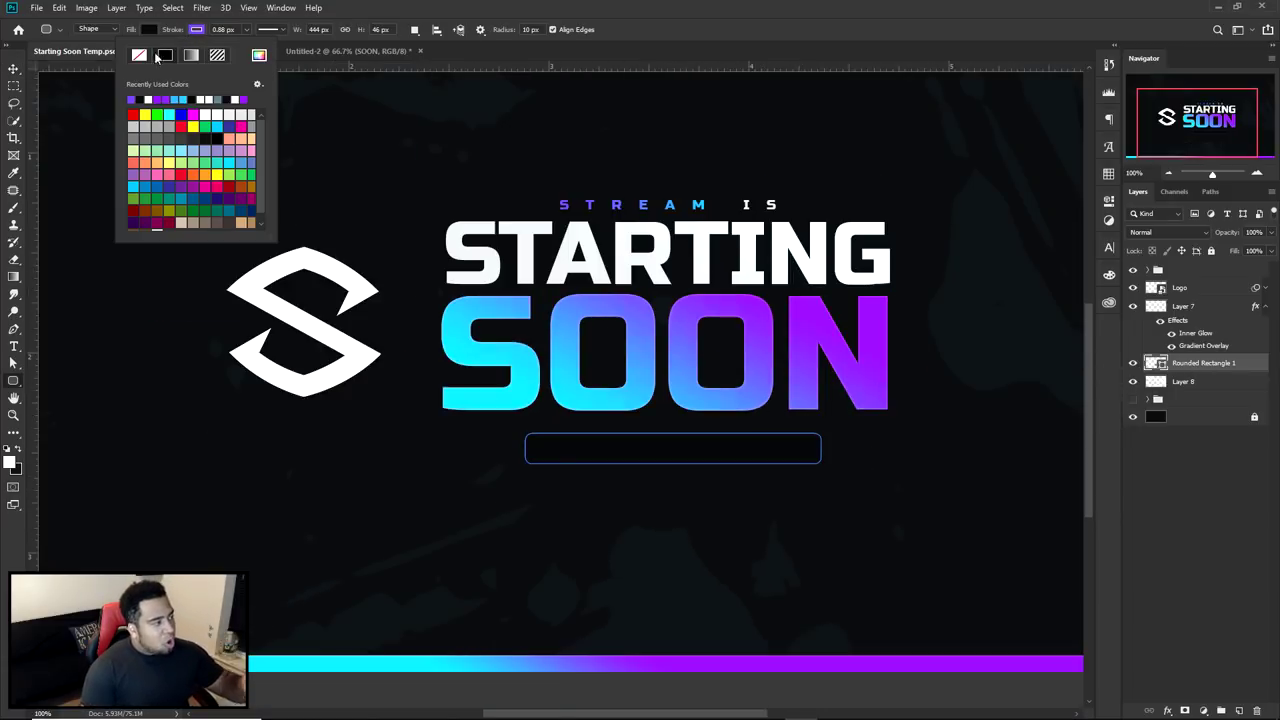
{"action": "left_click", "coordinate": [141, 55]}
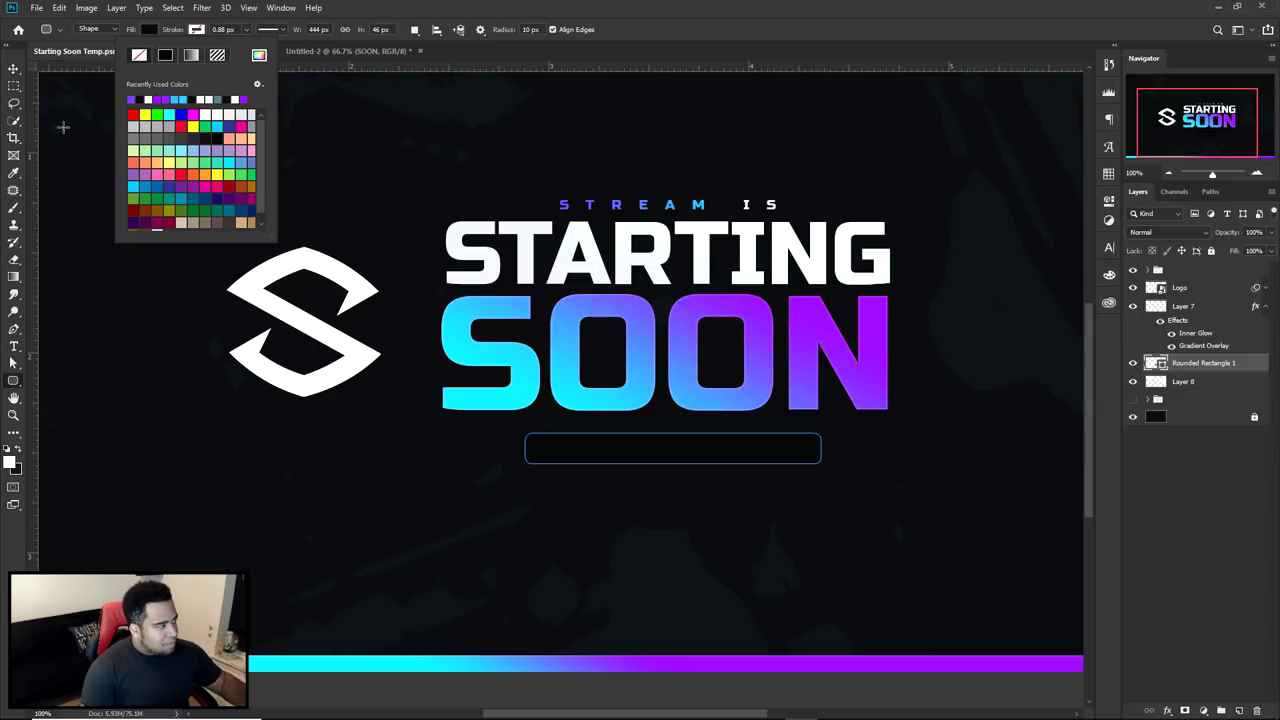
Add a 2 px Stroke layer style to the rounded rectangle and set its fill type to Gradient
{"action": "left_click", "coordinate": [10, 76]}
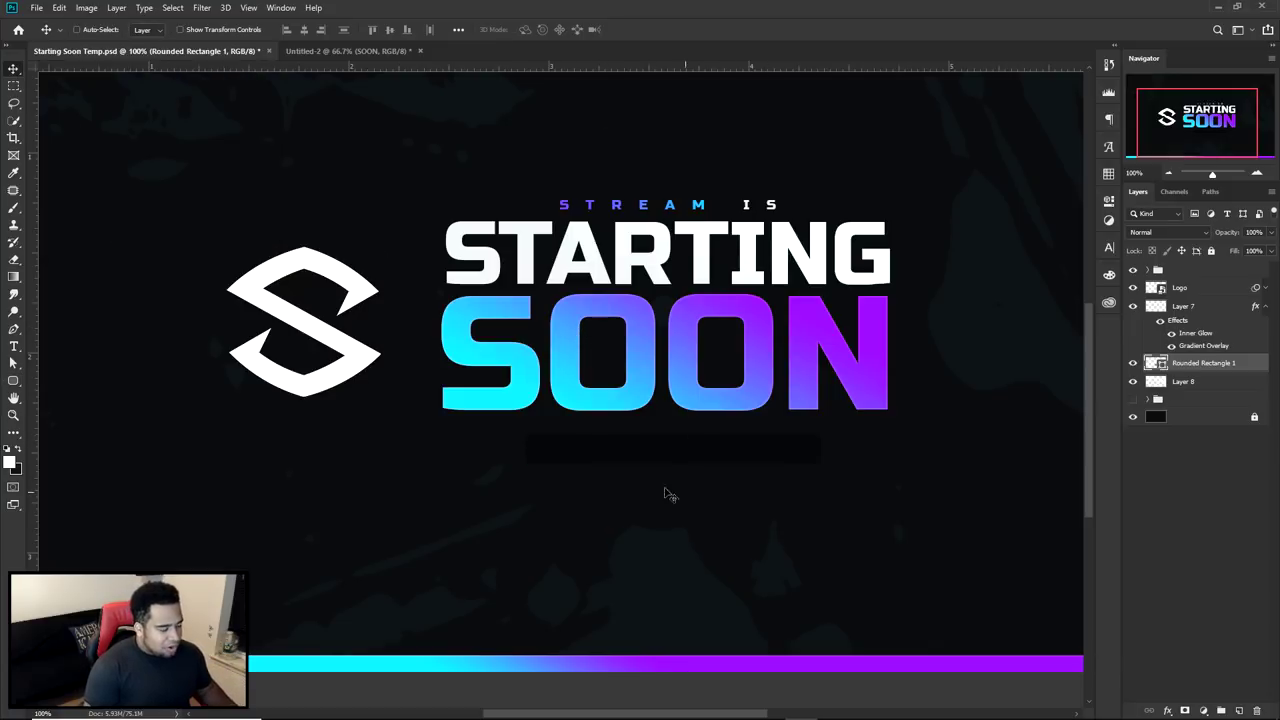
{"action": "double_click", "coordinate": [1240, 372]}
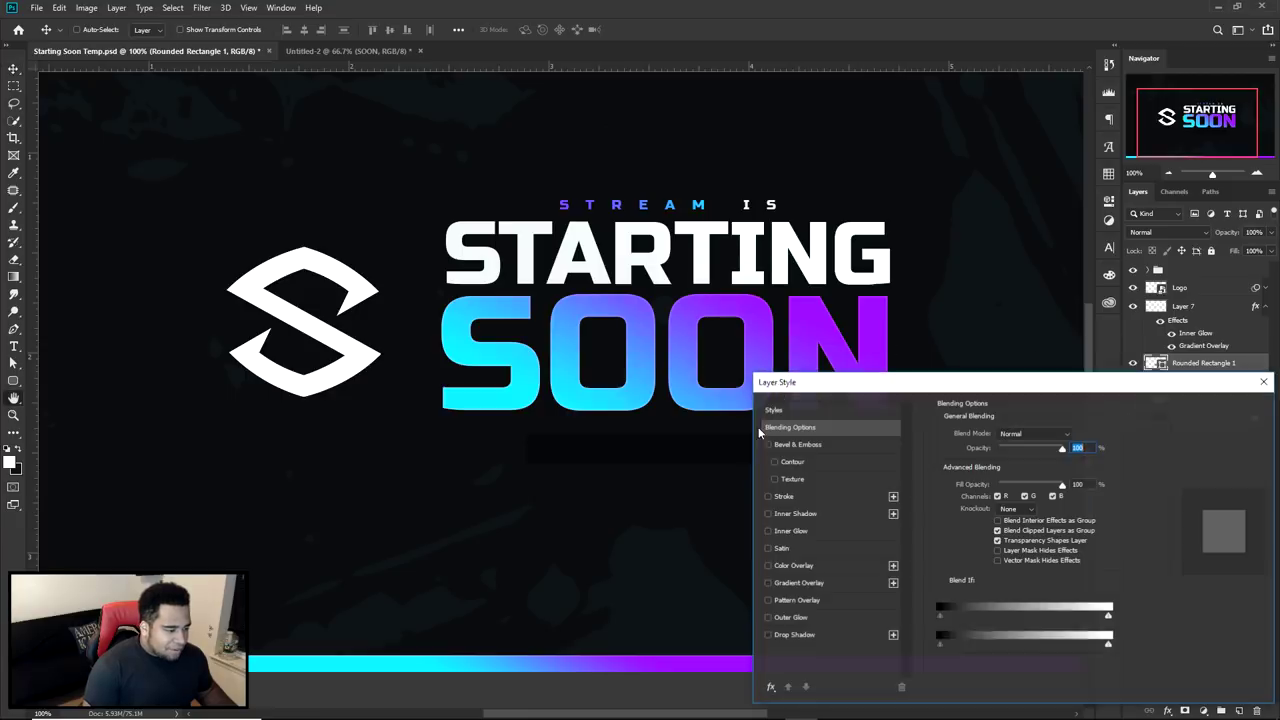
{"action": "left_click", "coordinate": [784, 497]}
{"action": "double_click", "coordinate": [1077, 432]}
{"action": "type", "text": "2"}
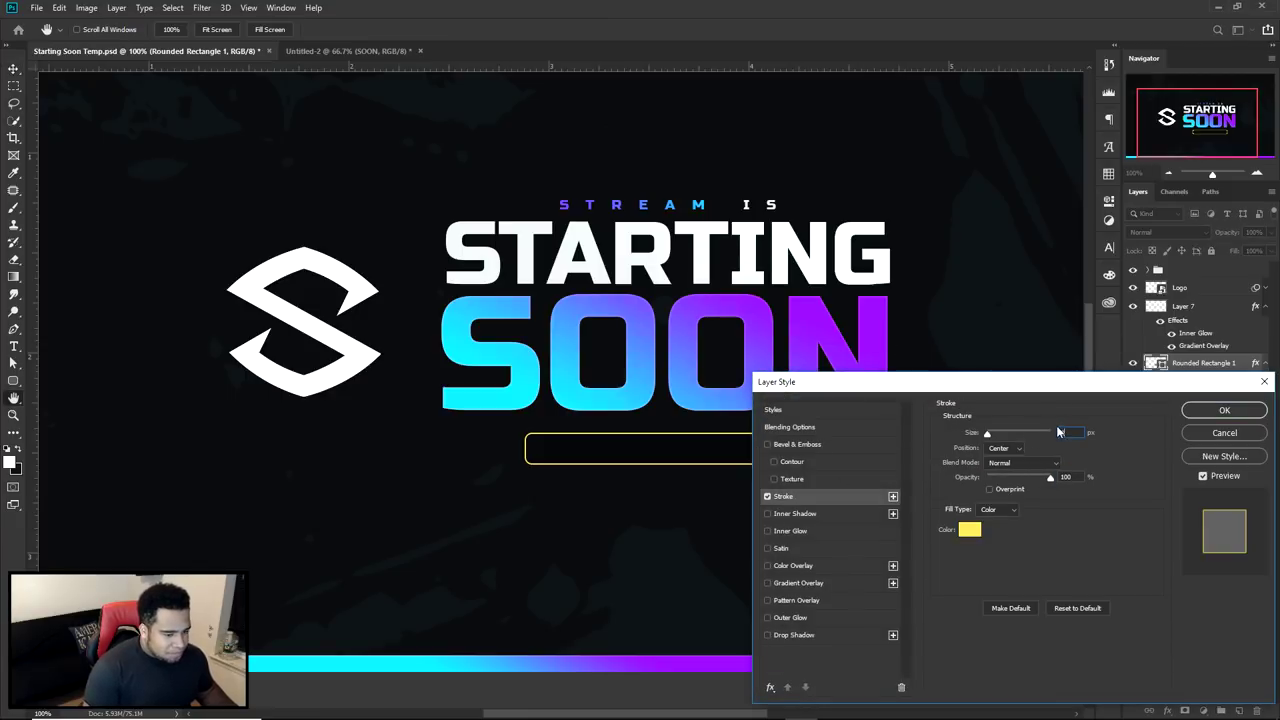
{"action": "key", "text": "Down"}
{"action": "key", "text": "Up"}
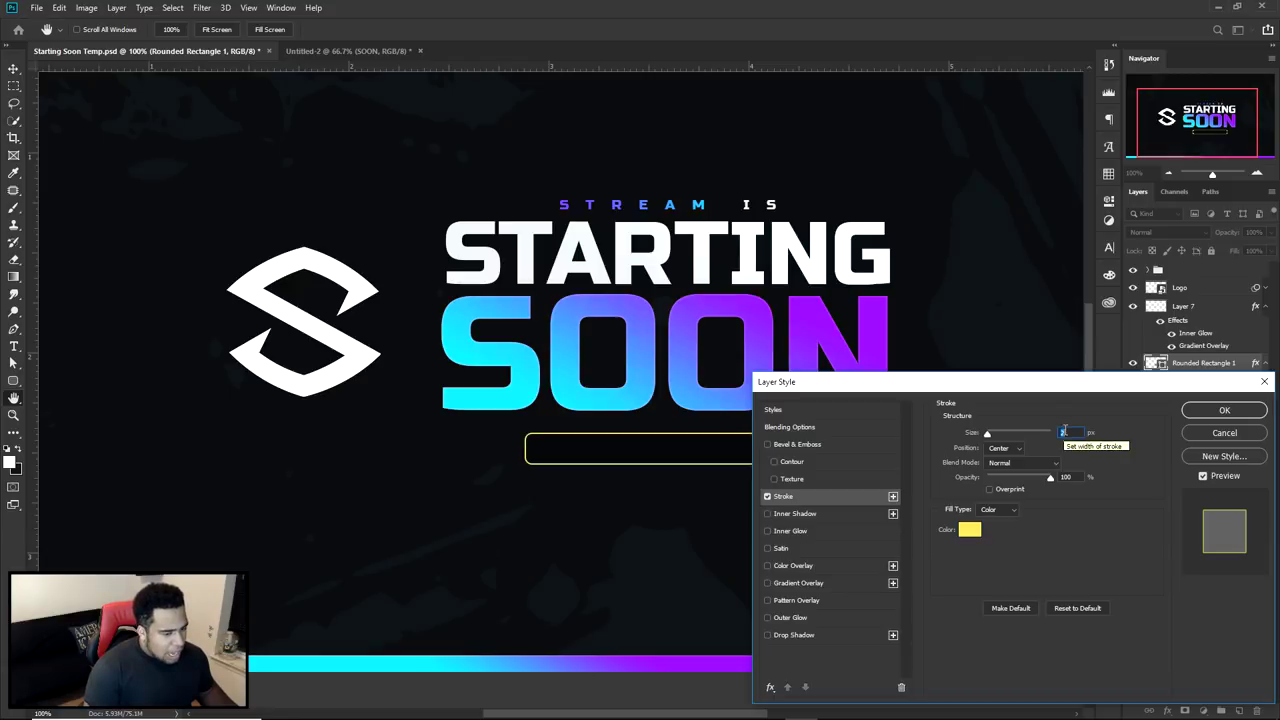
{"action": "left_click", "coordinate": [995, 511]}
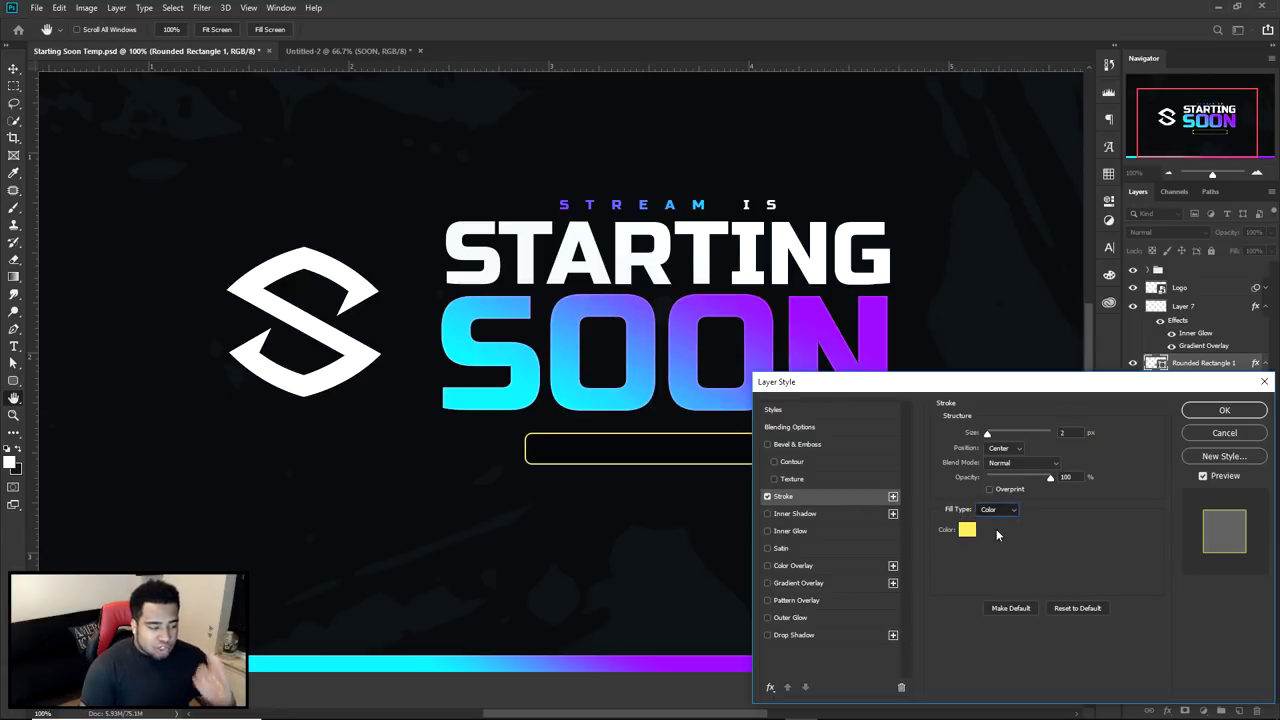
{"action": "left_click", "coordinate": [996, 533]}
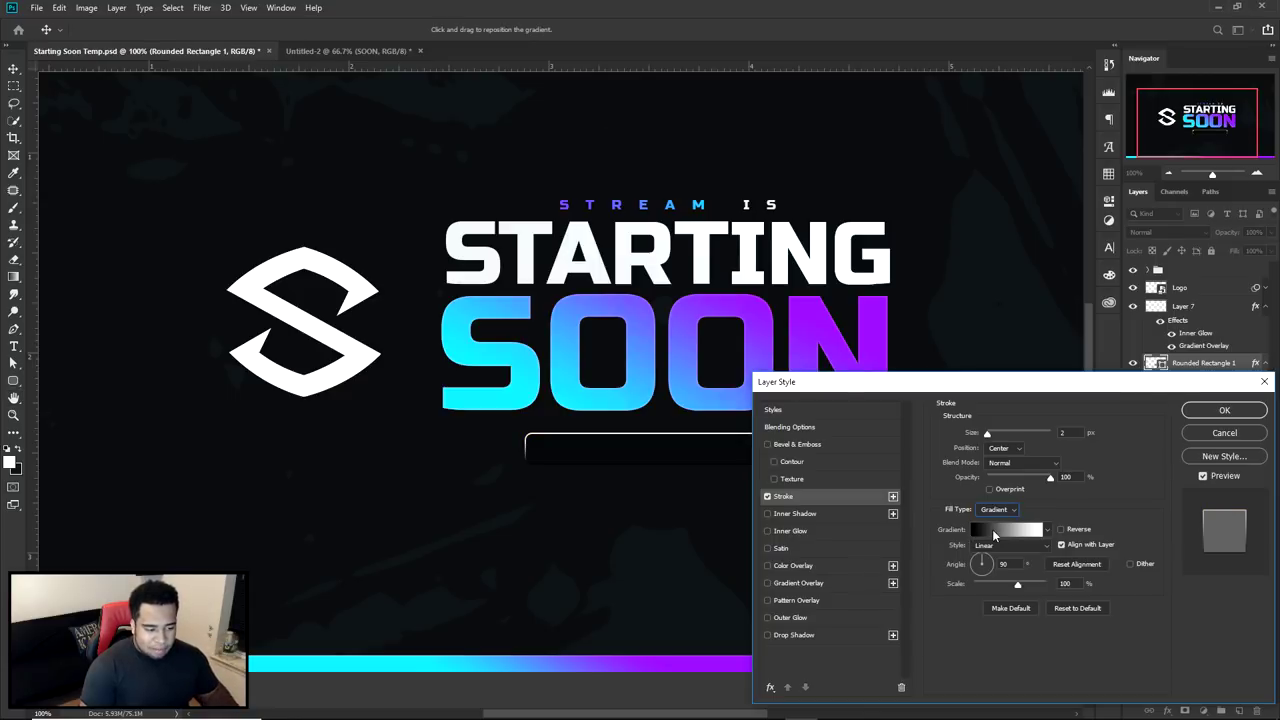
Apply the cyan-to-violet preset to the rounded rectangle's stroke gradient and accept the layer style
{"action": "left_click", "coordinate": [992, 529]}
{"action": "scroll", "coordinate": [970, 410], "scroll_direction": "down", "scroll_amount": 6}
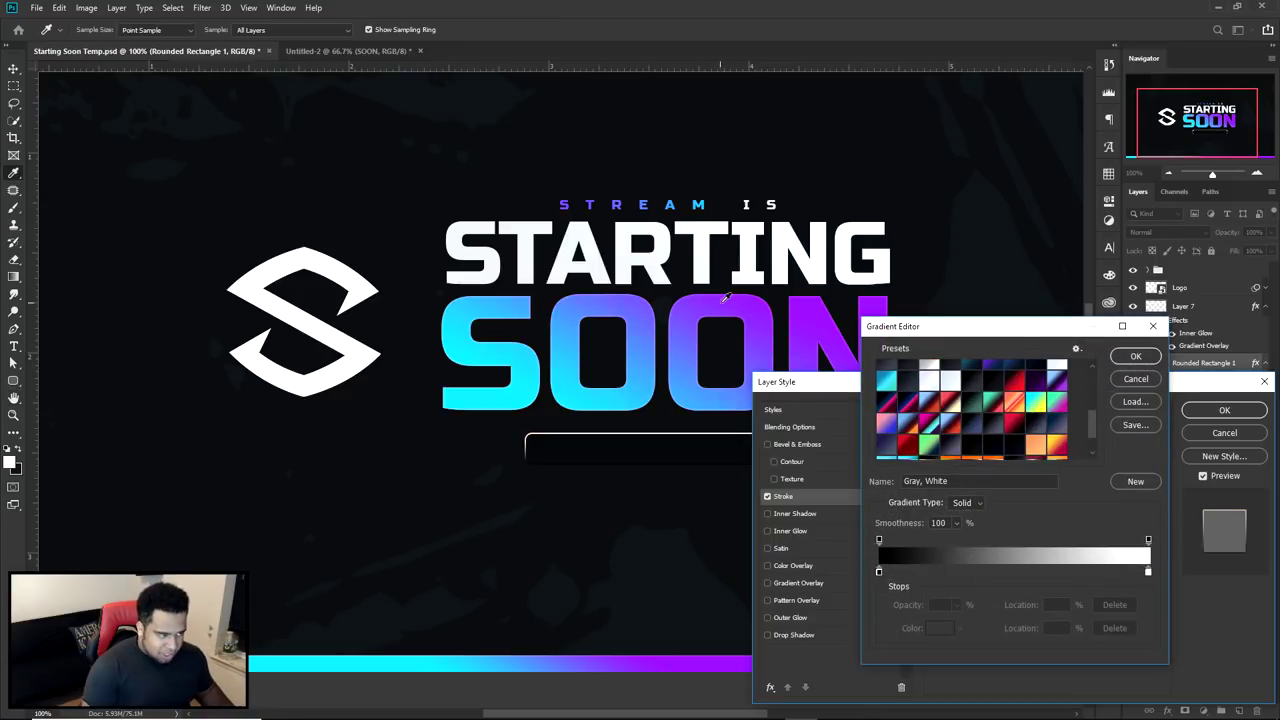
{"action": "scroll", "coordinate": [1001, 445], "scroll_direction": "down", "scroll_amount": 2}
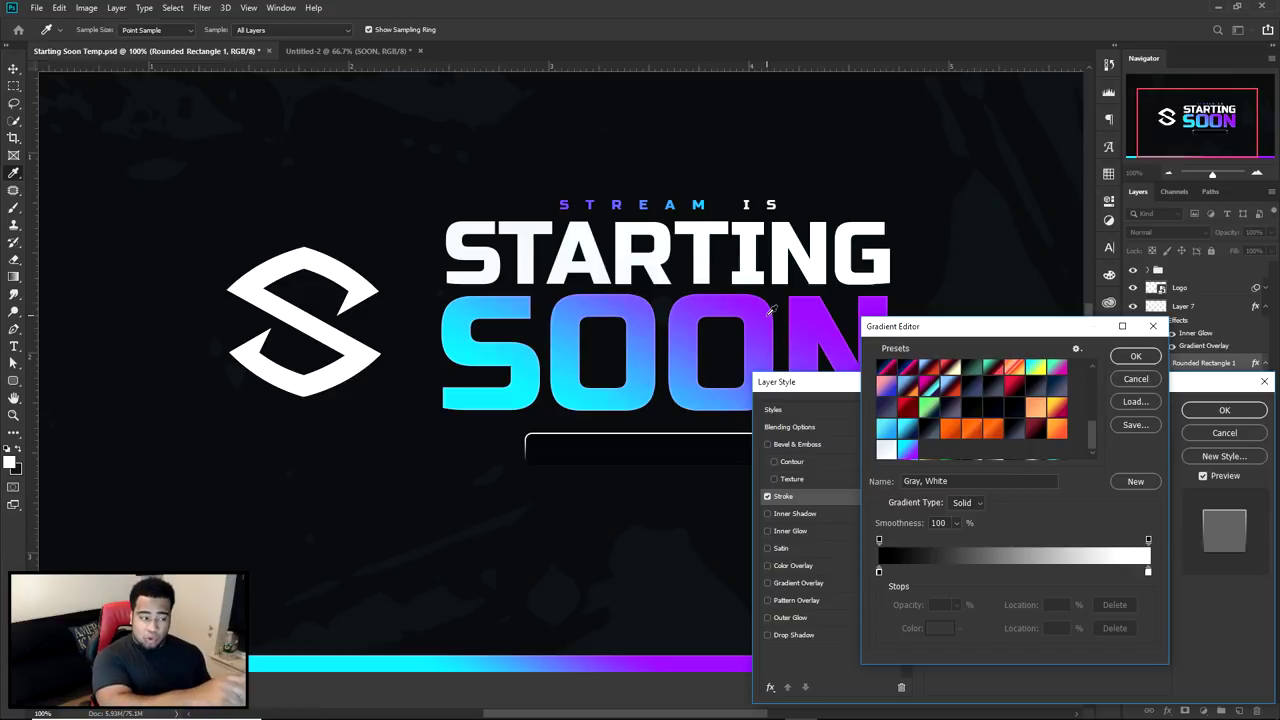
{"action": "left_click", "coordinate": [1140, 482]}
{"action": "right_click", "coordinate": [935, 453]}
{"action": "left_click", "coordinate": [970, 484]}
{"action": "left_click", "coordinate": [907, 450]}
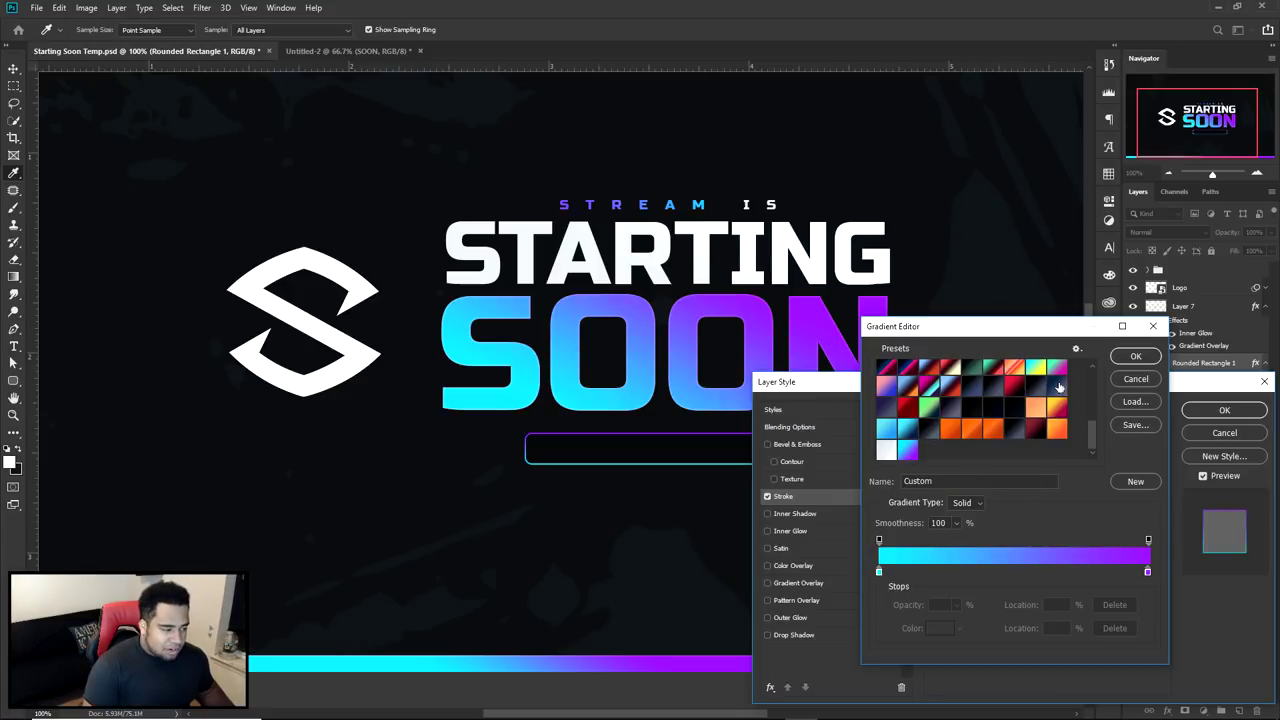
{"action": "left_click", "coordinate": [1136, 357]}
{"action": "left_click", "coordinate": [1224, 410]}
{"action": "key", "text": "v"}
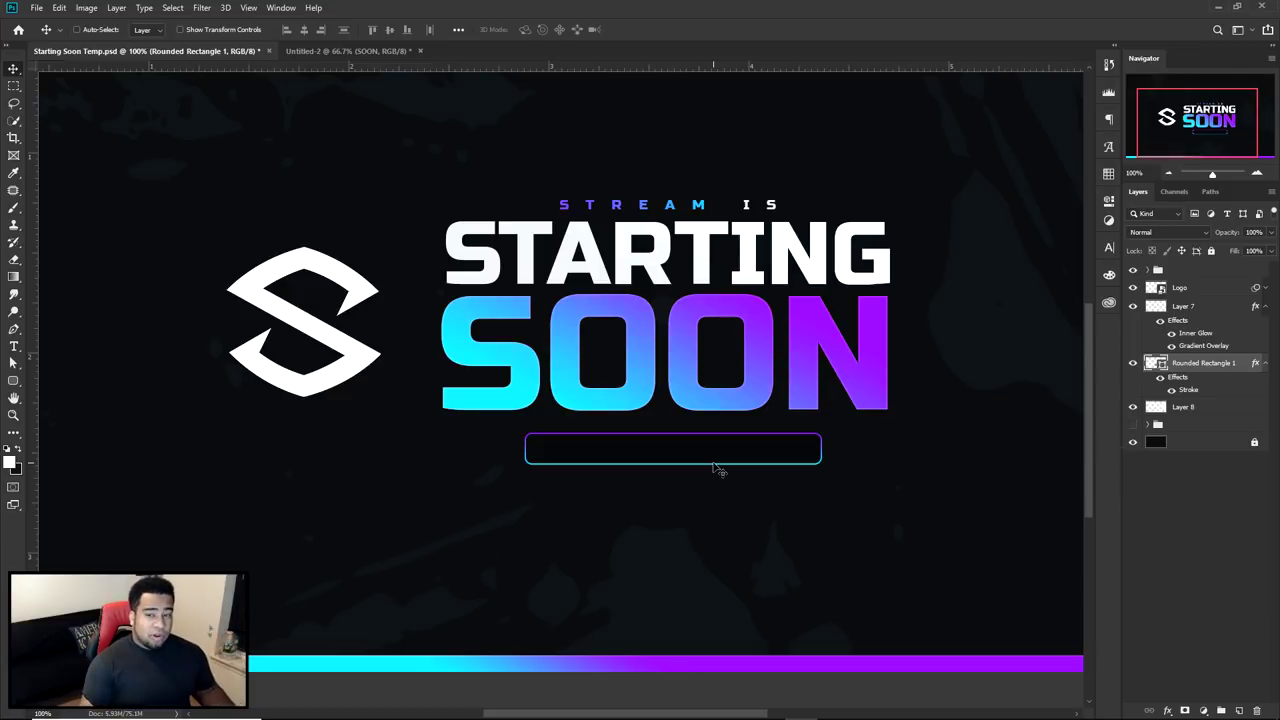
Add a new layer with a small white-filled square inside the loading bar's left end and adjust its fit between the outlines
{"action": "scroll", "coordinate": [606, 486], "scroll_direction": "up", "scroll_amount": 2}
{"action": "left_click", "coordinate": [1239, 710]}
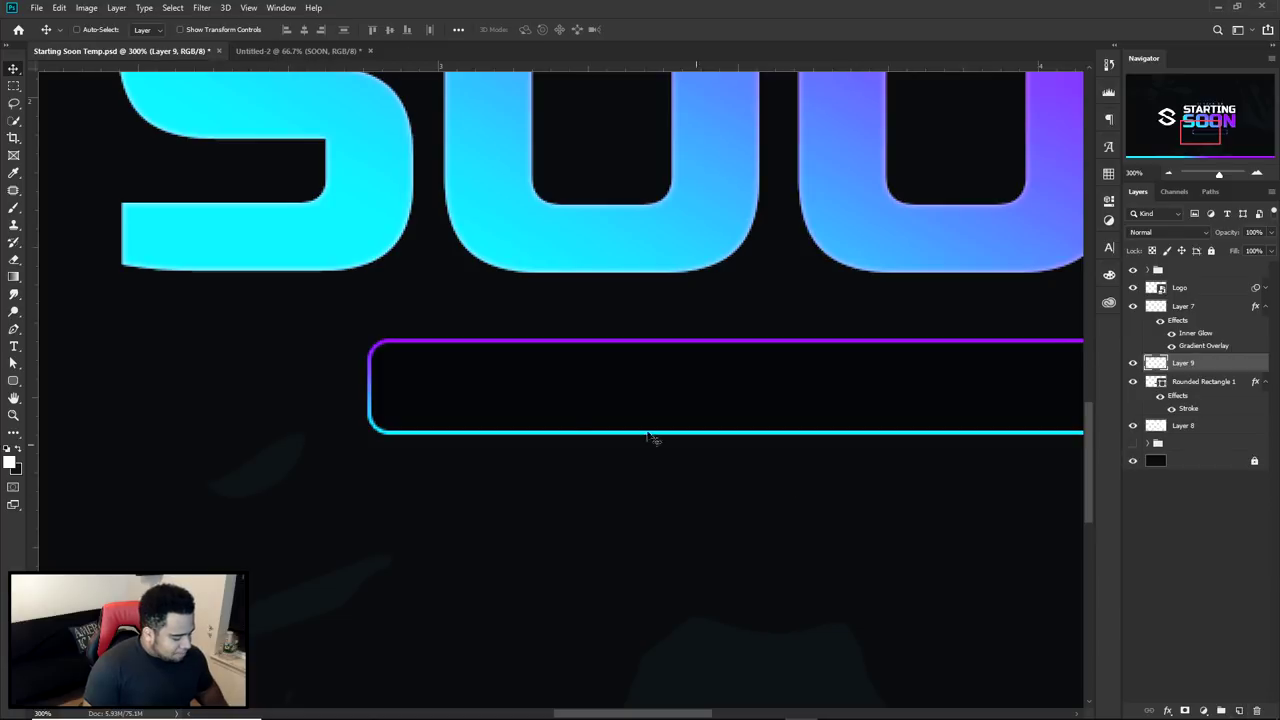
{"action": "key", "text": "m"}
{"action": "left_click_drag", "start_coordinate": [410, 357], "coordinate": [464, 400]}
{"action": "key", "text": "alt+BackSpace"}
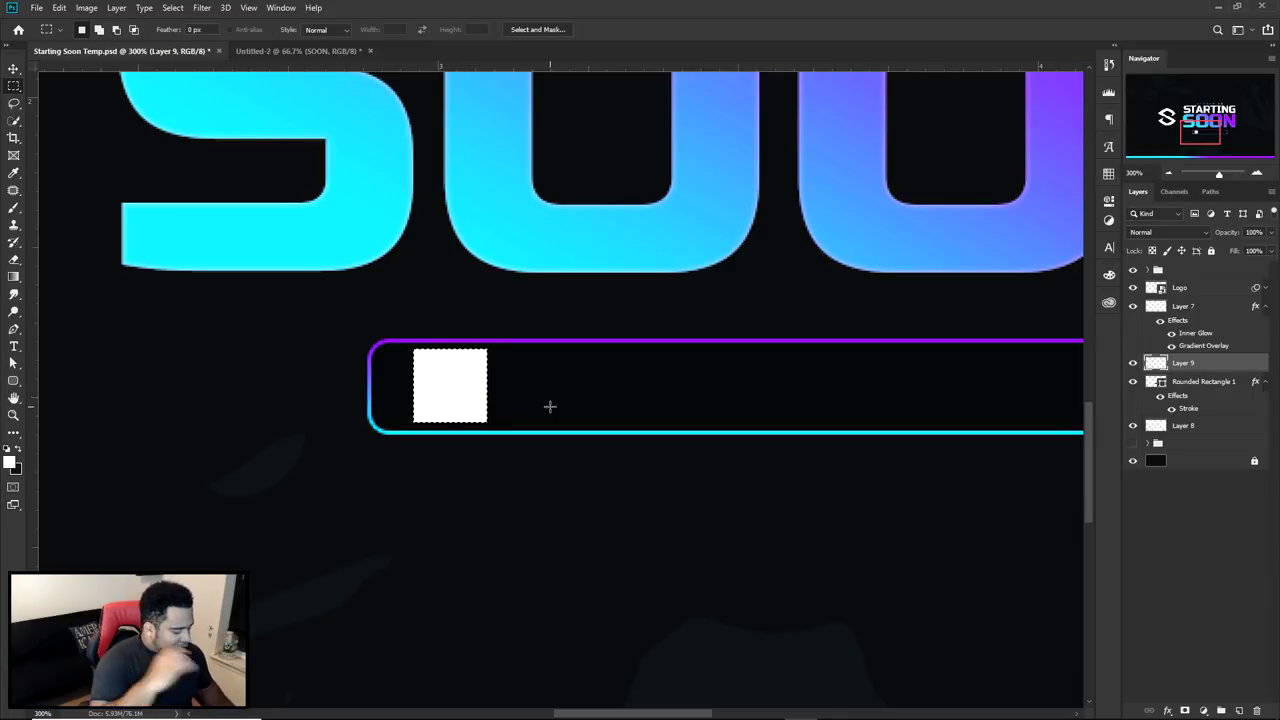
{"action": "key", "text": "ctrl+d"}
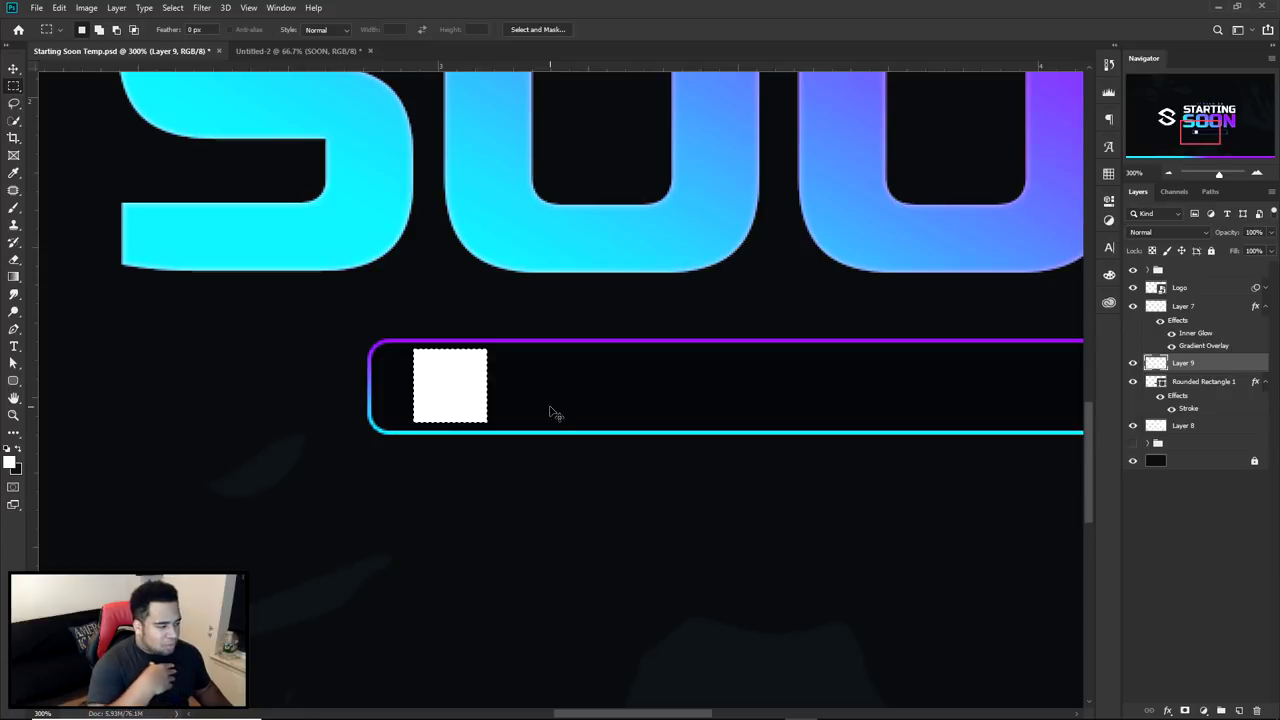
{"action": "key", "text": "v"}
{"action": "key", "text": "ctrl+t"}
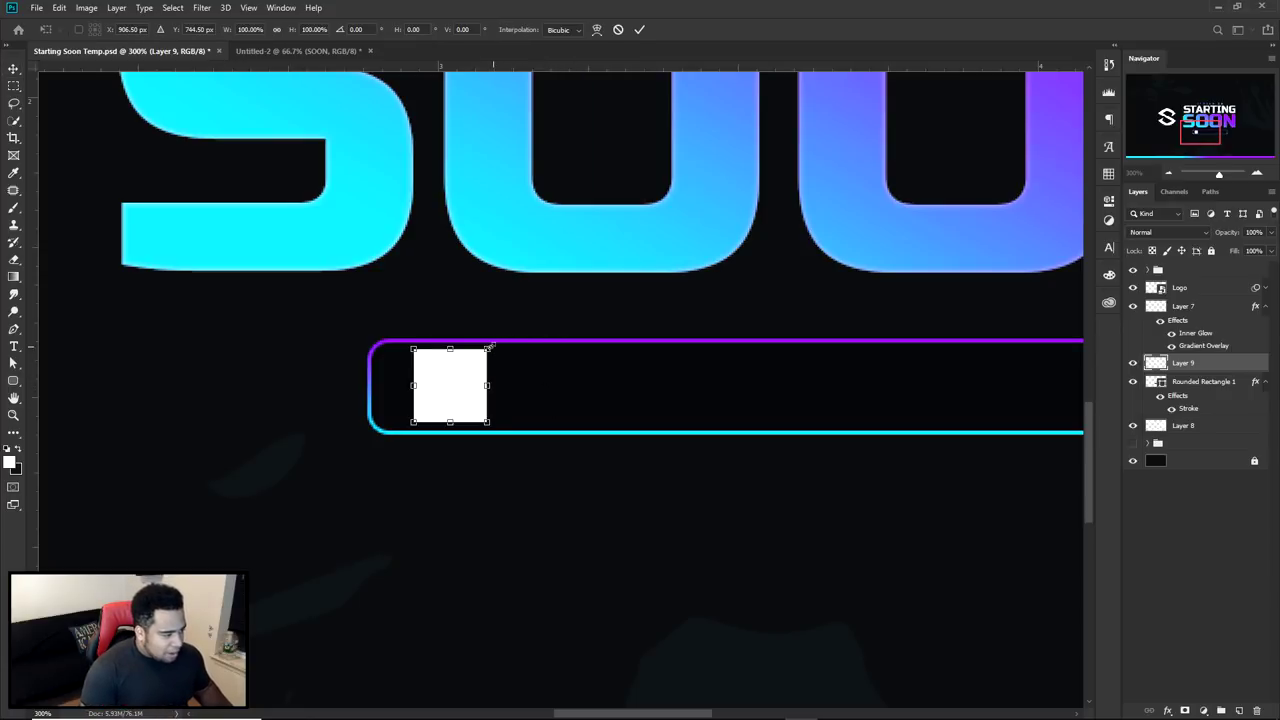
{"action": "key", "text": "Return"}
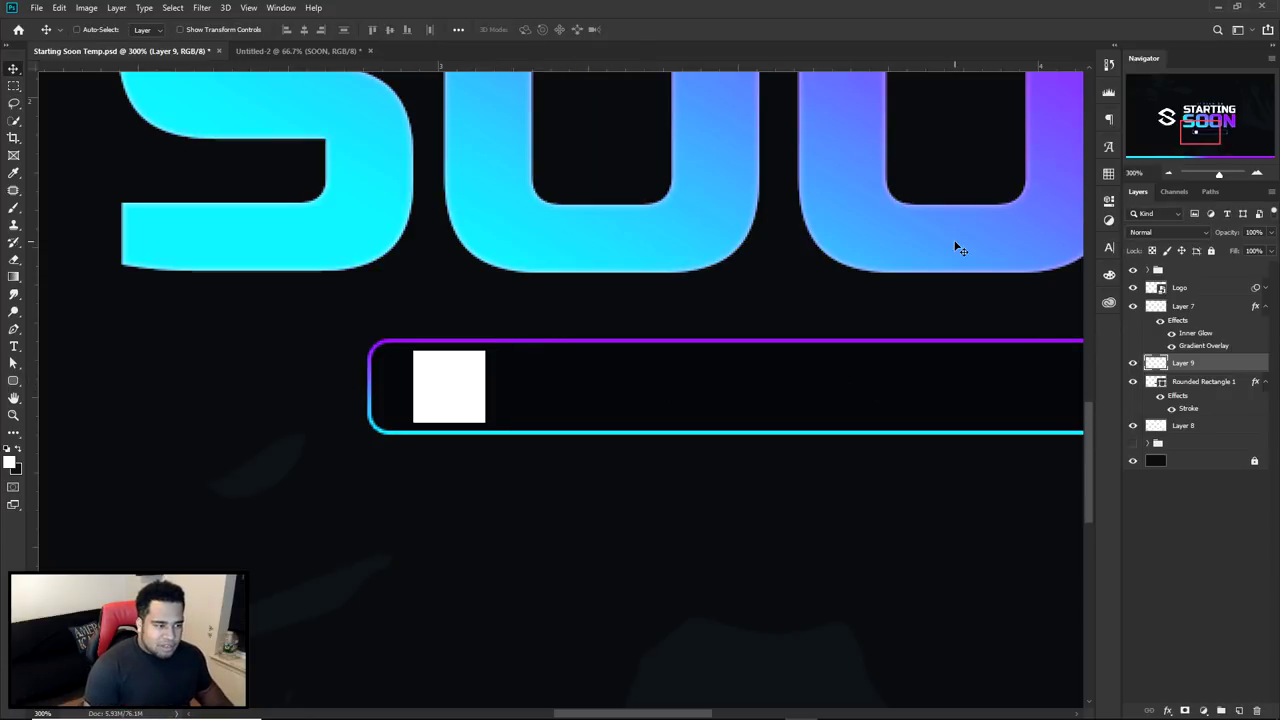
Copy the layer style of the SOON text onto the white square's layer
{"action": "left_click", "coordinate": [867, 229], "text": "ctrl"}
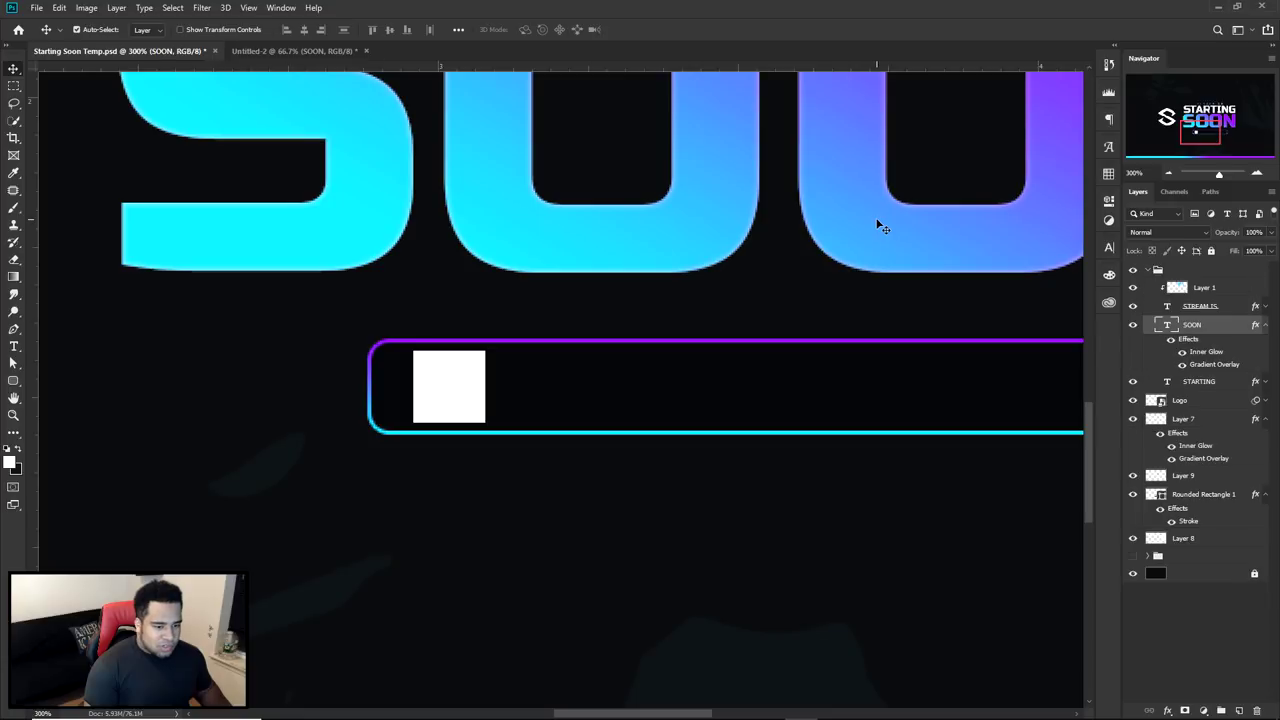
{"action": "right_click", "coordinate": [1219, 332]}
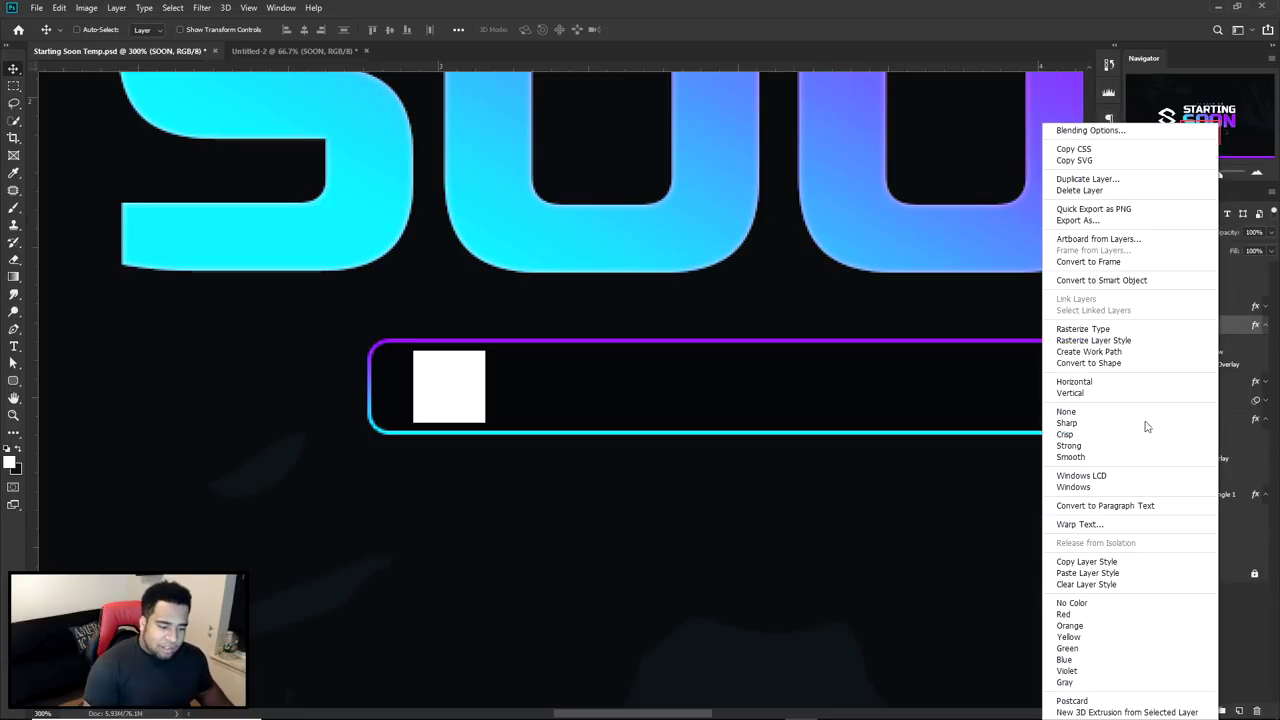
{"action": "left_click", "coordinate": [1120, 562]}
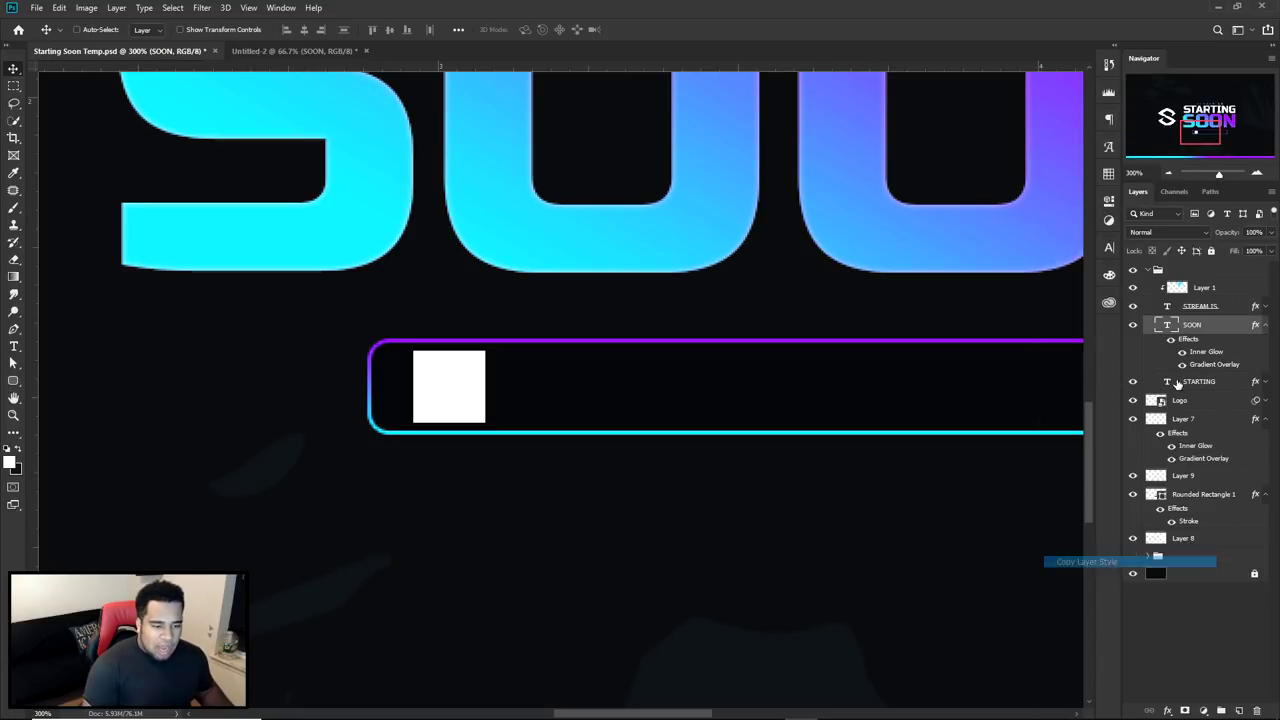
{"action": "left_click", "coordinate": [466, 383]}
{"action": "mouse_move", "coordinate": [467, 372]}
{"action": "left_mouse_down"}
{"action": "mouse_move", "coordinate": [488, 368]}
{"action": "mouse_move", "coordinate": [553, 405]}
{"action": "mouse_move", "coordinate": [467, 368]}
{"action": "left_mouse_up"}
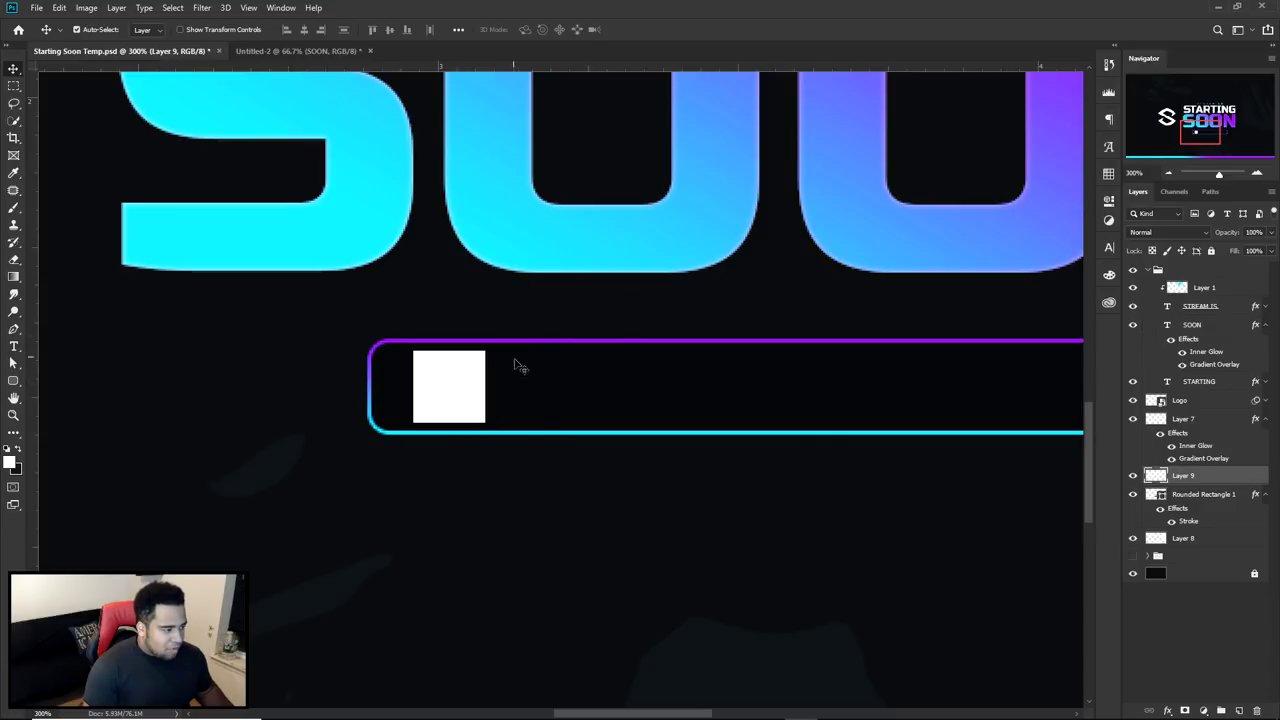
{"action": "right_click", "coordinate": [1232, 476]}
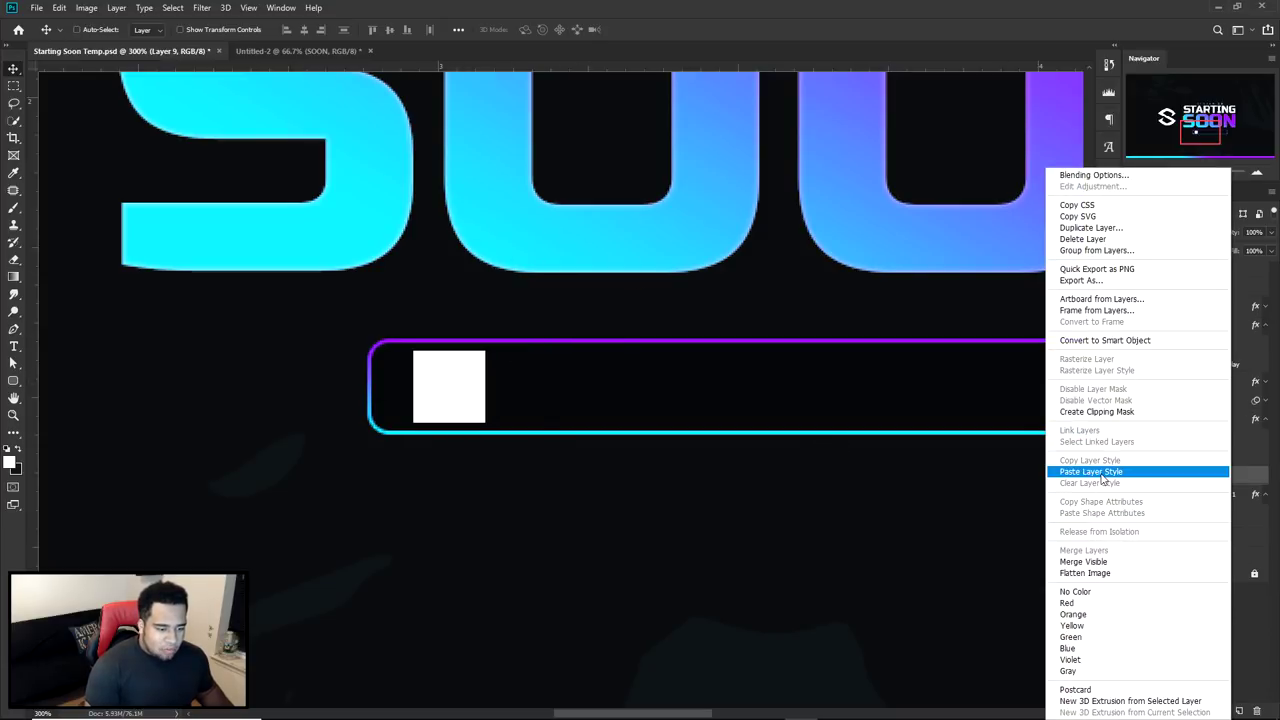
{"action": "left_click", "coordinate": [1098, 476]}
Duplicate the gradient square three times in an evenly spaced row along the bar and group all four squares
{"action": "left_click_drag", "start_coordinate": [486, 384], "coordinate": [687, 400]}
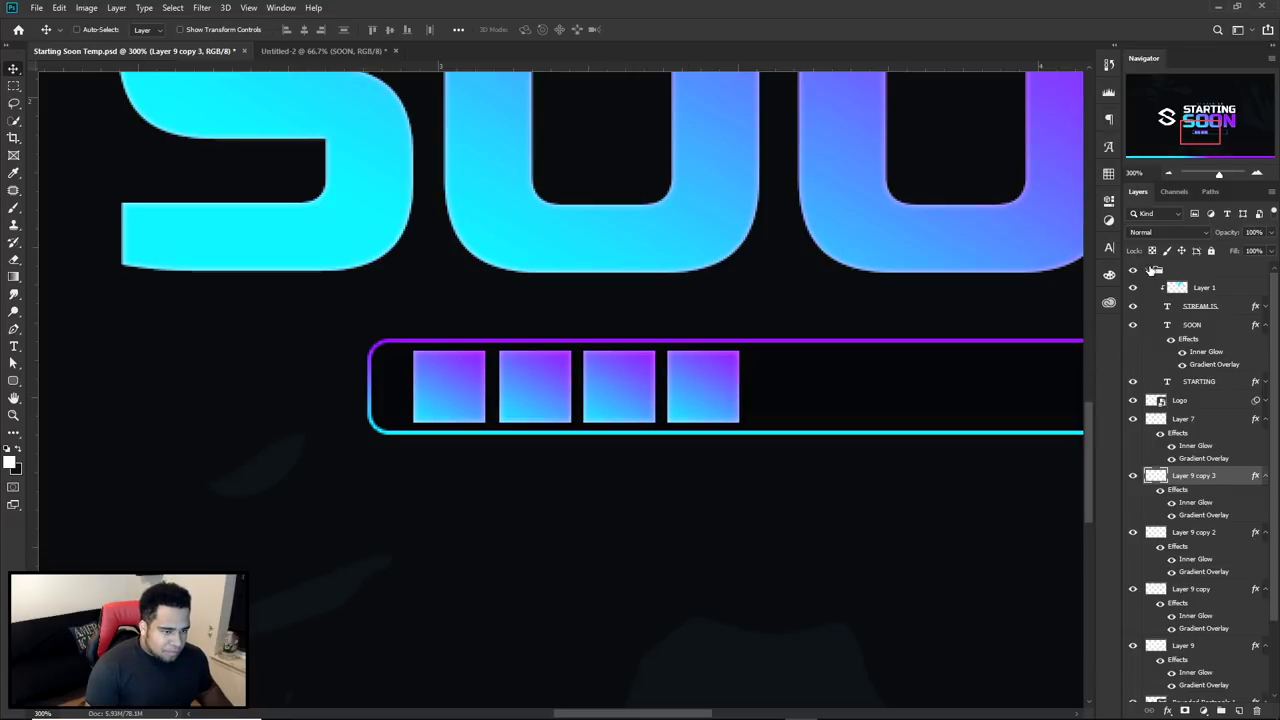
{"action": "left_click", "coordinate": [1151, 270]}
{"action": "left_click", "coordinate": [1206, 552], "text": "shift"}
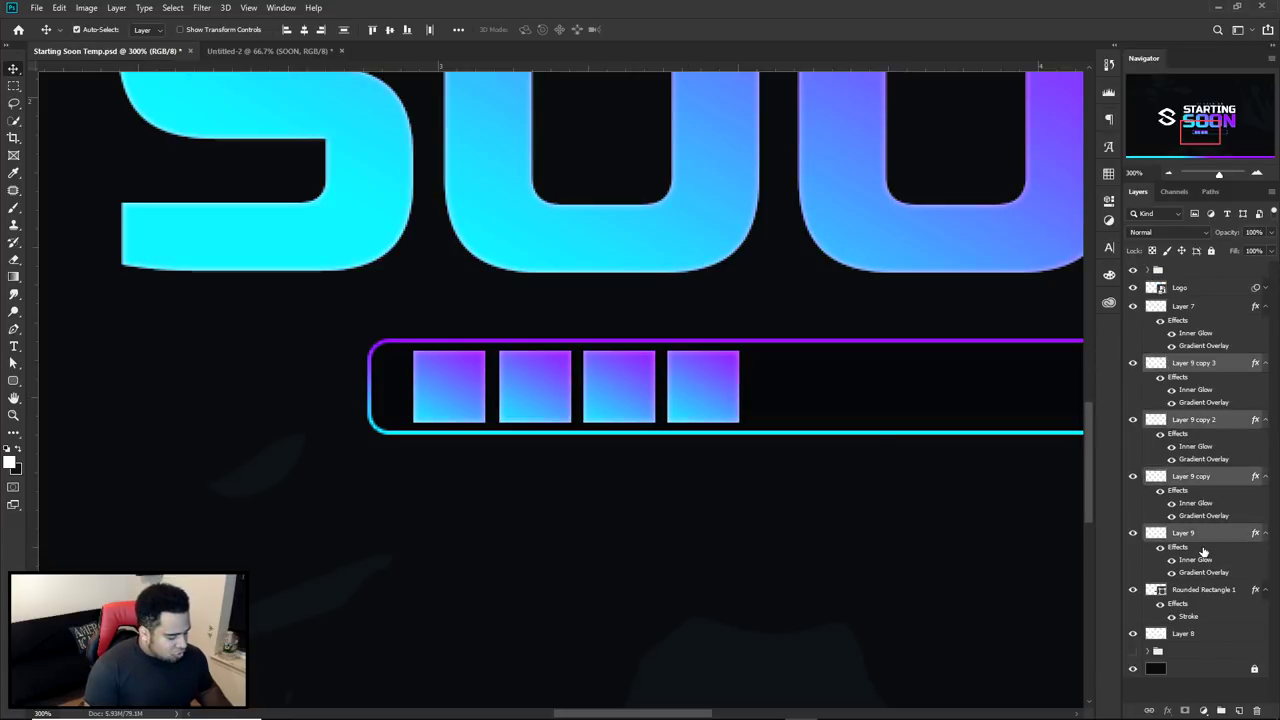
{"action": "key", "text": "ctrl+g"}
Scale the group of squares down to about 84% and shift it toward the loading bar's left end
{"action": "scroll", "coordinate": [866, 443], "scroll_direction": "down", "scroll_amount": 3}
{"action": "scroll", "coordinate": [730, 444], "scroll_direction": "up", "scroll_amount": 1}
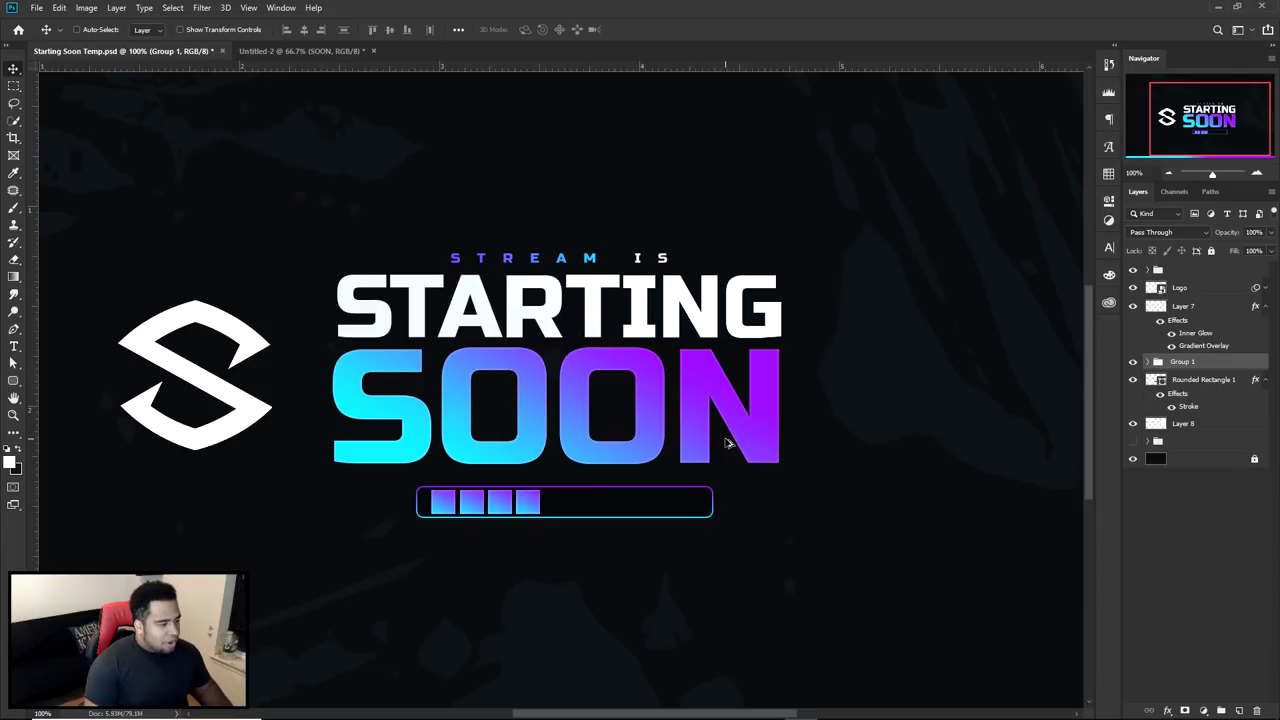
{"action": "scroll", "coordinate": [396, 520], "scroll_direction": "up", "scroll_amount": 3}
{"action": "key", "text": "ctrl"}
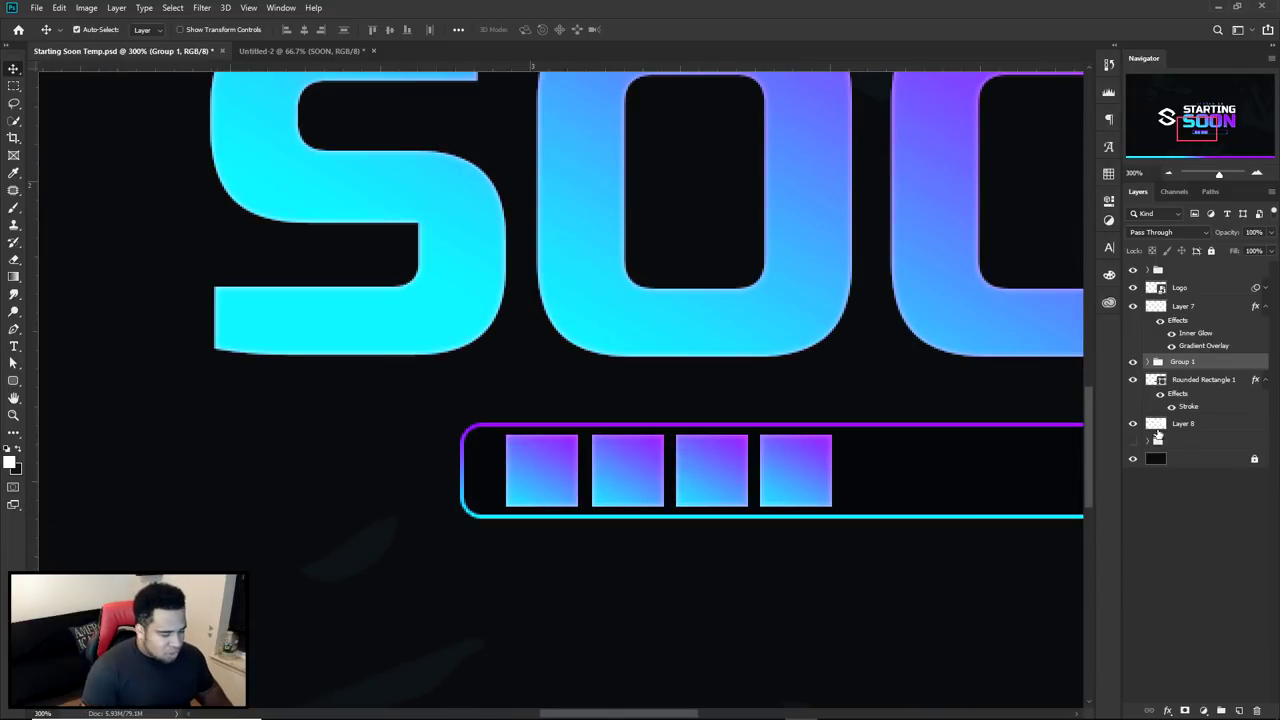
{"action": "scroll", "coordinate": [588, 437], "scroll_direction": "up", "scroll_amount": 2}
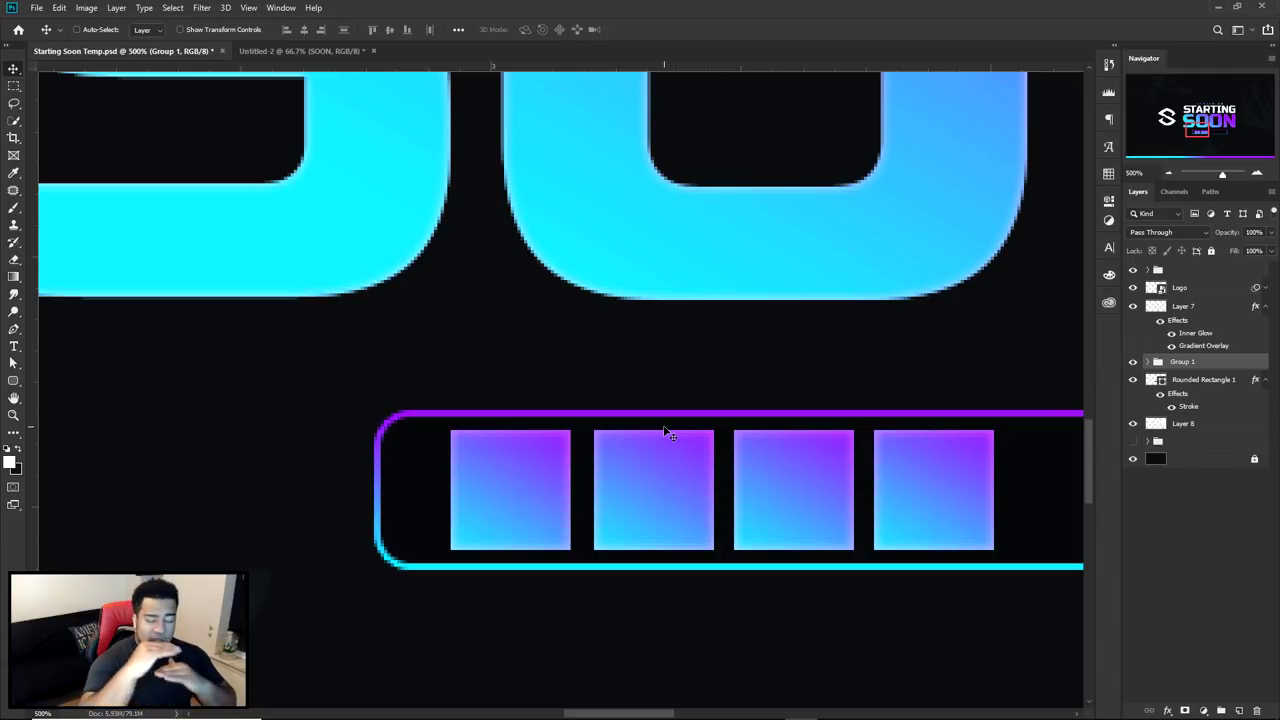
{"action": "key", "text": "ctrl+t"}
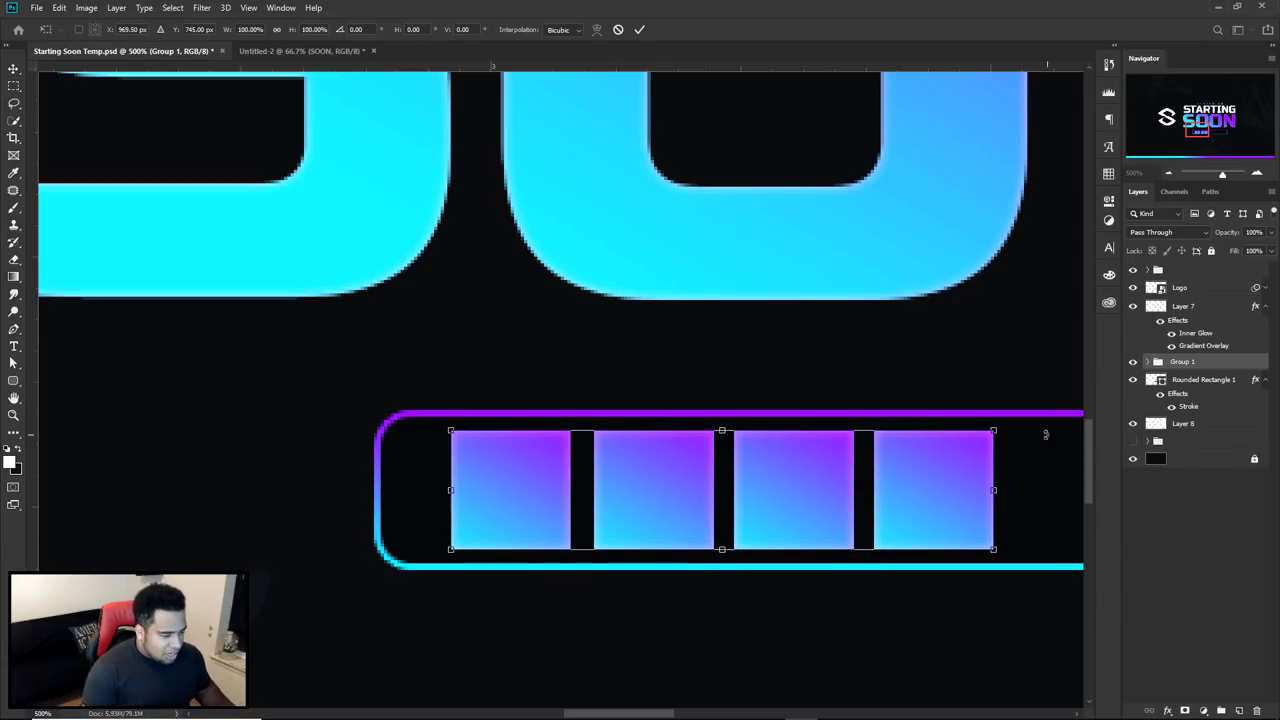
{"action": "left_click_drag", "start_coordinate": [995, 429], "coordinate": [950, 440]}
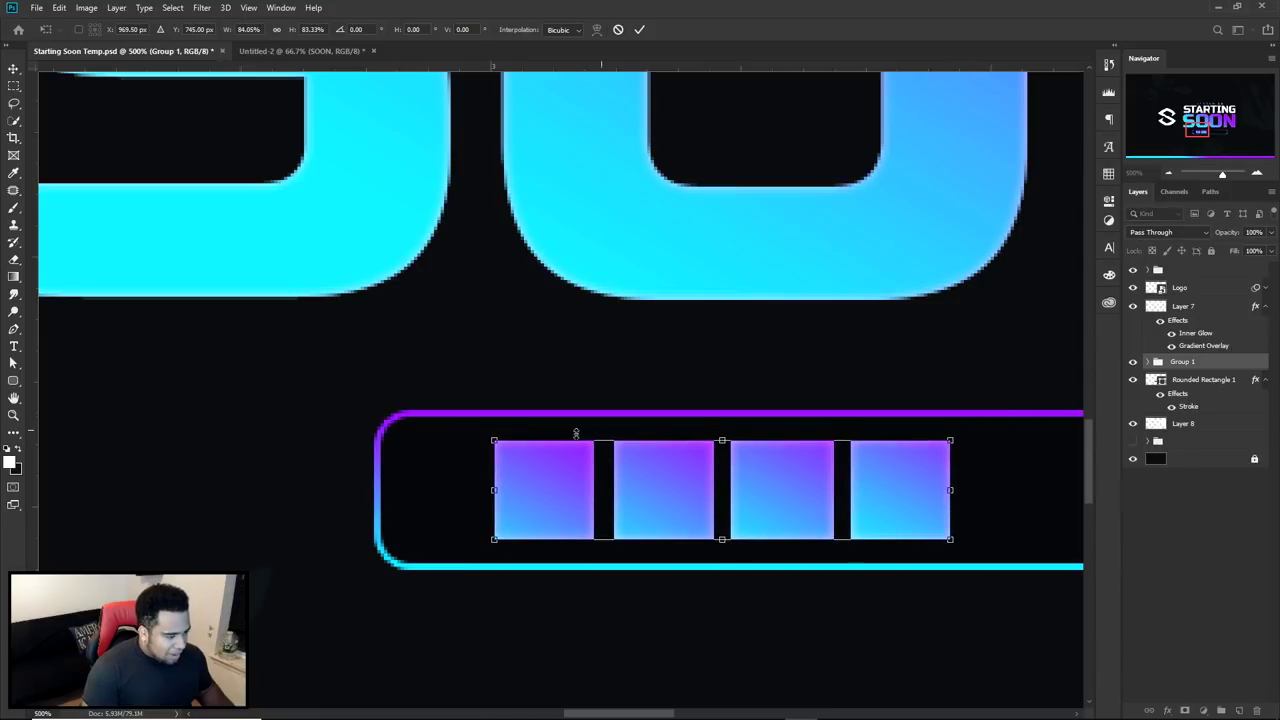
{"action": "key", "text": "Return"}
{"action": "left_click_drag", "start_coordinate": [651, 481], "coordinate": [609, 479]}
Shorten the rounded rectangle from its empty end and recentre it together with the squares beneath SOON
{"action": "key", "text": "ctrl+0"}
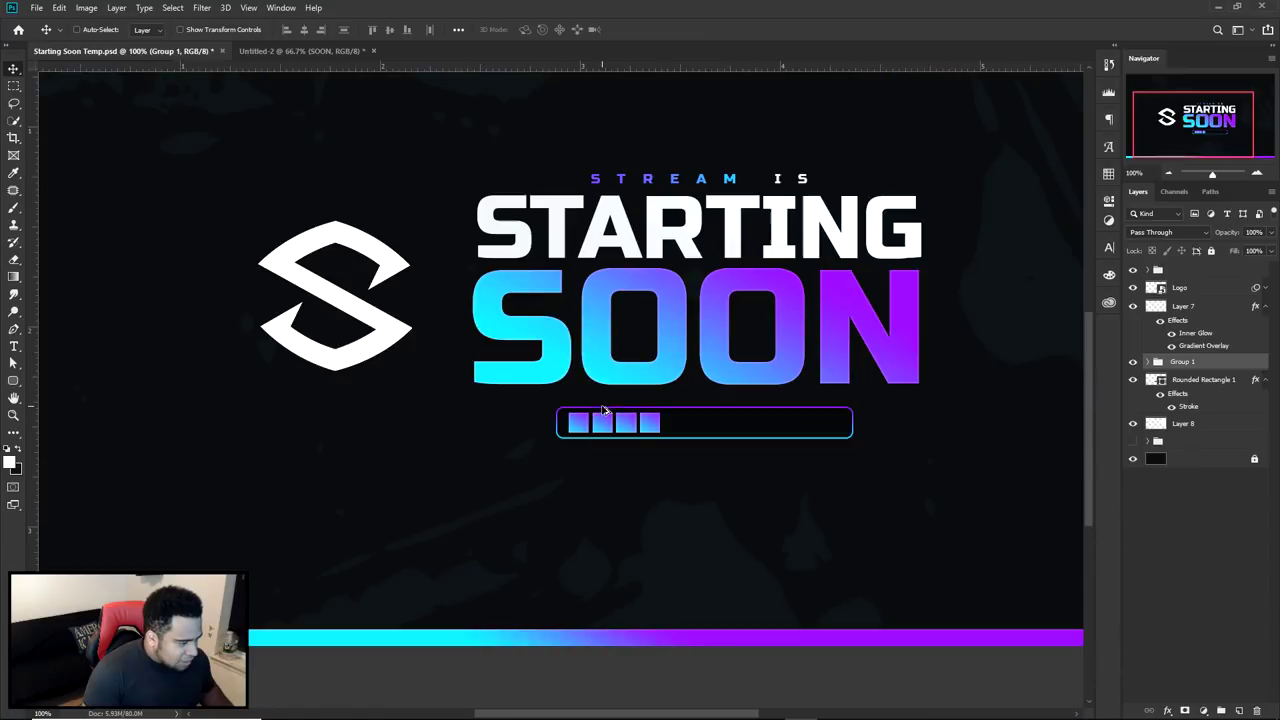
{"action": "key", "text": "ctrl+1"}
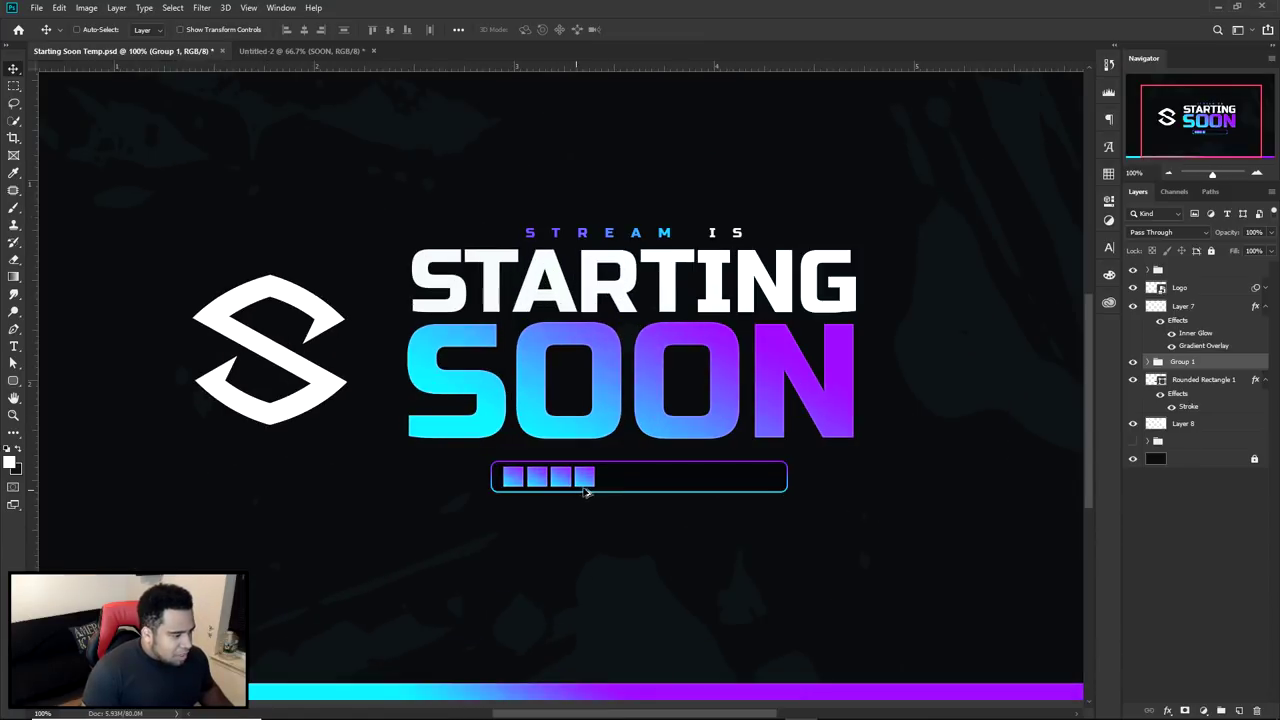
{"action": "left_click", "coordinate": [663, 481]}
{"action": "key", "text": "ctrl+t"}
{"action": "left_click_drag", "start_coordinate": [785, 477], "coordinate": [707, 450]}
{"action": "key", "text": "Return"}
{"action": "left_click", "coordinate": [1183, 362]}
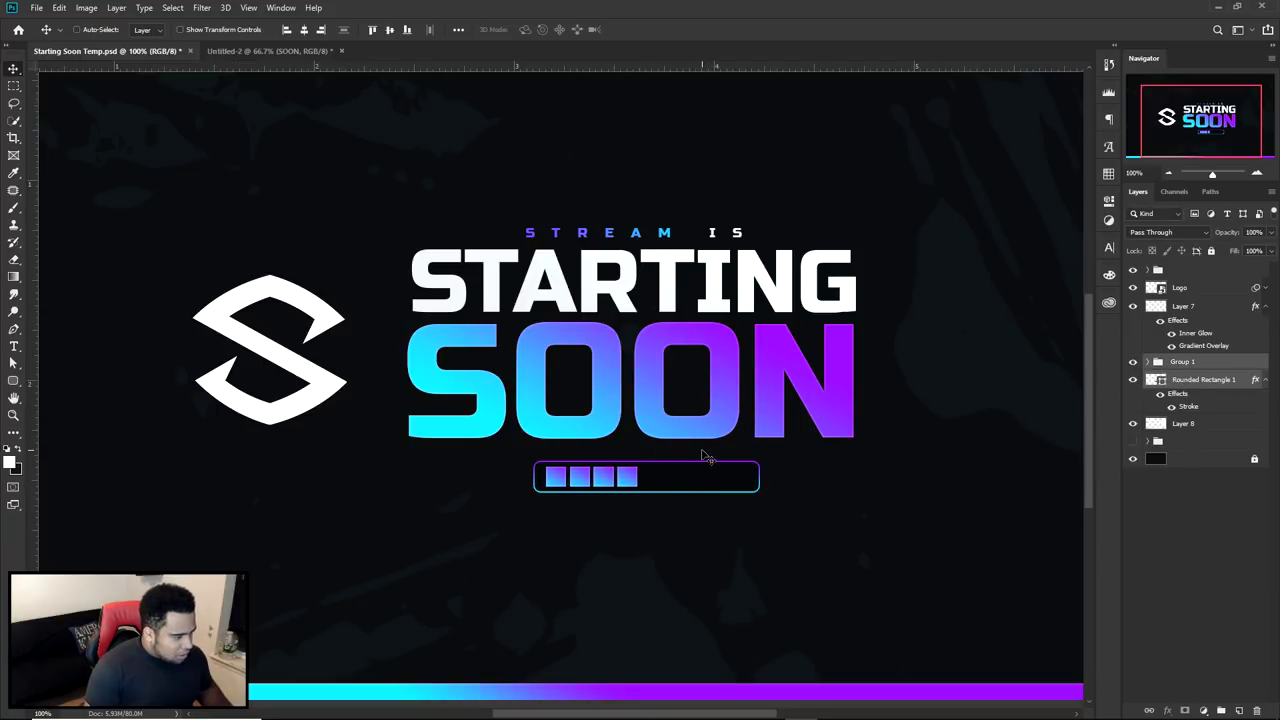
Hide the grunge texture layer, Layer 8
{"action": "key", "text": "ctrl+minus"}
{"action": "key", "text": "ctrl+minus"}
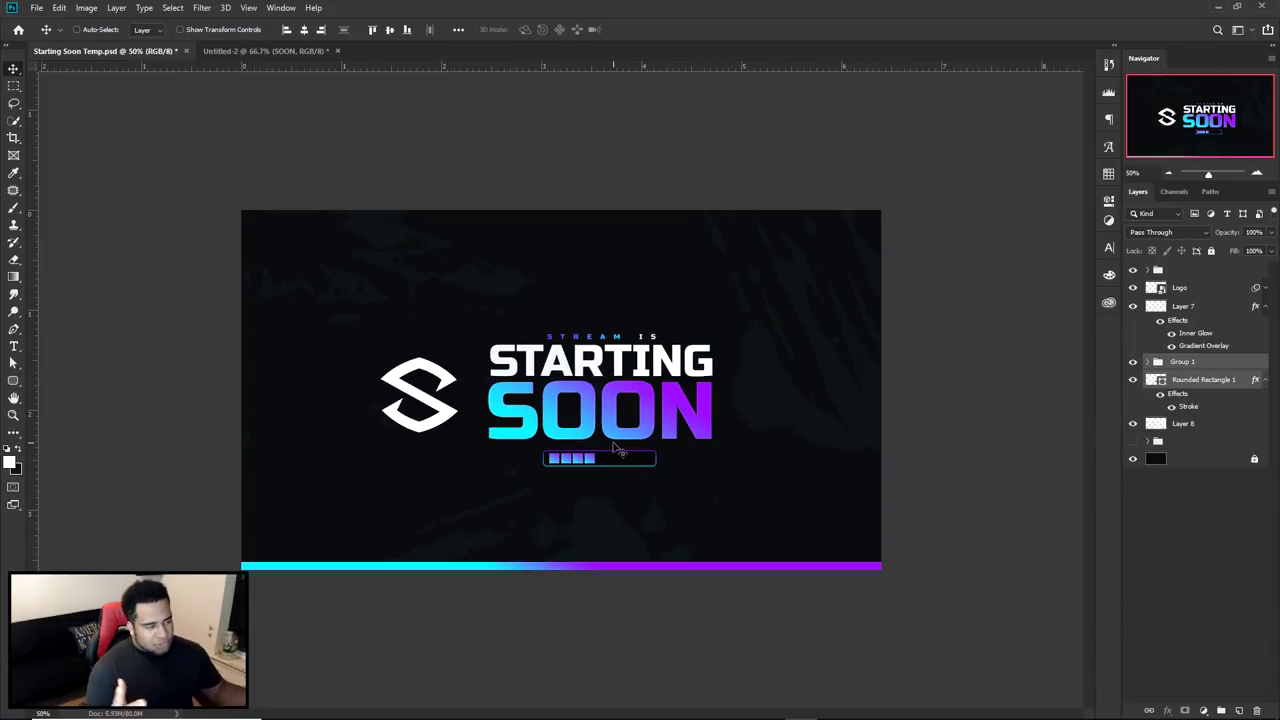
{"action": "key", "text": "ctrl"}
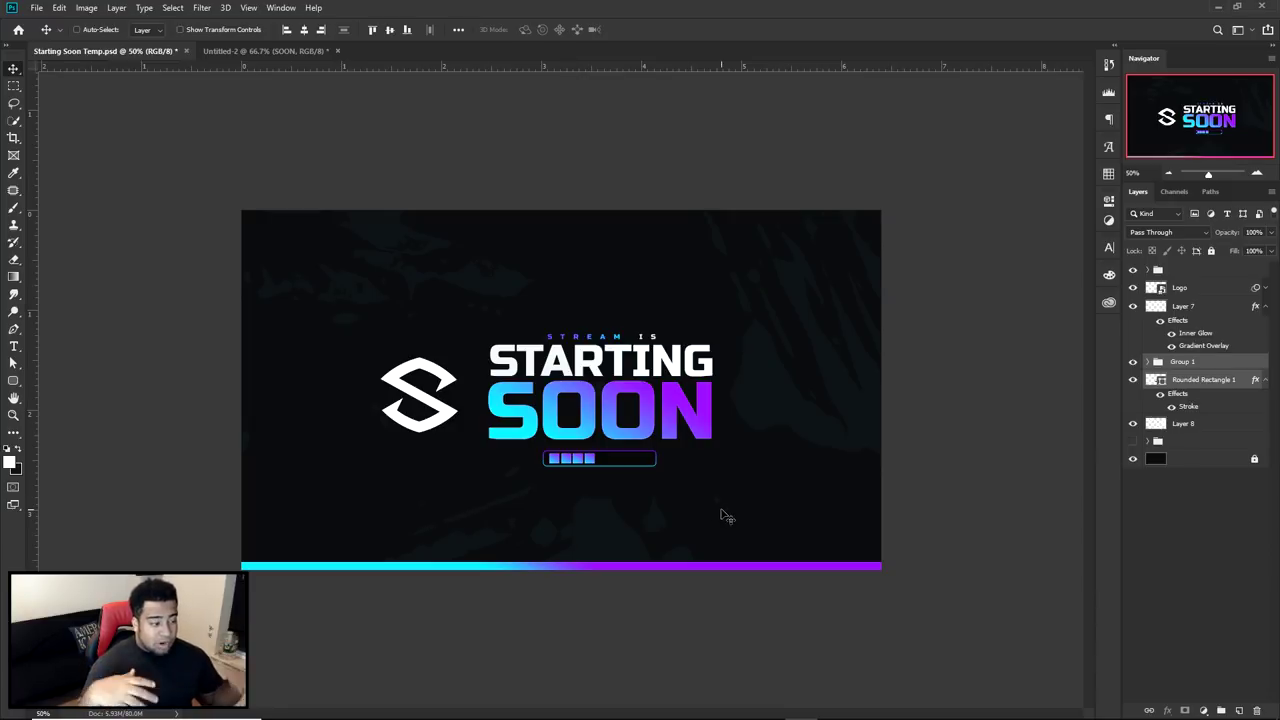
{"action": "left_click", "coordinate": [786, 400], "text": "ctrl"}
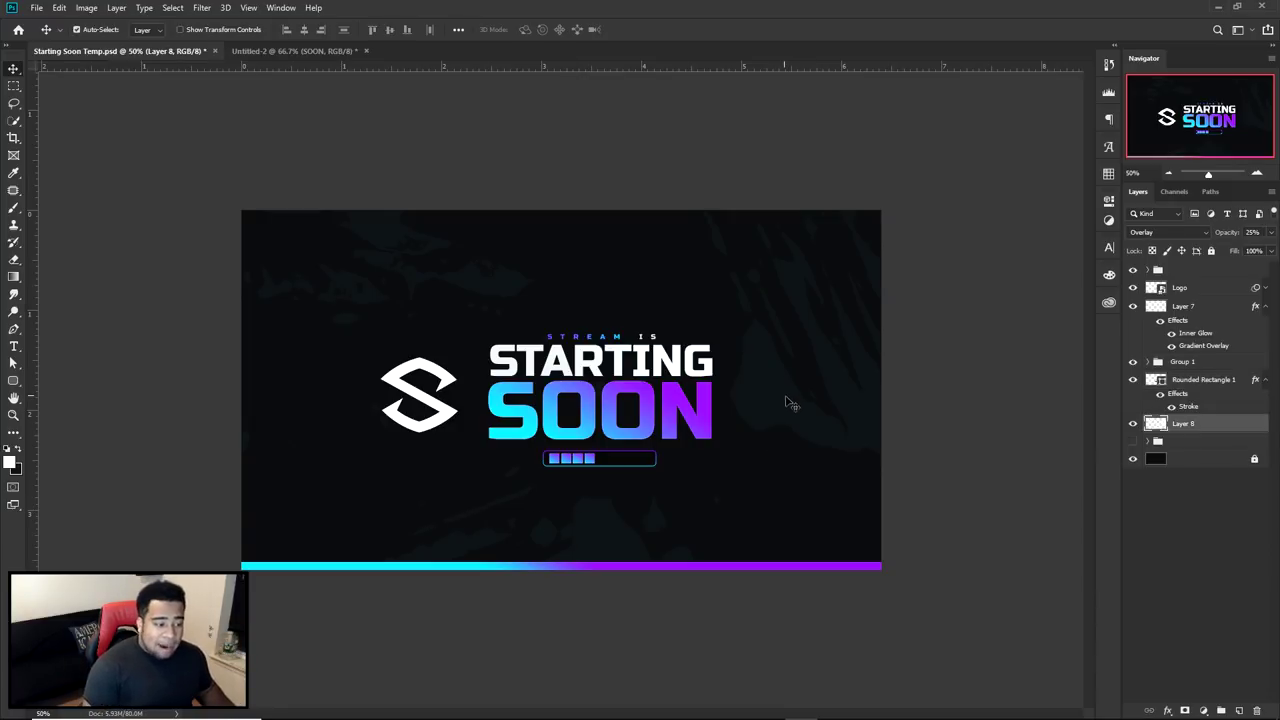
{"action": "left_click", "coordinate": [1133, 424]}
Duplicate the logo, enlarge the copy to overflow the canvas's right half, and move its layer directly below Rounded Rectangle 1
{"action": "left_click_drag", "start_coordinate": [420, 368], "coordinate": [565, 375]}
{"action": "key", "text": "ctrl+t"}
{"action": "key", "text": "Return"}
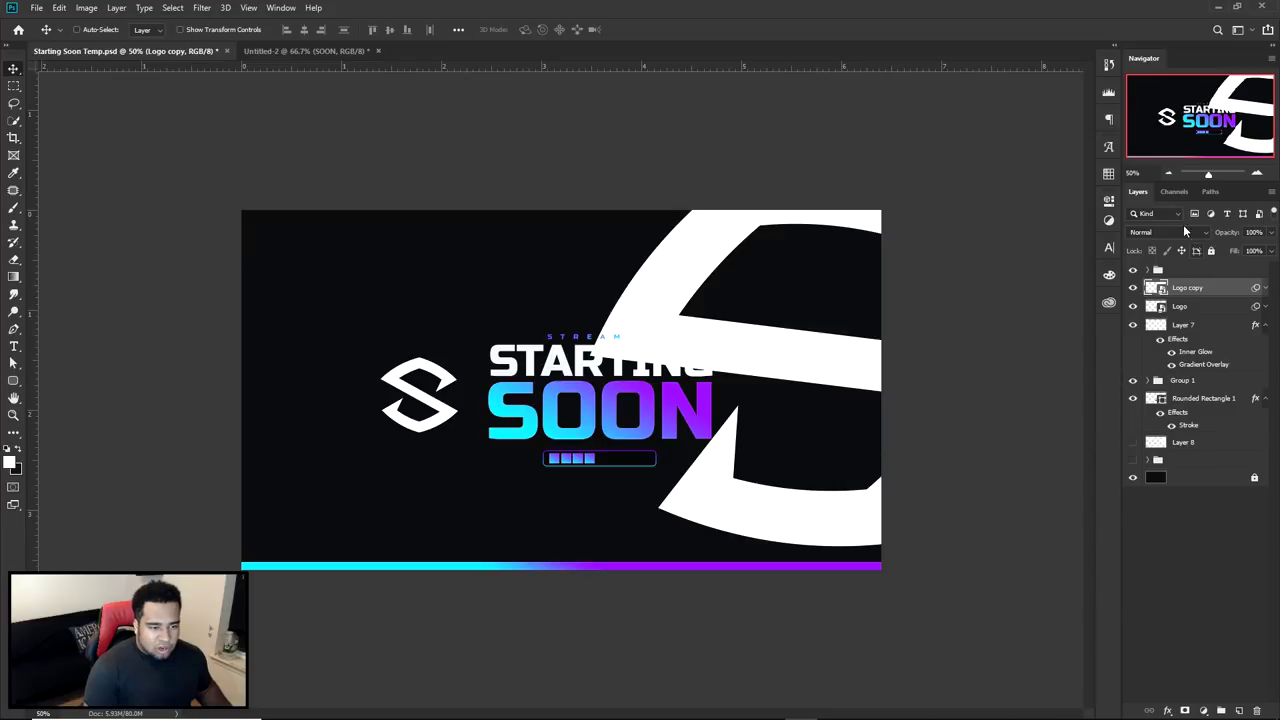
{"action": "left_click_drag", "start_coordinate": [1193, 287], "coordinate": [1192, 428]}
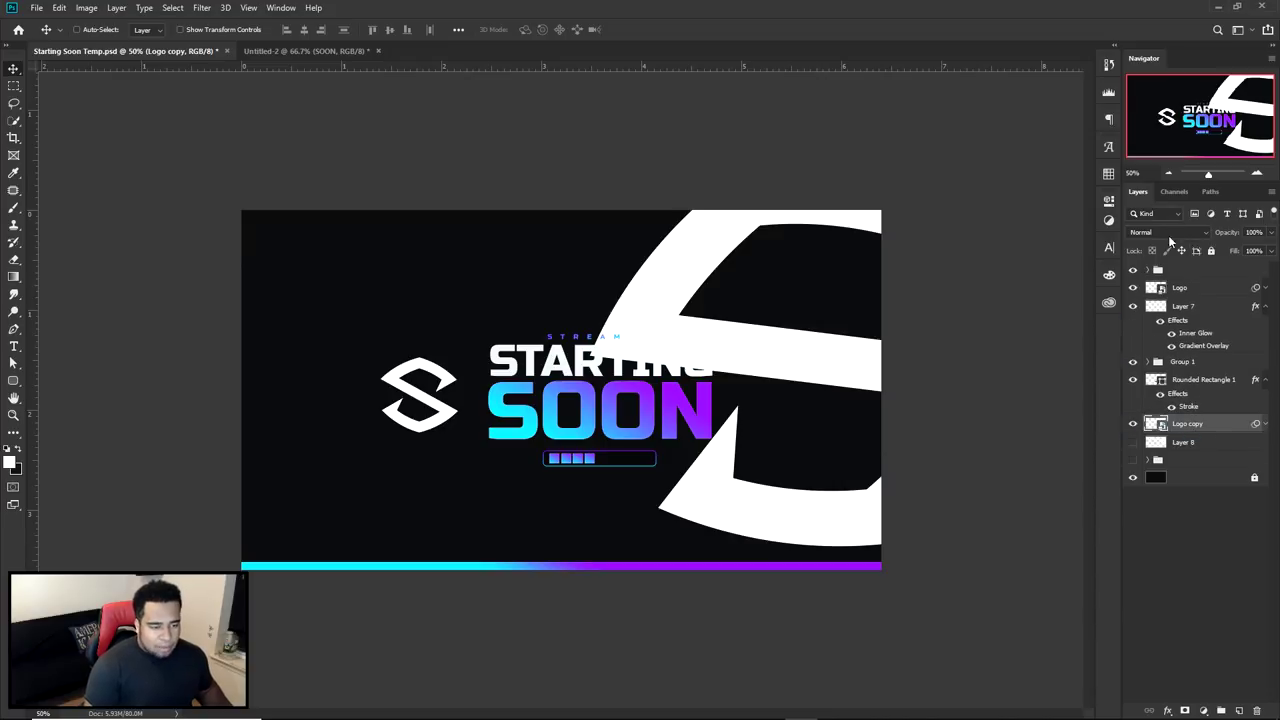
Set the oversized logo copy to Overlay blending at 54% opacity
{"action": "left_click", "coordinate": [1172, 232]}
{"action": "left_click", "coordinate": [1160, 375]}
{"action": "left_click", "coordinate": [1270, 235]}
{"action": "left_click_drag", "start_coordinate": [1270, 235], "coordinate": [1243, 250]}
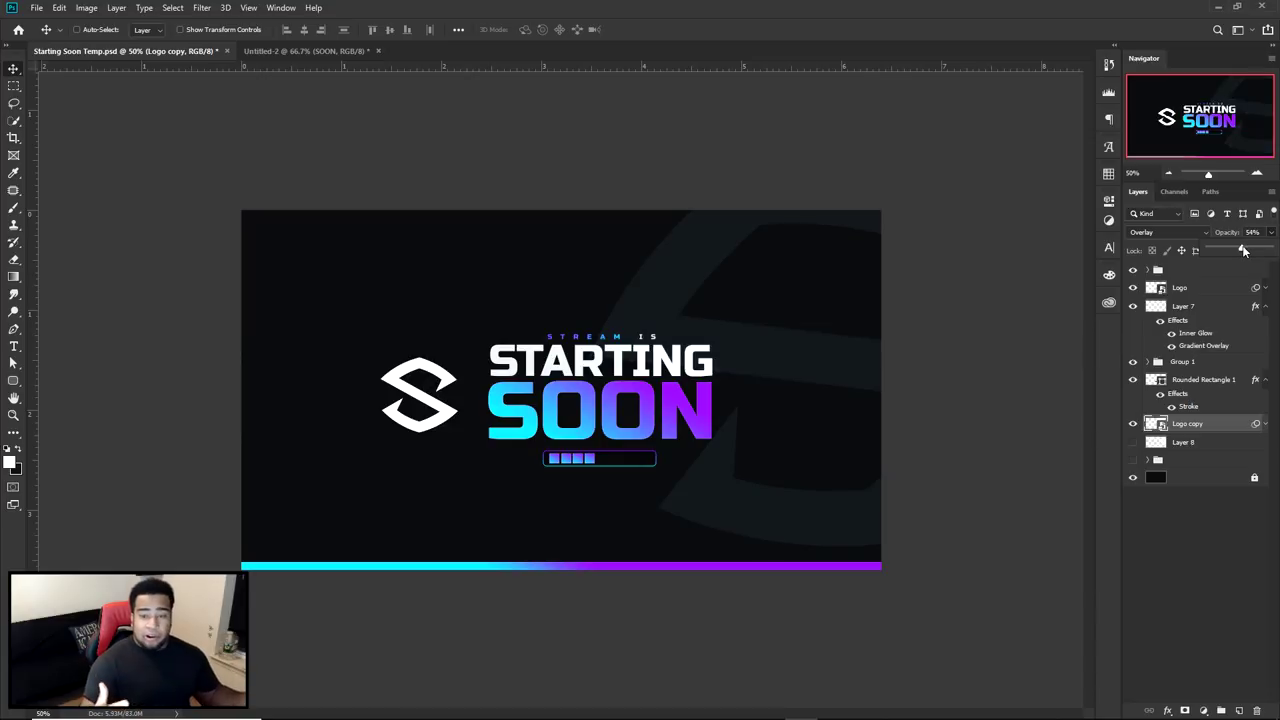
Try covering the canvas with three more copies of the faded oversized logo, and delete these extra copies
{"action": "left_click_drag", "start_coordinate": [803, 374], "coordinate": [537, 234]}
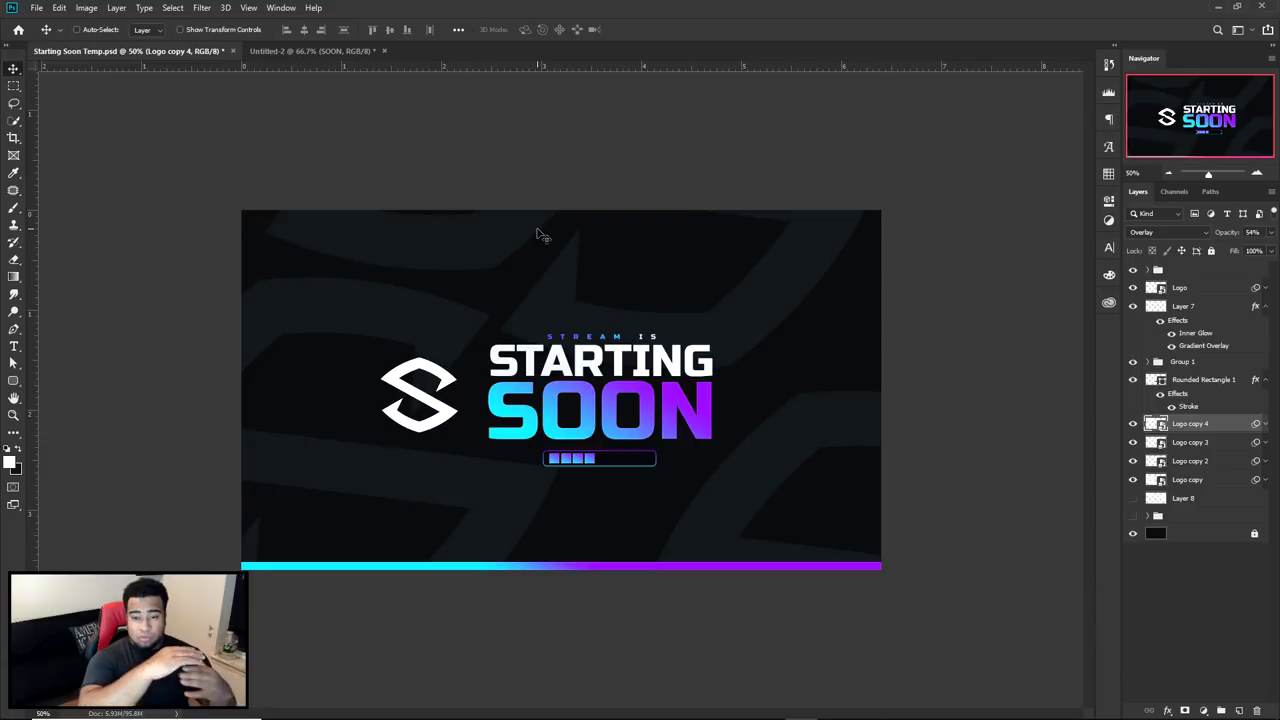
{"action": "key", "text": "Delete"}
{"action": "key", "text": "Delete"}
{"action": "key", "text": "Delete"}
Hide the Logo copy layer and show the grunge texture on Layer 8
{"action": "left_click", "coordinate": [1133, 424]}
{"action": "left_click", "coordinate": [1133, 442]}
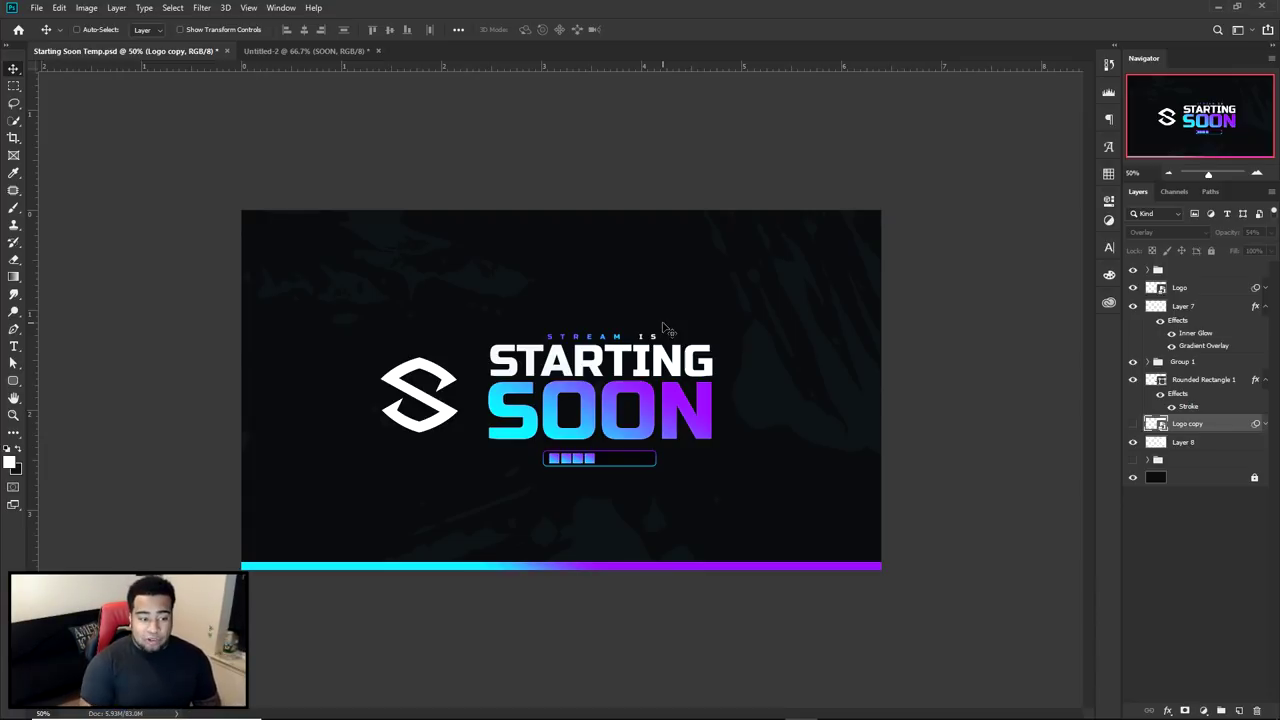
Move Layer 1, STREAM IS, SOON and STARTING out of their group, delete the empty group, and collapse the SOON effects list
{"action": "left_click", "coordinate": [1133, 270]}
{"action": "left_click", "coordinate": [1133, 270]}
{"action": "left_click", "coordinate": [1133, 270]}
{"action": "left_click", "coordinate": [1133, 271]}
{"action": "left_click", "coordinate": [1133, 271]}
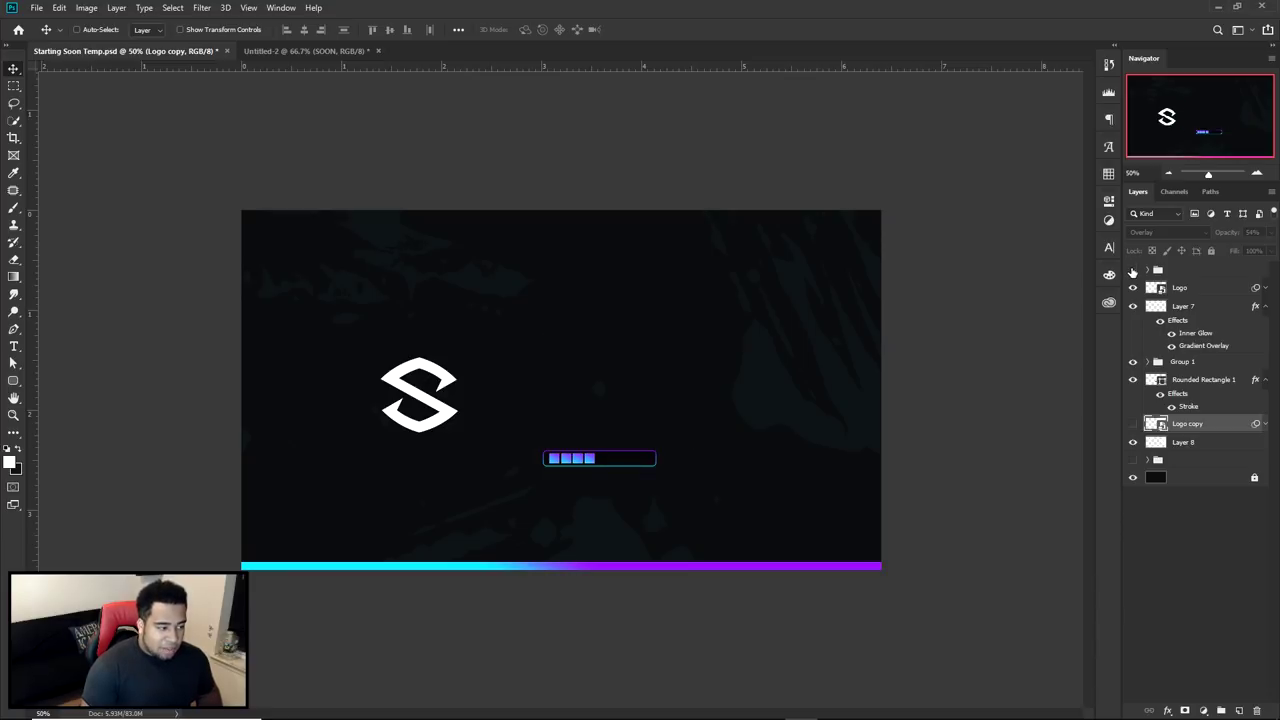
{"action": "left_click", "coordinate": [1133, 271]}
{"action": "left_click", "coordinate": [1148, 271]}
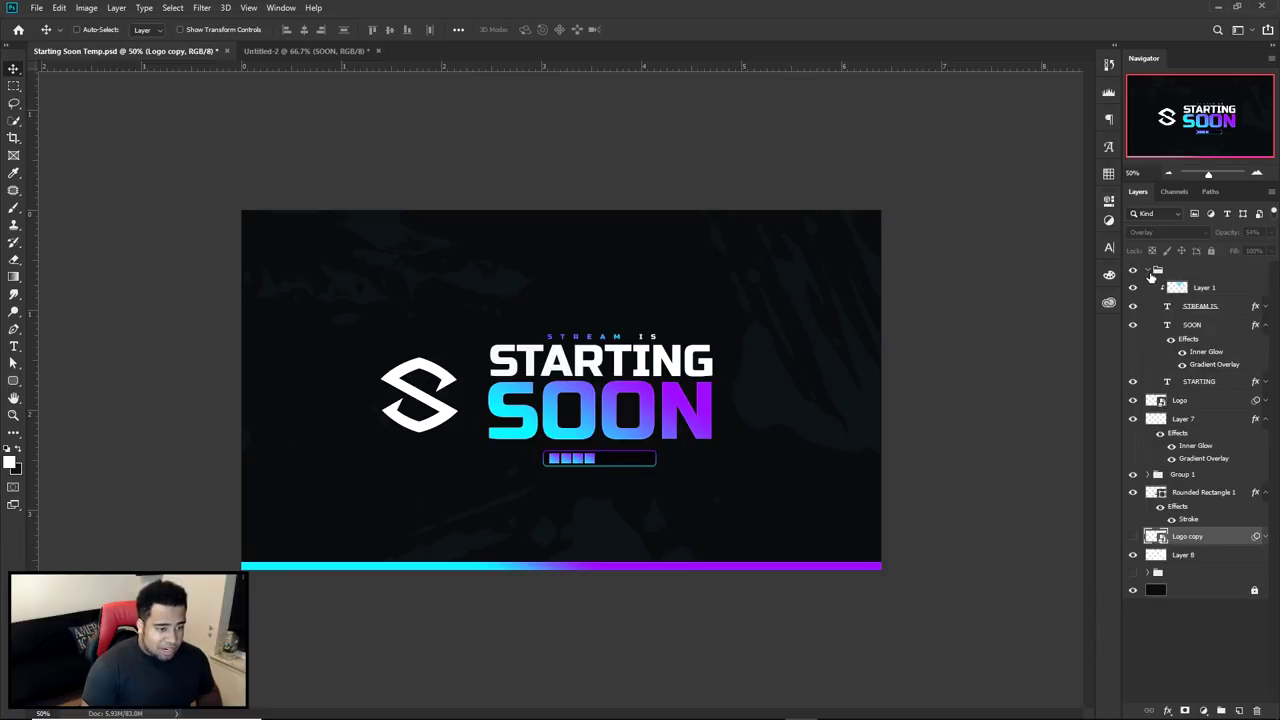
{"action": "left_click", "coordinate": [1214, 288]}
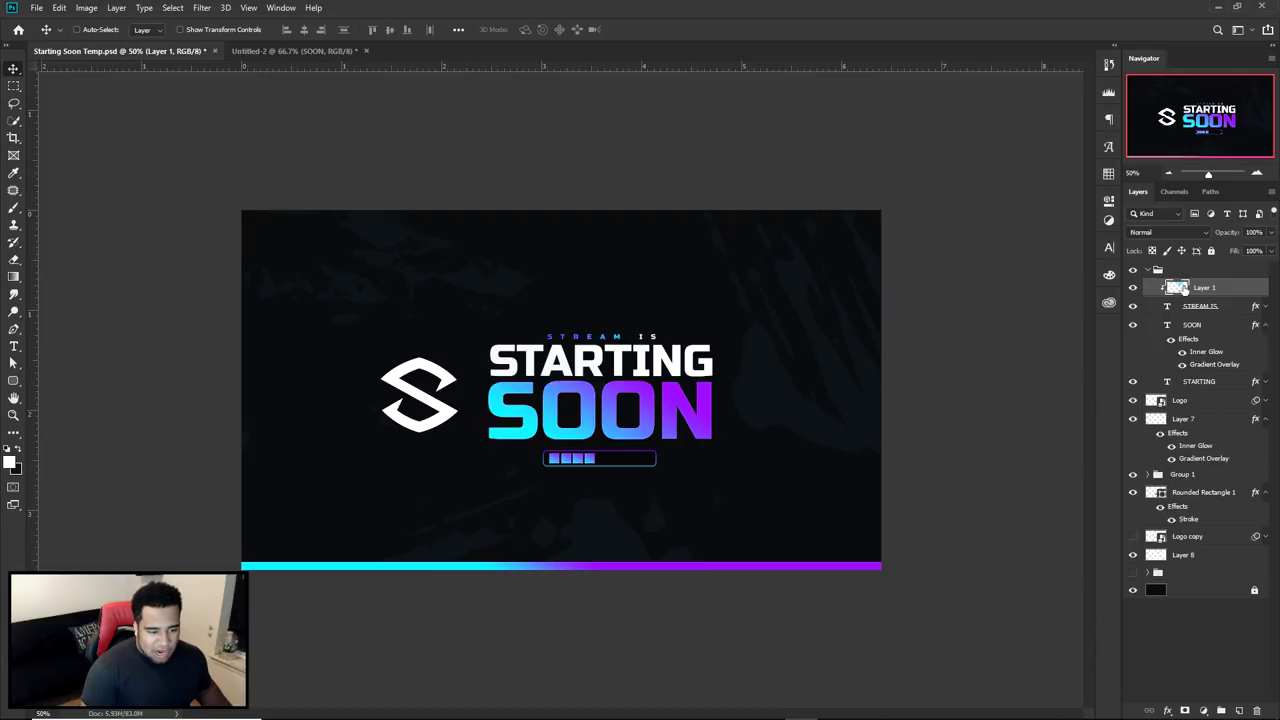
{"action": "left_click", "coordinate": [1133, 271]}
{"action": "left_click", "coordinate": [1133, 271]}
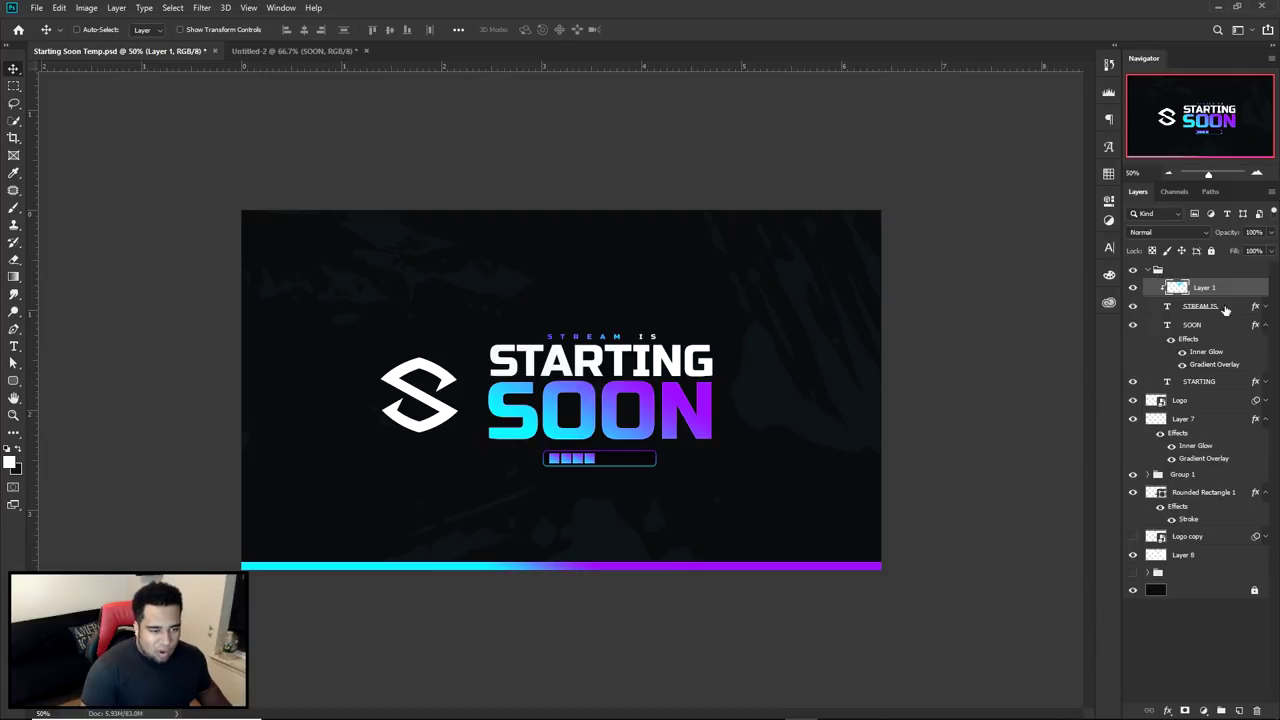
{"action": "left_click", "coordinate": [1205, 385], "text": "shift"}
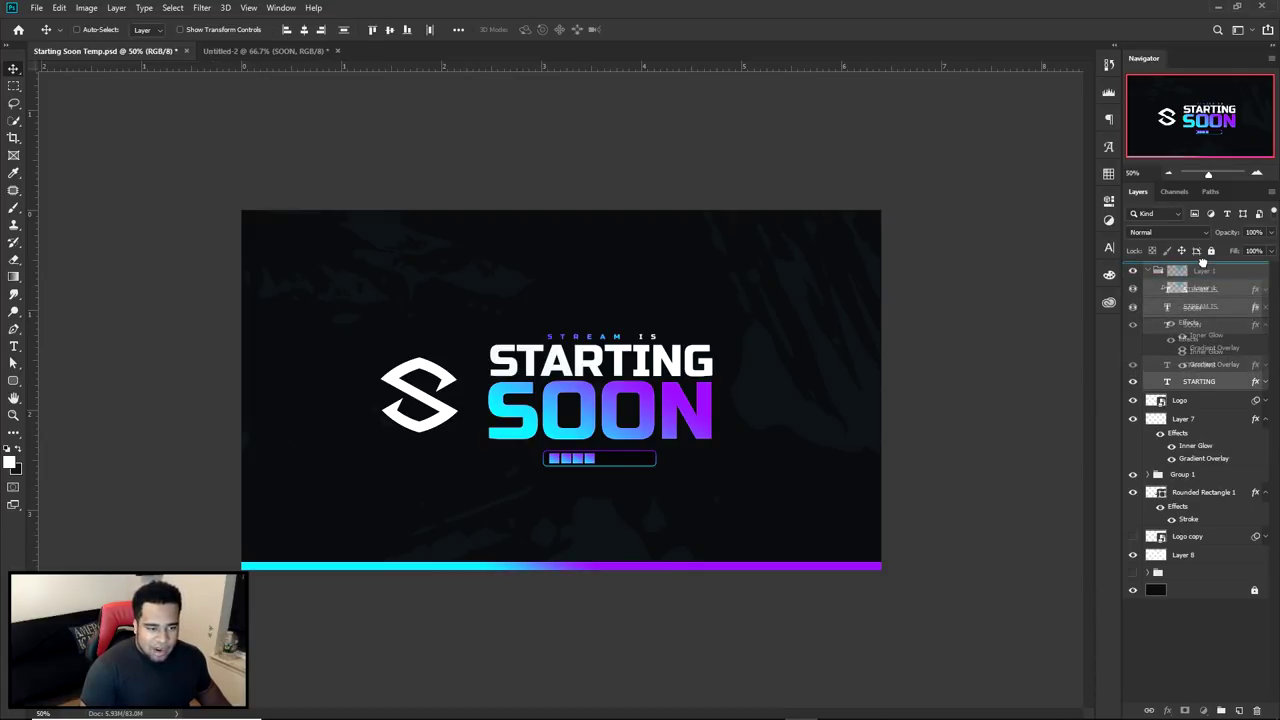
{"action": "left_click_drag", "start_coordinate": [1203, 262], "coordinate": [1202, 264]}
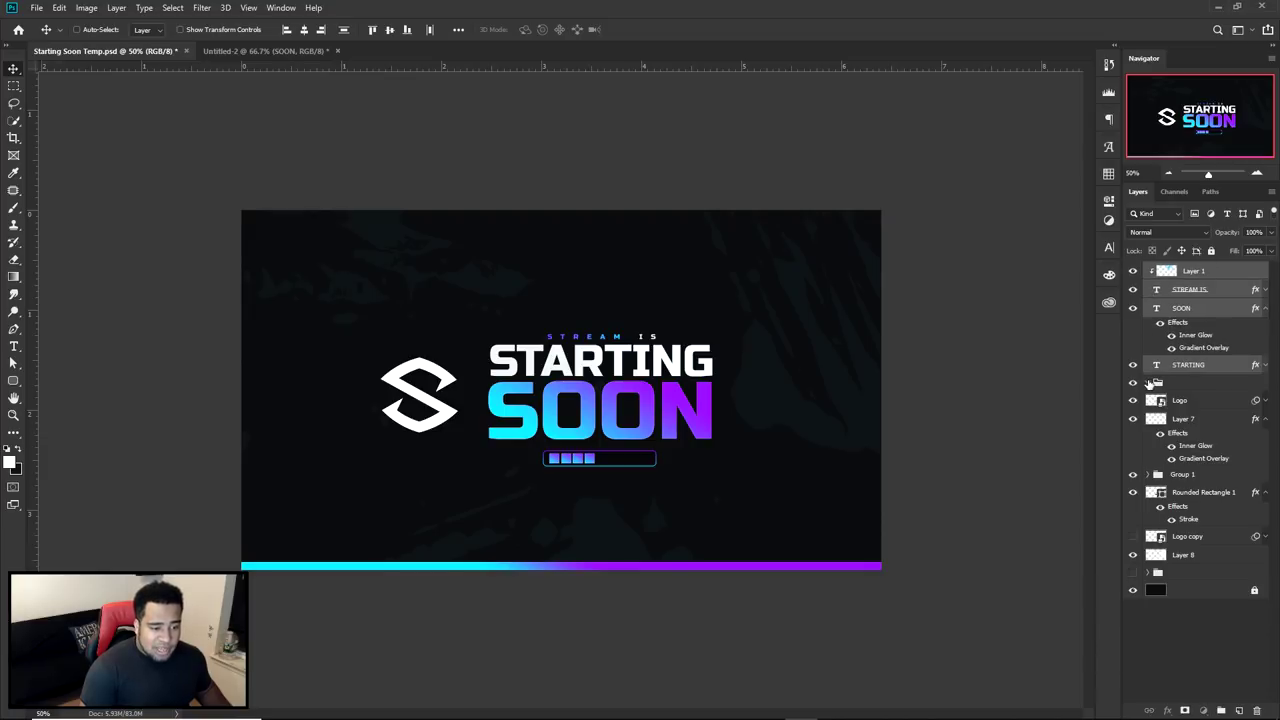
{"action": "left_click", "coordinate": [1179, 384]}
{"action": "key", "text": "Delete"}
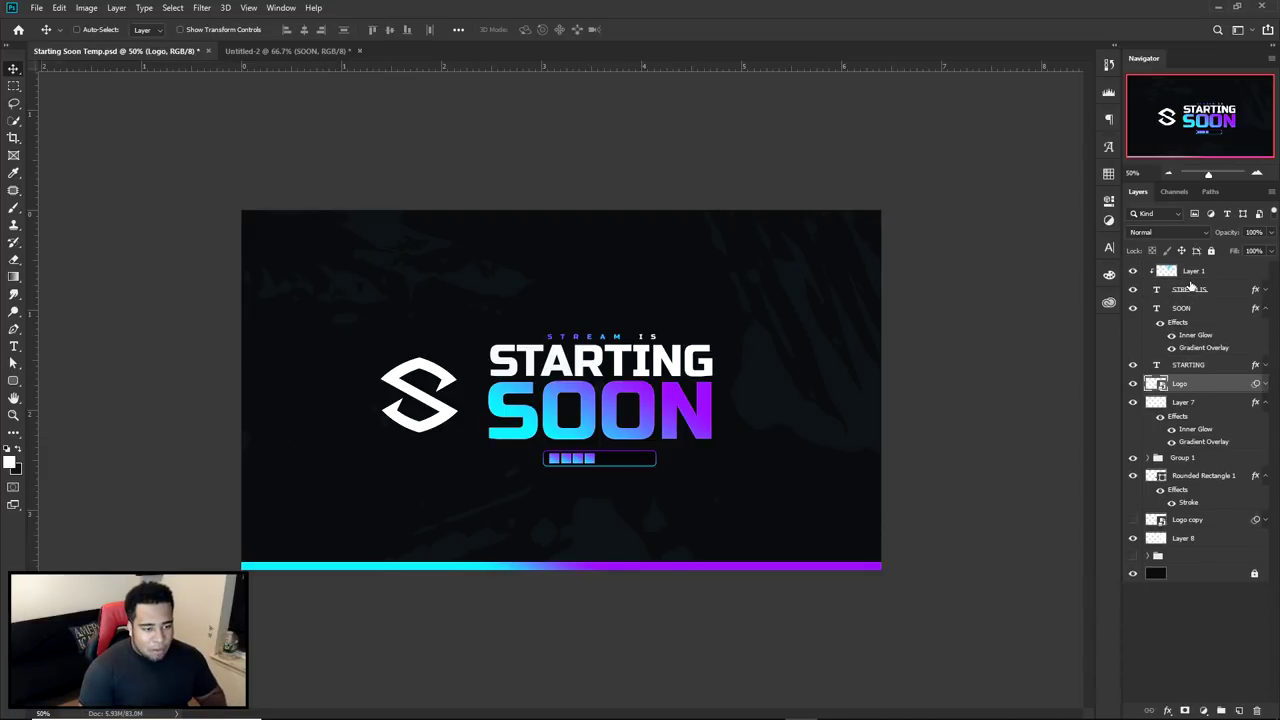
{"action": "left_click", "coordinate": [1265, 309]}
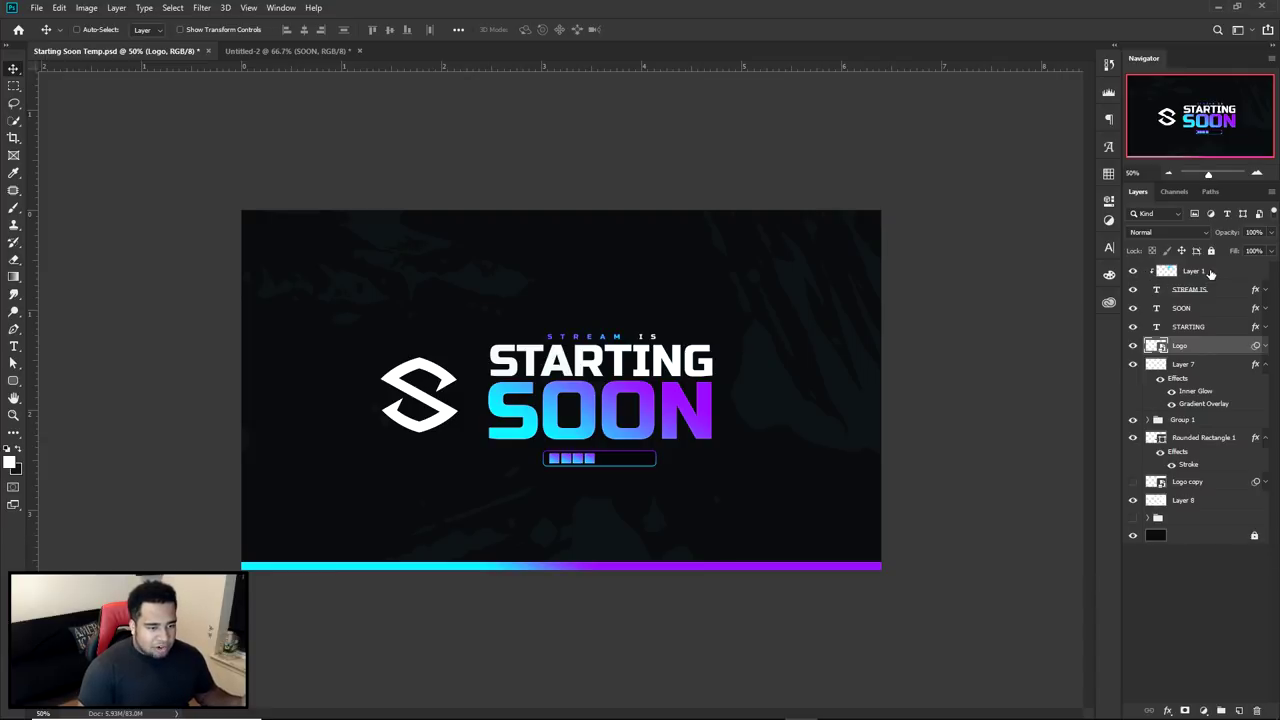
Rename Layer 7, the gradient strip along the canvas's lower edge, as bar
{"action": "left_click", "coordinate": [1195, 271]}
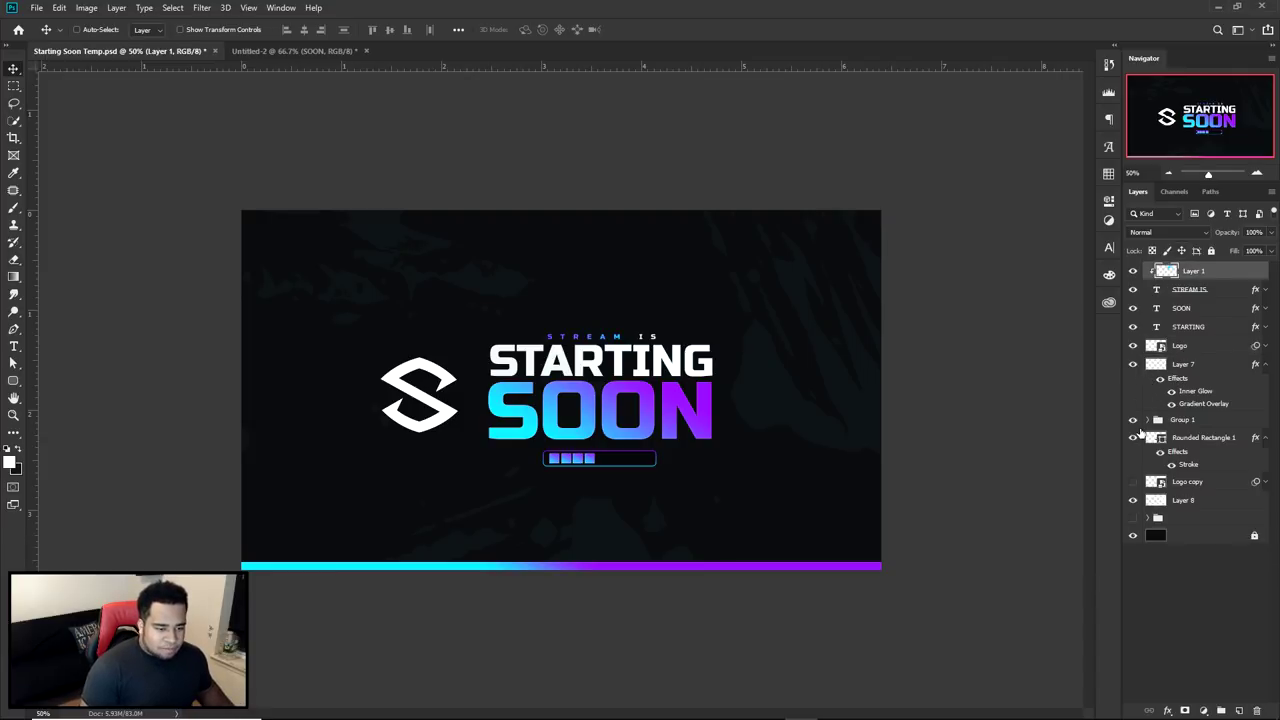
{"action": "left_click", "coordinate": [1133, 364]}
{"action": "left_click", "coordinate": [1133, 364]}
{"action": "double_click", "coordinate": [1184, 364]}
{"action": "type", "text": "bar"}
{"action": "key", "text": "Return"}
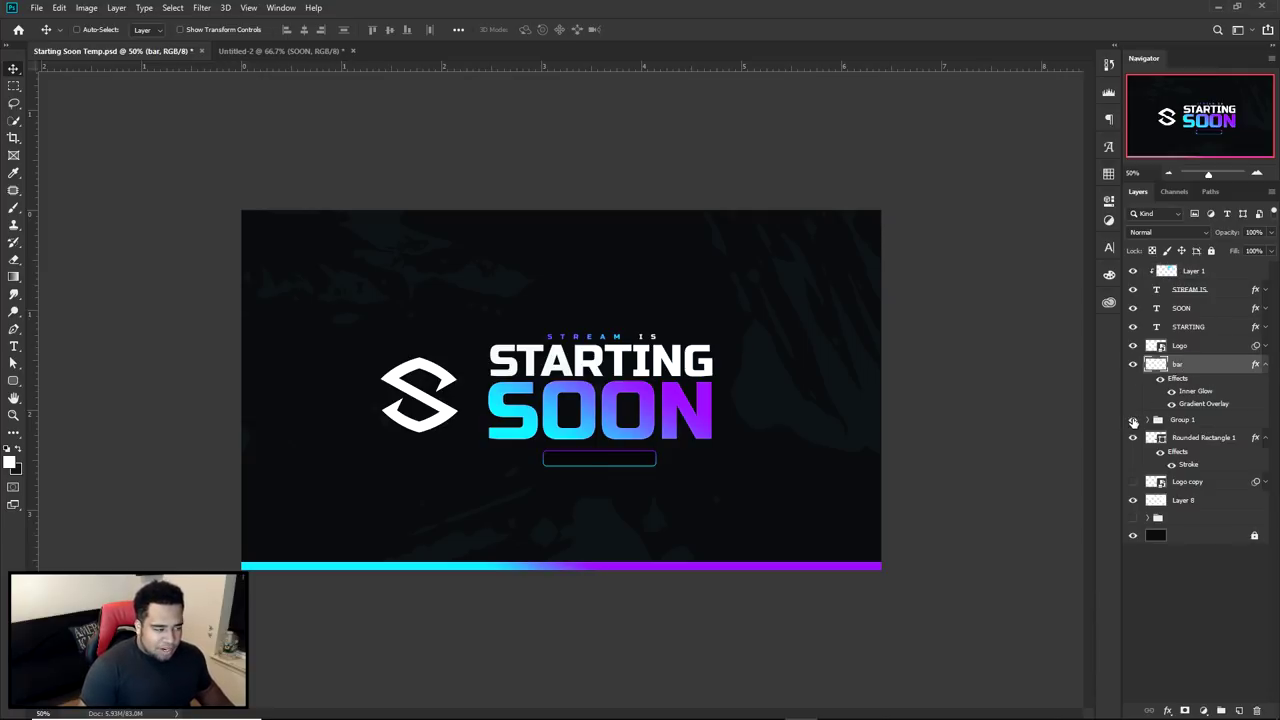
Move the four loading square layers out of Group 1 and delete the empty group
{"action": "left_click", "coordinate": [1150, 420]}
{"action": "left_click", "coordinate": [1205, 438]}
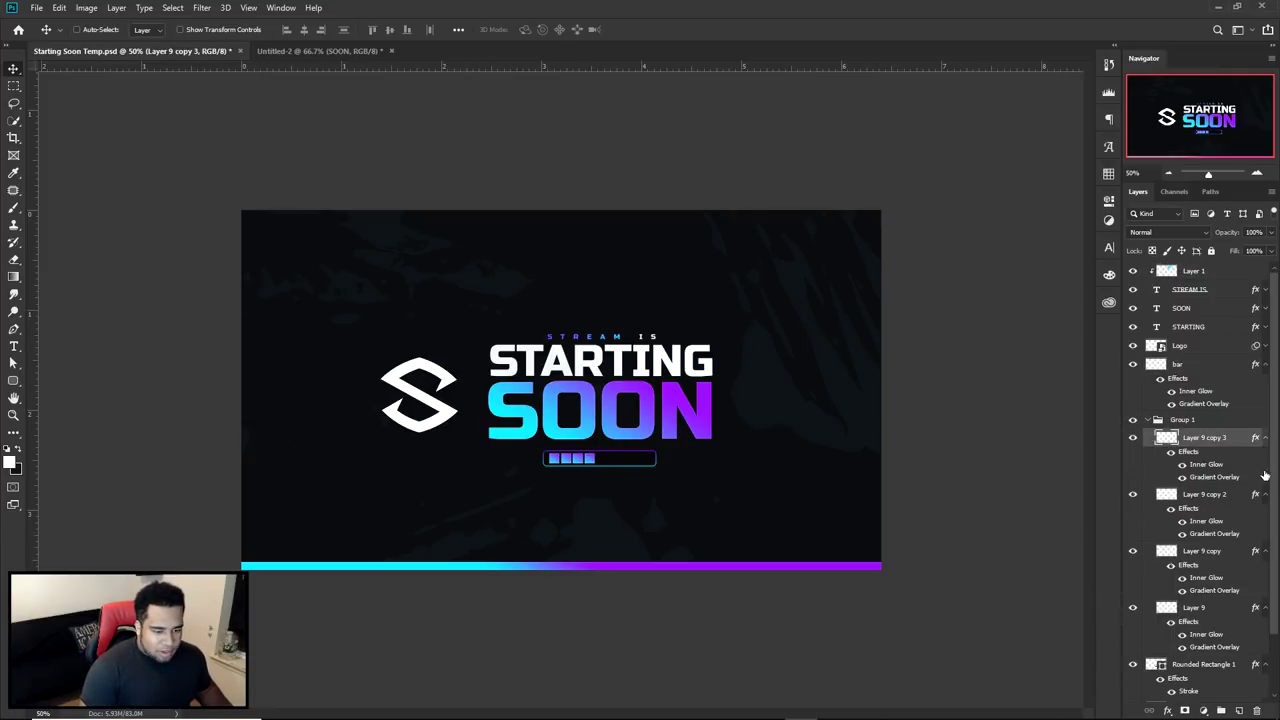
{"action": "left_click", "coordinate": [1205, 622], "text": "shift"}
{"action": "left_click_drag", "start_coordinate": [1208, 448], "coordinate": [1160, 440]}
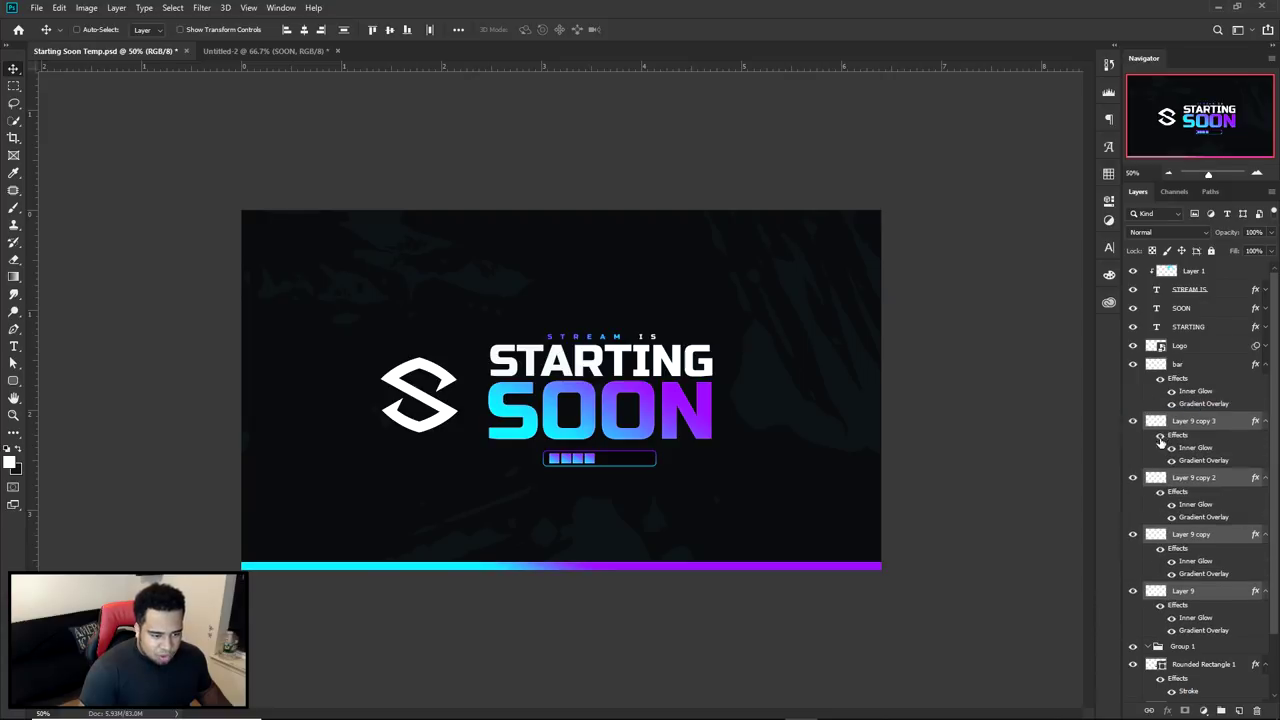
{"action": "left_click", "coordinate": [1180, 646]}
{"action": "key", "text": "Delete"}
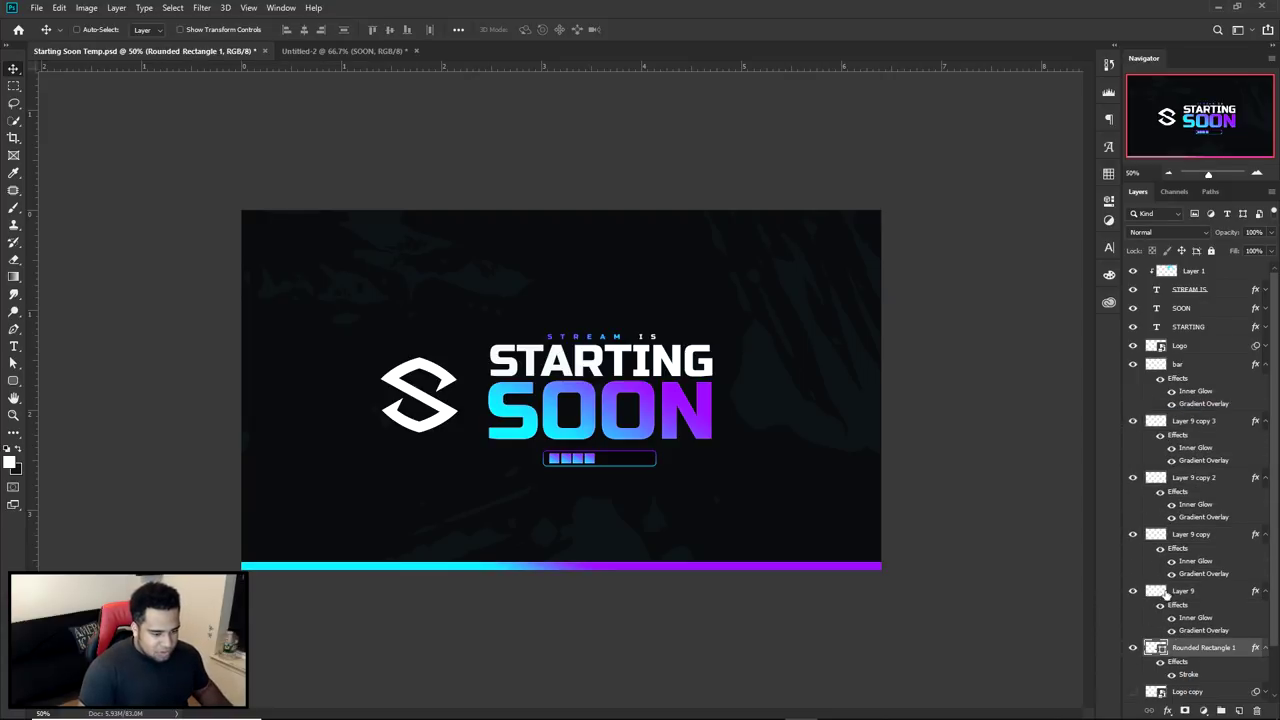
Rename the four loading square layers 1, 2, 3 and 4, starting from Layer 9, and collapse their effects lists
{"action": "double_click", "coordinate": [1183, 591]}
{"action": "type", "text": "1"}
{"action": "key", "text": "Return"}
{"action": "double_click", "coordinate": [1189, 534]}
{"action": "type", "text": "2"}
{"action": "key", "text": "Return"}
{"action": "double_click", "coordinate": [1196, 477]}
{"action": "type", "text": "3"}
{"action": "key", "text": "Return"}
{"action": "double_click", "coordinate": [1194, 421]}
{"action": "type", "text": "4"}
{"action": "key", "text": "Return"}
{"action": "left_click", "coordinate": [1265, 421]}
{"action": "left_click", "coordinate": [1265, 439]}
{"action": "left_click", "coordinate": [1265, 458]}
{"action": "left_click", "coordinate": [1265, 477]}
Rename the Rounded Rectangle 1 layer as loading bar
{"action": "left_click", "coordinate": [1133, 496]}
{"action": "left_click", "coordinate": [1133, 496]}
{"action": "double_click", "coordinate": [1198, 495]}
{"action": "type", "text": "st"}
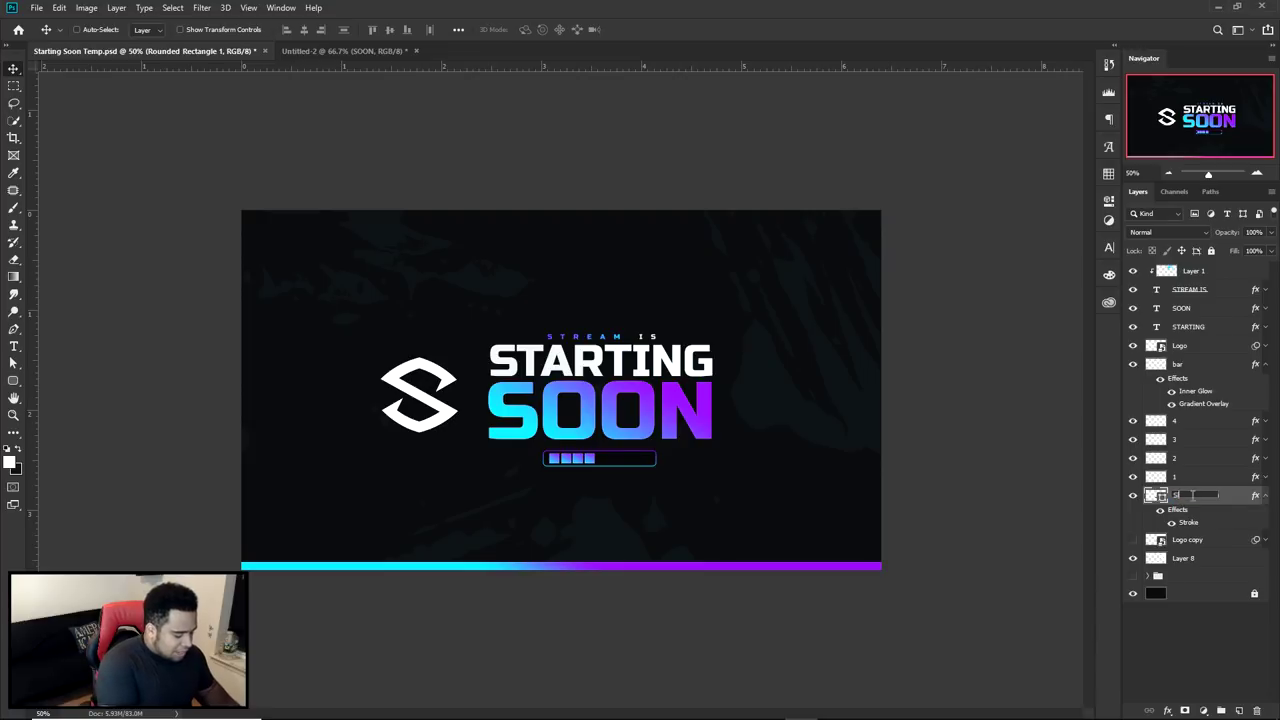
{"action": "type", "text": "ading bar"}
{"action": "key", "text": "Return"}
Delete the hidden Logo copy layer and rename Layer 8 as pattern
{"action": "left_click", "coordinate": [1168, 541]}
{"action": "key", "text": "Delete"}
{"action": "left_click", "coordinate": [1134, 540]}
{"action": "left_click", "coordinate": [1134, 540]}
{"action": "double_click", "coordinate": [1184, 540]}
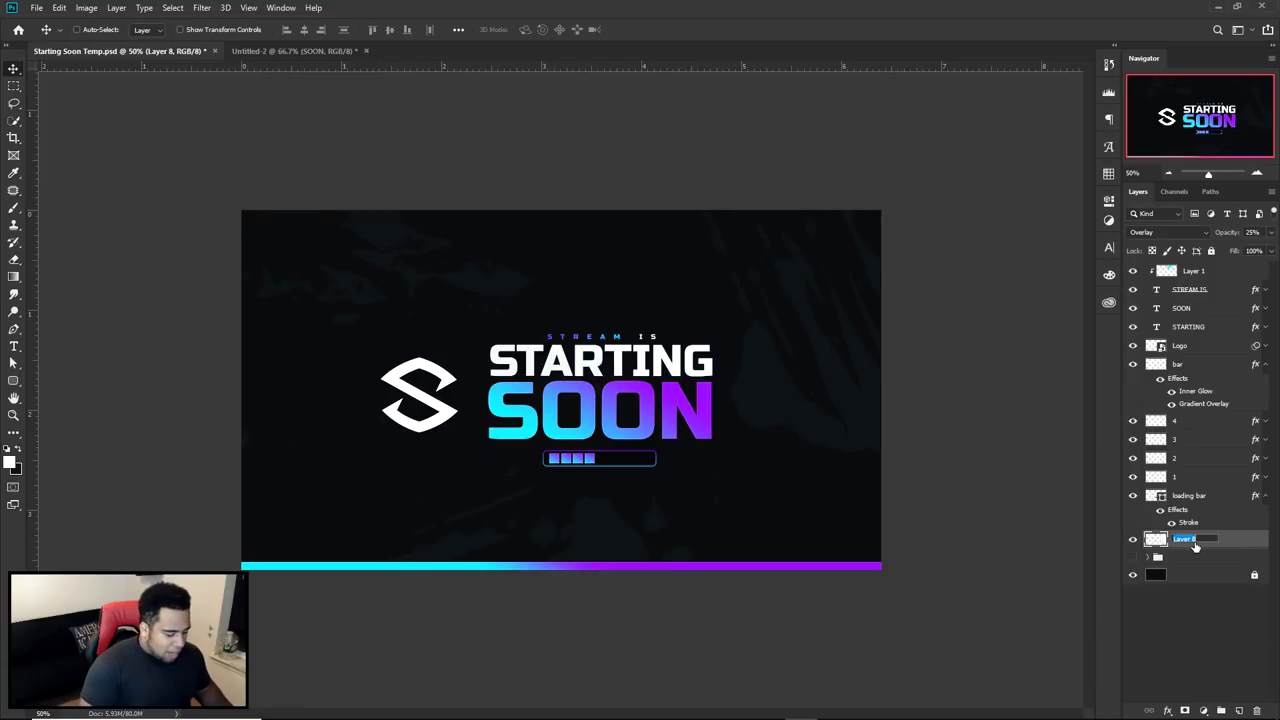
{"action": "type", "text": "pattern"}
{"action": "key", "text": "Return"}
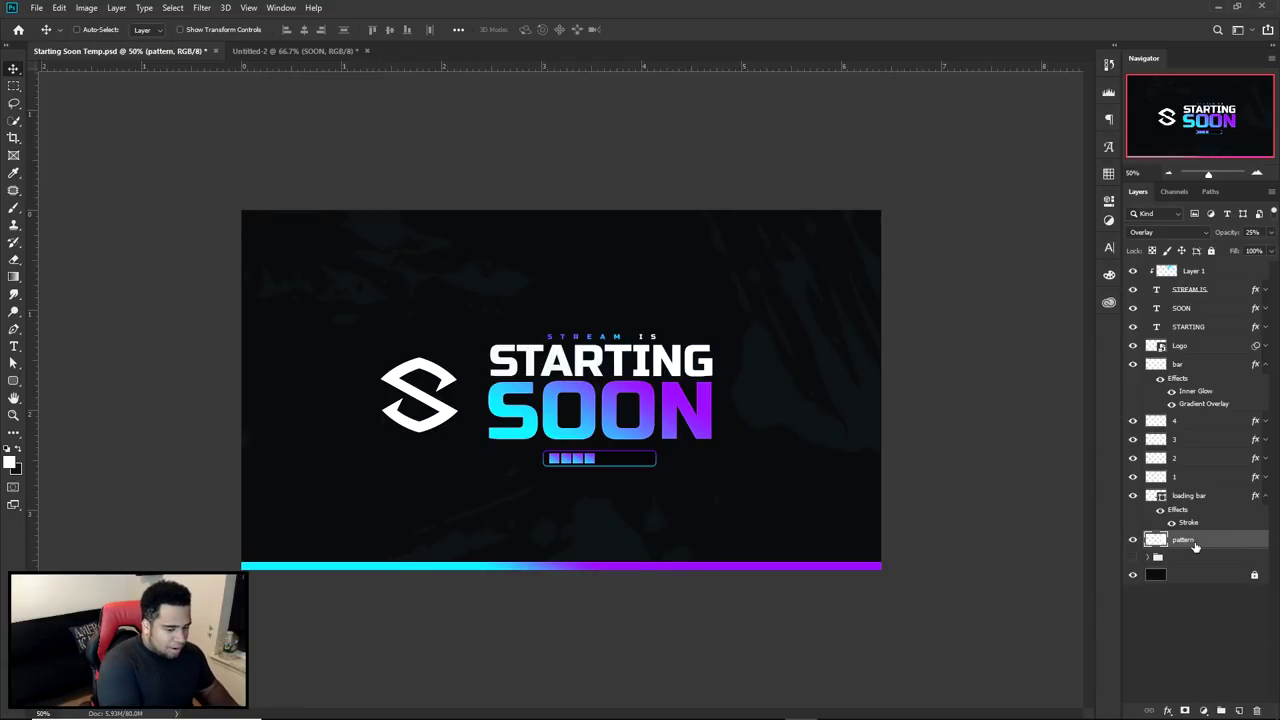
{"action": "left_click", "coordinate": [1185, 557]}
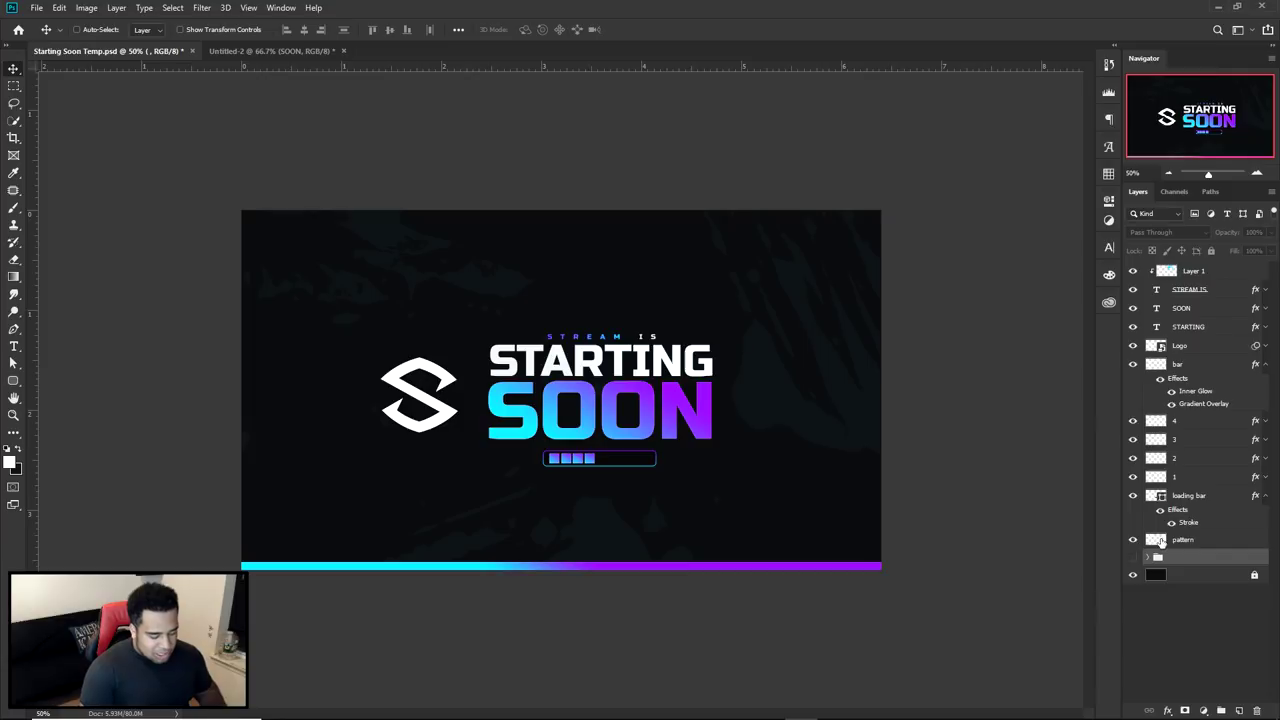
{"action": "left_click", "coordinate": [1134, 557]}
{"action": "left_click", "coordinate": [1134, 557]}
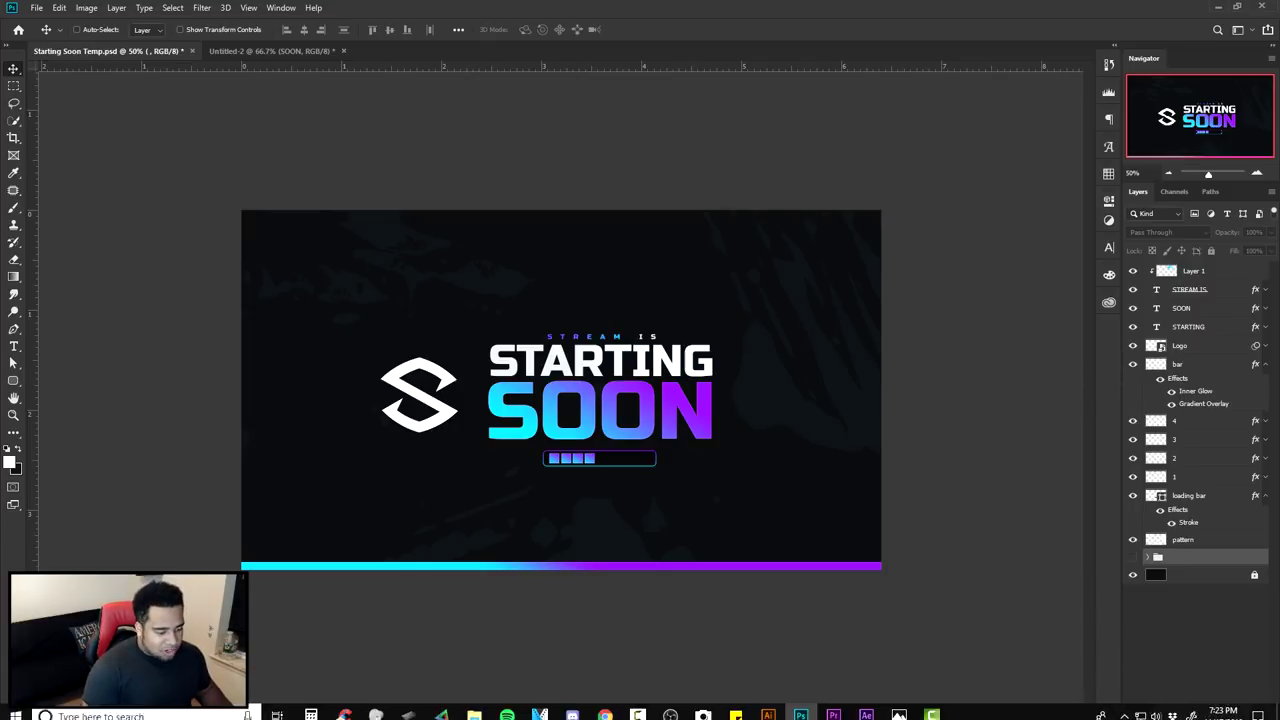
Switch to After Effects and examine how the clipped gradient and STREAM IS text are nested in their own composition
{"action": "left_click", "coordinate": [834, 706]}
{"action": "left_click", "coordinate": [140, 488]}
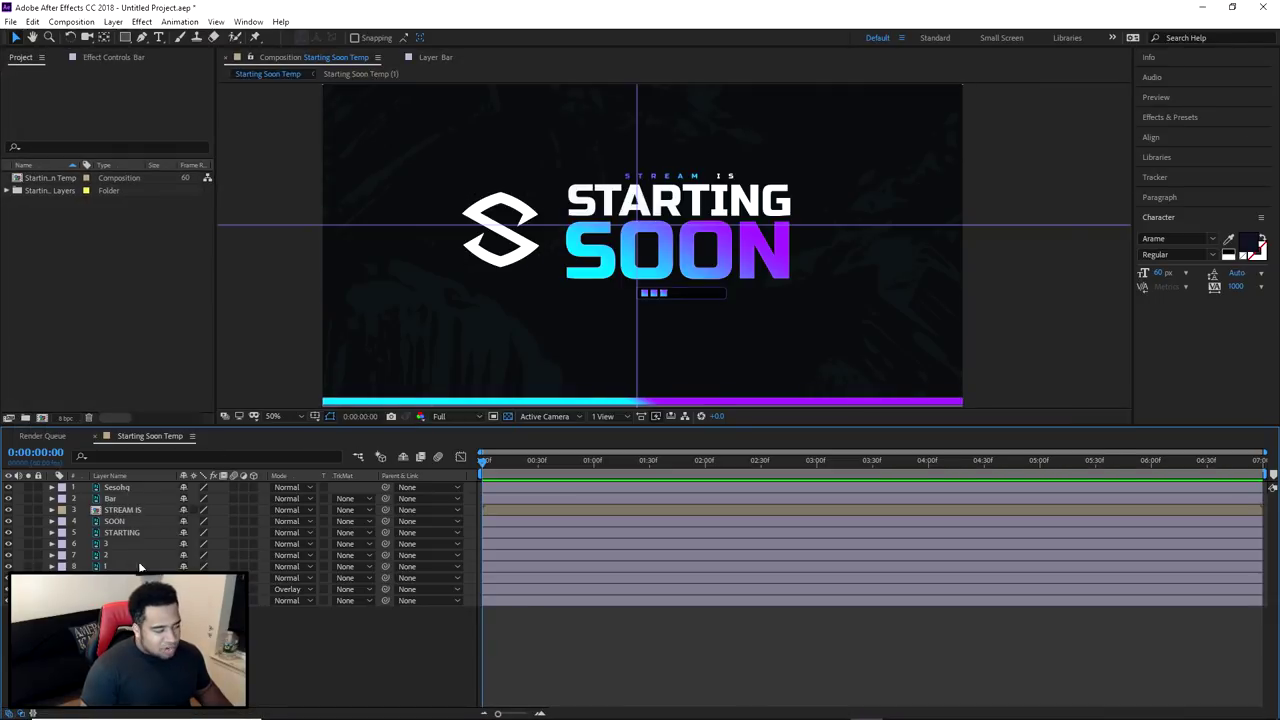
{"action": "left_click", "coordinate": [136, 510]}
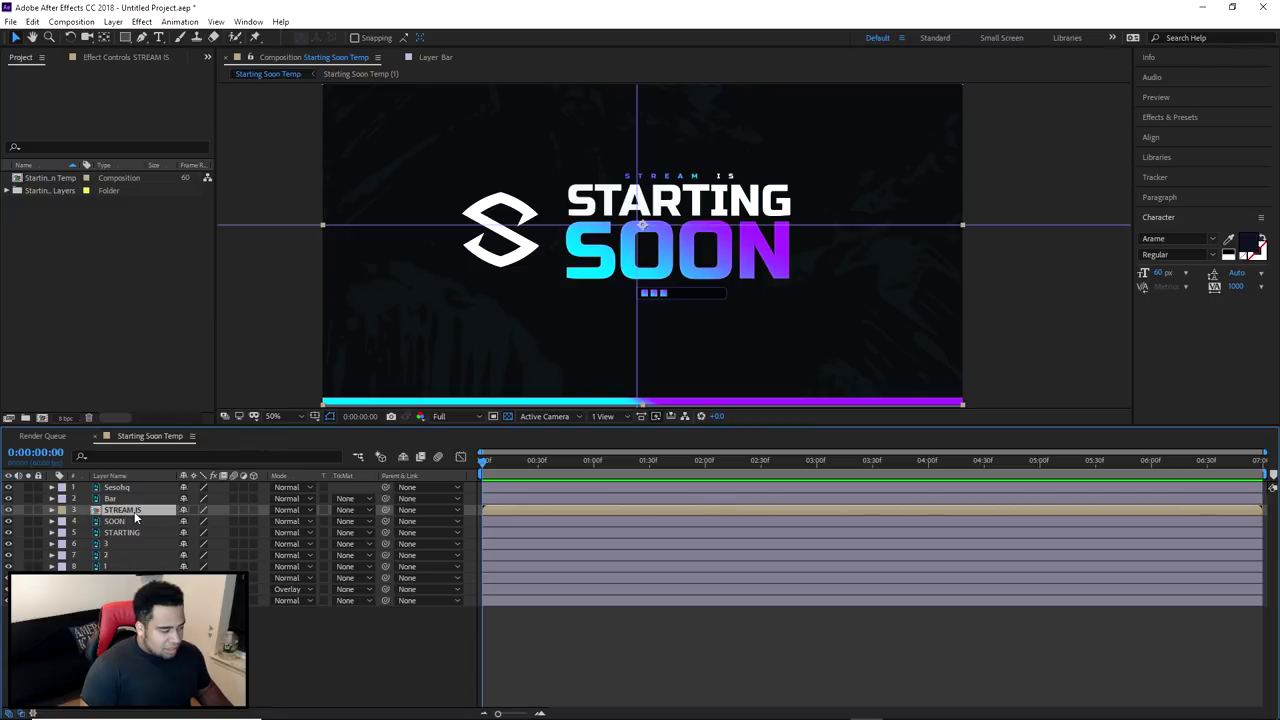
{"action": "double_click", "coordinate": [135, 511]}
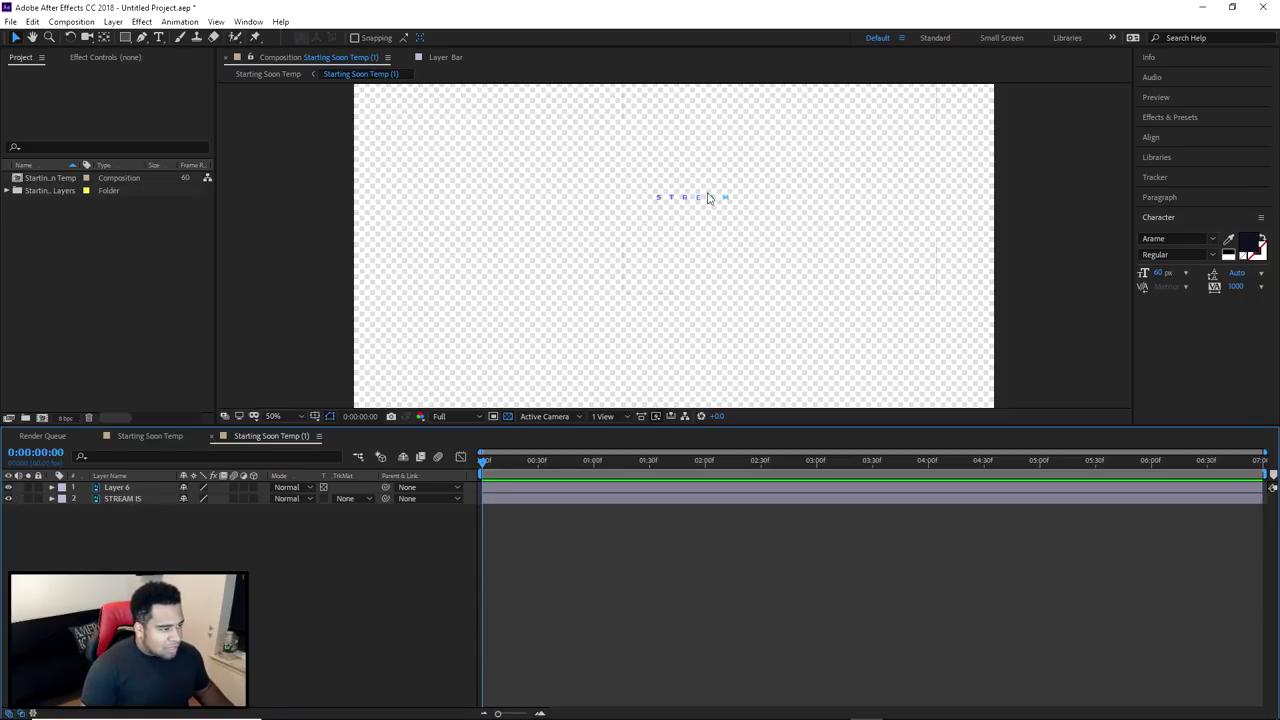
{"action": "scroll", "coordinate": [714, 196], "scroll_direction": "up", "scroll_amount": 6}
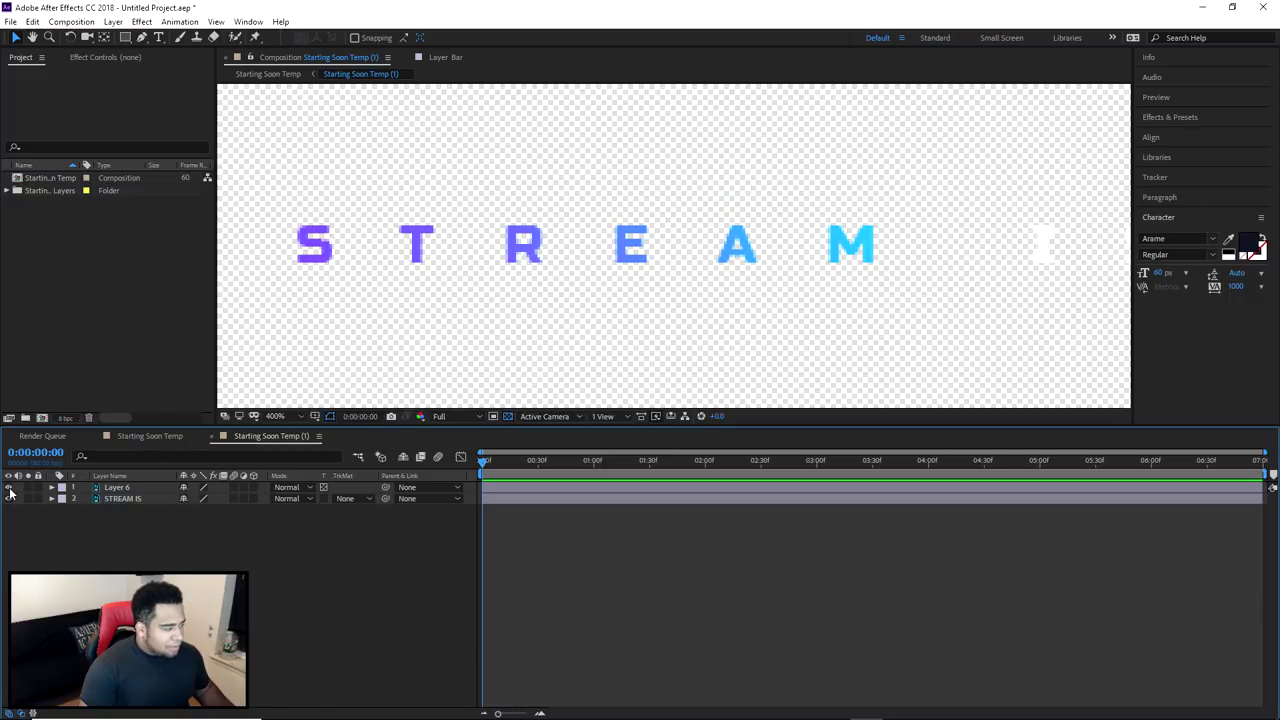
{"action": "scroll", "coordinate": [405, 320], "scroll_direction": "down", "scroll_amount": 6}
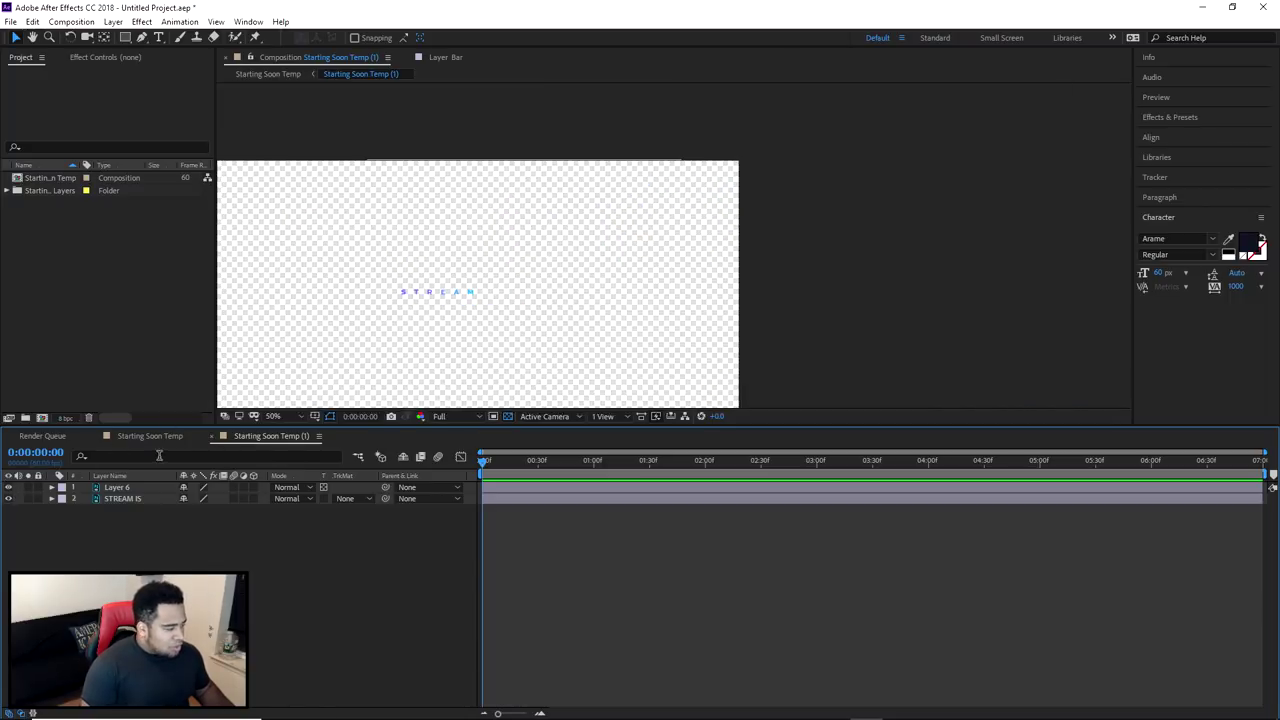
{"action": "left_click", "coordinate": [215, 437]}
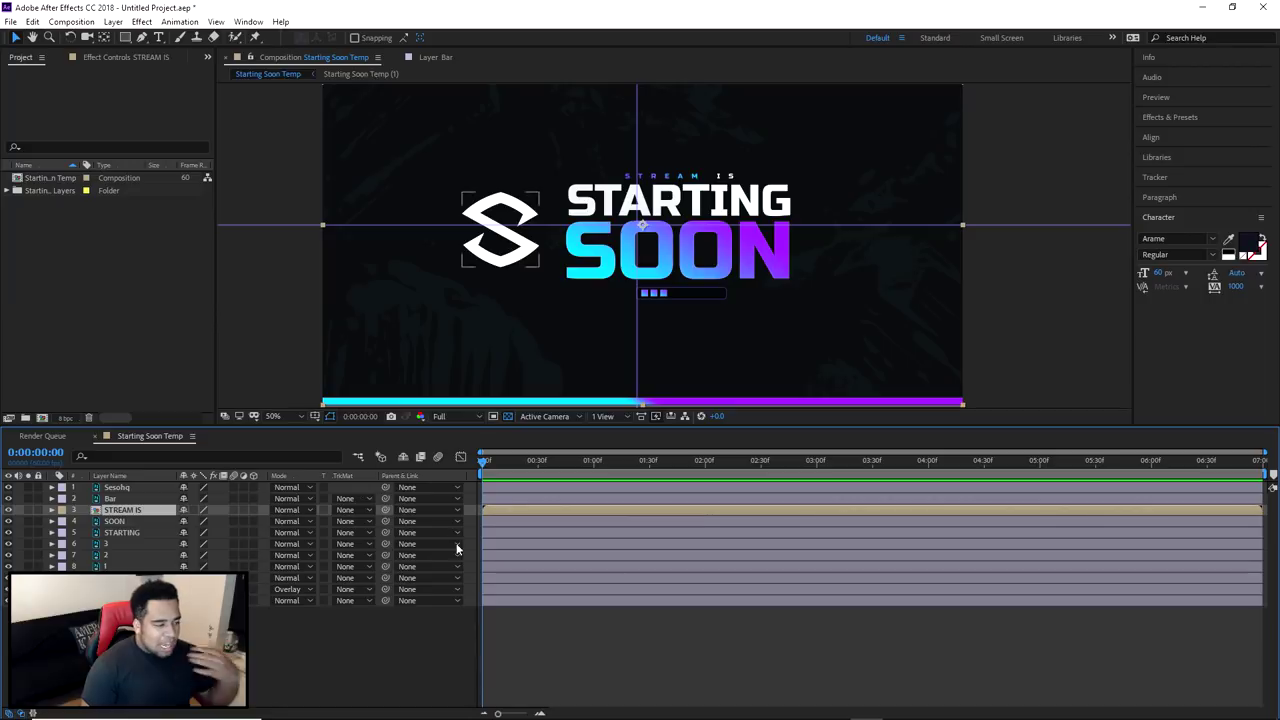
Switch back to Photoshop and examine the named layers inside the visible unnamed group
{"action": "left_click", "coordinate": [801, 707]}
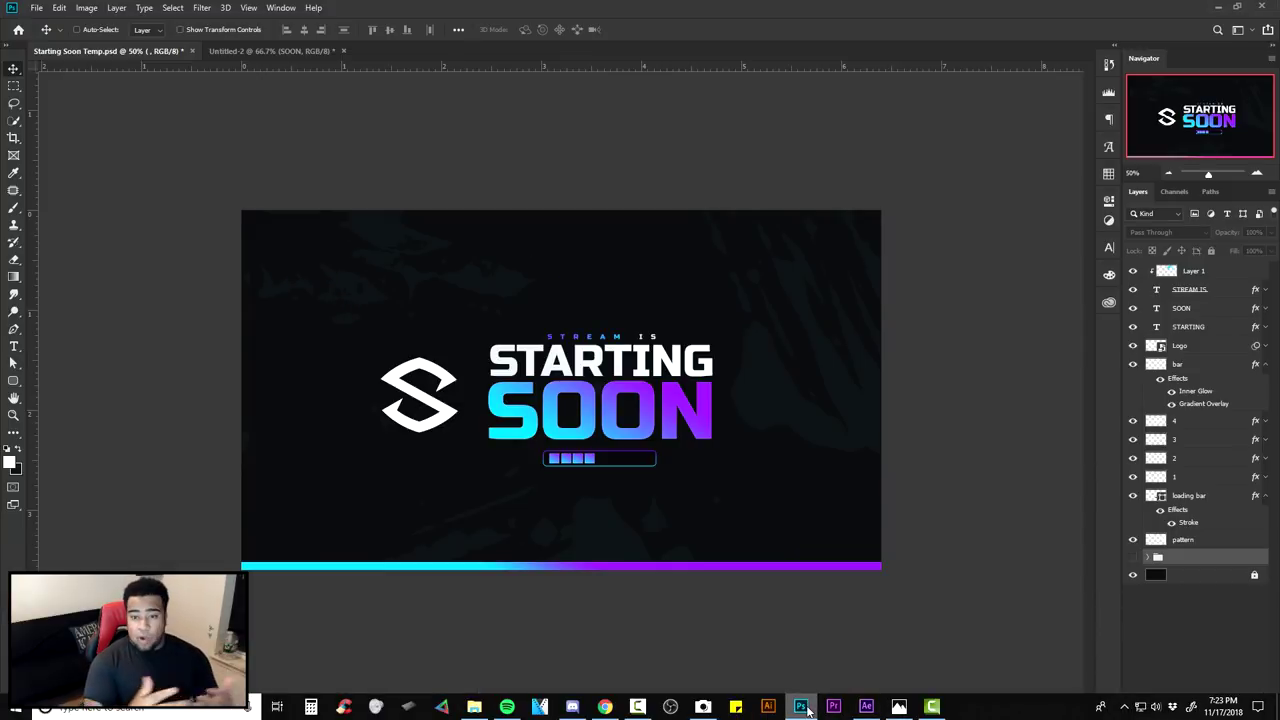
{"action": "left_click", "coordinate": [36, 7]}
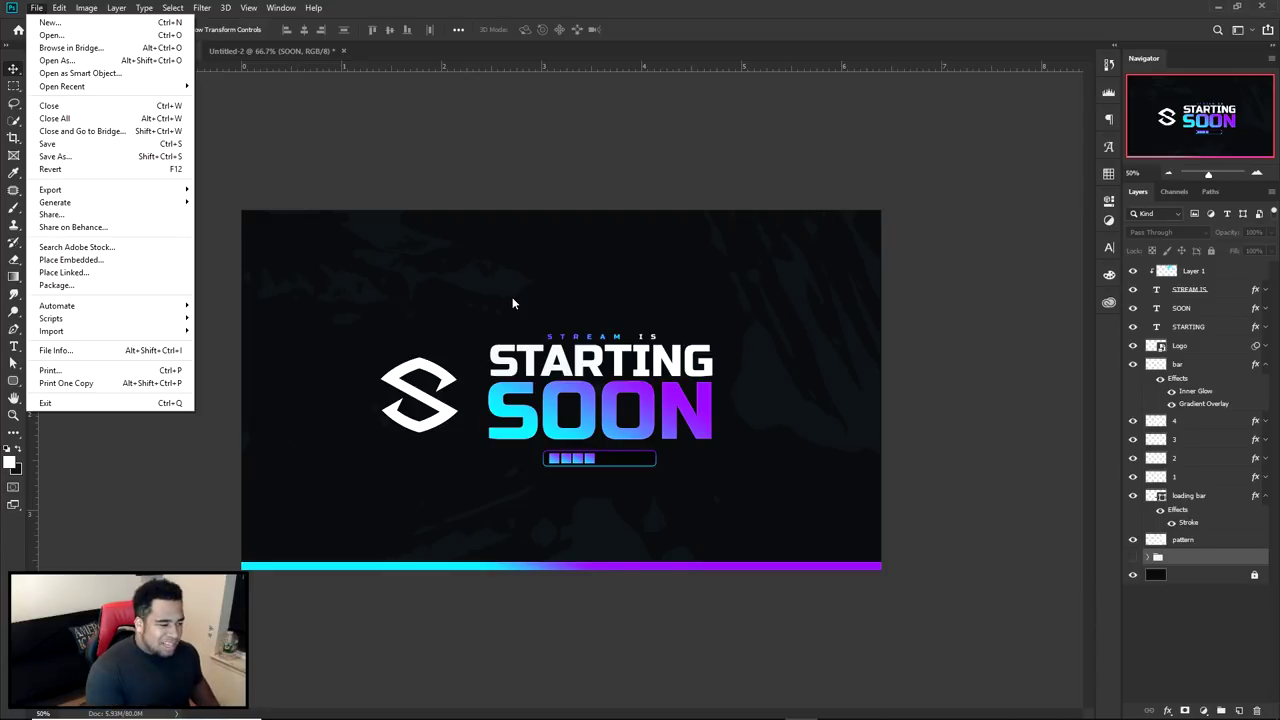
{"action": "left_click", "coordinate": [628, 311]}
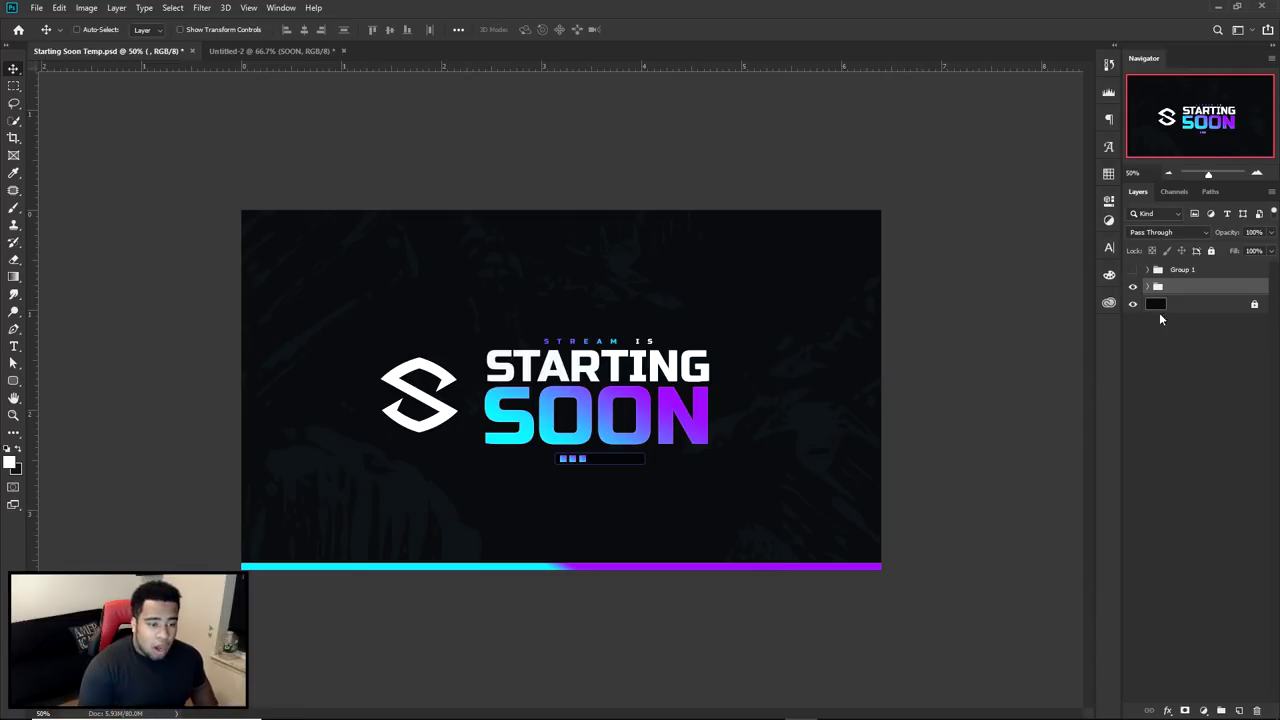
{"action": "left_click", "coordinate": [1165, 270]}
{"action": "left_click", "coordinate": [1133, 270]}
{"action": "left_click", "coordinate": [1160, 287]}
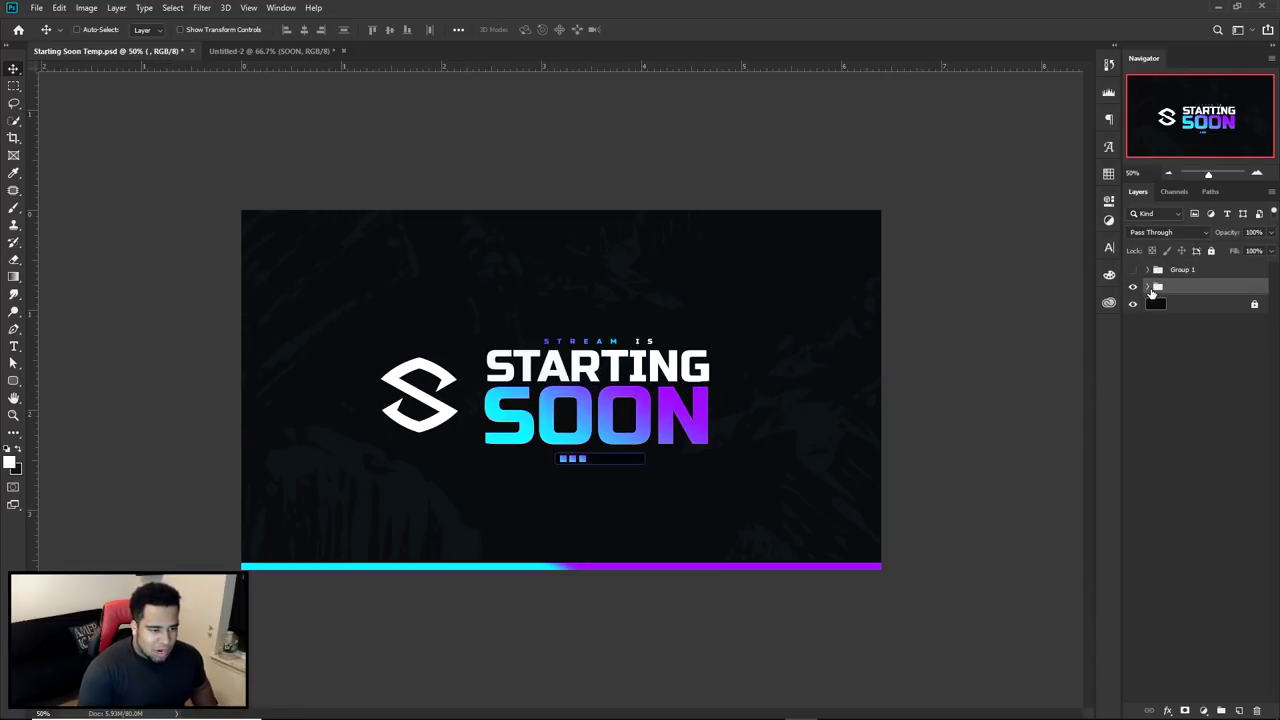
{"action": "left_click", "coordinate": [1148, 288]}
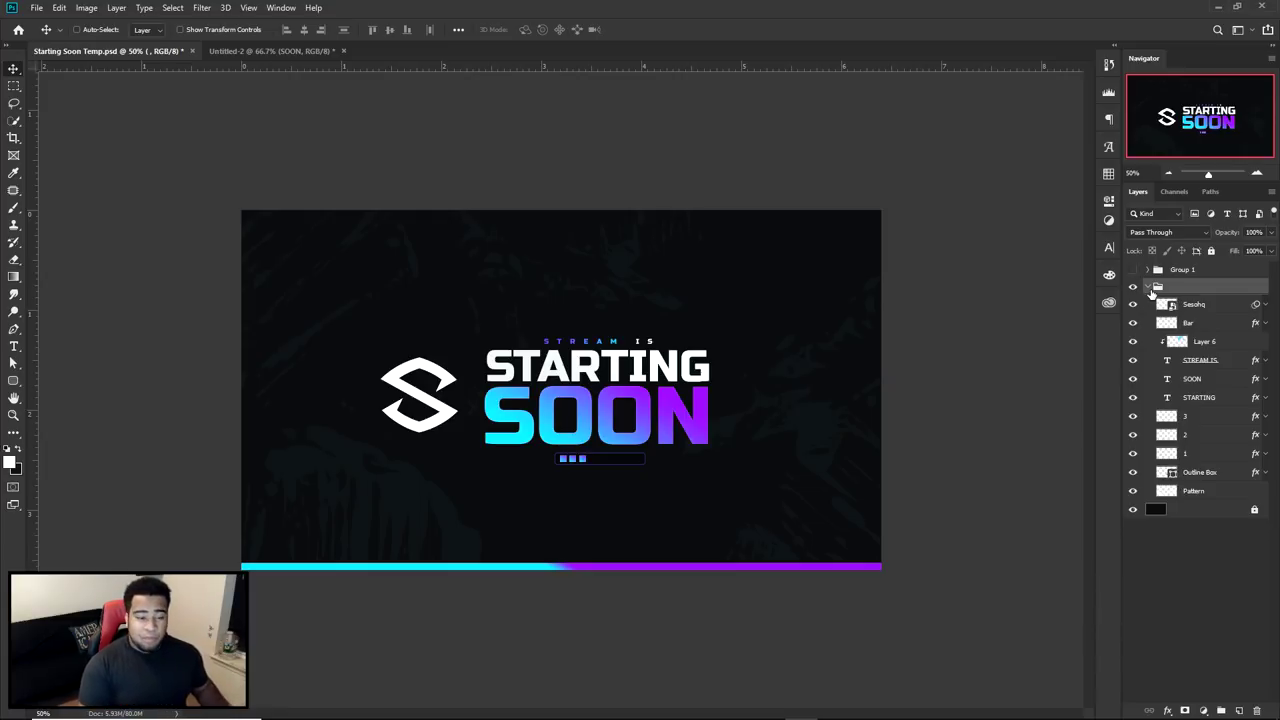
{"action": "left_click", "coordinate": [1147, 288]}
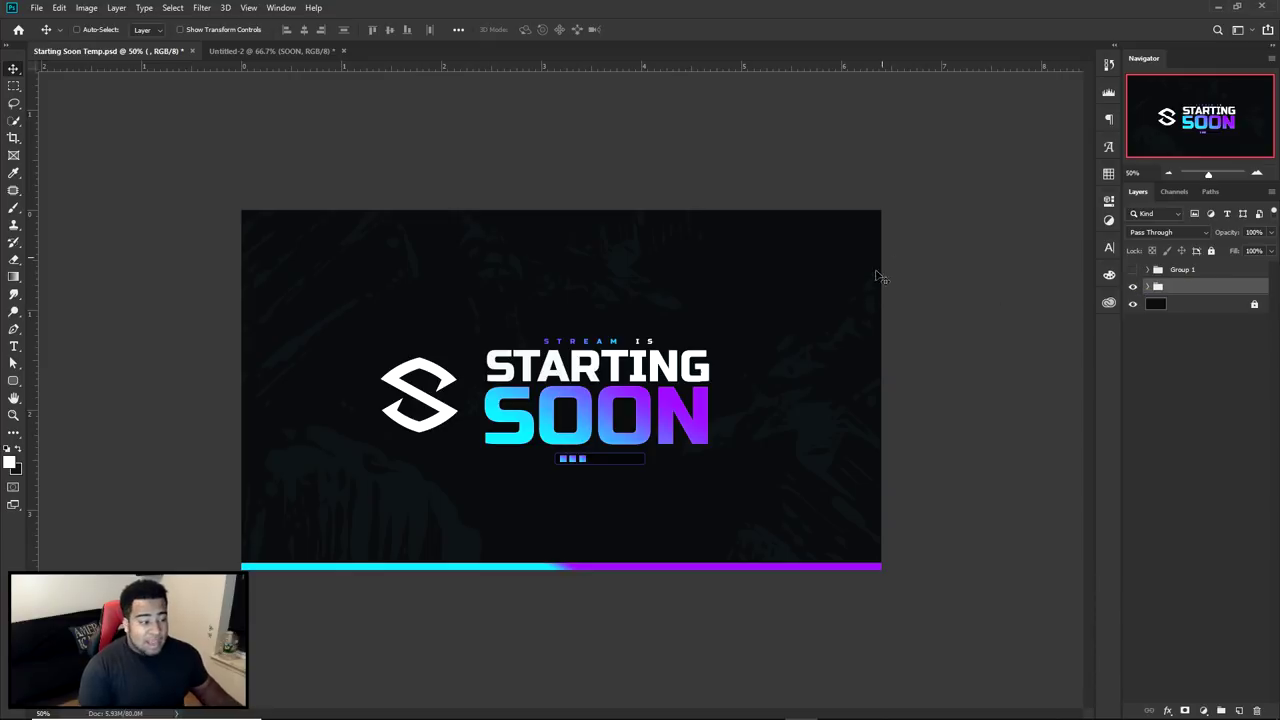
Switch to After Effects and create a 1920 × 1080 px composition at 60 frames per second with a 7-second duration
{"action": "mouse_move", "coordinate": [797, 651]}
{"action": "left_click", "coordinate": [866, 706]}
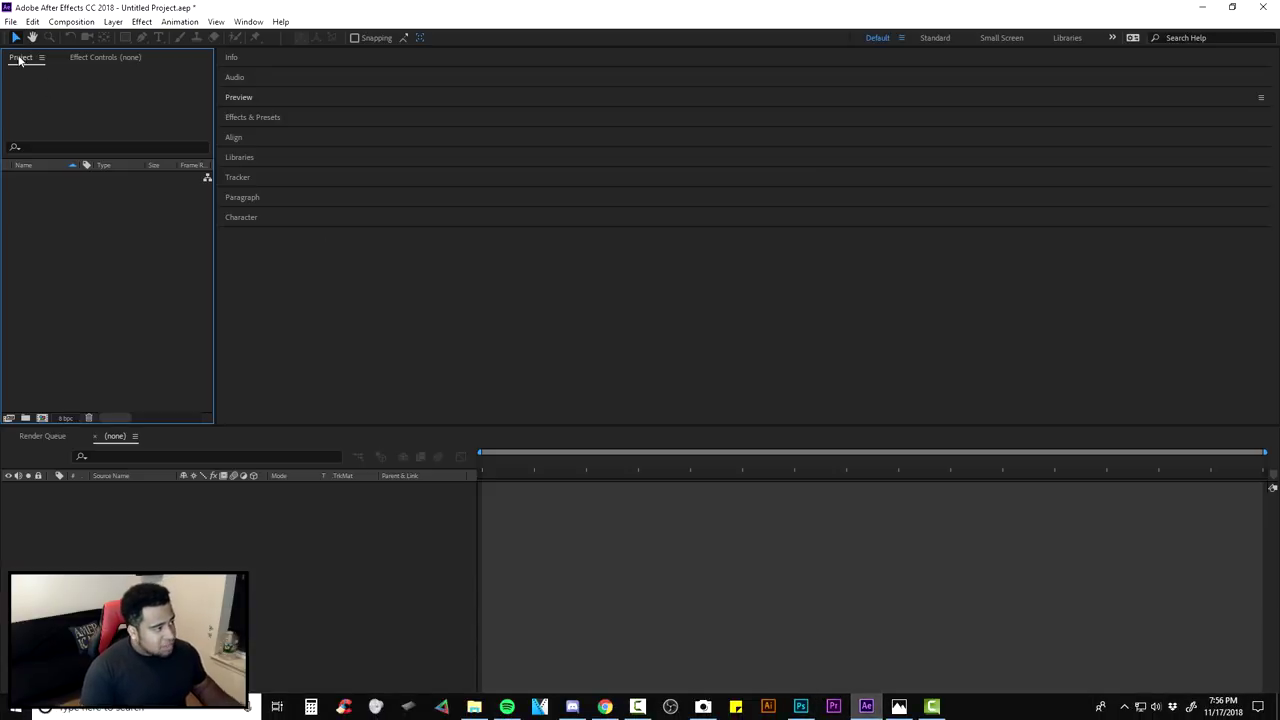
{"action": "left_click", "coordinate": [71, 21]}
{"action": "left_click", "coordinate": [77, 37]}
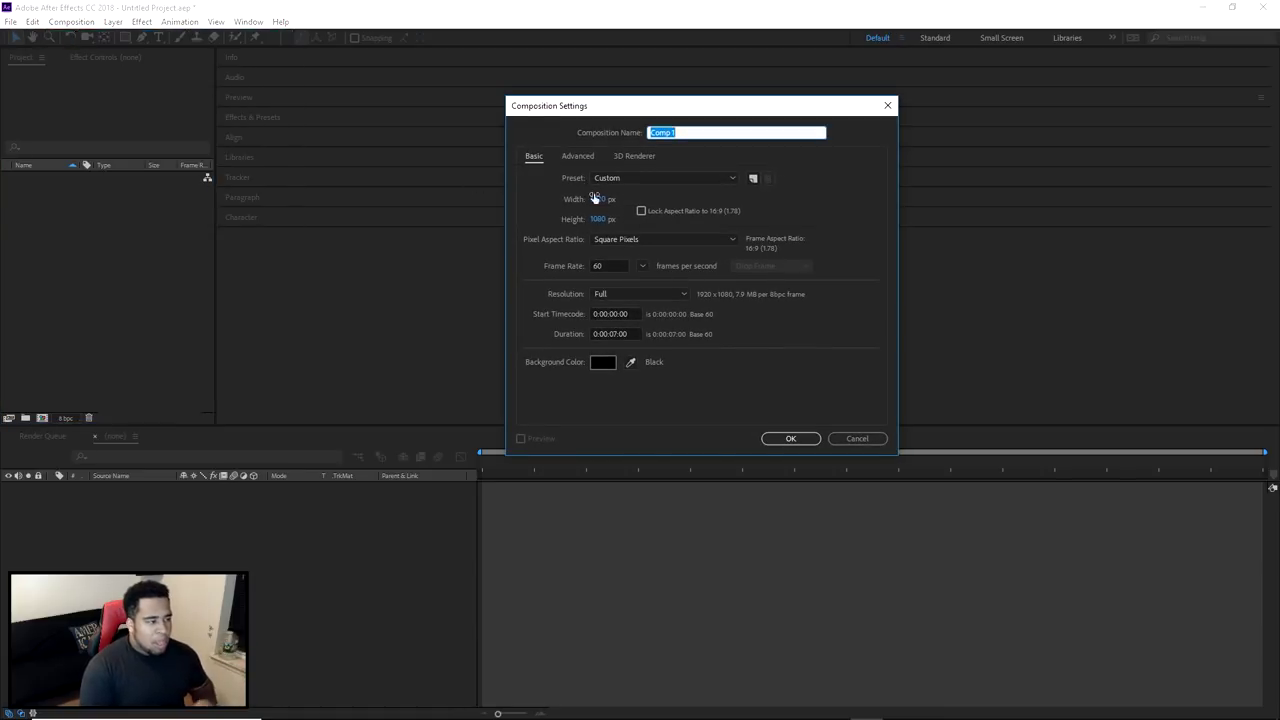
{"action": "left_click", "coordinate": [613, 266]}
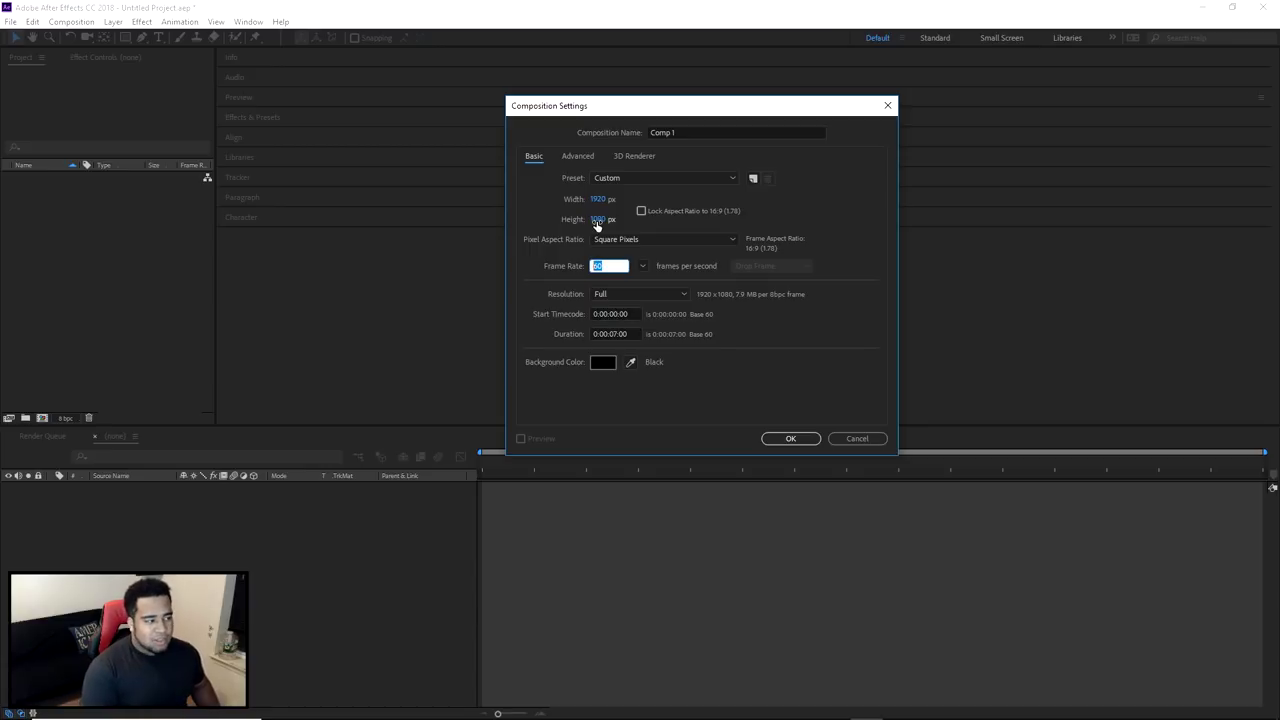
{"action": "left_click", "coordinate": [792, 439]}
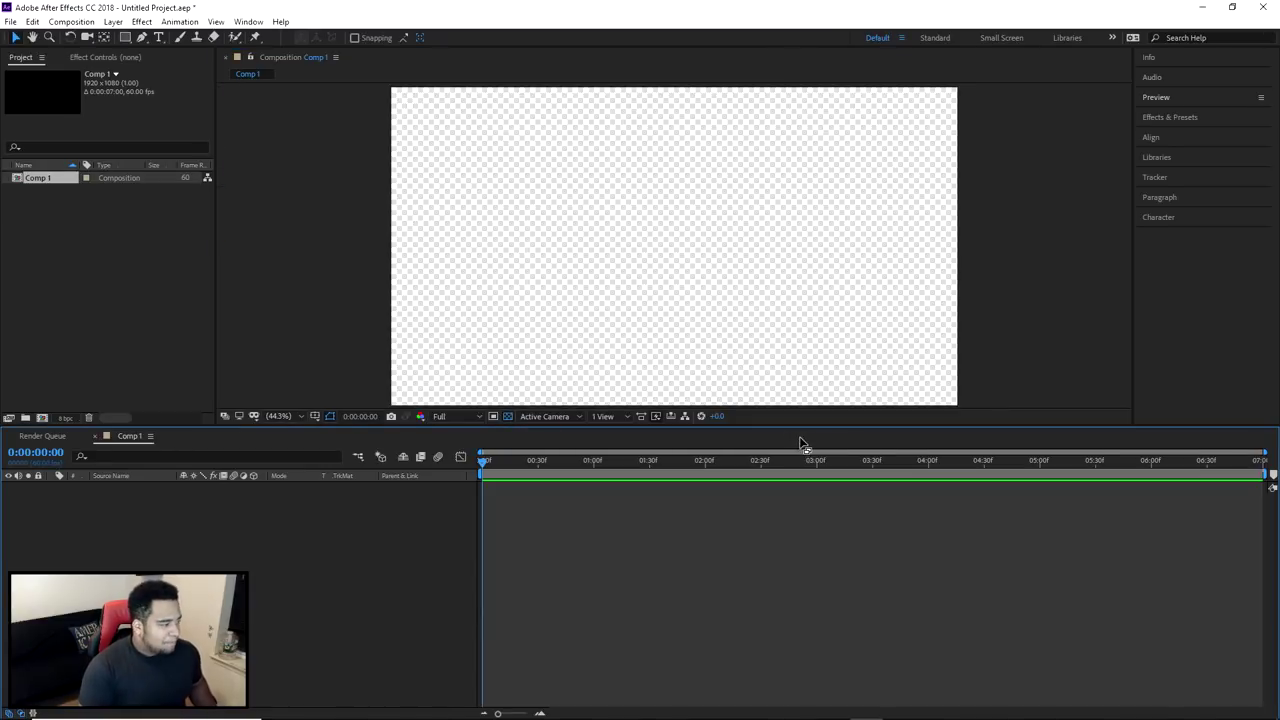
Import Starting Soon Temp.psd as Composition - Retain Layer Sizes with editable layer styles
{"action": "right_click", "coordinate": [111, 240]}
{"action": "mouse_move", "coordinate": [240, 303]}
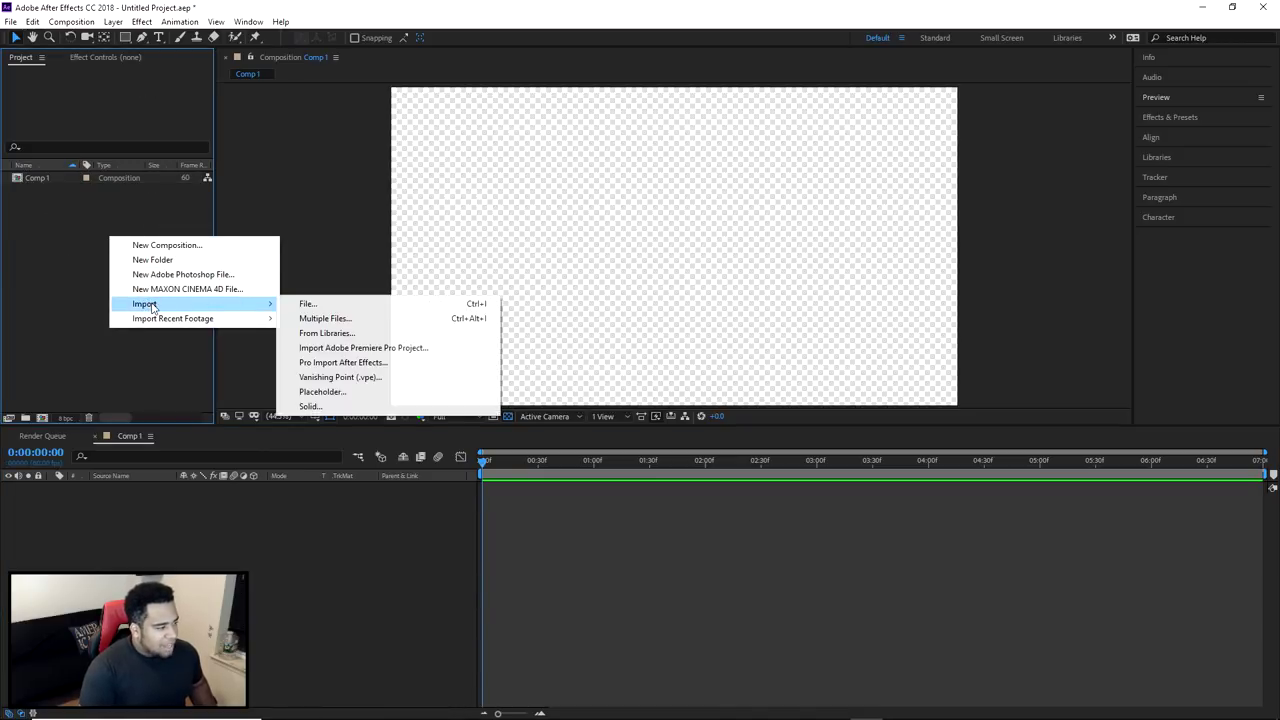
{"action": "left_click", "coordinate": [338, 306]}
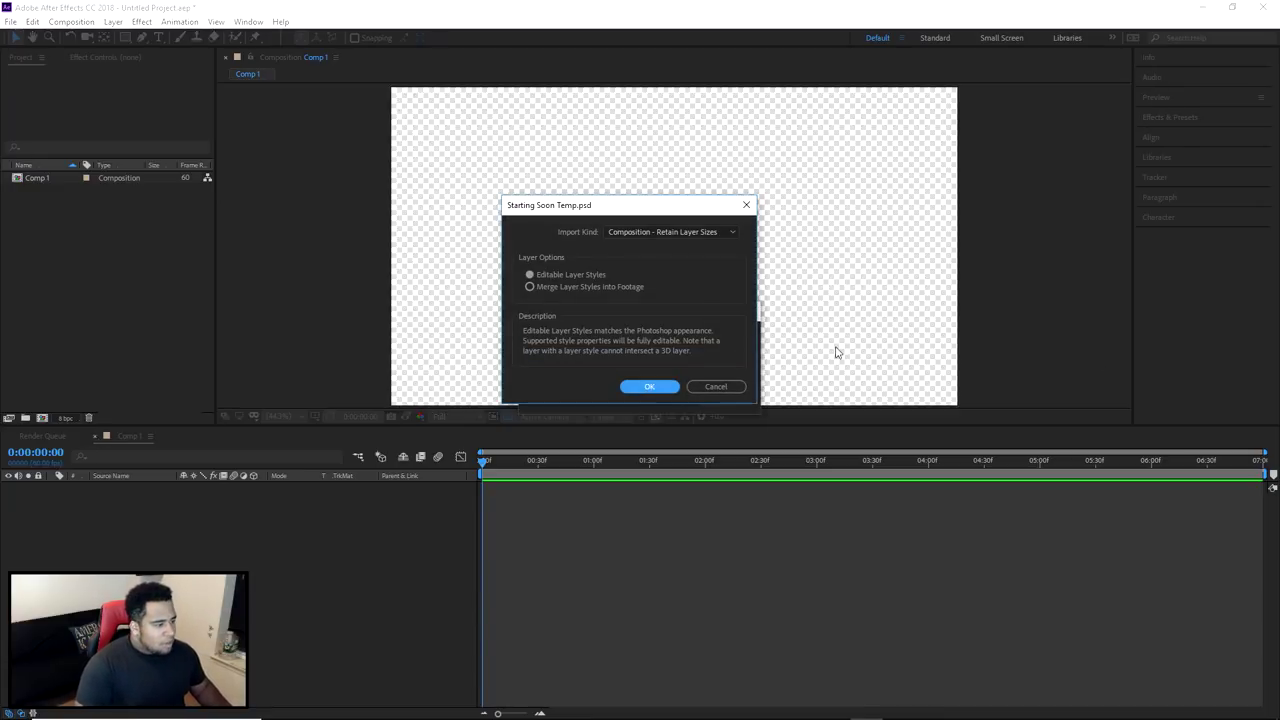
{"action": "left_click", "coordinate": [659, 232]}
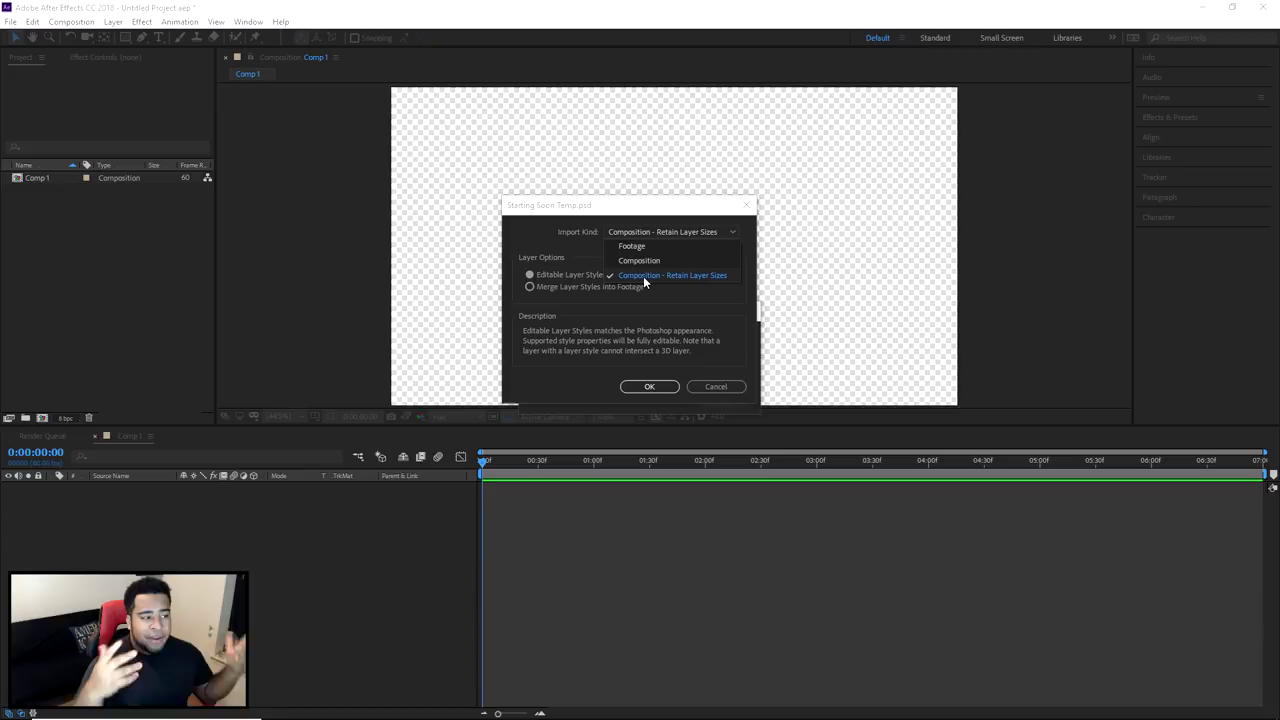
{"action": "left_click", "coordinate": [672, 276]}
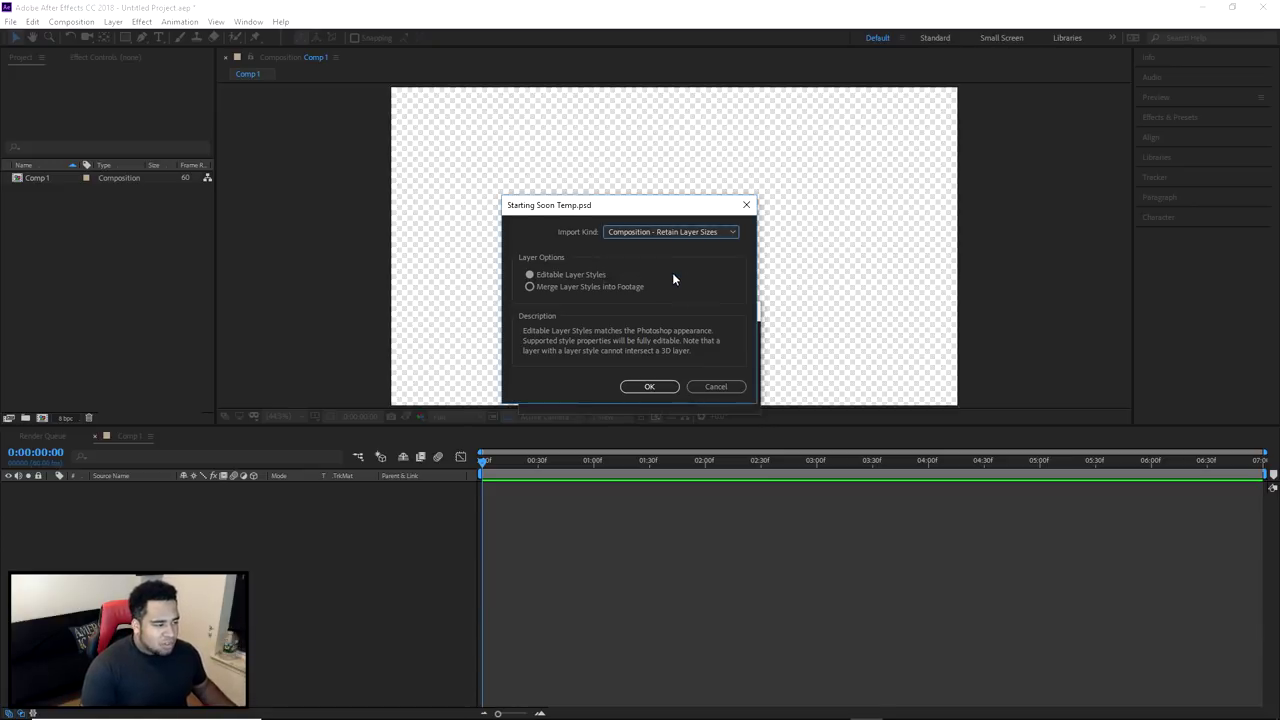
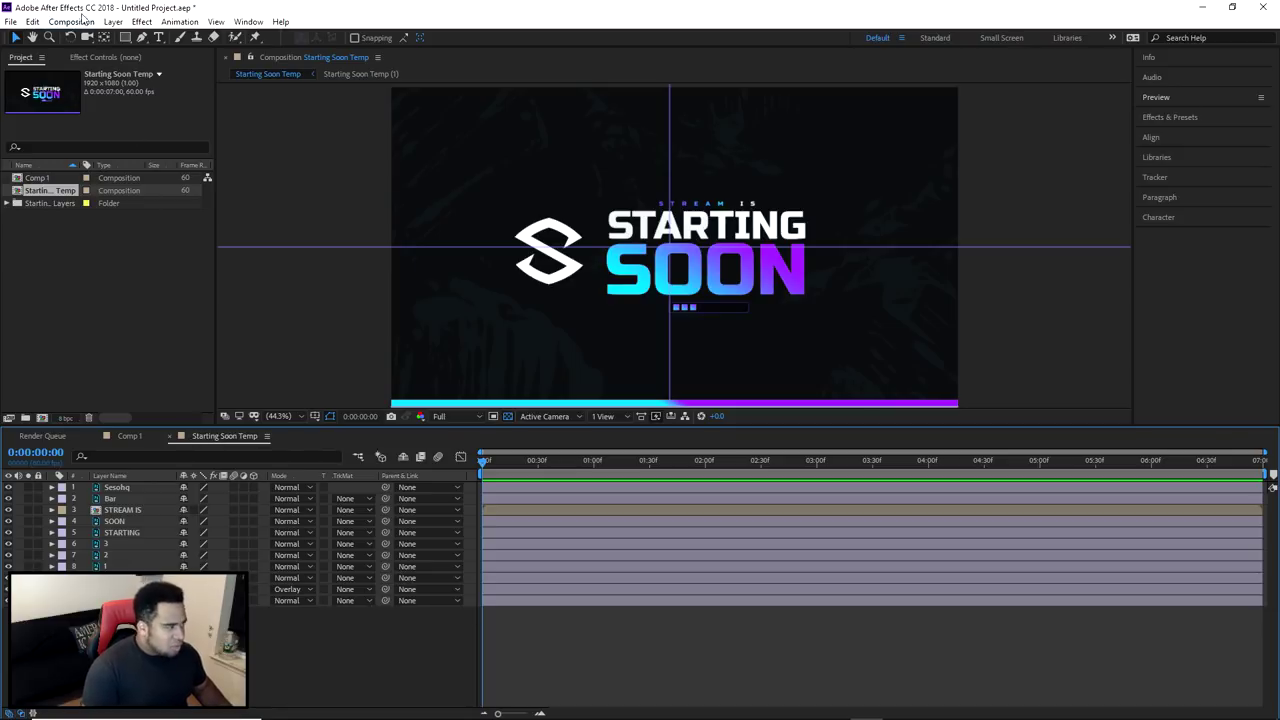
{"action": "left_click", "coordinate": [69, 21]}
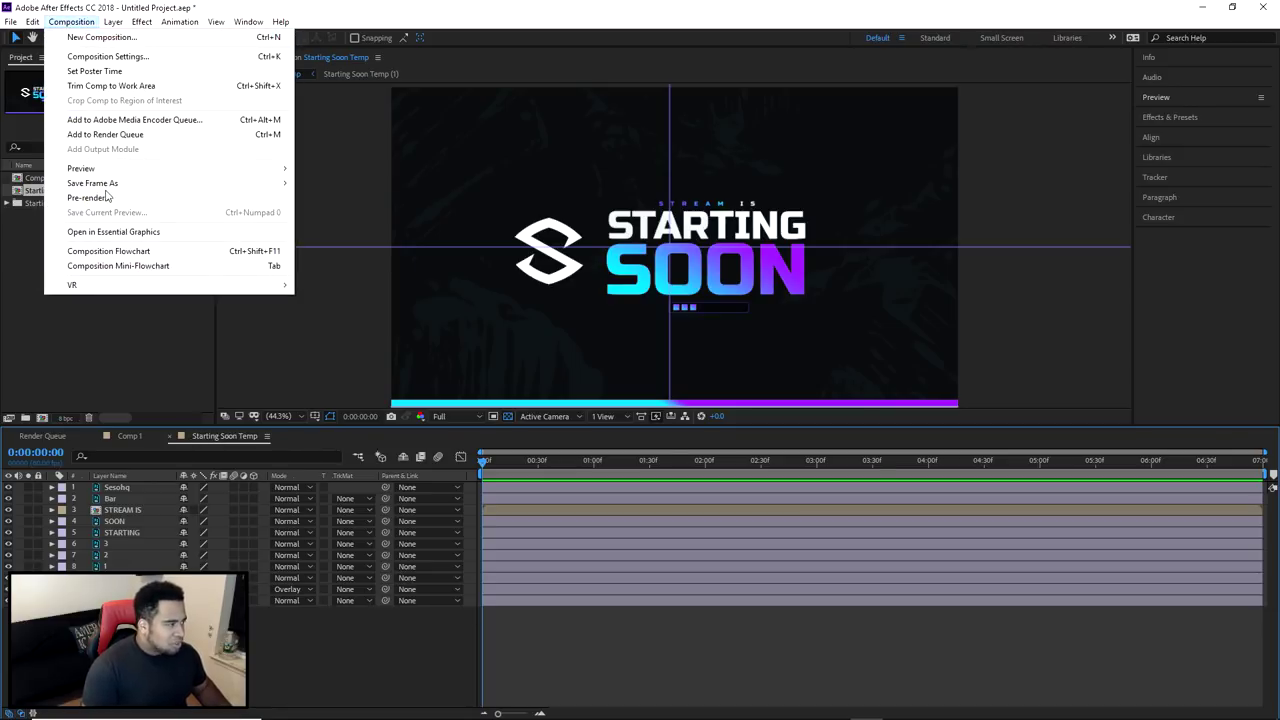
{"action": "right_click", "coordinate": [117, 368]}
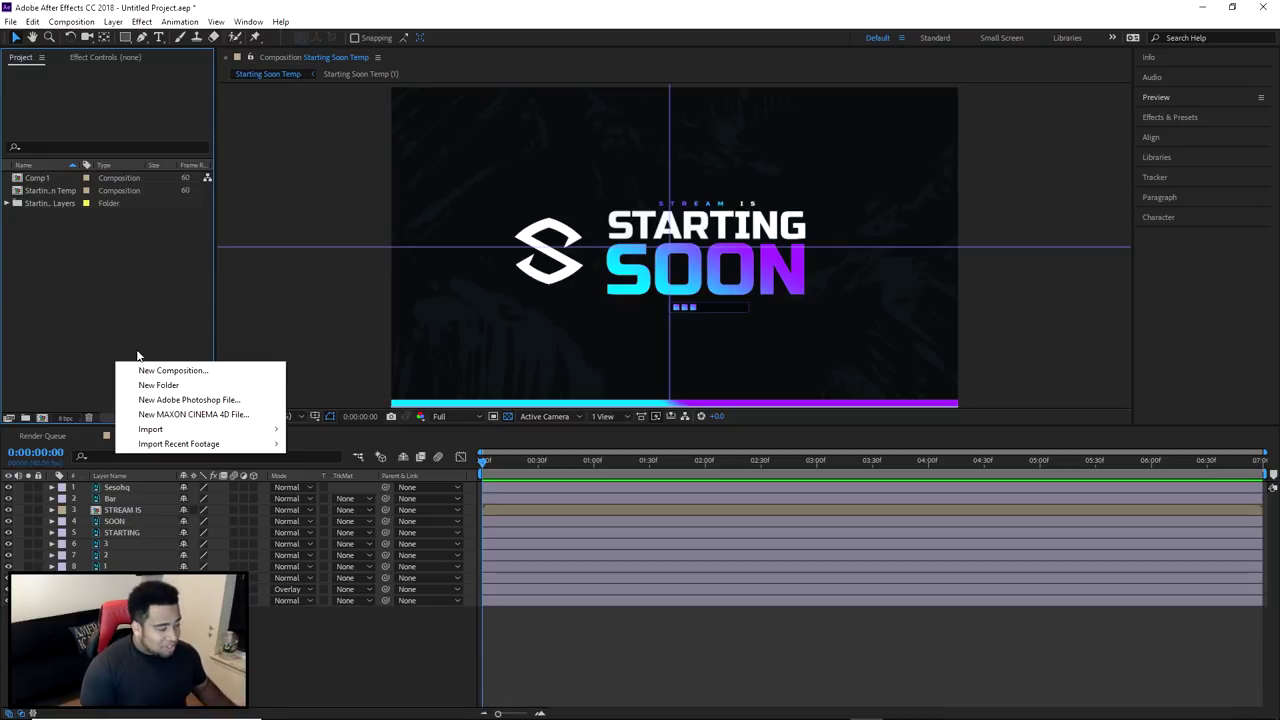
{"action": "left_click", "coordinate": [88, 338]}
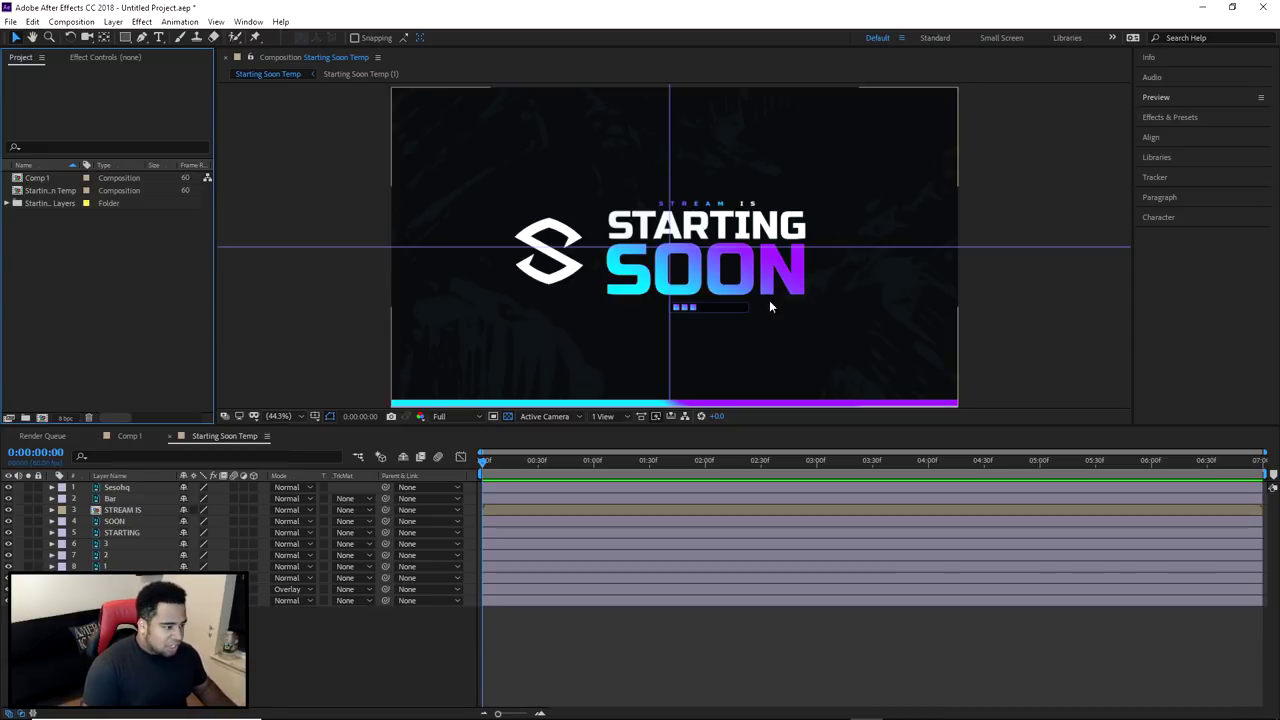
{"action": "key", "text": "slash"}
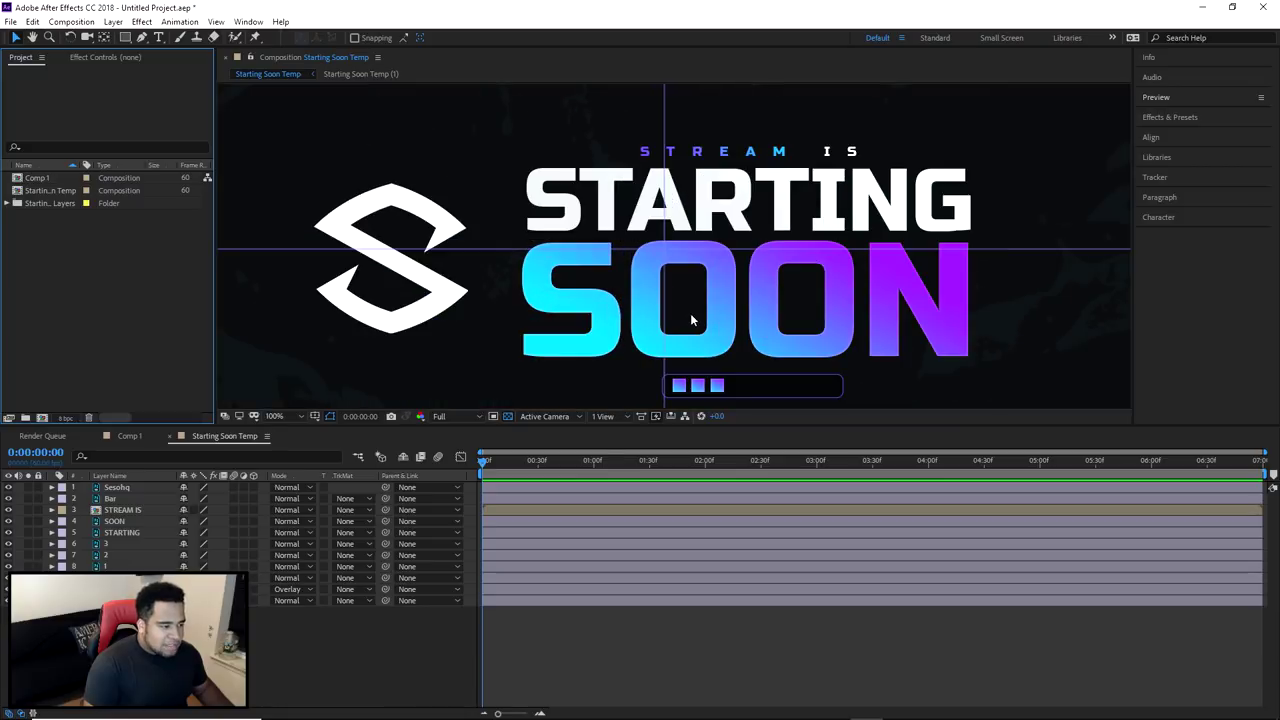
{"action": "left_click_drag", "start_coordinate": [714, 360], "coordinate": [663, 274]}
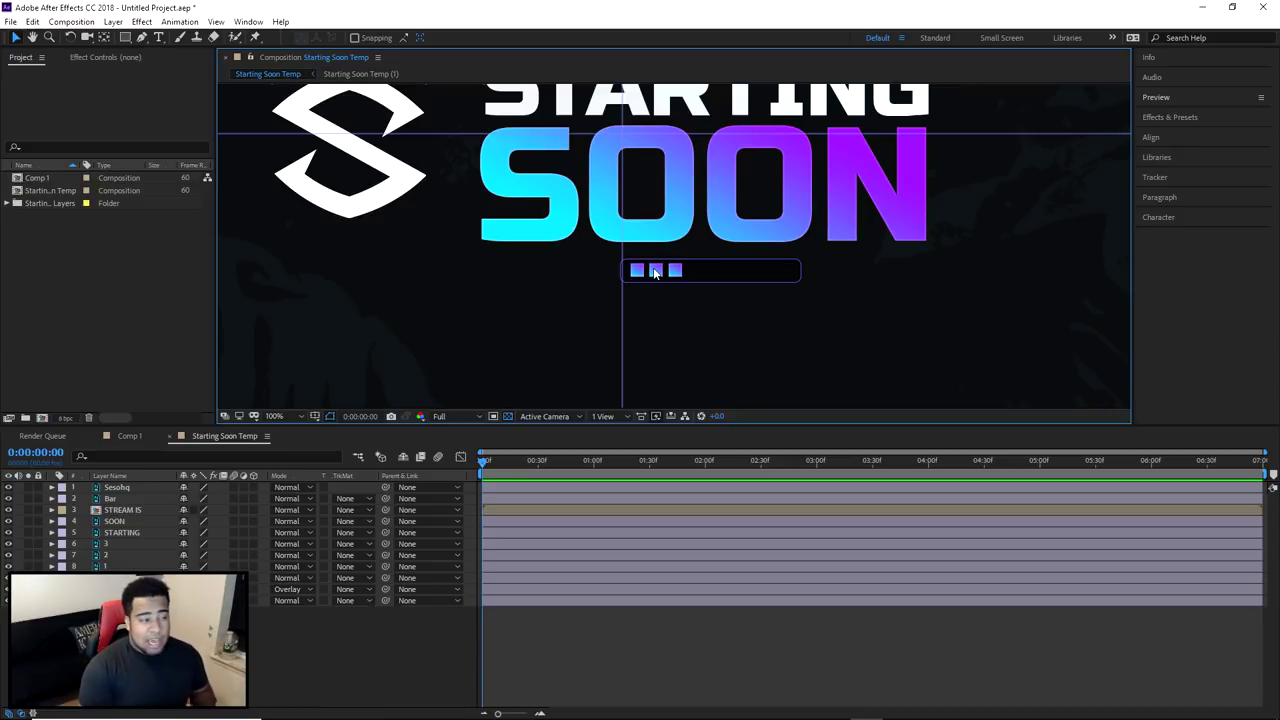
{"action": "scroll", "coordinate": [655, 270], "scroll_direction": "down", "scroll_amount": 2}
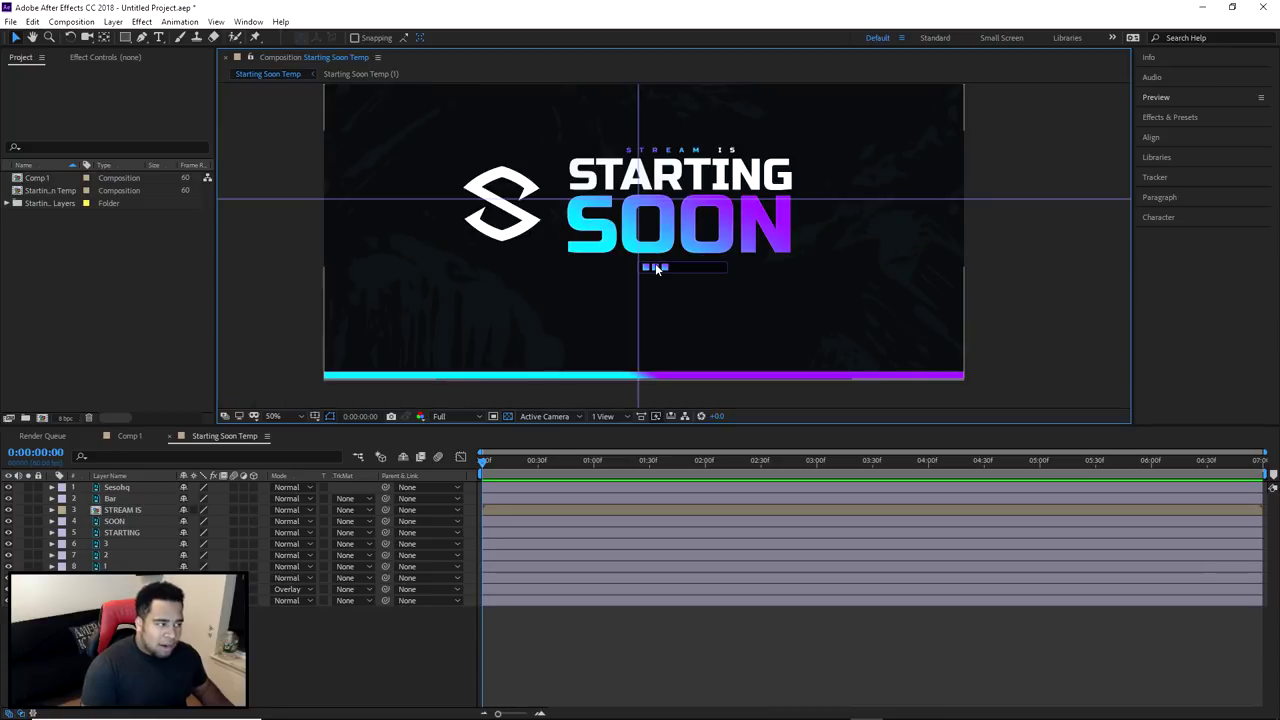
{"action": "left_click_drag", "start_coordinate": [668, 165], "coordinate": [629, 214]}
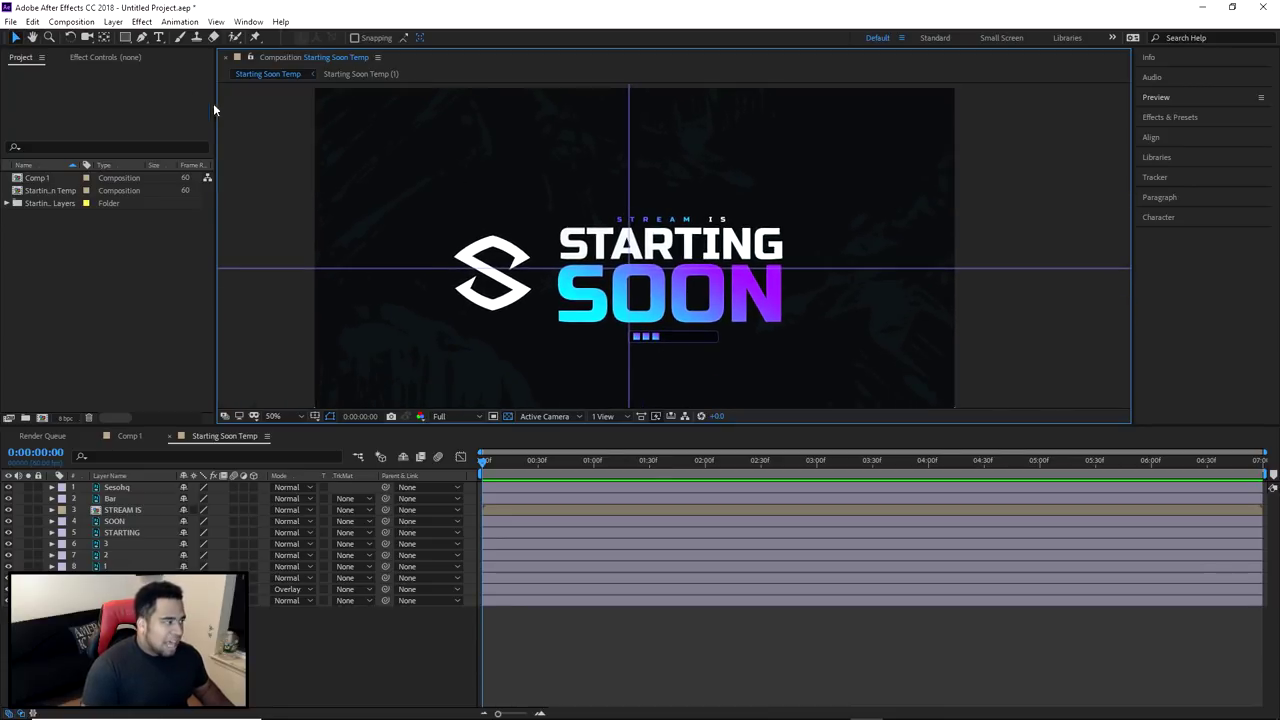
Draw a thin white rectangle in the upper part of the composition, move it above the logo, and delete it
{"action": "left_click", "coordinate": [125, 37]}
{"action": "left_click", "coordinate": [182, 37]}
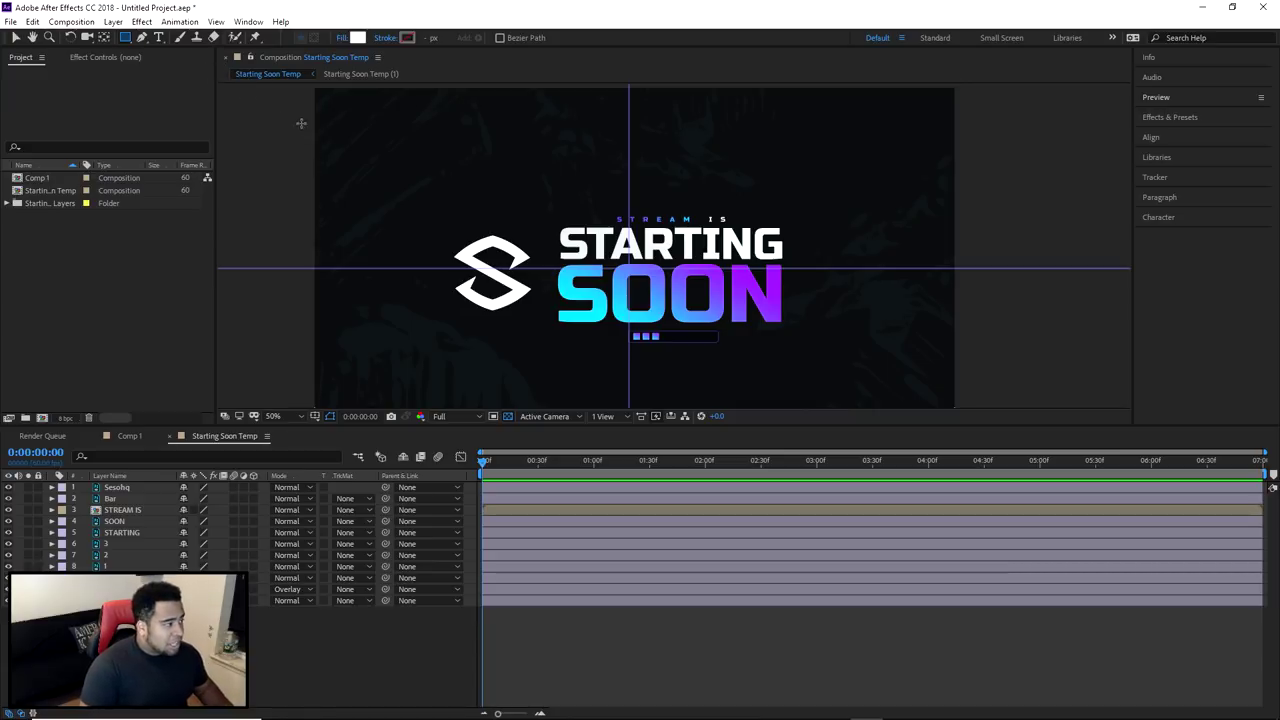
{"action": "left_click_drag", "start_coordinate": [288, 140], "coordinate": [470, 143]}
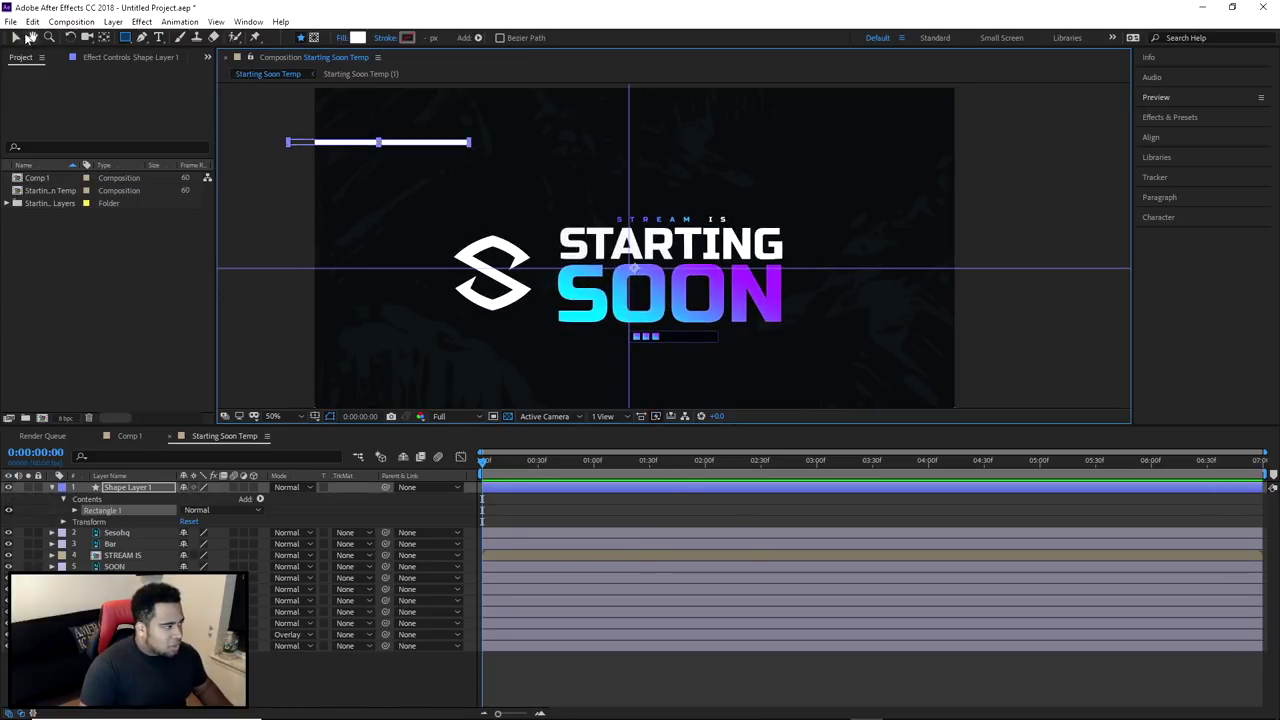
{"action": "left_click", "coordinate": [15, 37]}
{"action": "left_click_drag", "start_coordinate": [333, 150], "coordinate": [240, 180]}
{"action": "mouse_move", "coordinate": [483, 180]}
{"action": "left_mouse_down"}
{"action": "mouse_move", "coordinate": [829, 251]}
{"action": "mouse_move", "coordinate": [297, 148]}
{"action": "mouse_move", "coordinate": [1006, 180]}
{"action": "mouse_move", "coordinate": [264, 366]}
{"action": "mouse_move", "coordinate": [1006, 337]}
{"action": "mouse_move", "coordinate": [320, 357]}
{"action": "mouse_move", "coordinate": [466, 181]}
{"action": "left_mouse_up"}
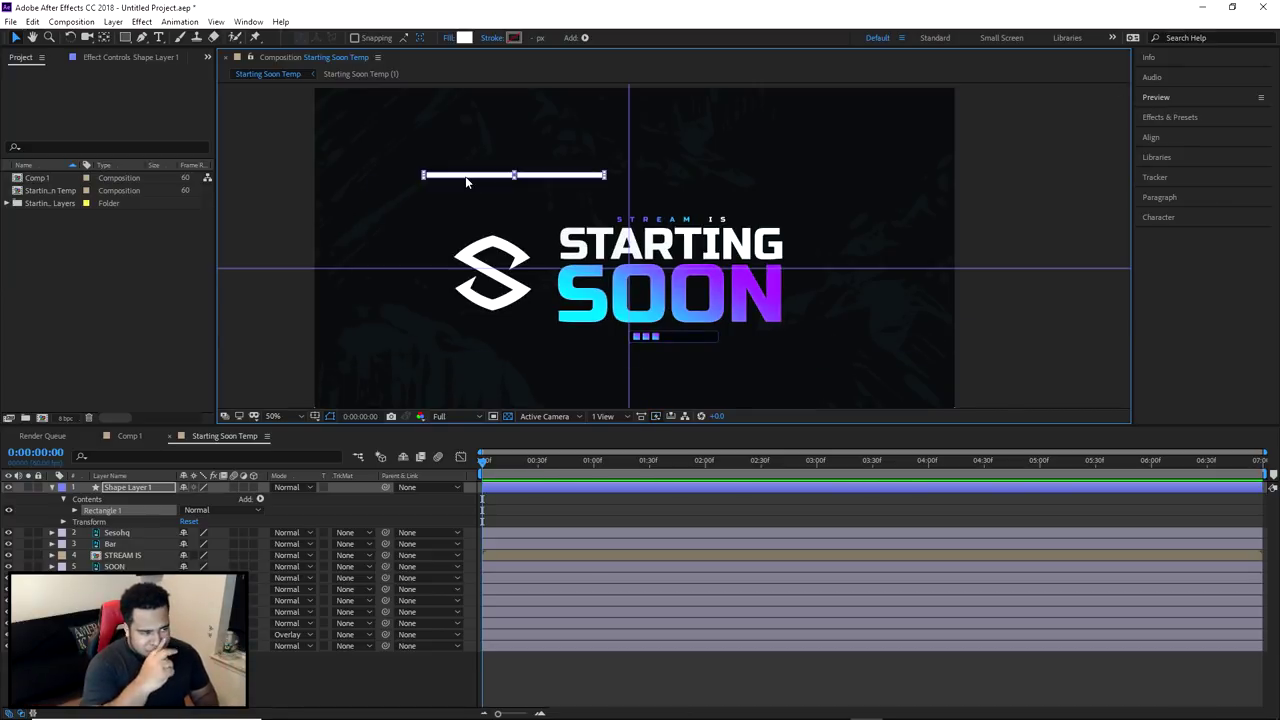
{"action": "key", "text": "Delete"}
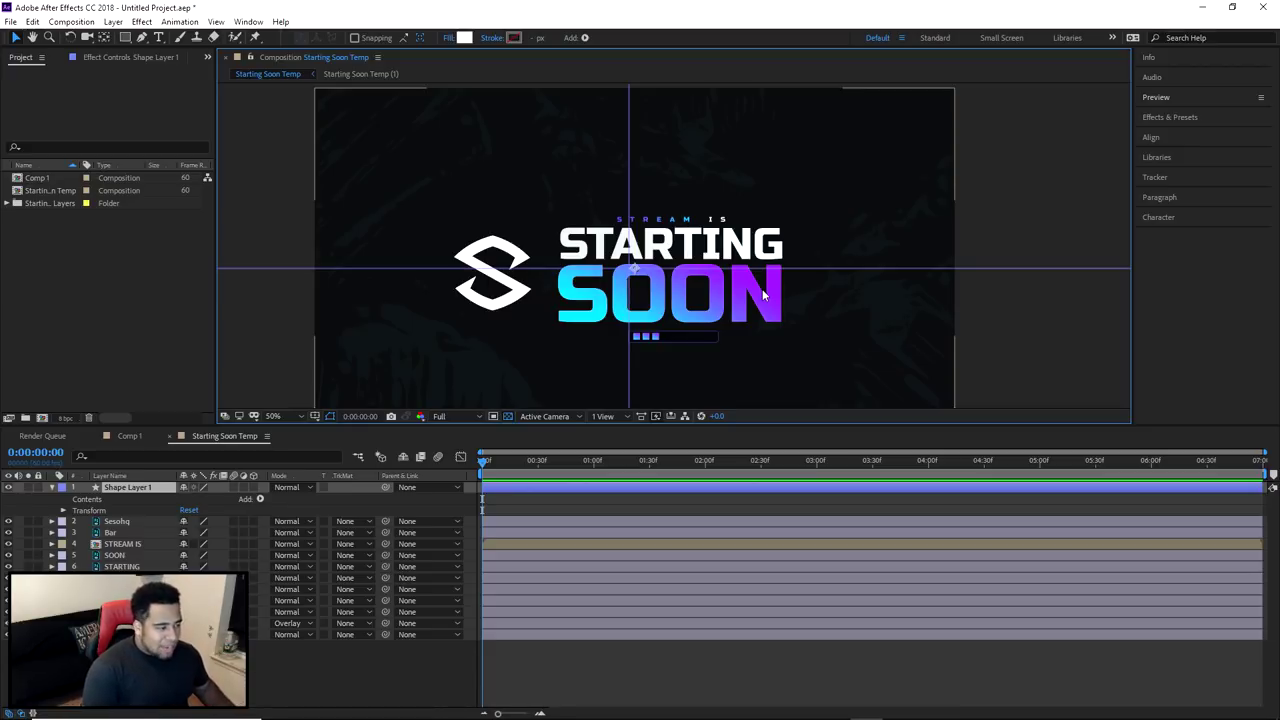
Examine the Transform properties of layer 3, the third loading bar square, including its Opacity
{"action": "left_click", "coordinate": [140, 578]}
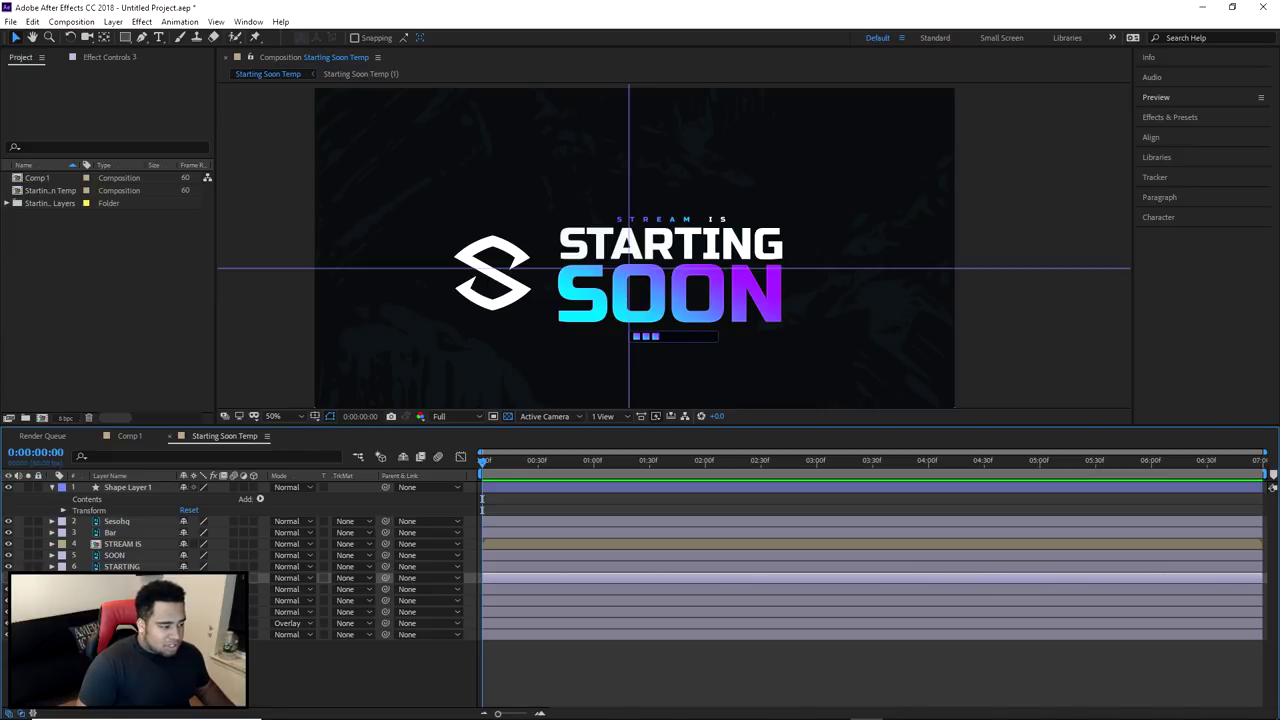
{"action": "left_click", "coordinate": [234, 344]}
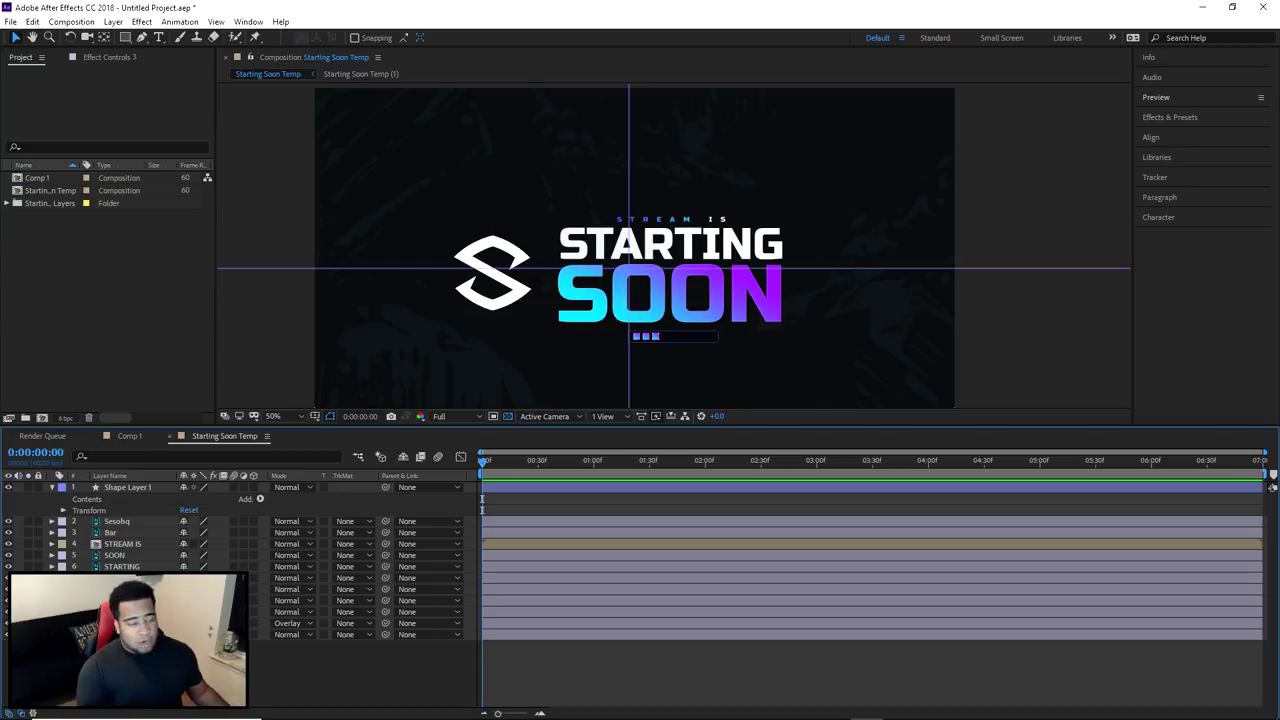
{"action": "left_click", "coordinate": [116, 580]}
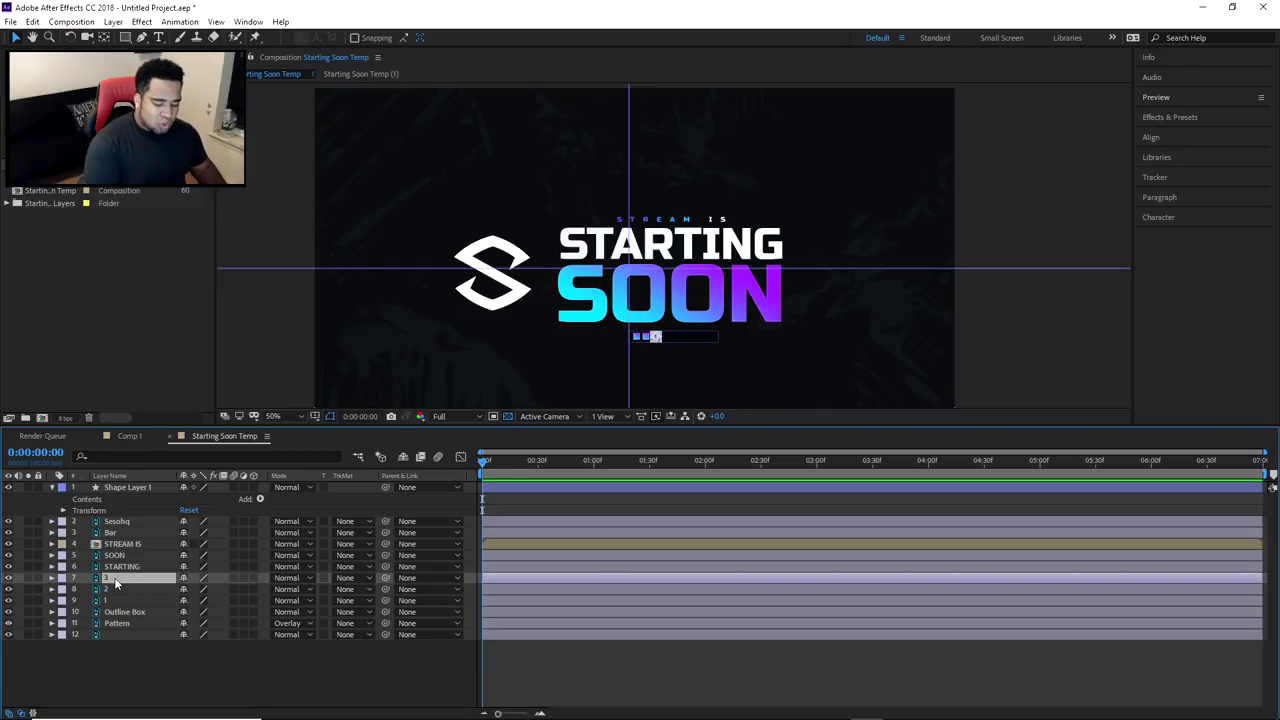
{"action": "key", "text": "t"}
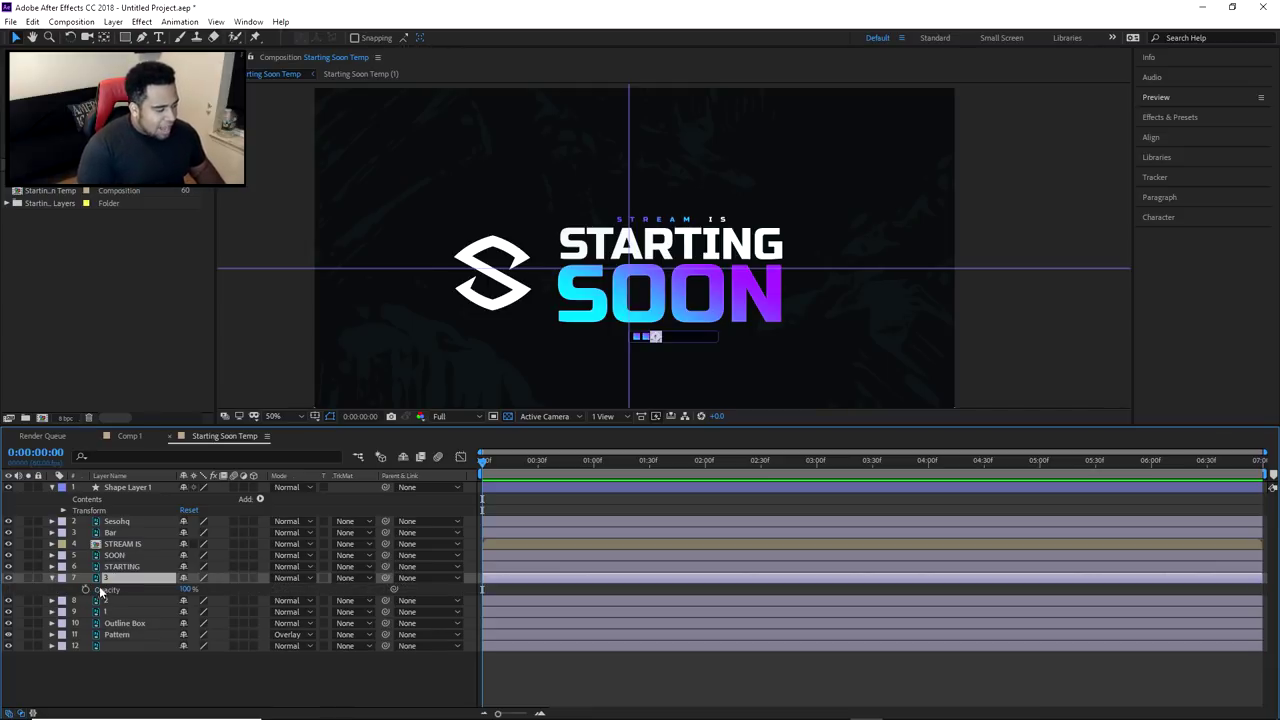
{"action": "key", "text": "t"}
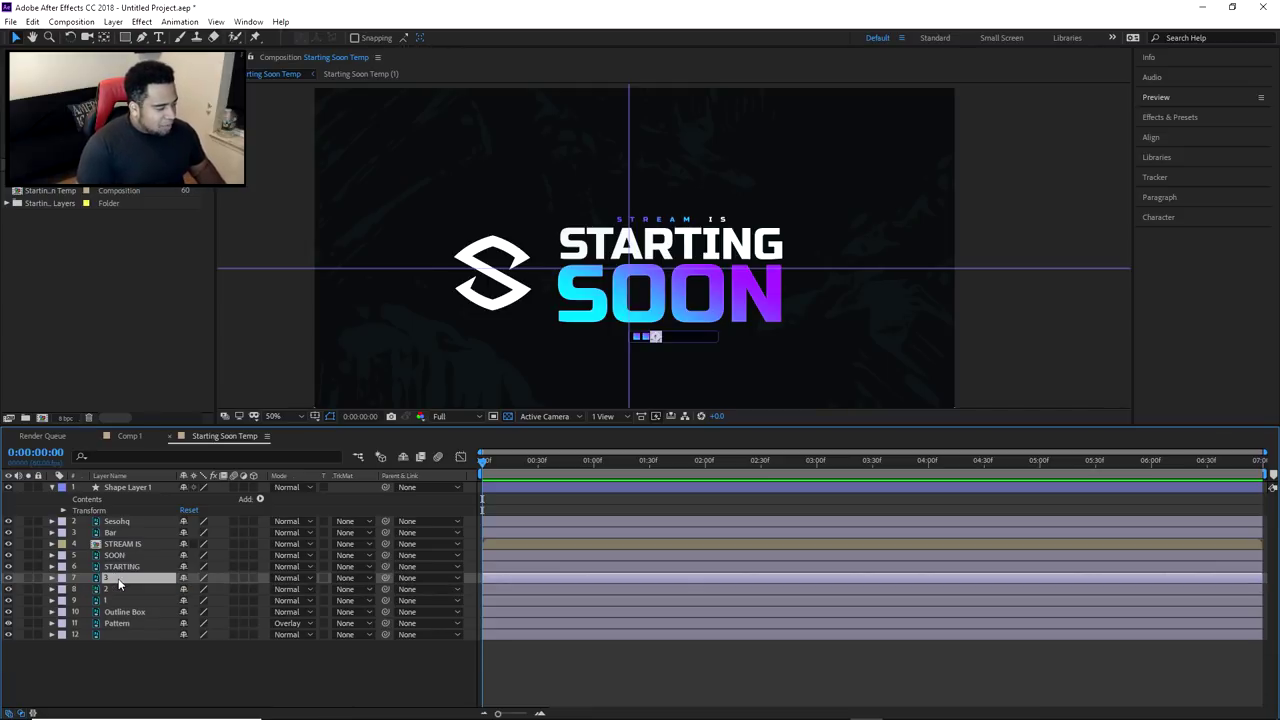
{"action": "left_click", "coordinate": [52, 578]}
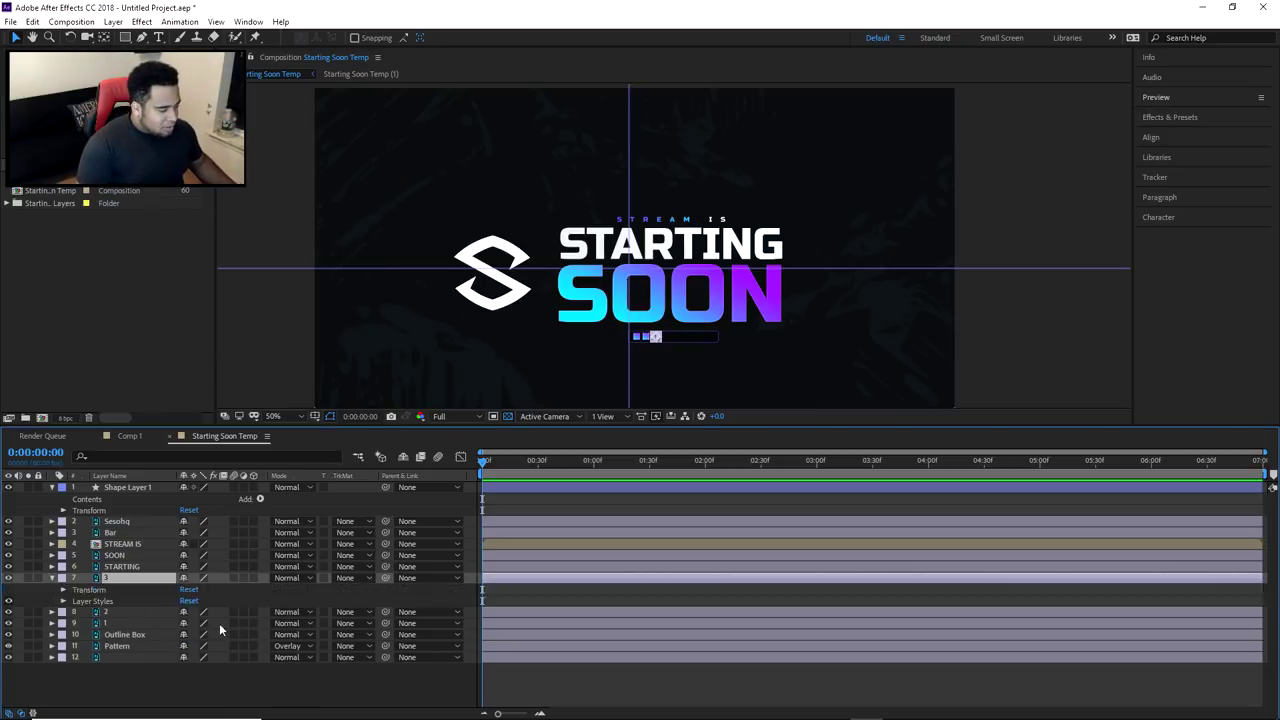
{"action": "left_click", "coordinate": [63, 590]}
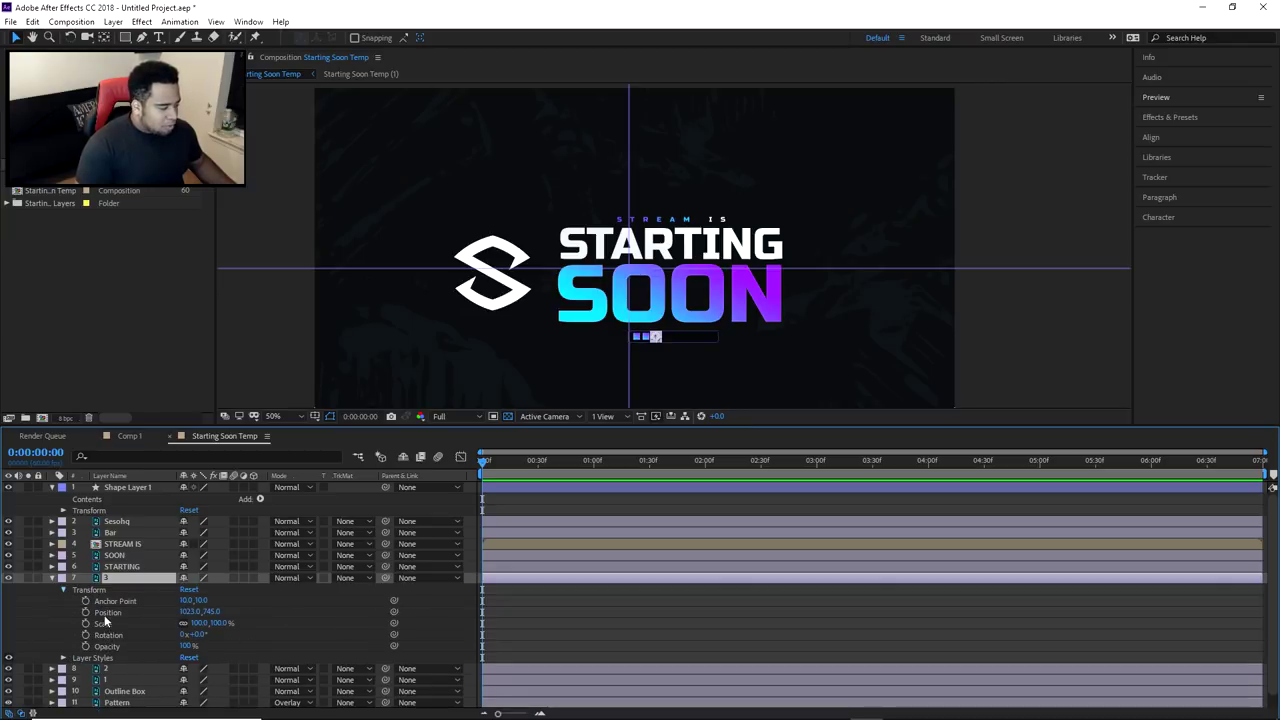
{"action": "left_click", "coordinate": [110, 647]}
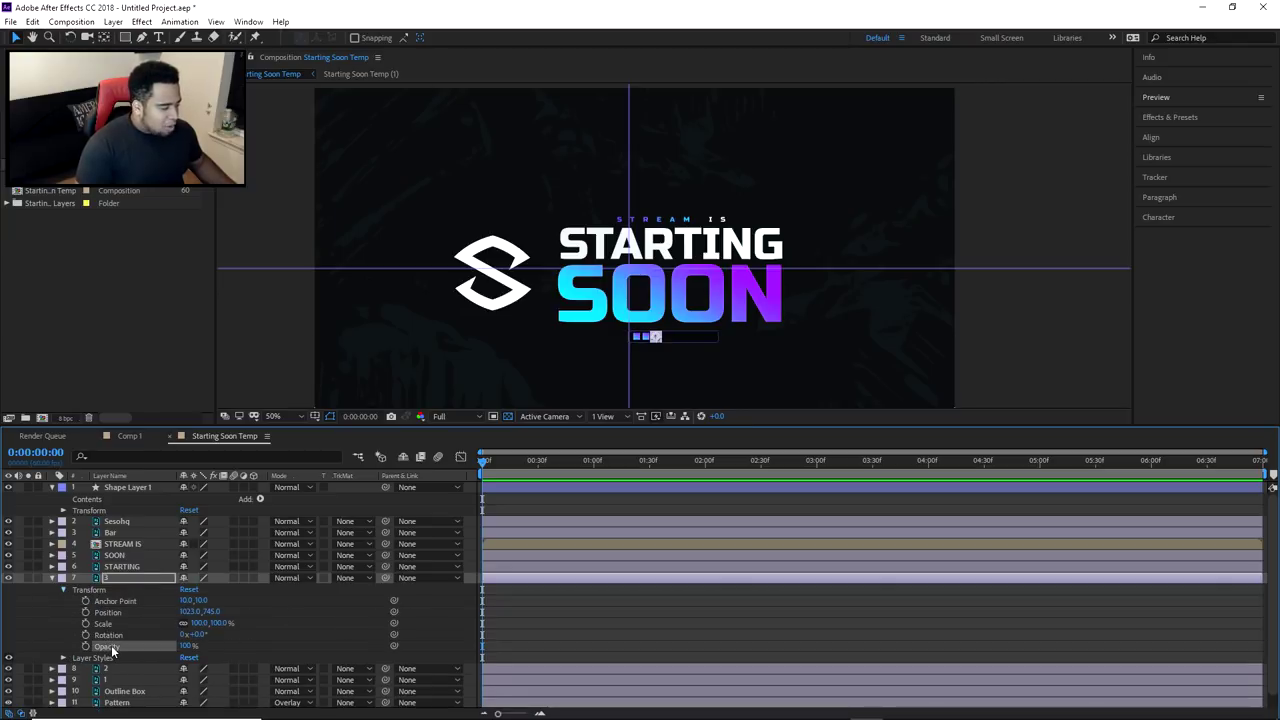
Show only the Opacity property of layer 3 and start keyframing it at 100% at 0:00:00:00
{"action": "left_click", "coordinate": [125, 579]}
{"action": "key", "text": "t"}
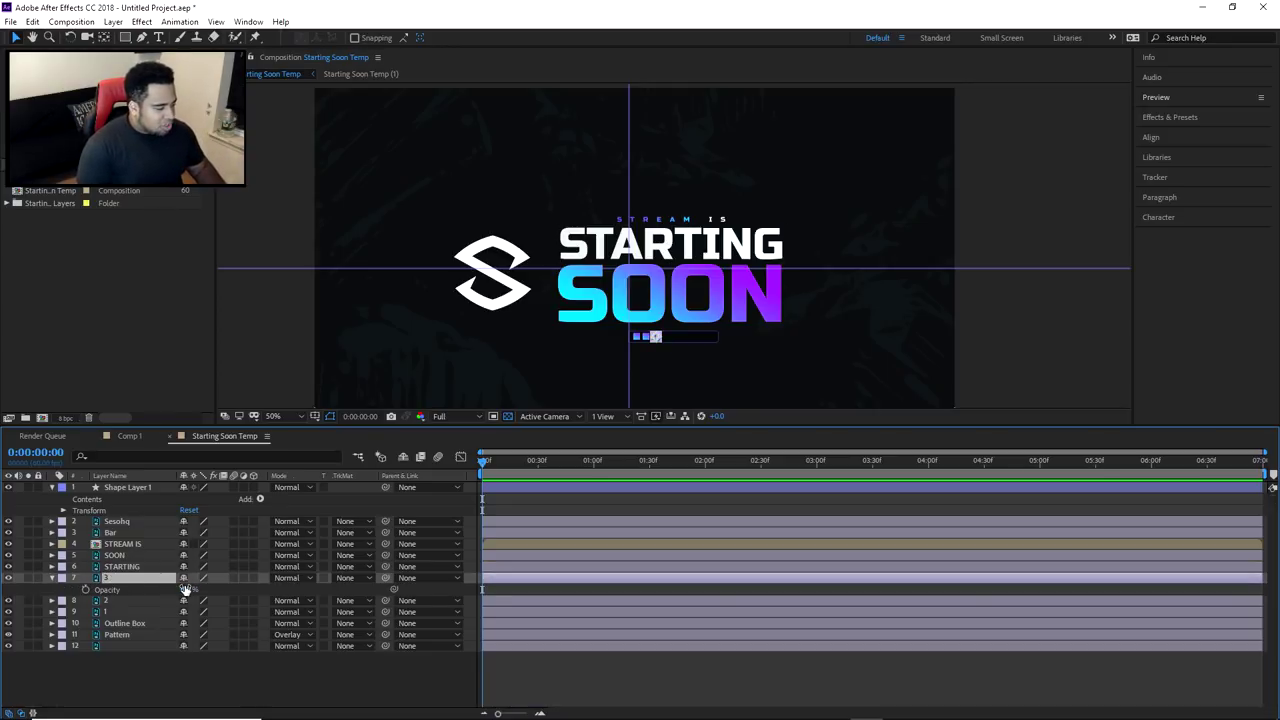
{"action": "mouse_move", "coordinate": [486, 462]}
{"action": "left_mouse_down"}
{"action": "mouse_move", "coordinate": [649, 461]}
{"action": "mouse_move", "coordinate": [484, 461]}
{"action": "left_mouse_up"}
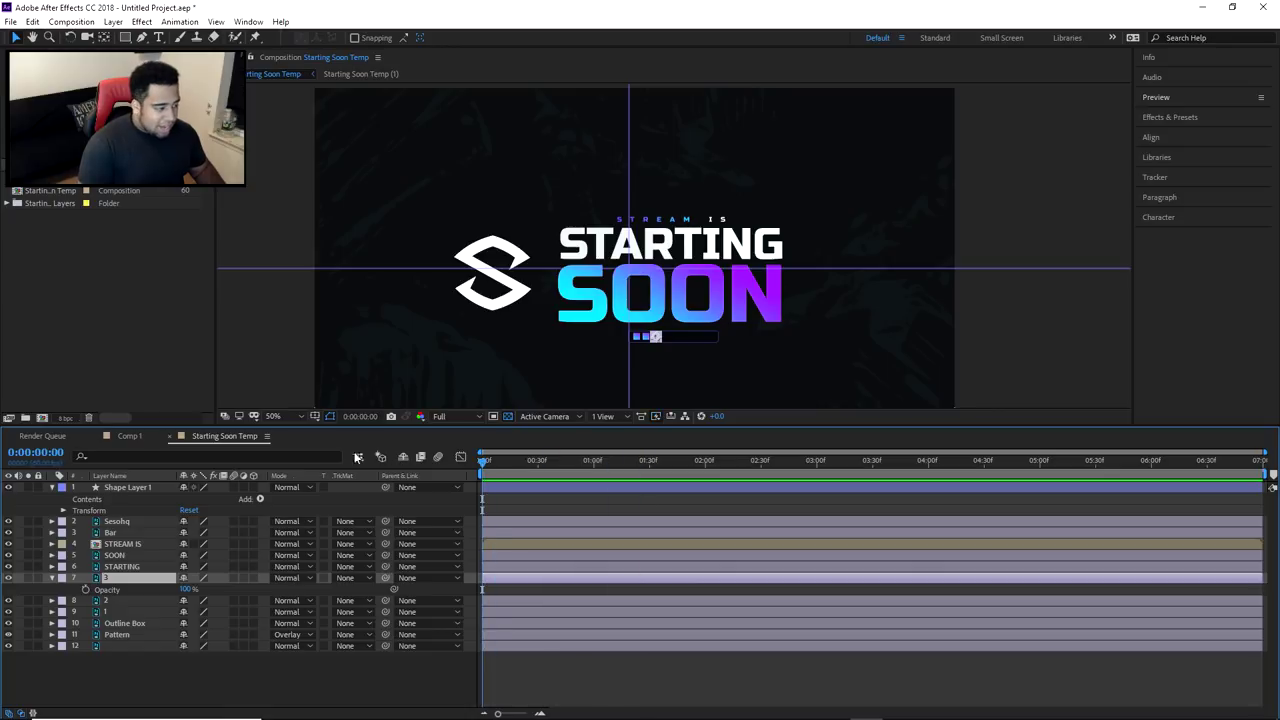
{"action": "left_click", "coordinate": [86, 590]}
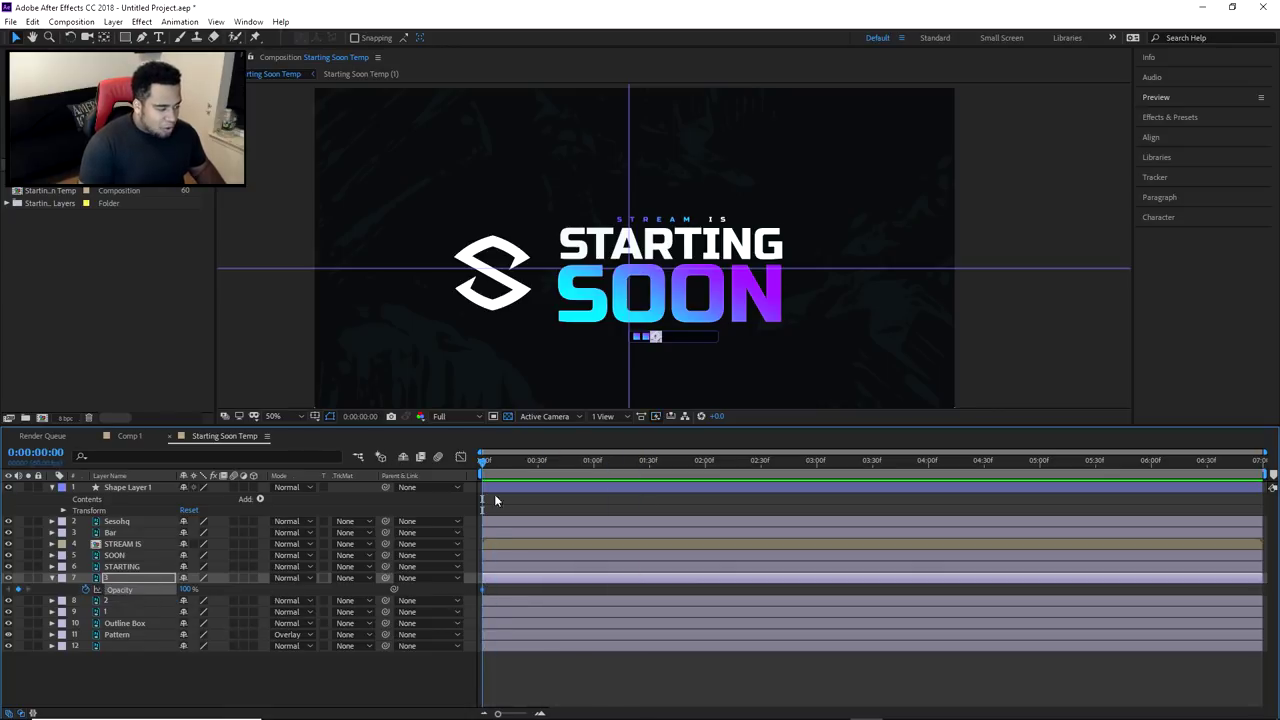
{"action": "scroll", "coordinate": [495, 617], "scroll_direction": "up", "scroll_amount": 4, "text": "alt"}
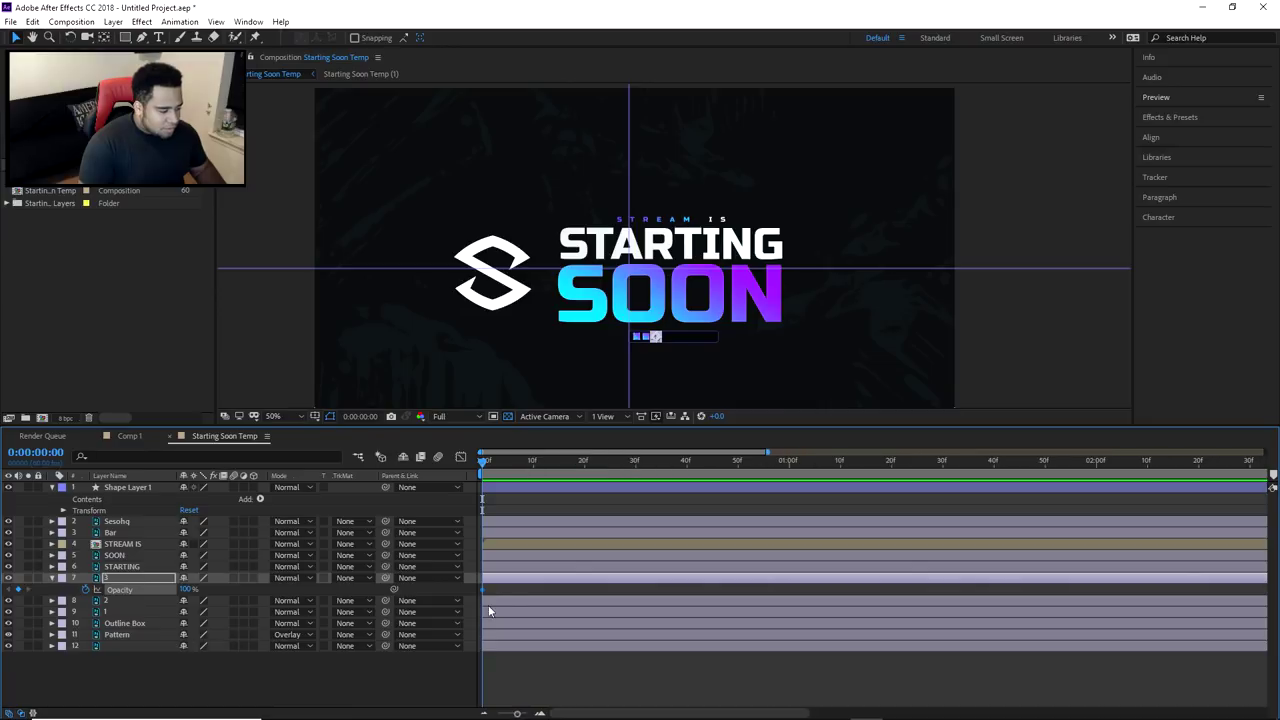
{"action": "left_click_drag", "start_coordinate": [517, 713], "coordinate": [443, 710]}
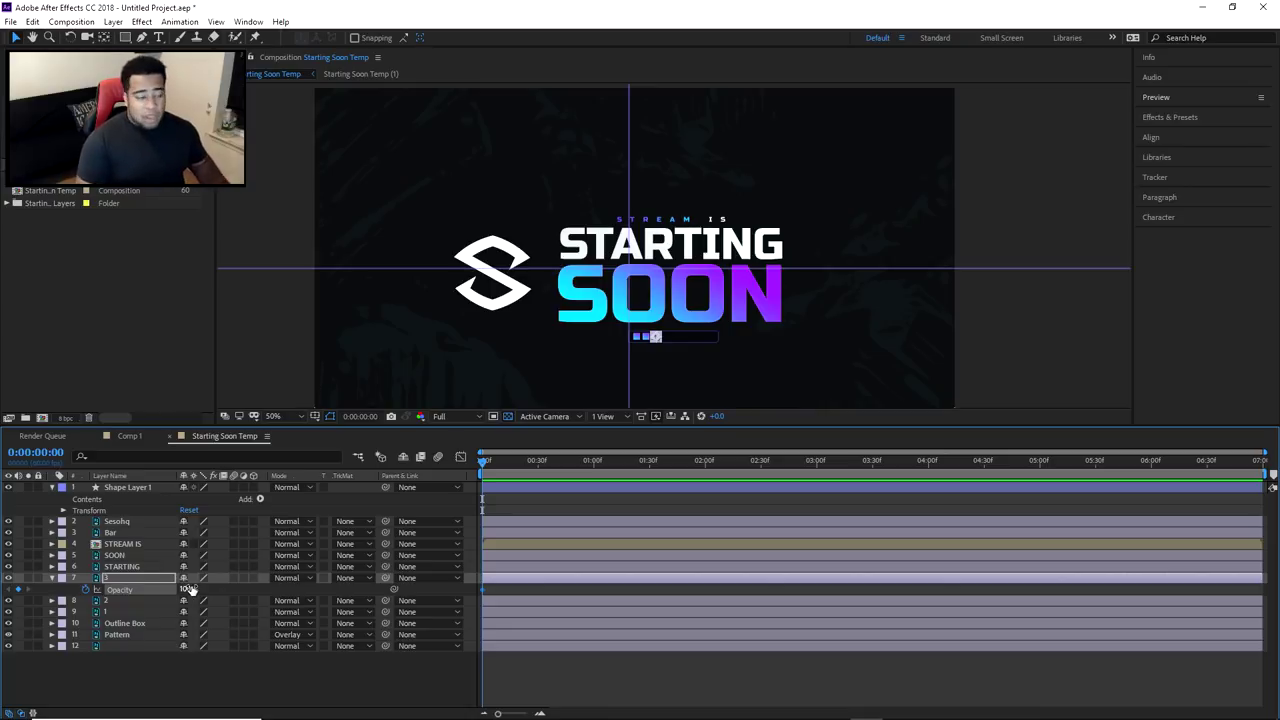
Keyframe layer 3's Opacity at 0% at 0:00:00:30, preview the fade-out, and dismiss the CCleaner alert
{"action": "left_click", "coordinate": [540, 462]}
{"action": "left_click", "coordinate": [539, 462]}
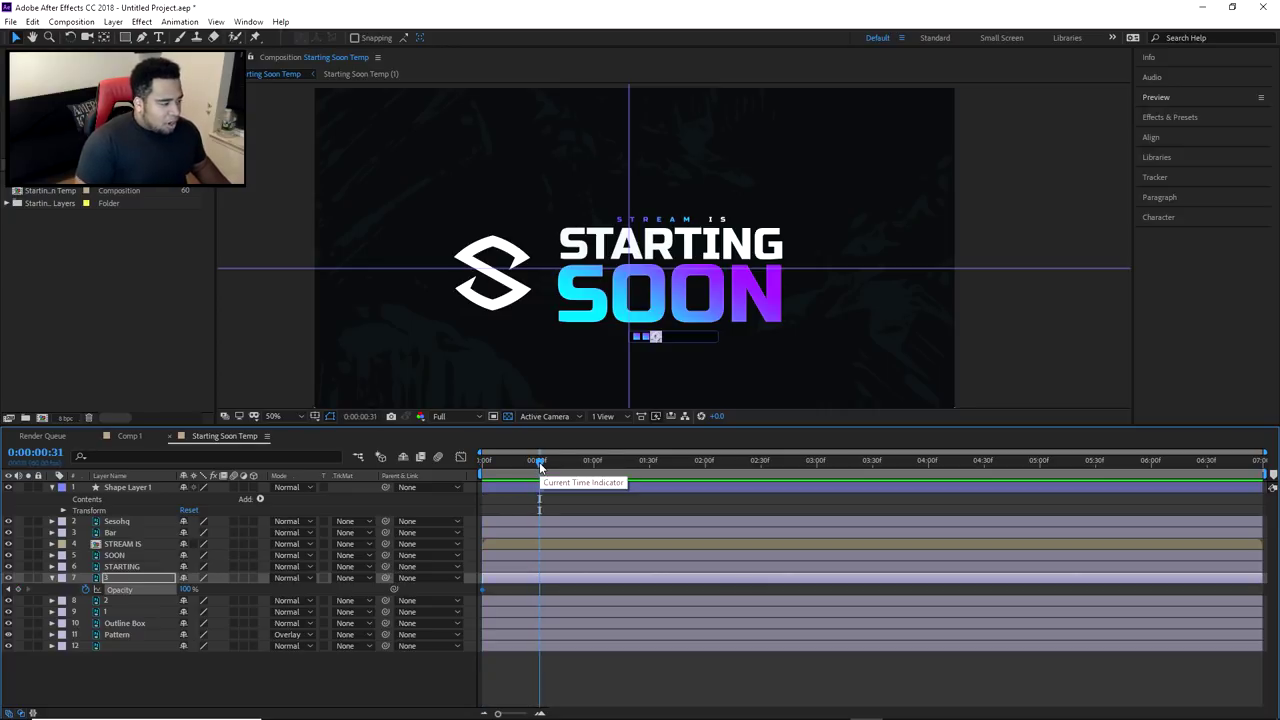
{"action": "left_click", "coordinate": [538, 462]}
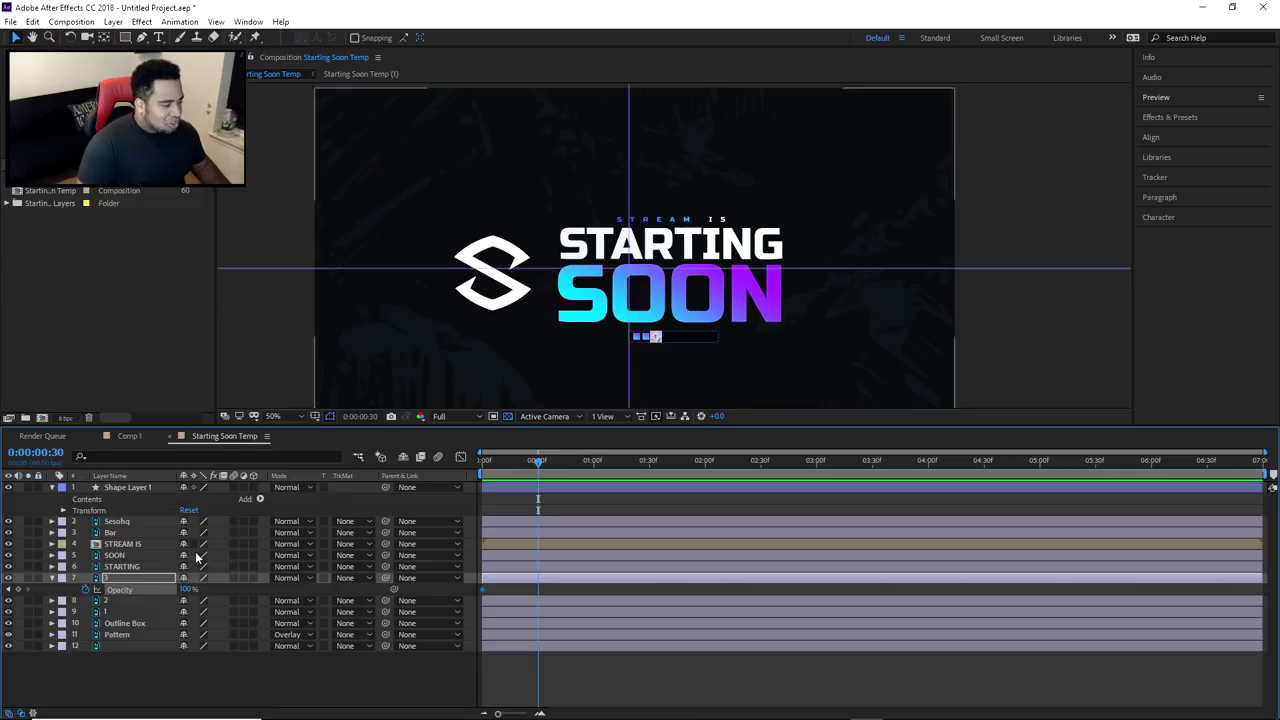
{"action": "left_click_drag", "start_coordinate": [189, 589], "coordinate": [100, 589]}
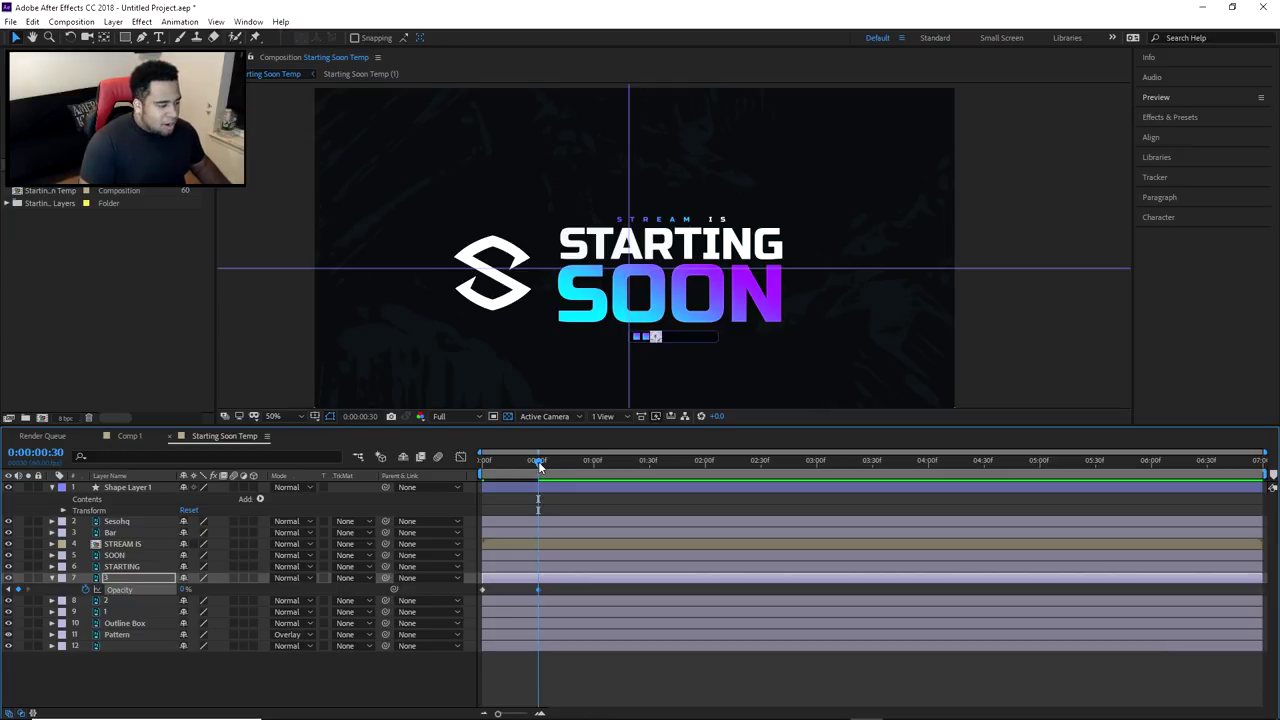
{"action": "key", "text": "Home"}
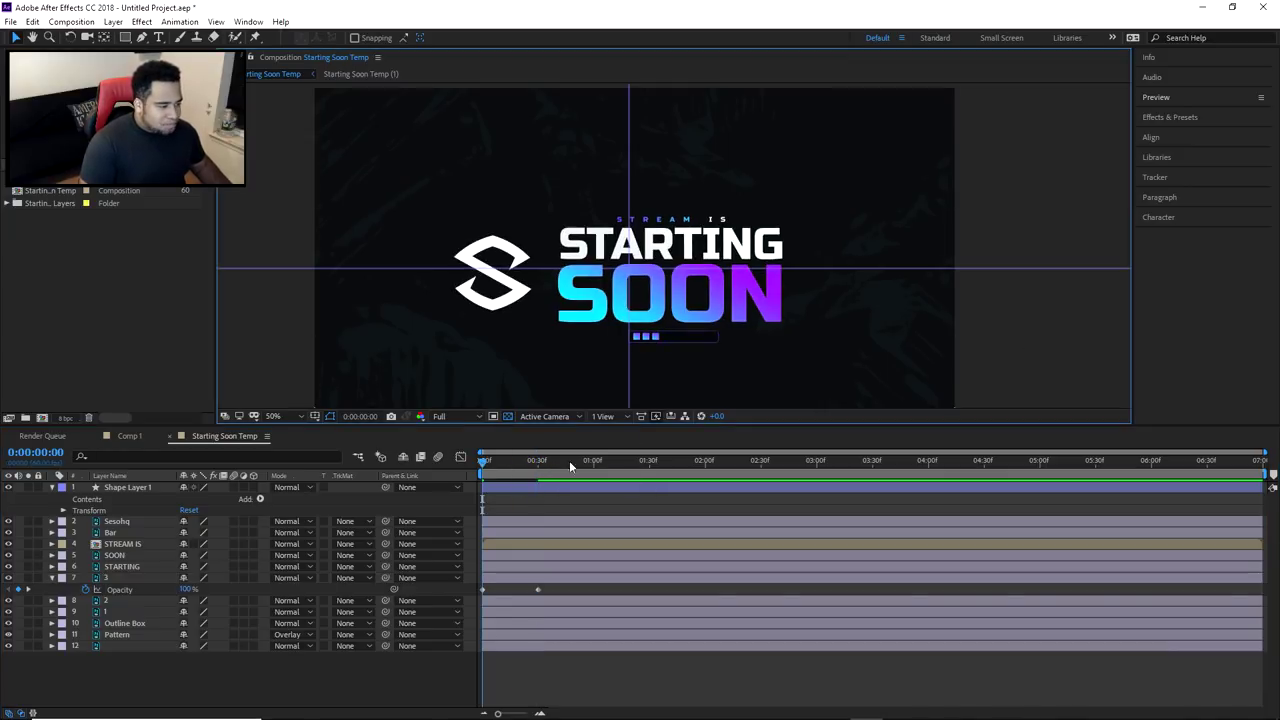
{"action": "key", "text": "space"}
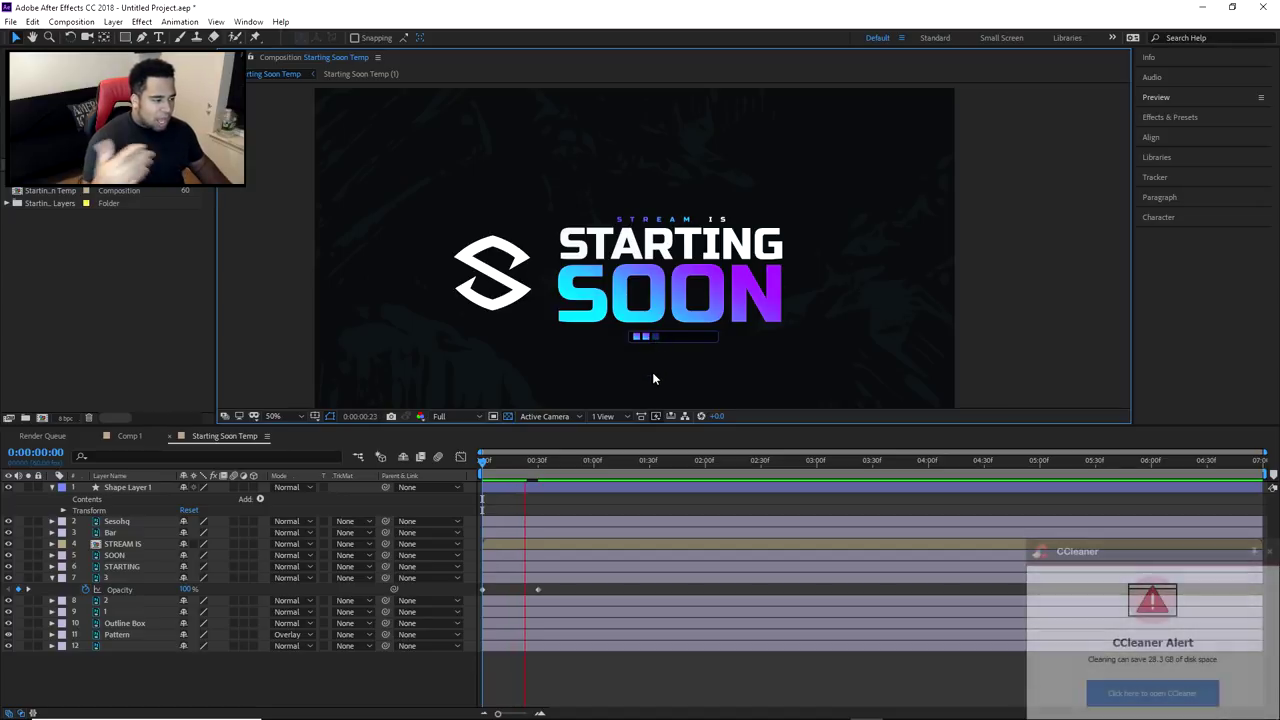
{"action": "left_click", "coordinate": [1269, 551]}
{"action": "left_click", "coordinate": [467, 468]}
Add a 100% Opacity keyframe to layer 3 at 0:00:01:00 and preview the fade from the start
{"action": "left_click_drag", "start_coordinate": [484, 462], "coordinate": [594, 466]}
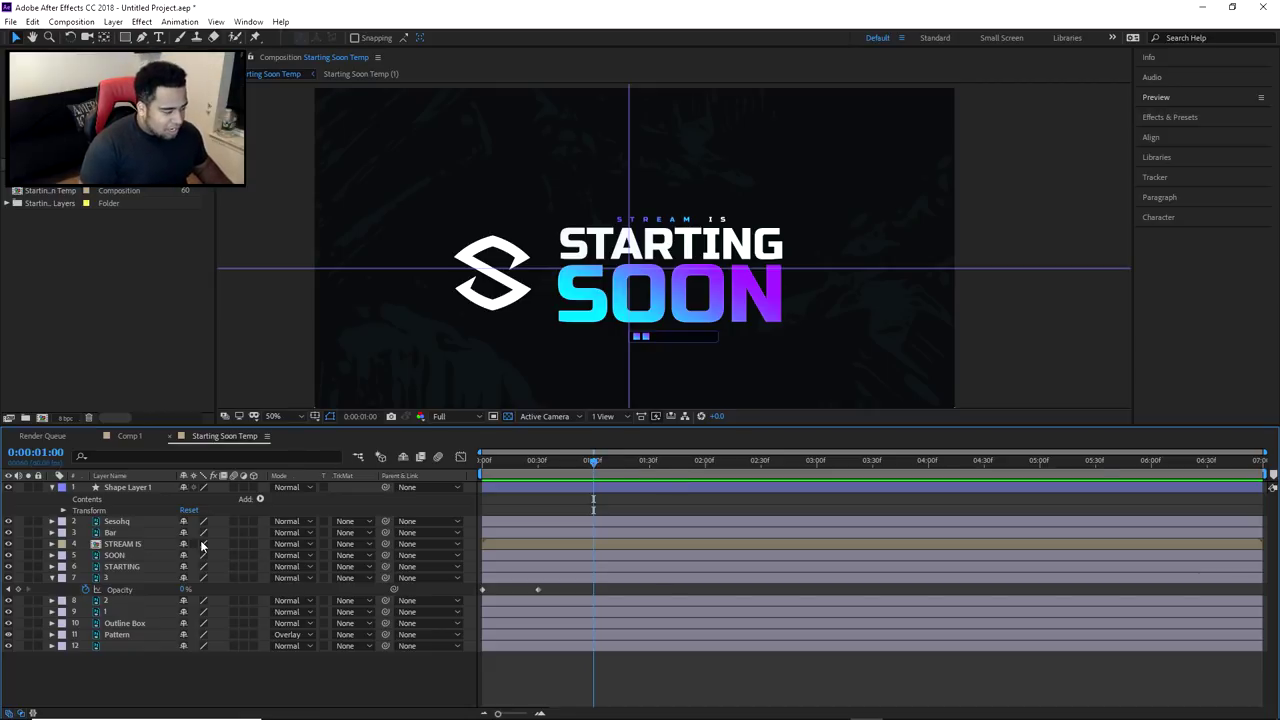
{"action": "left_click", "coordinate": [185, 590]}
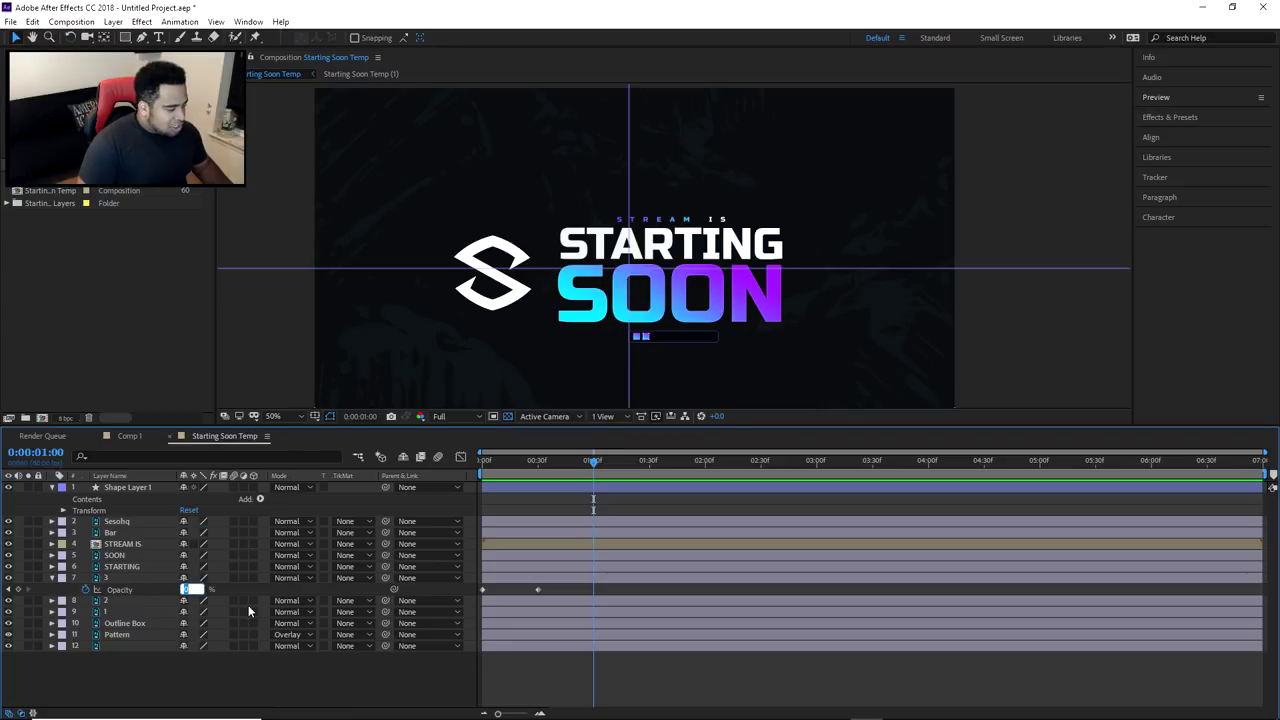
{"action": "key", "text": "ctrl+v"}
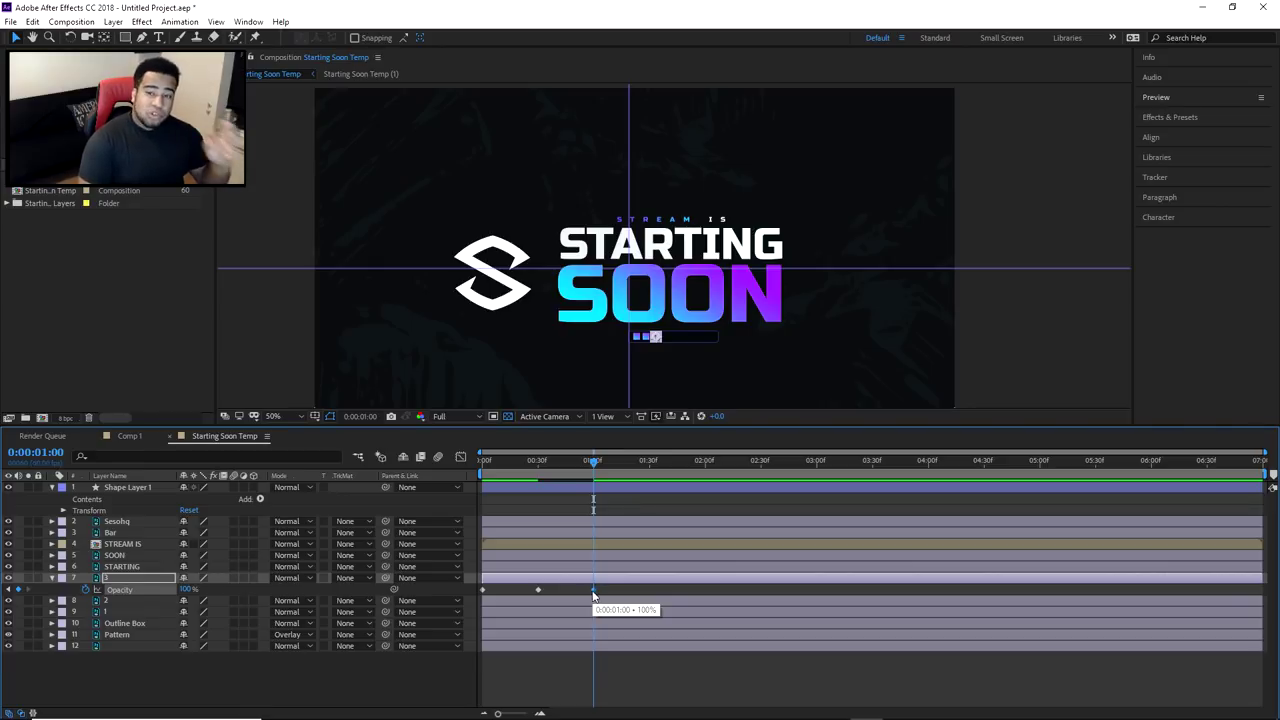
{"action": "key", "text": "Home"}
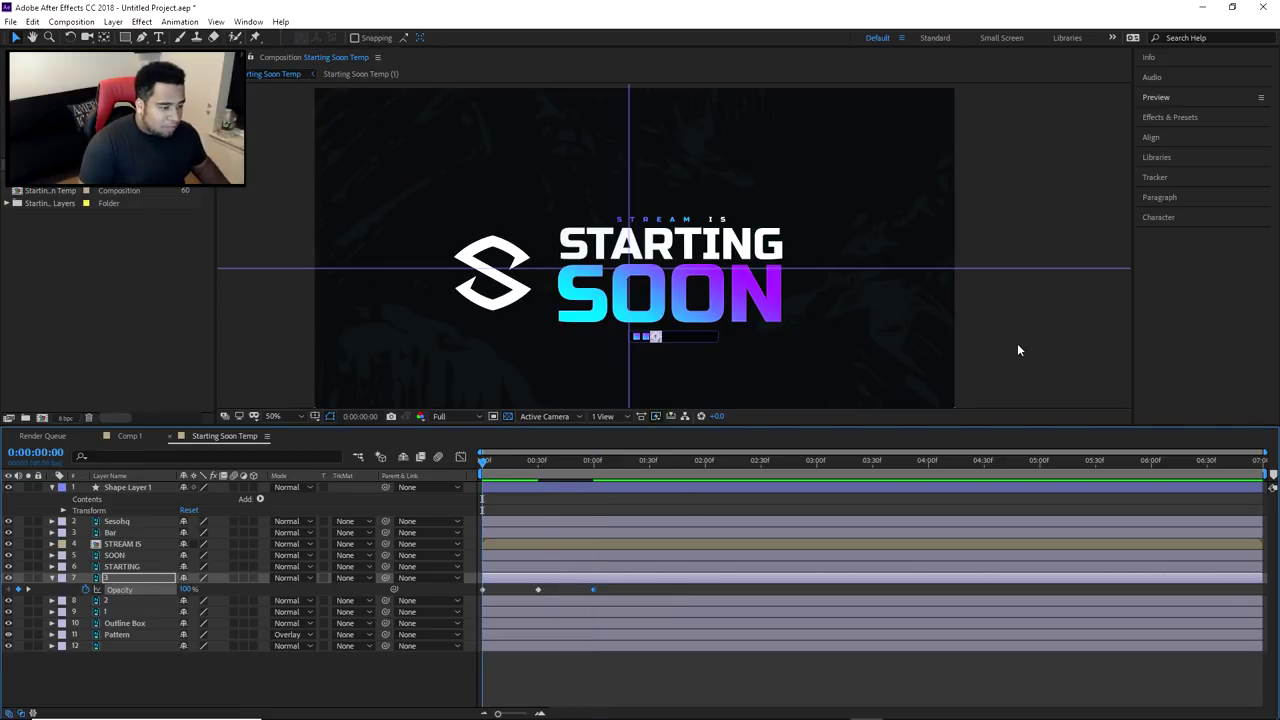
{"action": "left_click", "coordinate": [615, 405]}
{"action": "key", "text": "space"}
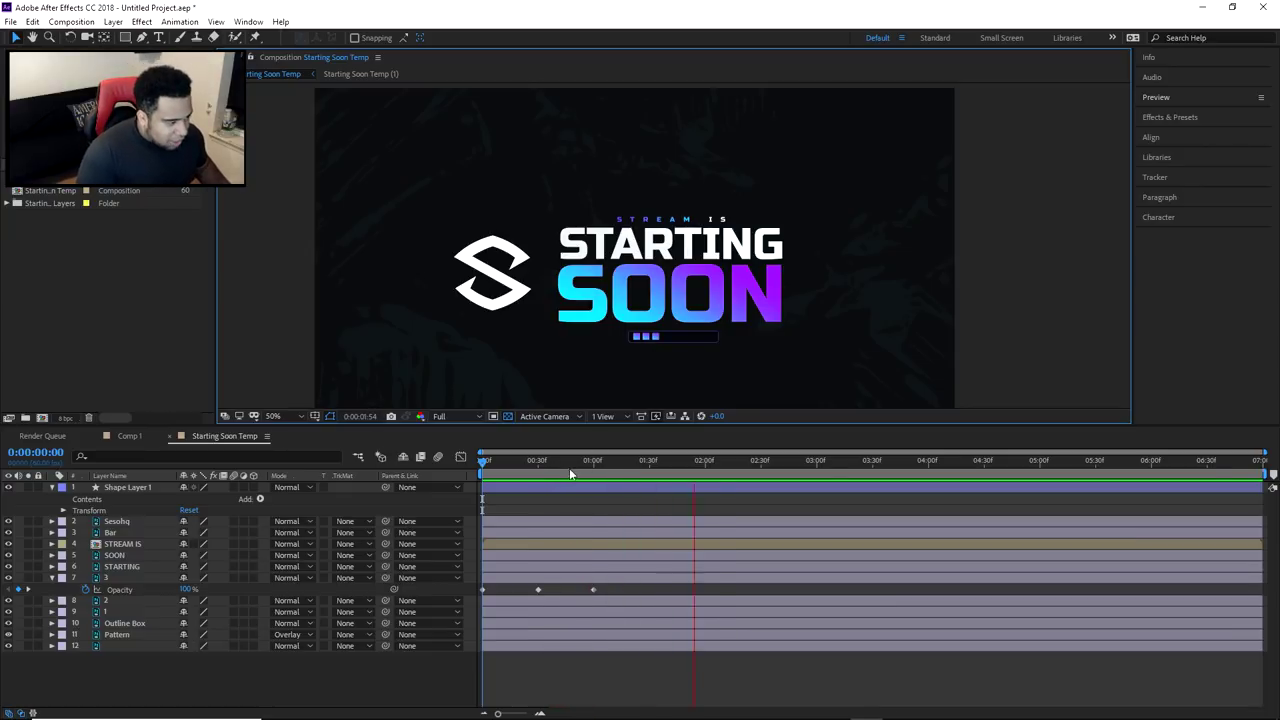
{"action": "left_click", "coordinate": [502, 459]}
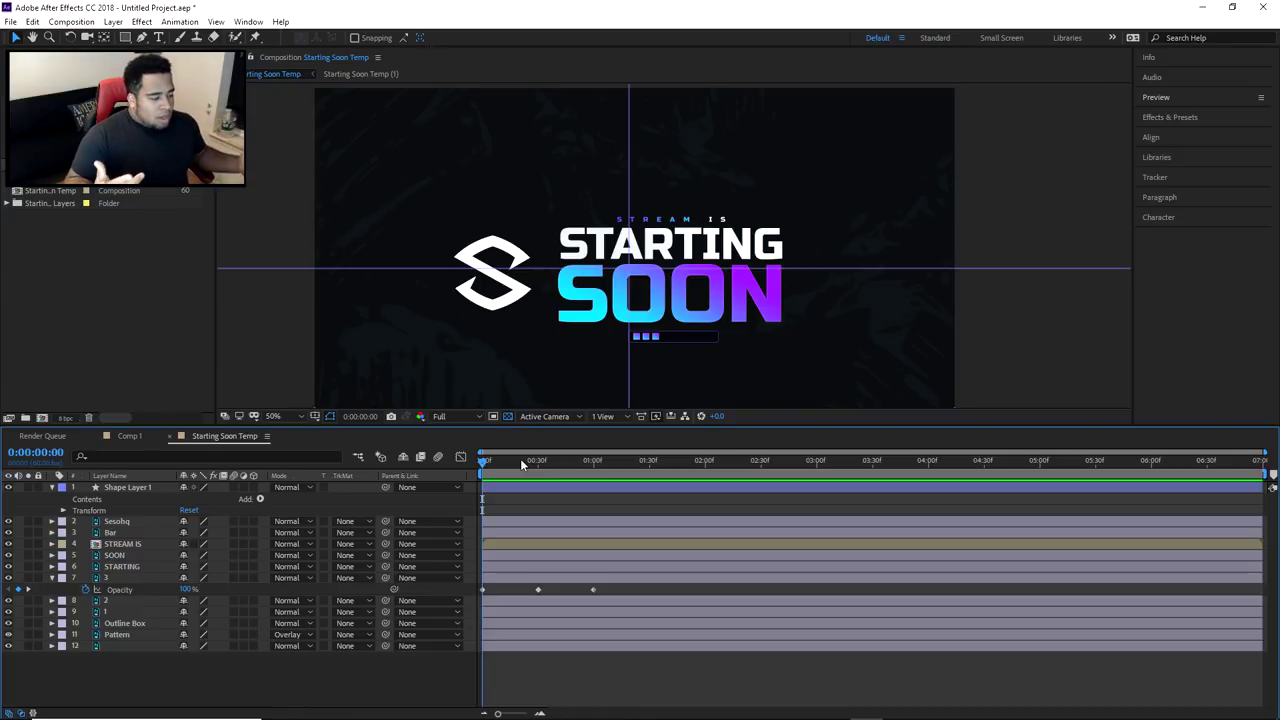
Review layer 3's Opacity animation from its first keyframe by scrubbing and playing it
{"action": "left_click", "coordinate": [483, 590]}
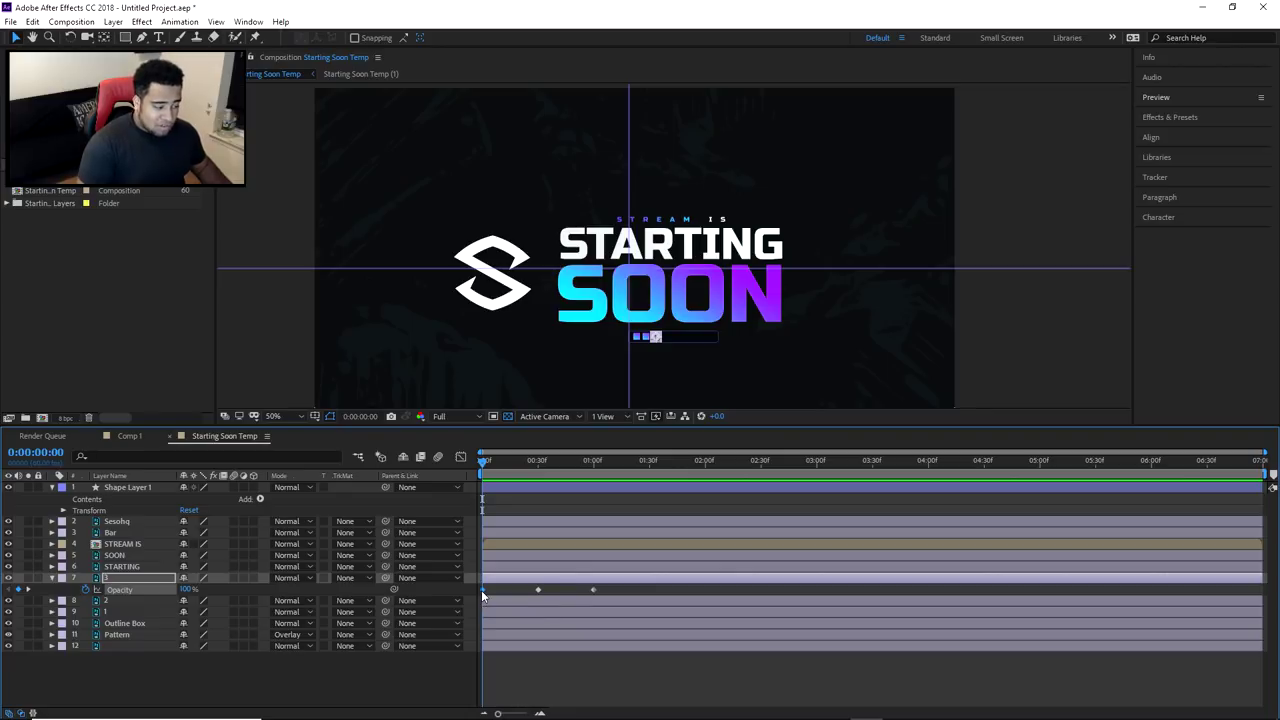
{"action": "left_click_drag", "start_coordinate": [484, 461], "coordinate": [542, 462]}
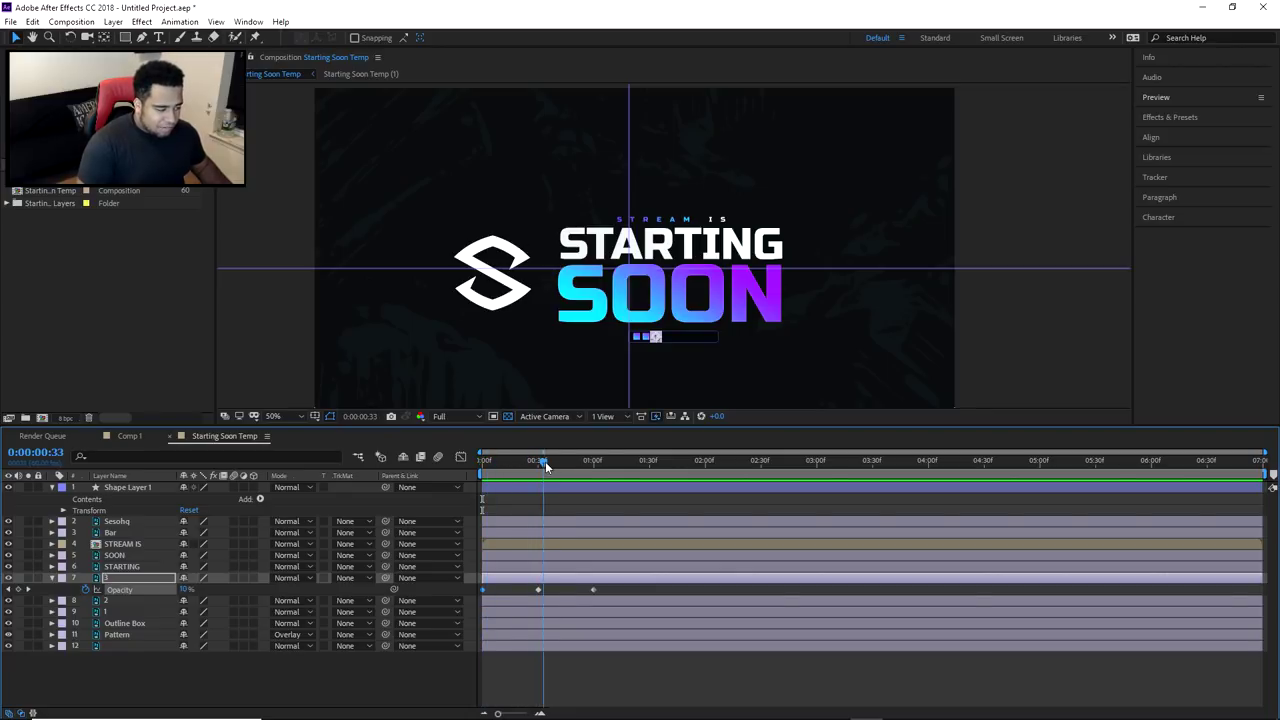
{"action": "key", "text": "space"}
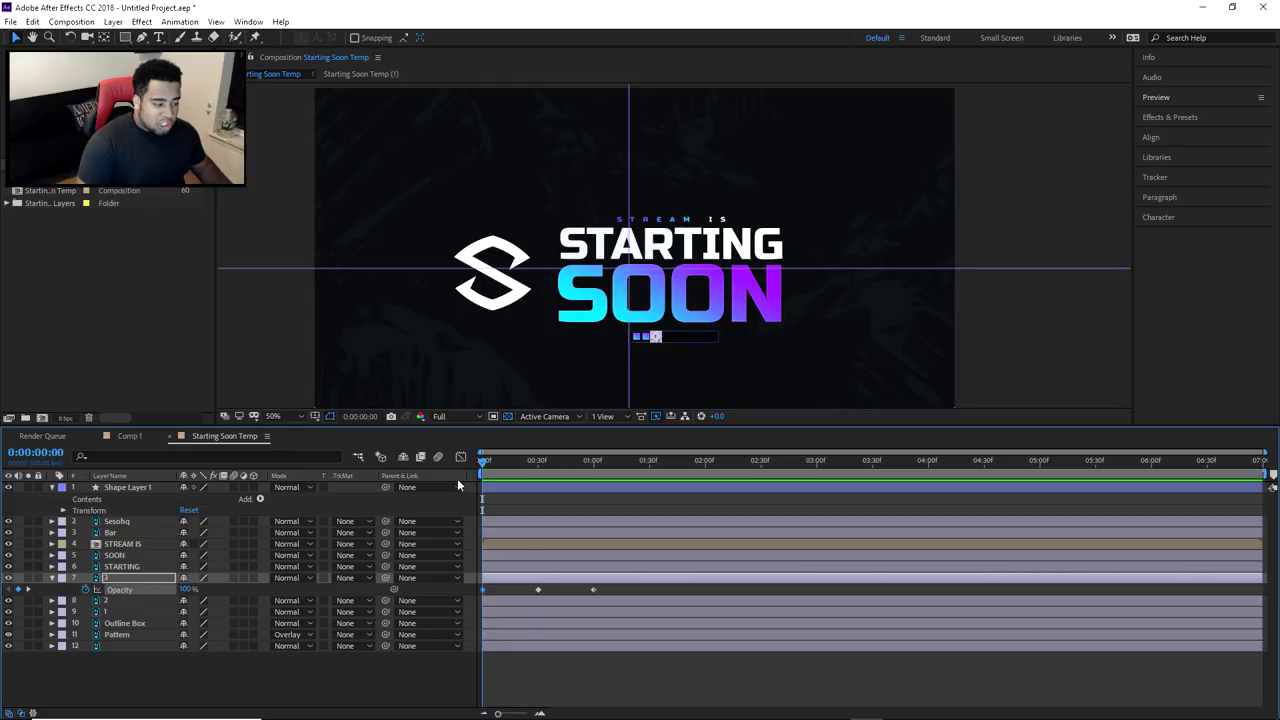
{"action": "key", "text": "space"}
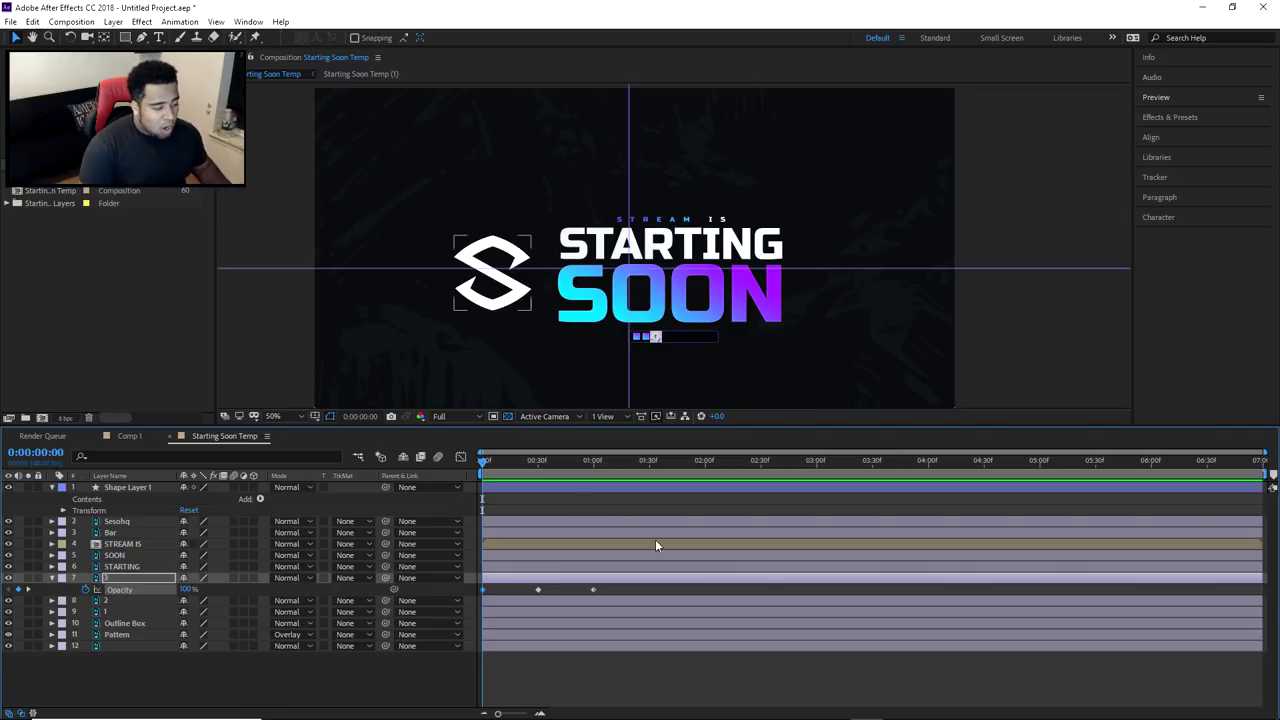
Apply Easy Ease to all three Opacity keyframes of layer 3
{"action": "left_click_drag", "start_coordinate": [610, 588], "coordinate": [473, 598]}
{"action": "left_click_drag", "start_coordinate": [607, 585], "coordinate": [507, 596]}
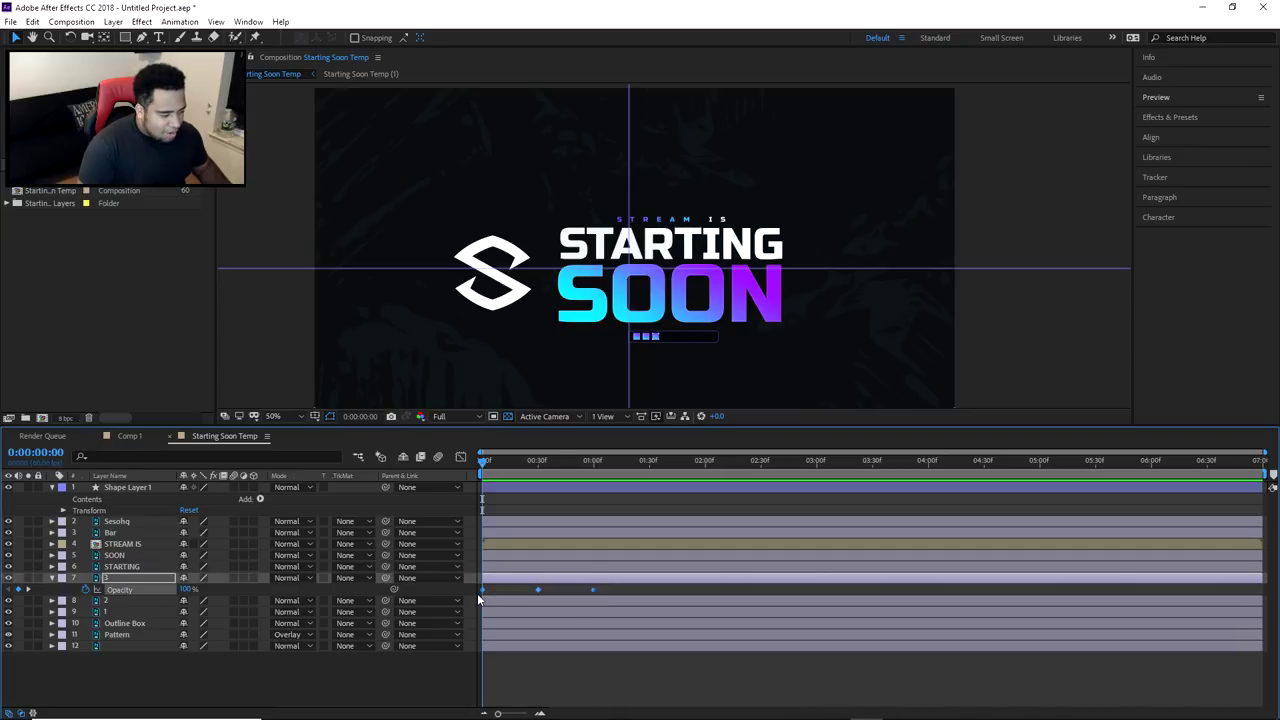
{"action": "right_click", "coordinate": [593, 588]}
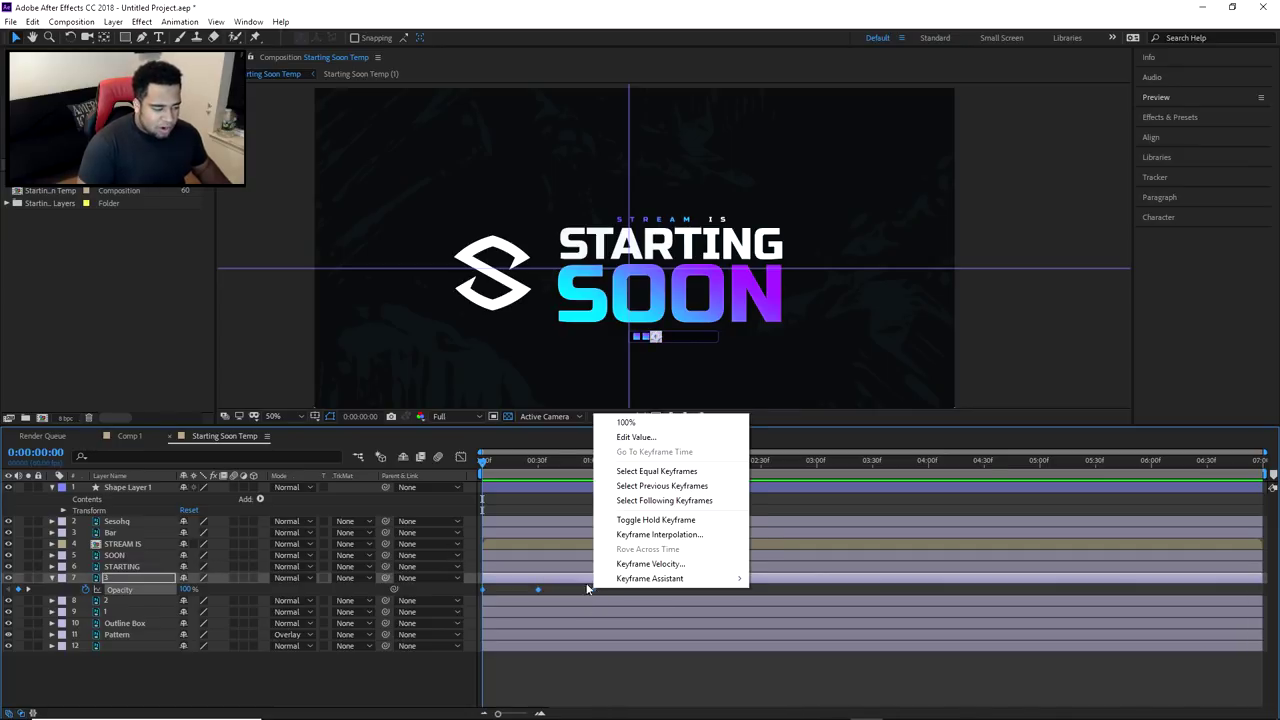
{"action": "mouse_move", "coordinate": [655, 580]}
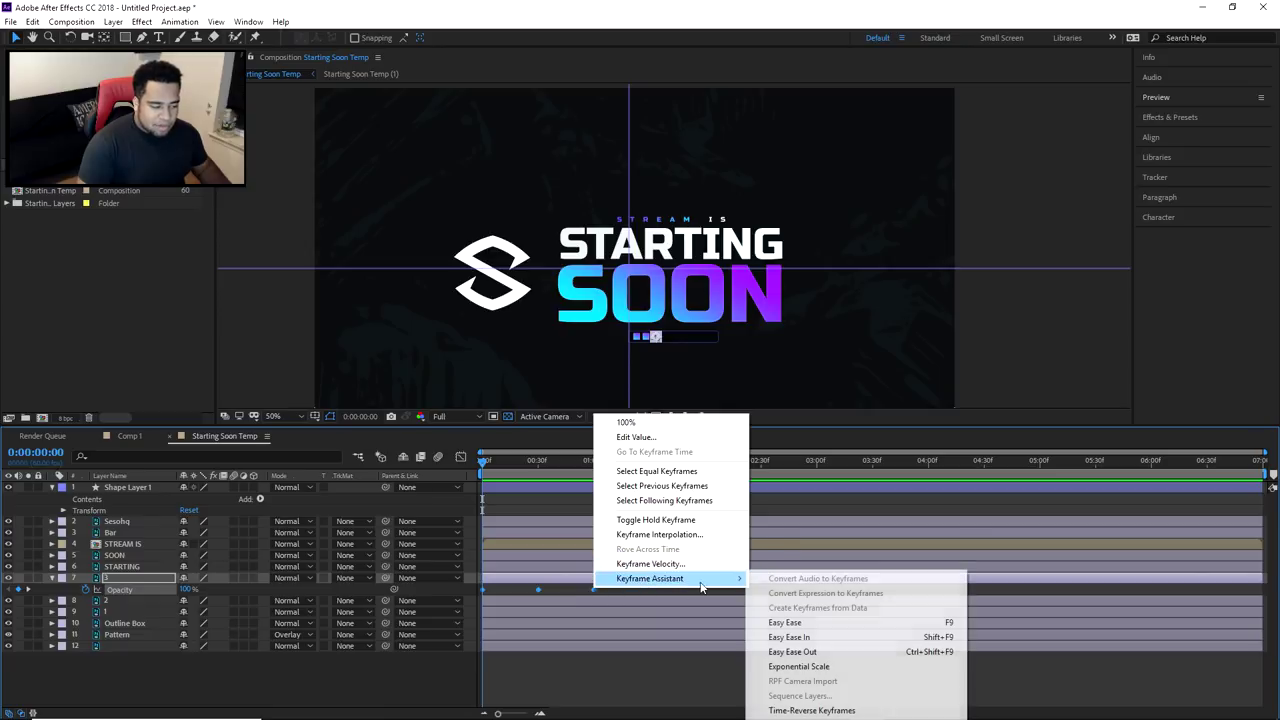
{"action": "left_click", "coordinate": [792, 622]}
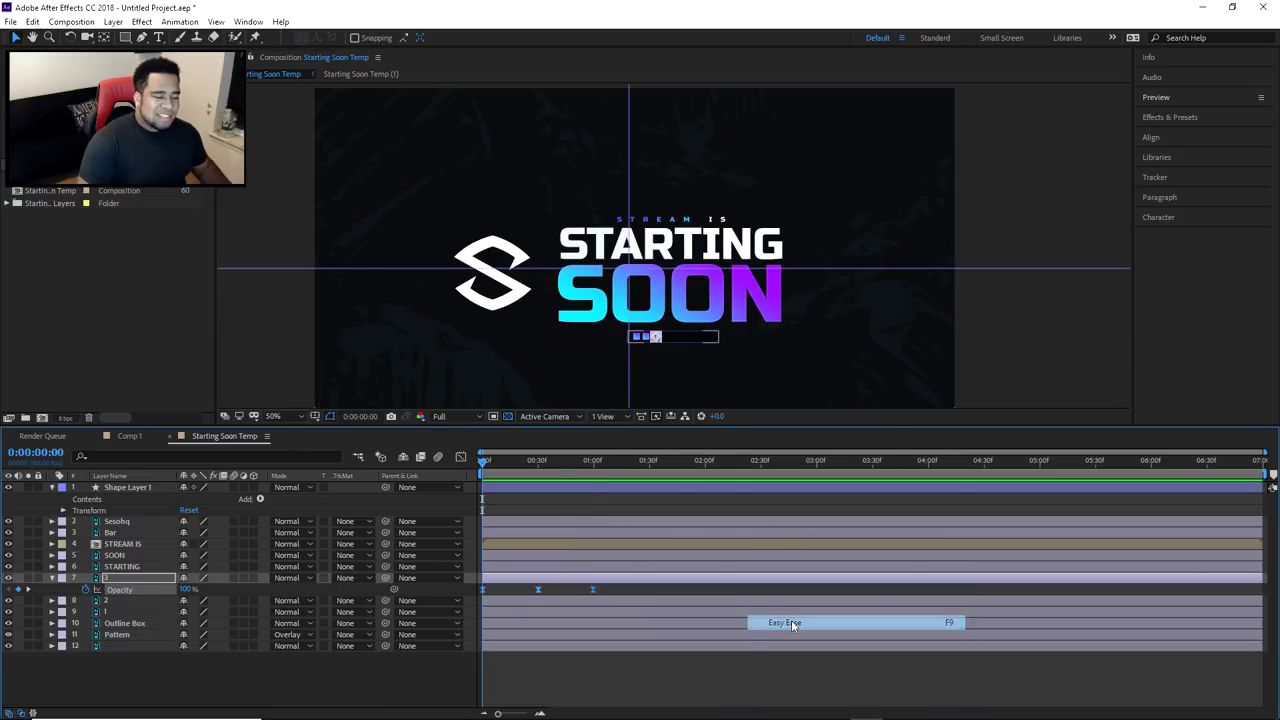
Open the Graph Editor for layer 3's Opacity and compare its value graph with its speed graph
{"action": "left_click", "coordinate": [461, 458]}
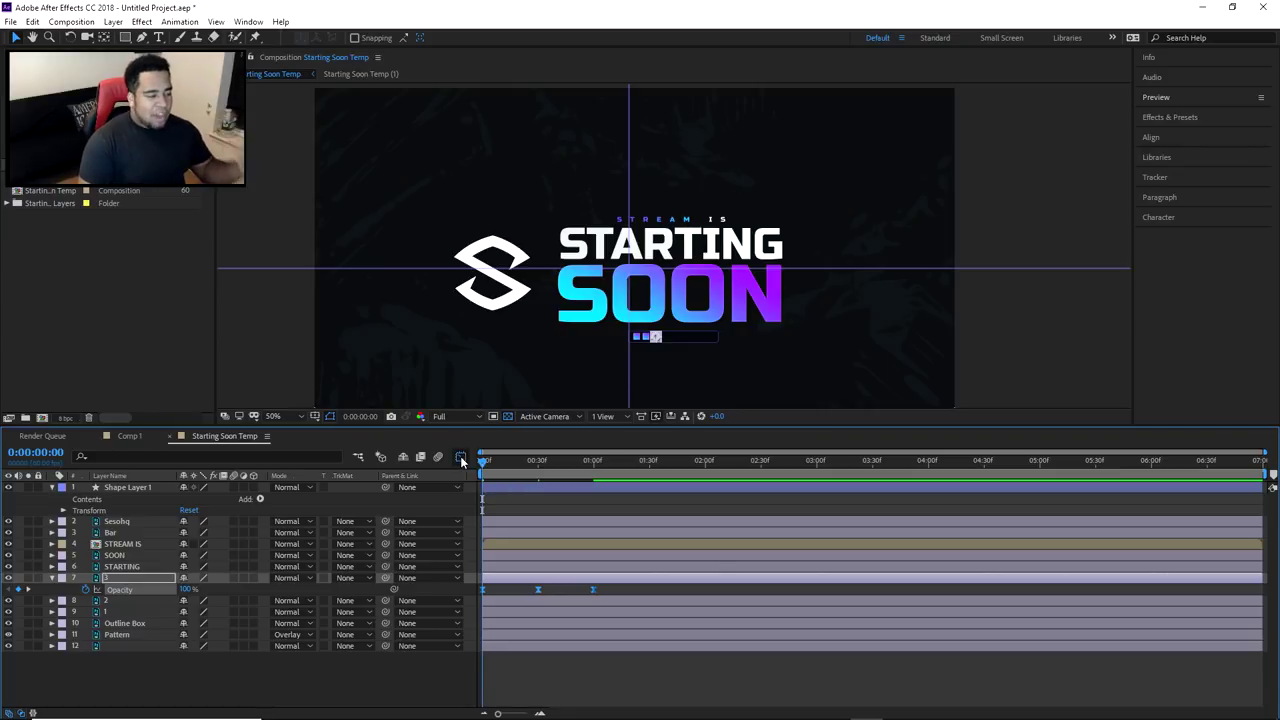
{"action": "right_click", "coordinate": [692, 528]}
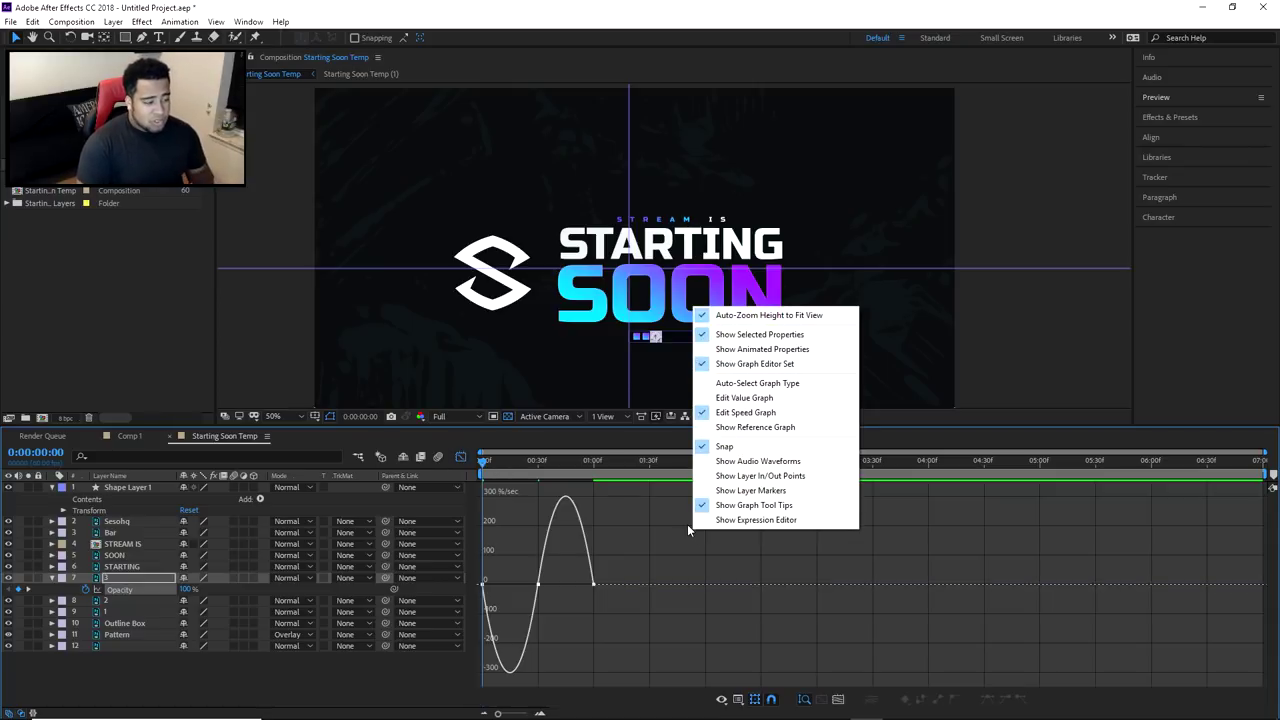
{"action": "left_click", "coordinate": [741, 399]}
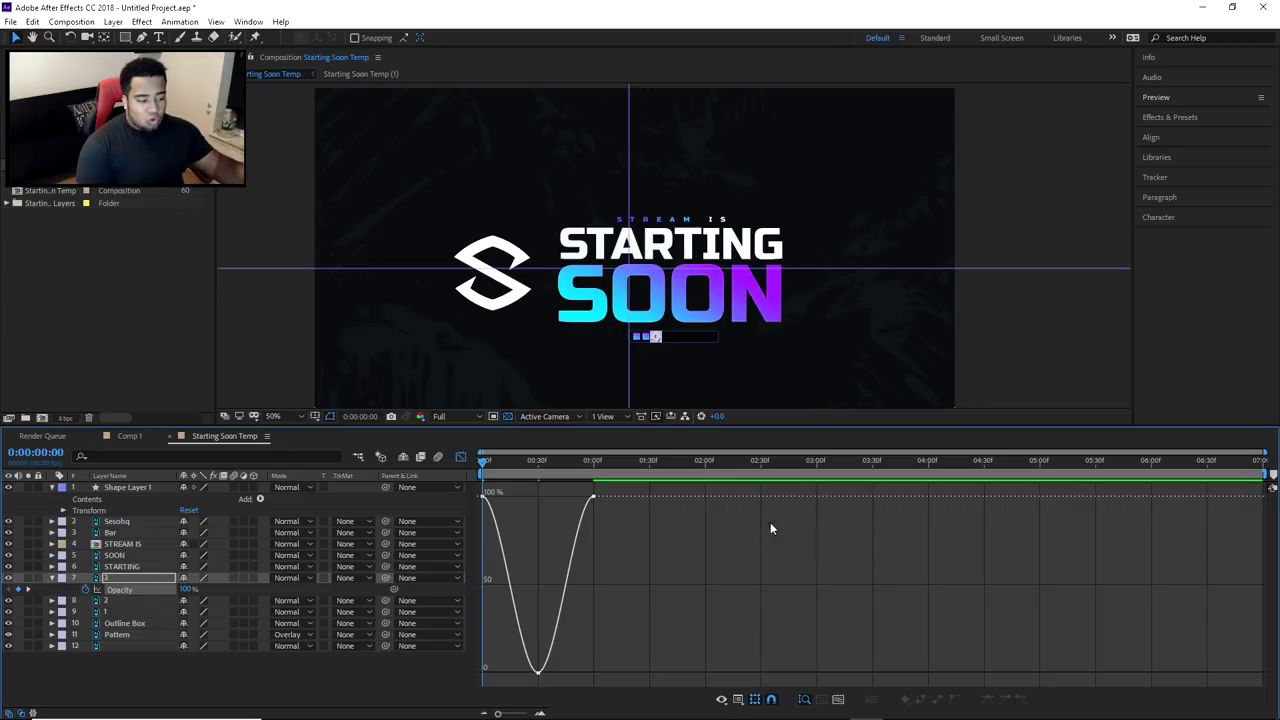
{"action": "right_click", "coordinate": [728, 520]}
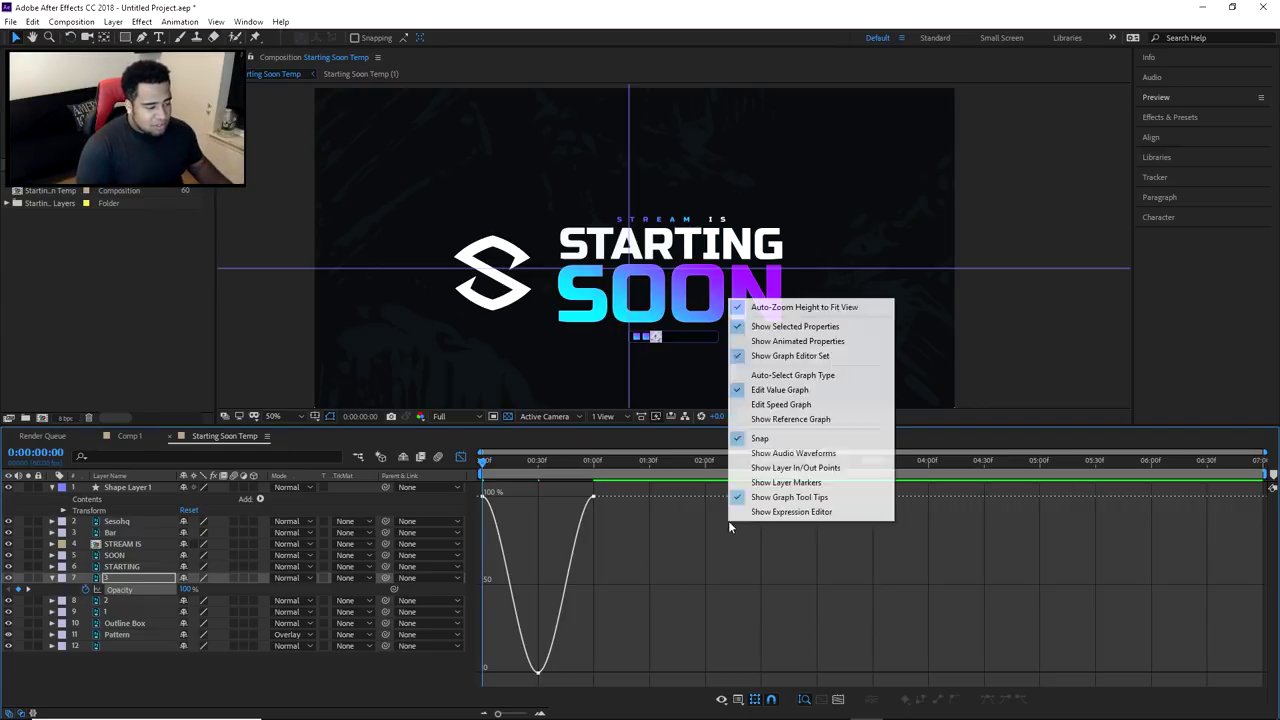
{"action": "left_click", "coordinate": [772, 405]}
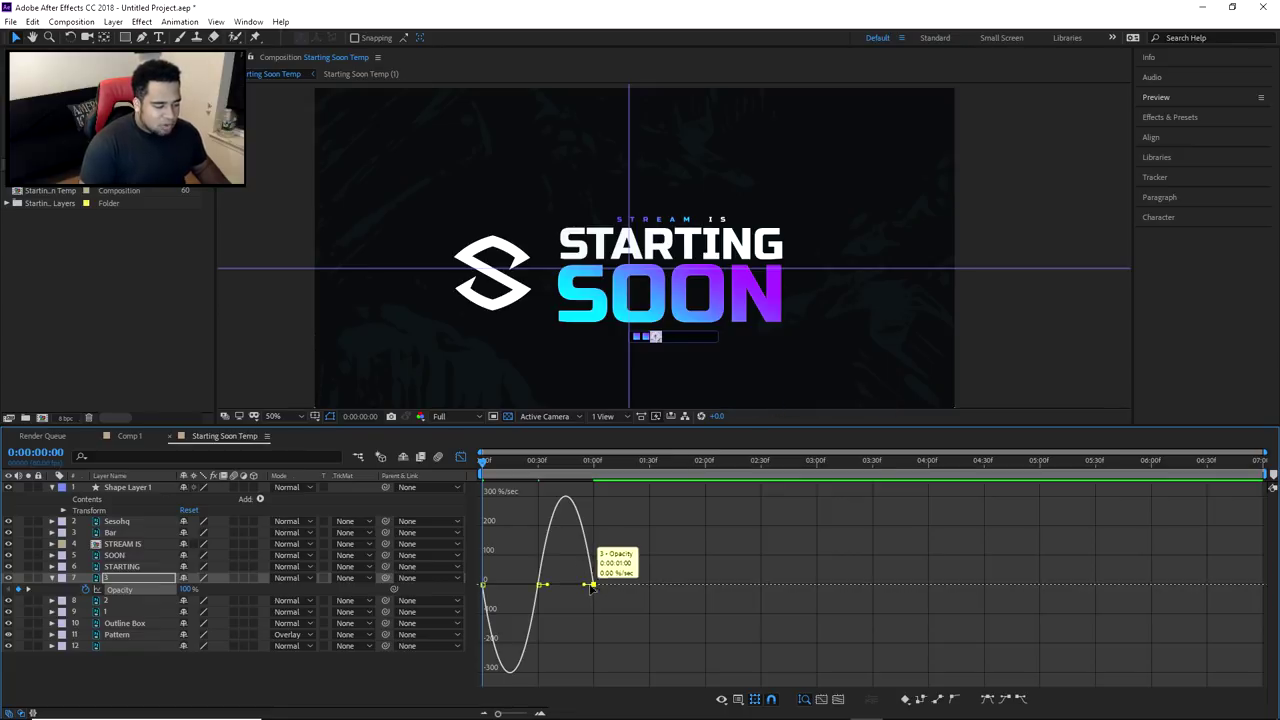
Try to sharpen layer 3's Opacity speed curve by stretching the ease handles of all three keyframes, and restore the default easing
{"action": "left_click_drag", "start_coordinate": [648, 551], "coordinate": [478, 608]}
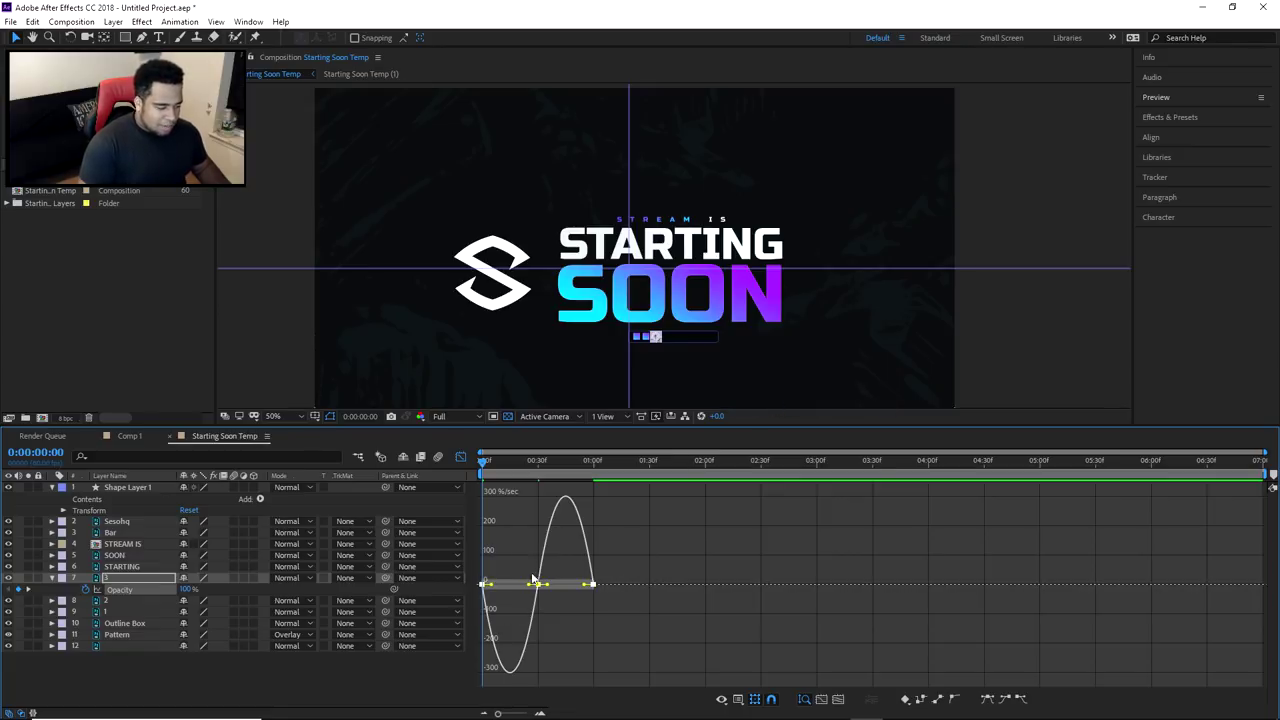
{"action": "left_click", "coordinate": [536, 459]}
{"action": "left_click", "coordinate": [591, 463]}
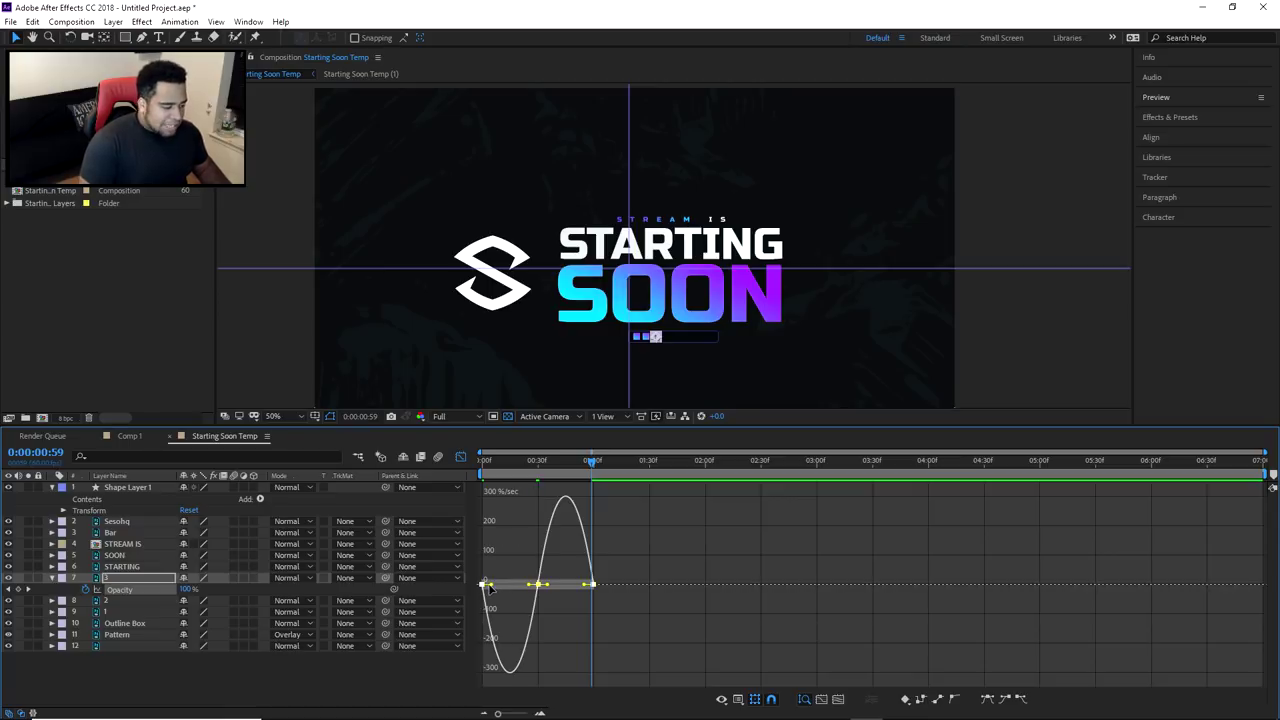
{"action": "left_click_drag", "start_coordinate": [490, 588], "coordinate": [509, 589]}
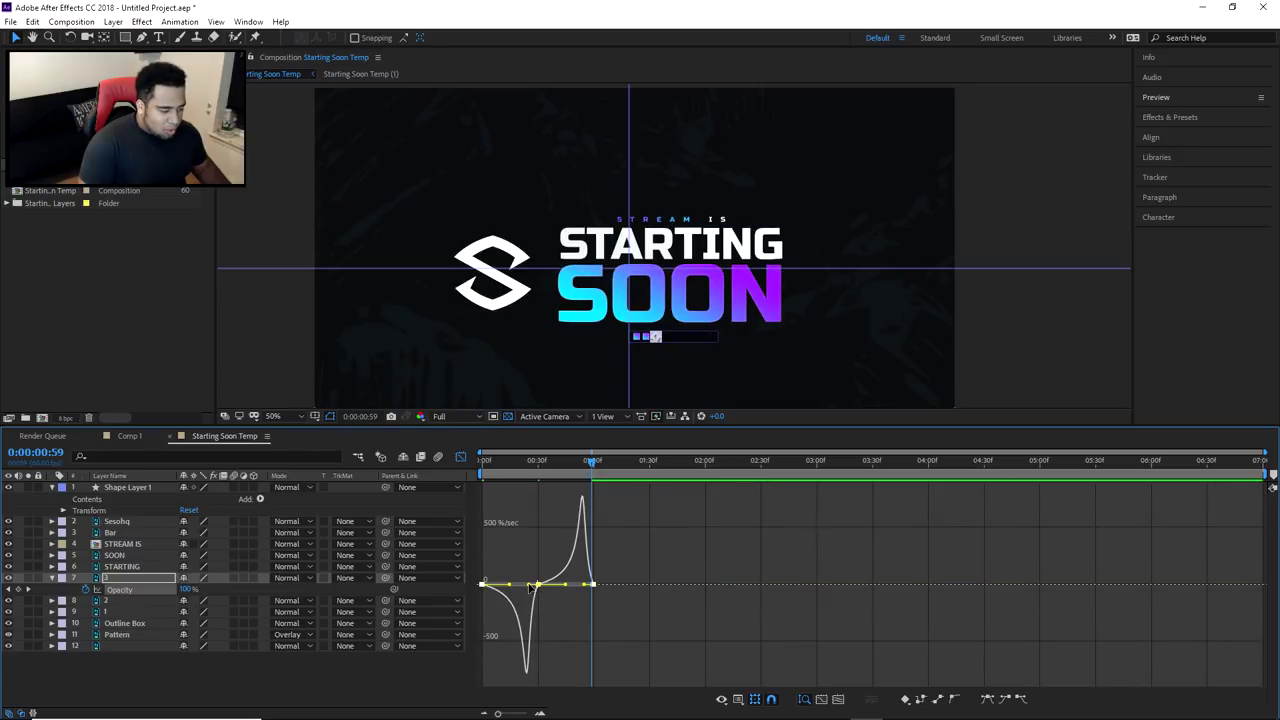
{"action": "left_click_drag", "start_coordinate": [528, 587], "coordinate": [530, 585]}
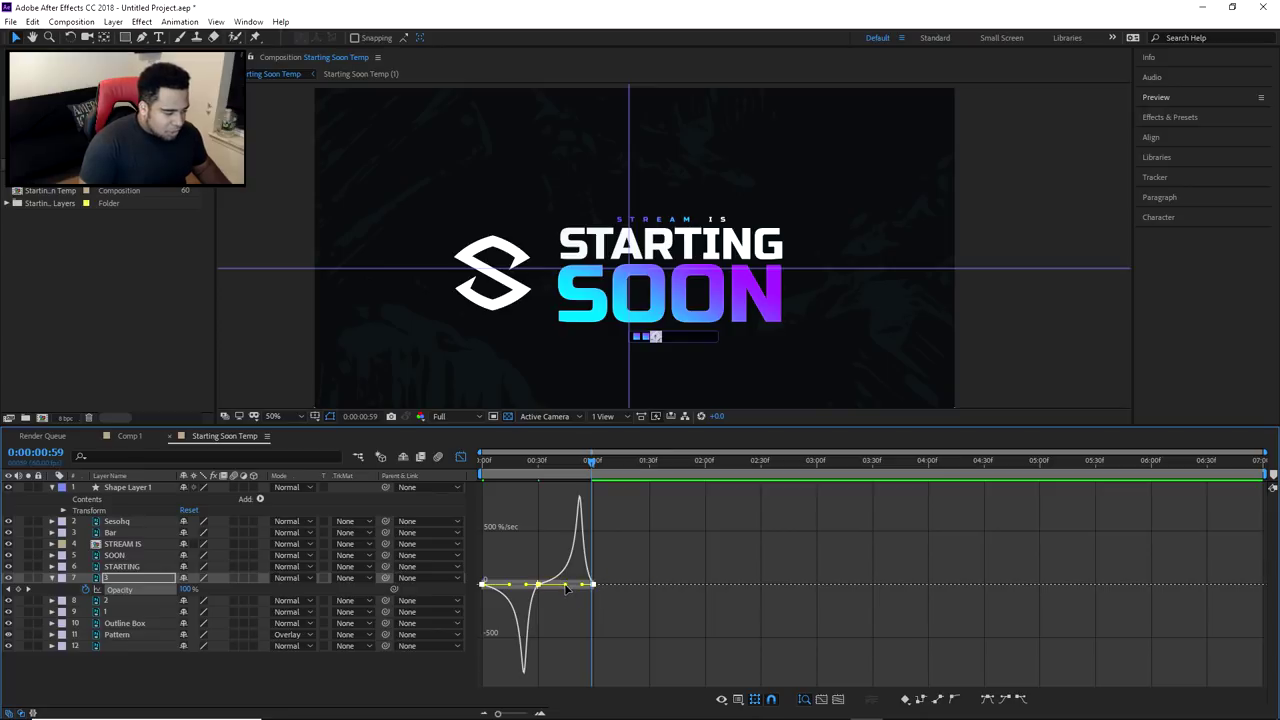
{"action": "left_click_drag", "start_coordinate": [565, 590], "coordinate": [585, 594]}
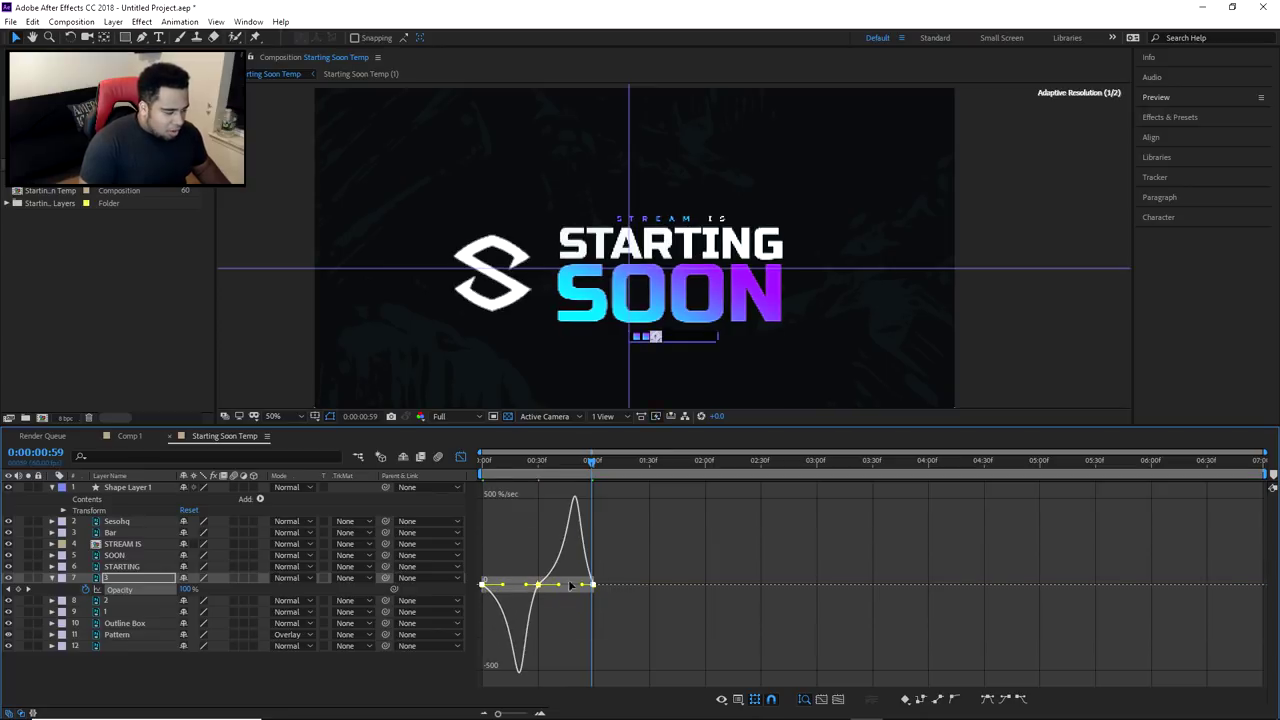
{"action": "key", "text": "ctrl+a"}
{"action": "key", "text": "F9"}
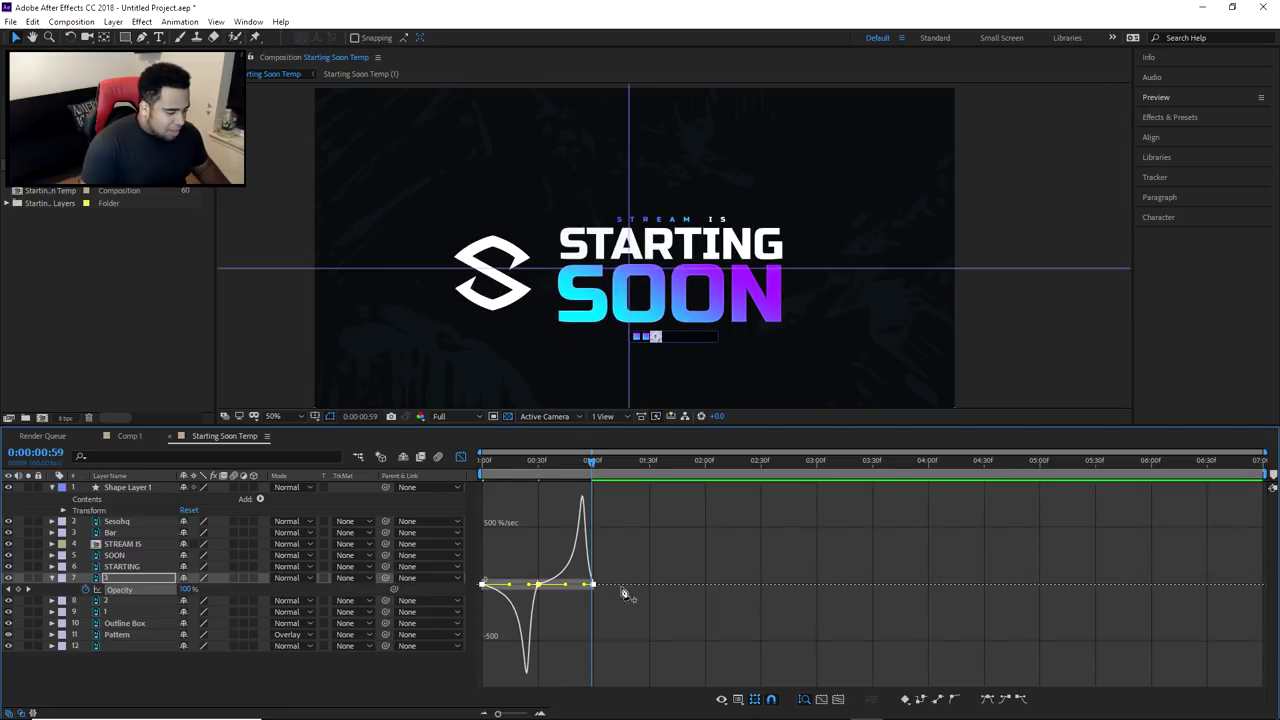
{"action": "left_click", "coordinate": [570, 610]}
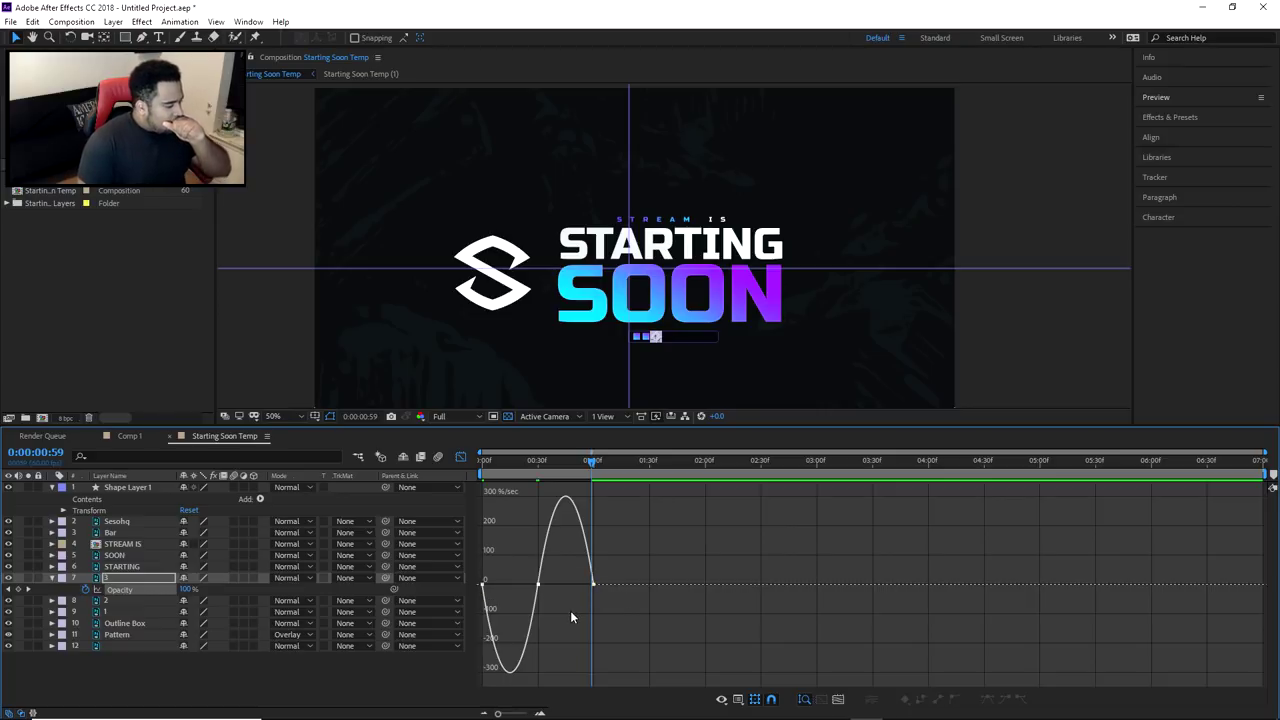
Lengthen the outgoing ease handle of layer 3's first Opacity keyframe in the speed graph to steepen the fade-out
{"action": "left_click", "coordinate": [486, 586]}
{"action": "left_click_drag", "start_coordinate": [492, 590], "coordinate": [541, 550]}
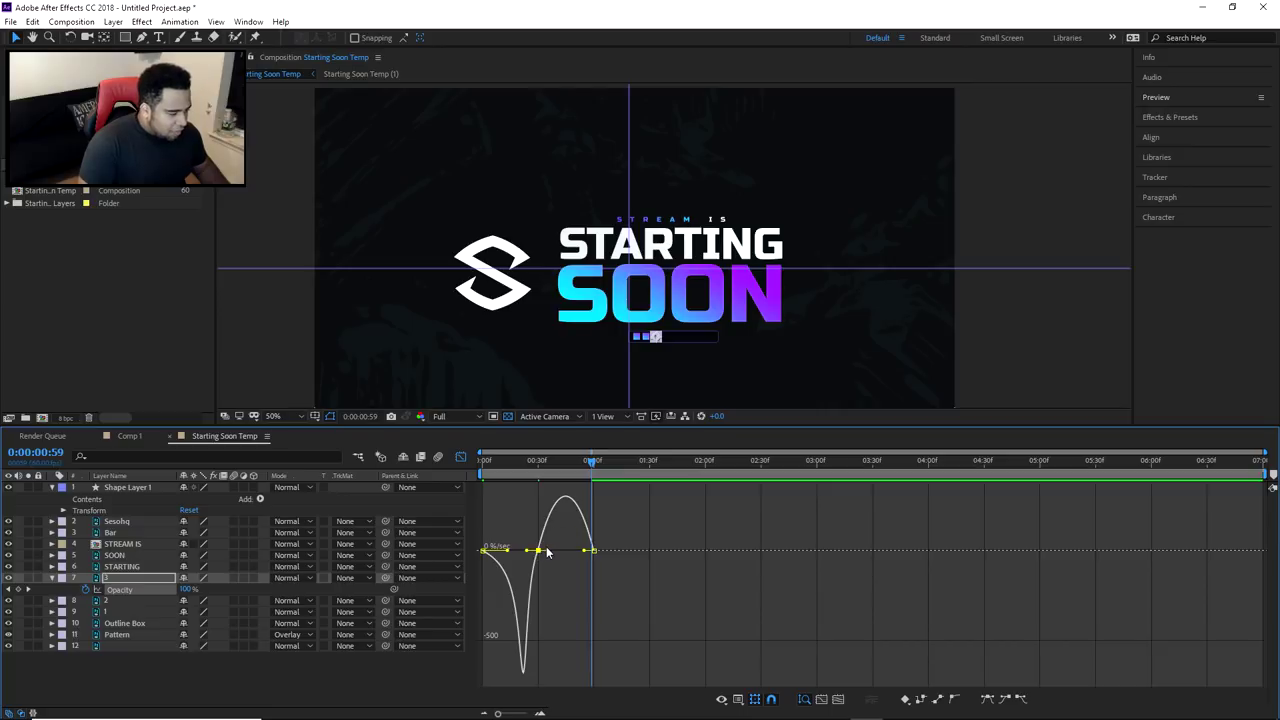
{"action": "left_click_drag", "start_coordinate": [592, 551], "coordinate": [592, 563]}
{"action": "left_click", "coordinate": [620, 530]}
Leave the Graph Editor and preview layer 3's eased opacity animation from 0:00:00:00
{"action": "left_click_drag", "start_coordinate": [590, 461], "coordinate": [483, 461]}
{"action": "left_click", "coordinate": [460, 456]}
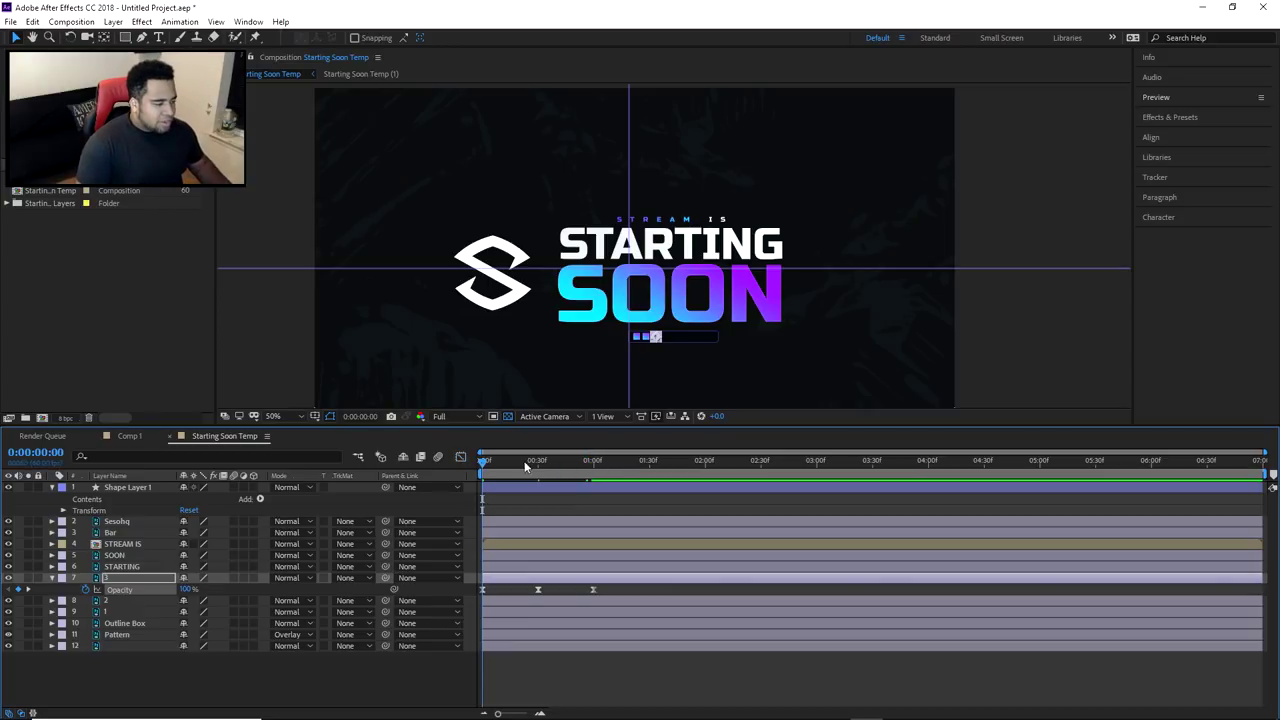
{"action": "key", "text": "space"}
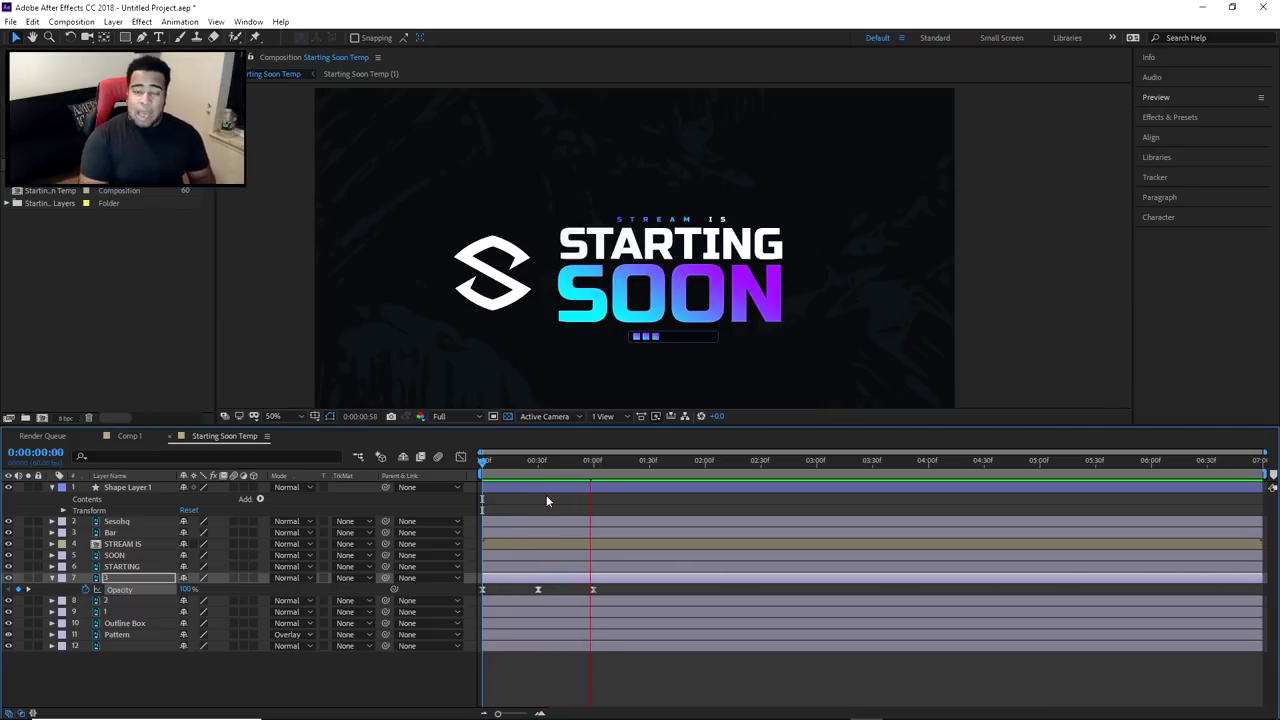
{"action": "key", "text": "space"}
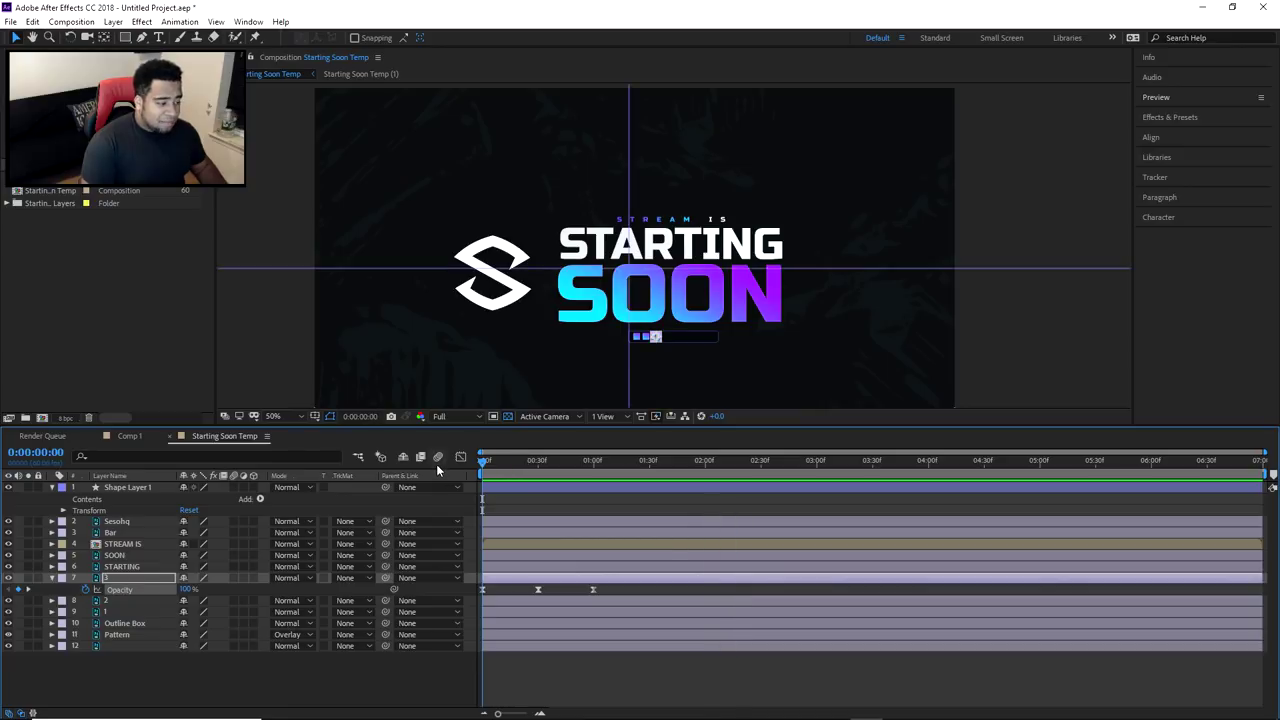
Deselect layer 3 and preview the loading bar's opacity animation from 0:00:00:00
{"action": "left_click", "coordinate": [1006, 341]}
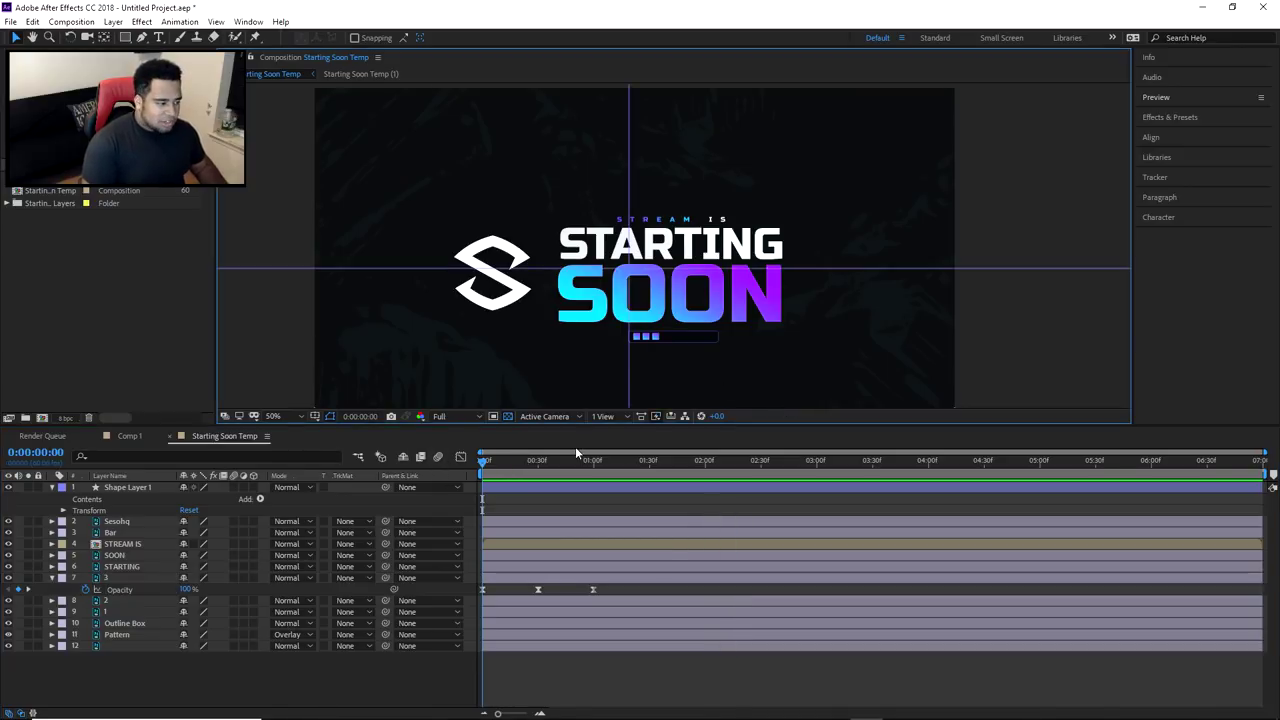
{"action": "key", "text": "space"}
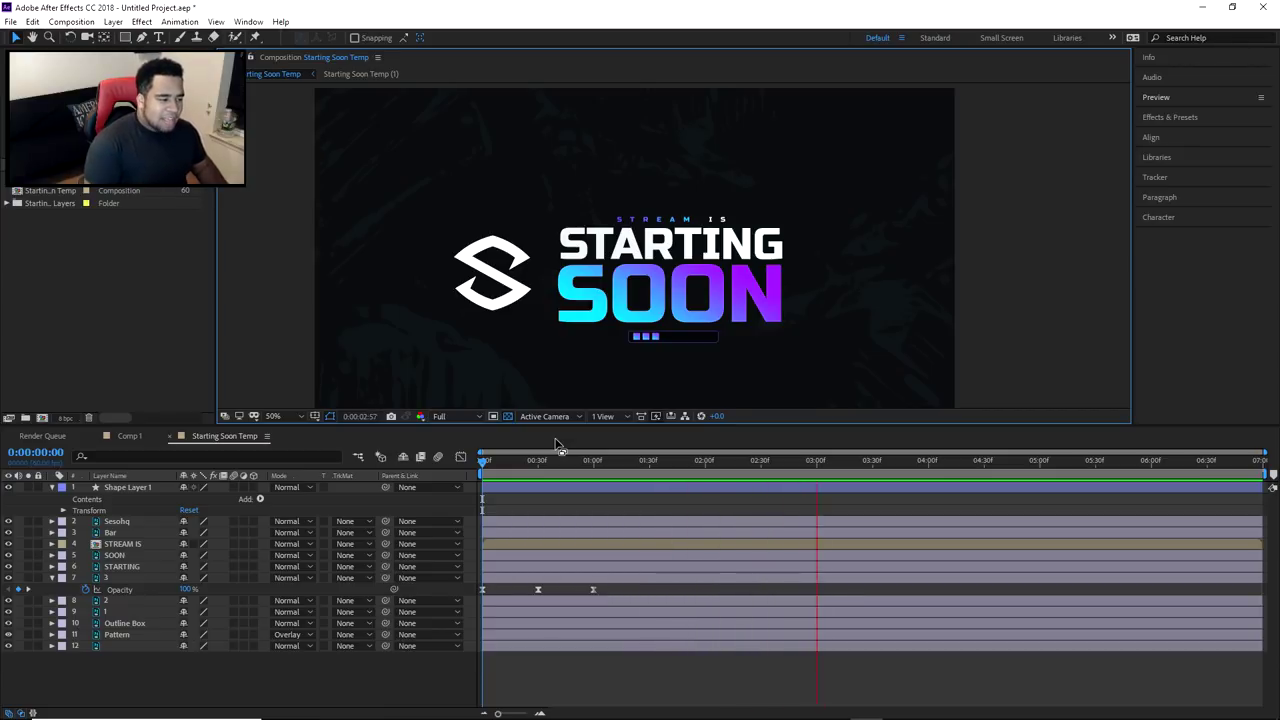
{"action": "left_click", "coordinate": [503, 463]}
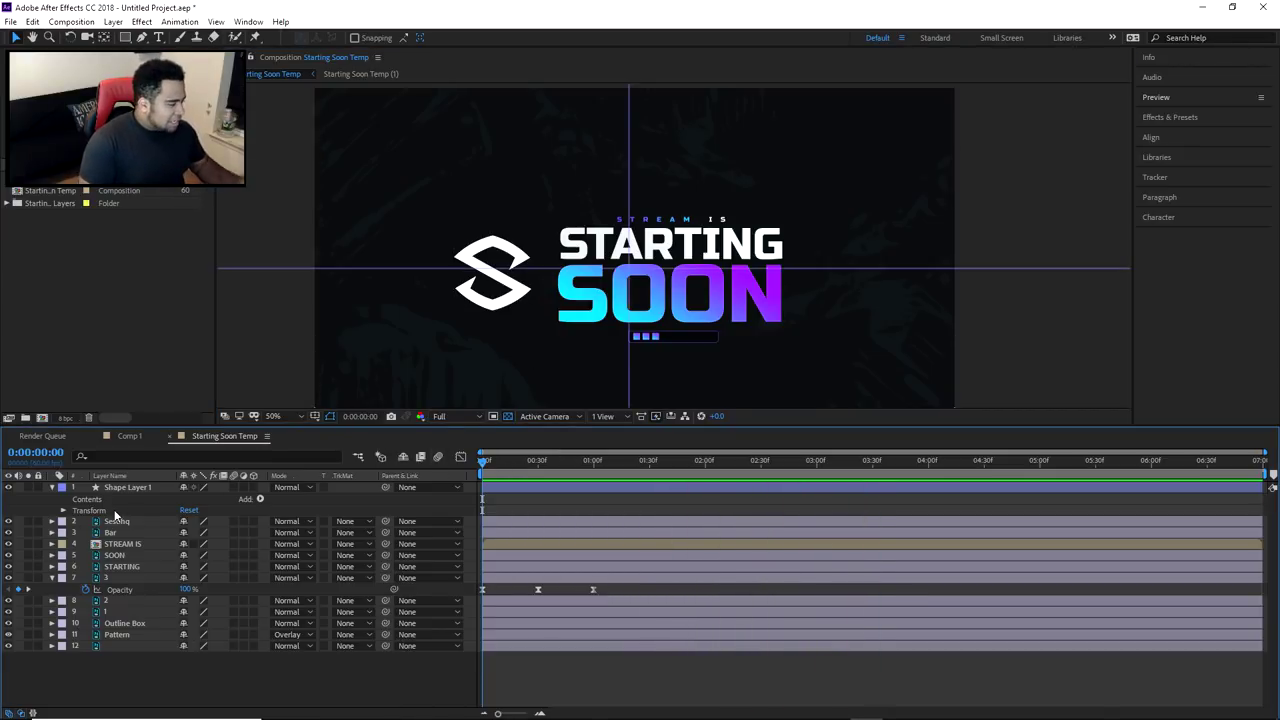
Add a Position keyframe to the STARTING layer at 0:00:01:01, keeping the text at its current place
{"action": "left_click", "coordinate": [118, 566]}
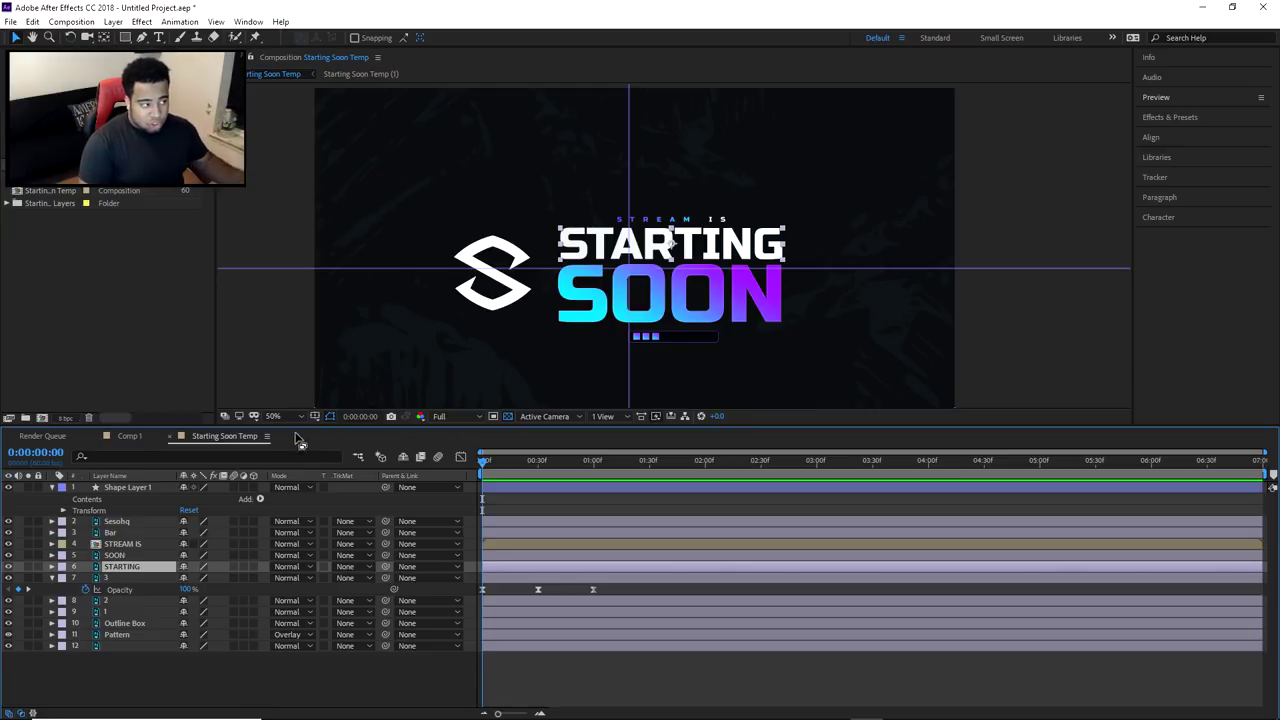
{"action": "left_click", "coordinate": [591, 462]}
{"action": "left_click_drag", "start_coordinate": [591, 462], "coordinate": [594, 463]}
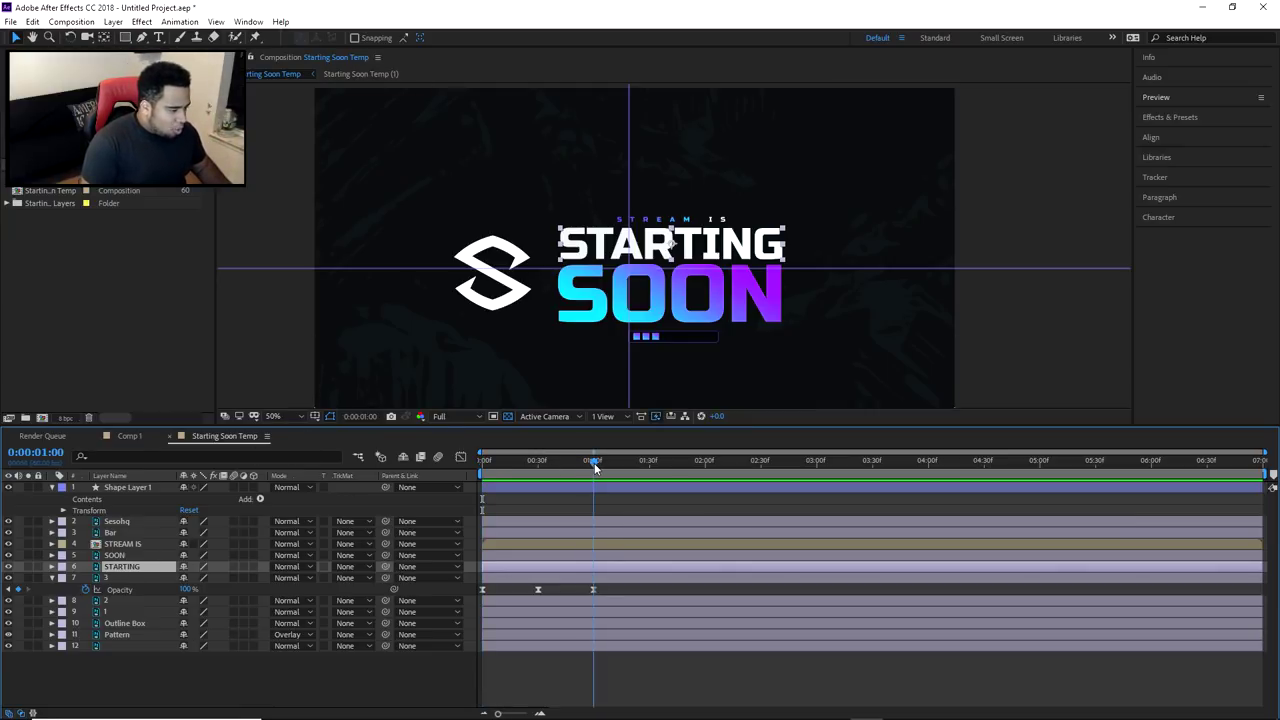
{"action": "left_click", "coordinate": [52, 567]}
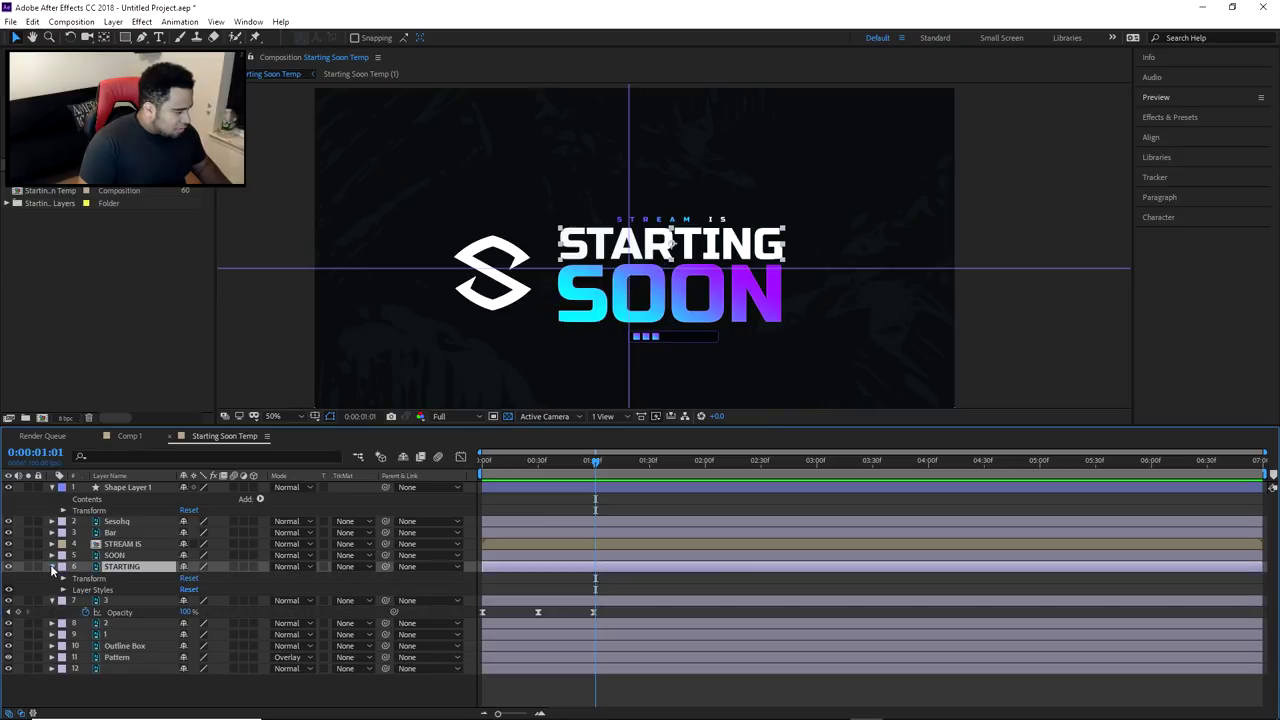
{"action": "left_click", "coordinate": [63, 579]}
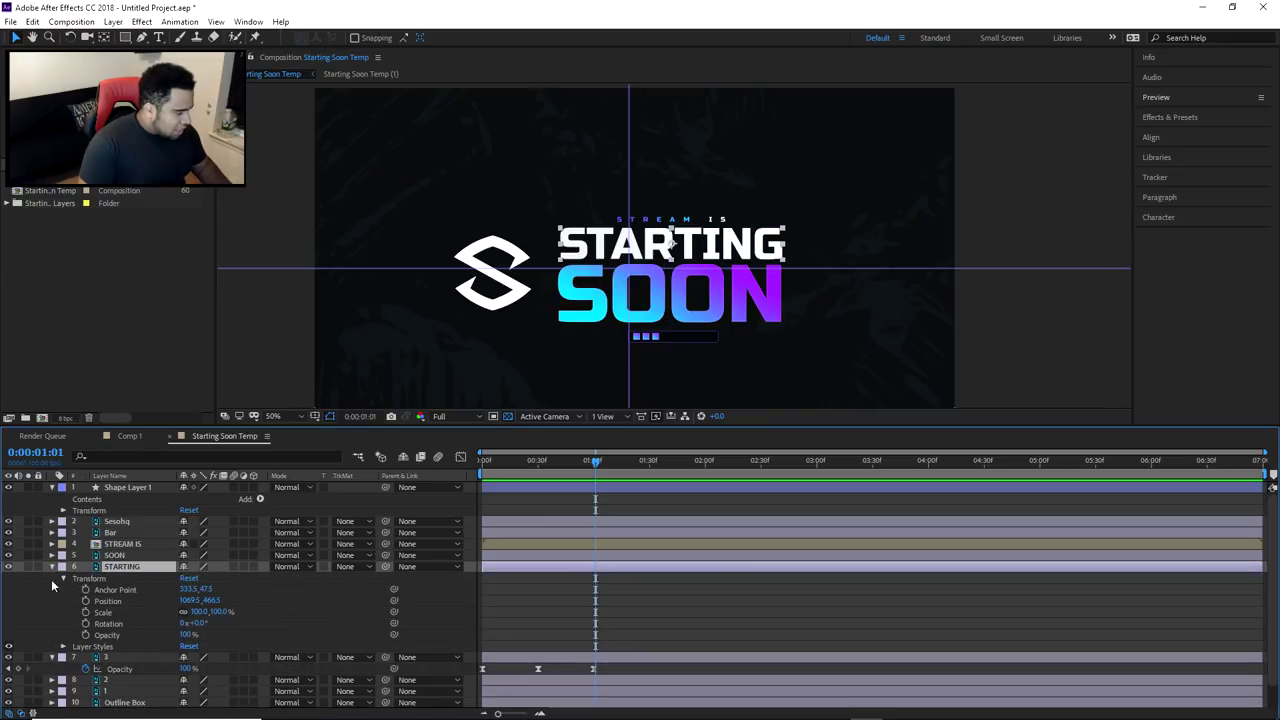
{"action": "left_click", "coordinate": [108, 601]}
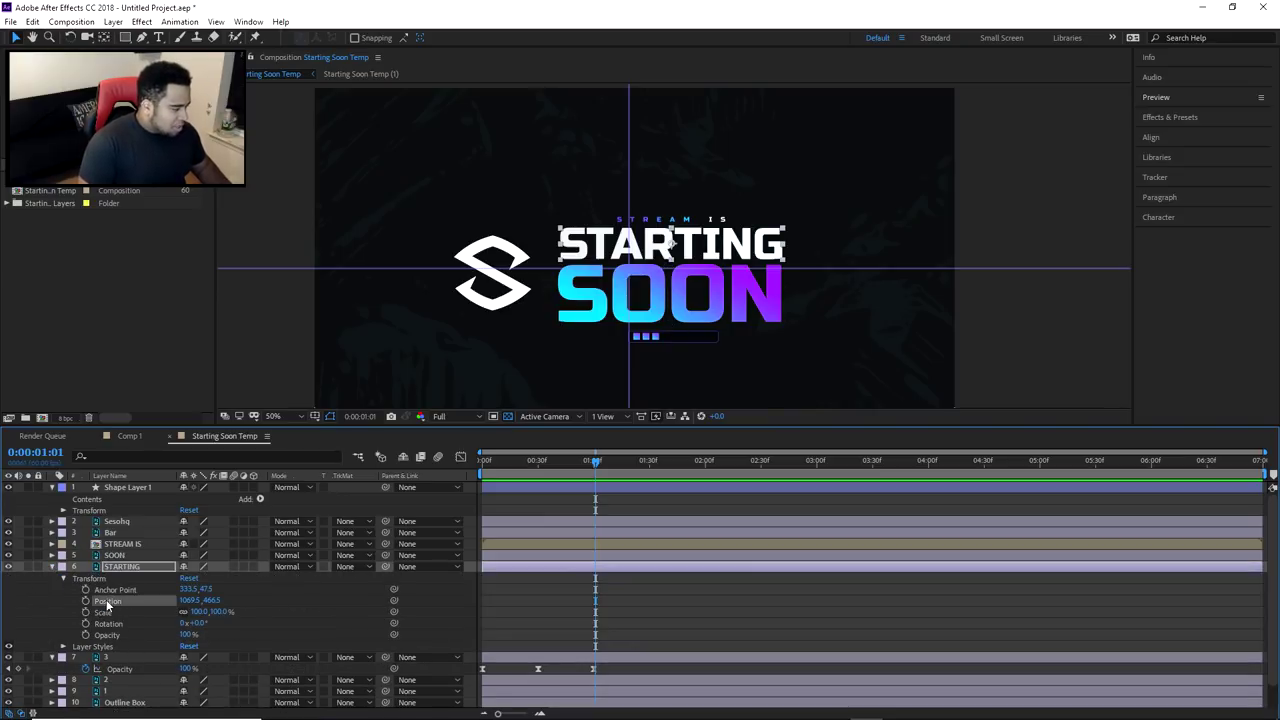
{"action": "left_click", "coordinate": [85, 600]}
Keyframe the STARTING layer at 0:00:00:00 beyond the right edge of the canvas, at Position 2335.5, 466.5, for a slide-in
{"action": "left_click_drag", "start_coordinate": [613, 252], "coordinate": [1020, 252]}
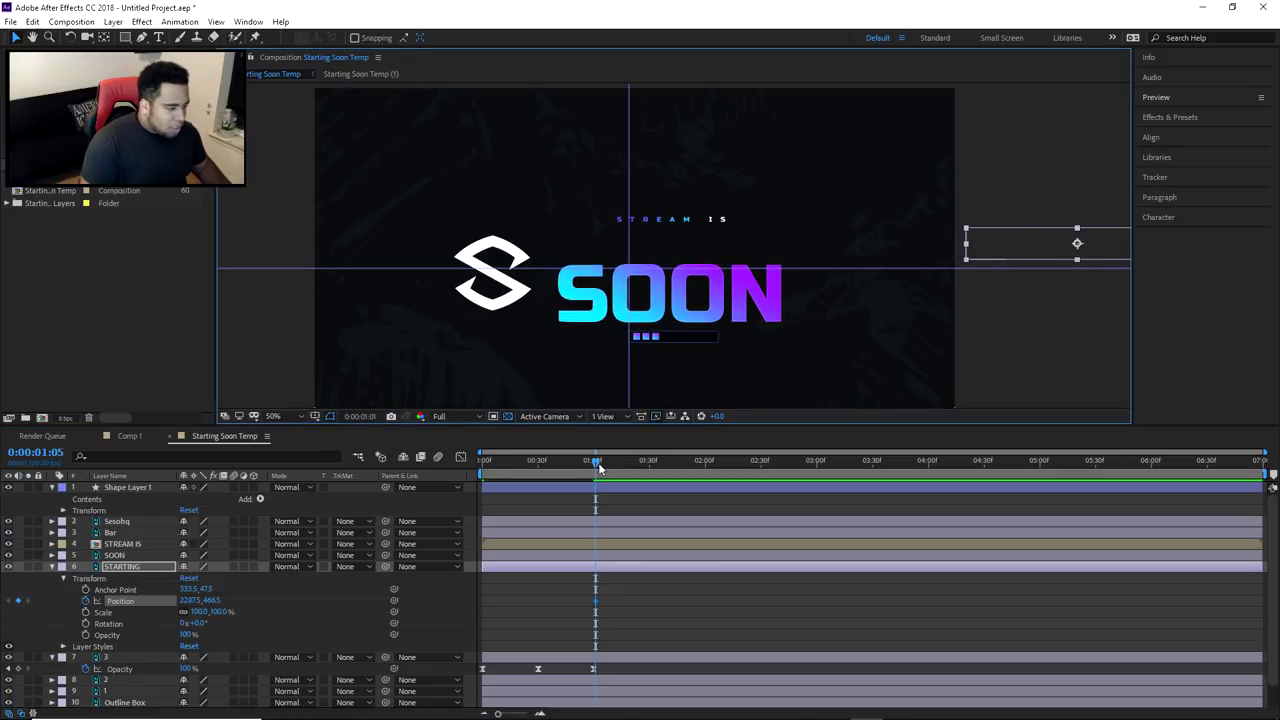
{"action": "left_click_drag", "start_coordinate": [596, 461], "coordinate": [262, 518]}
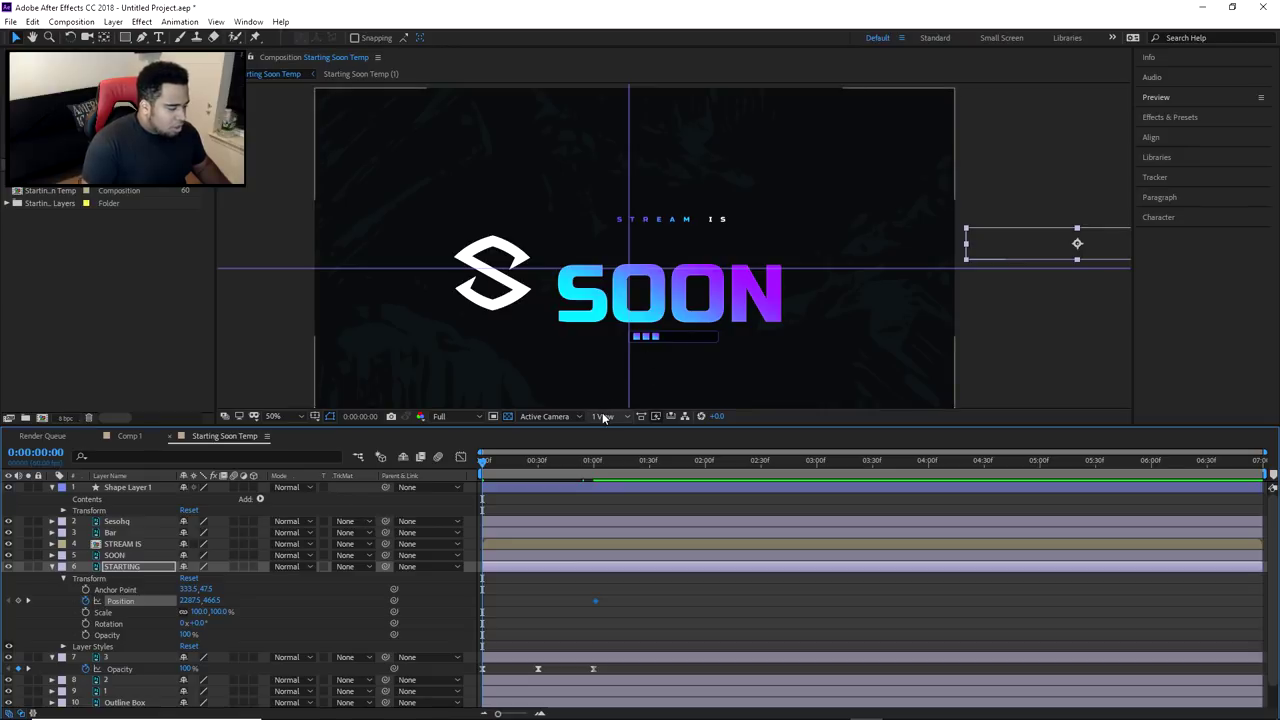
{"action": "left_click", "coordinate": [595, 463]}
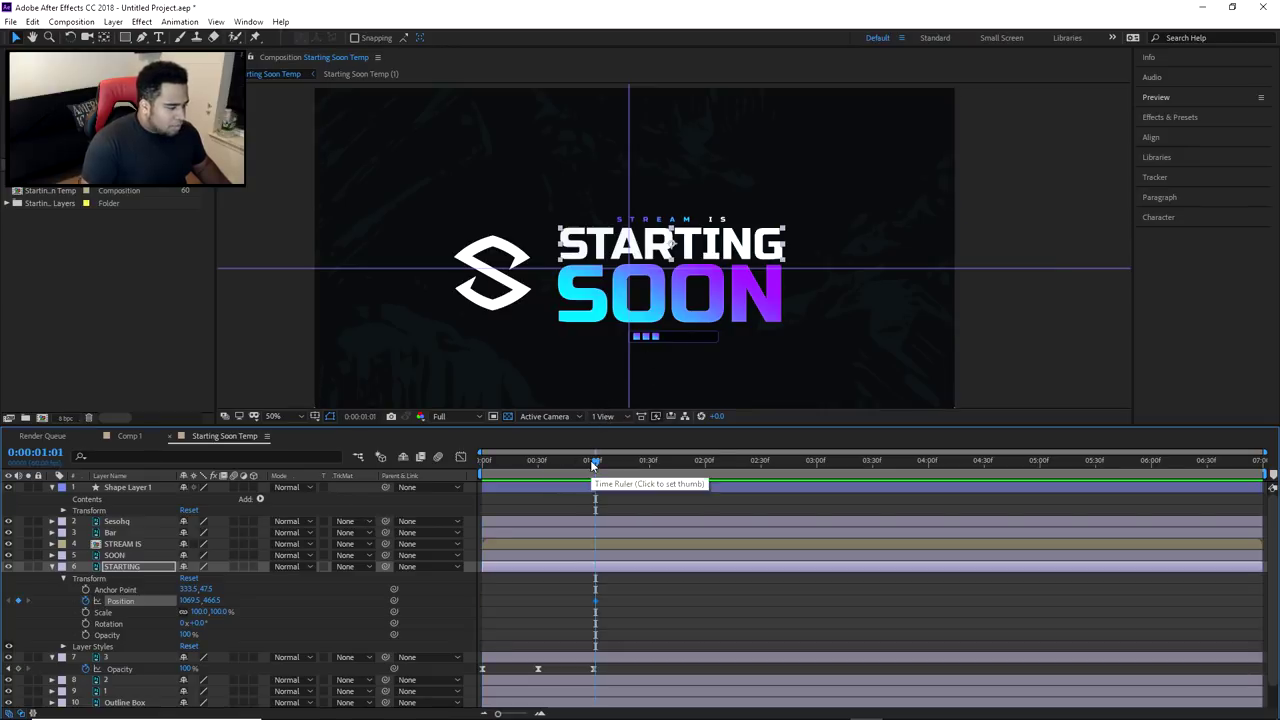
{"action": "left_click_drag", "start_coordinate": [593, 460], "coordinate": [409, 466]}
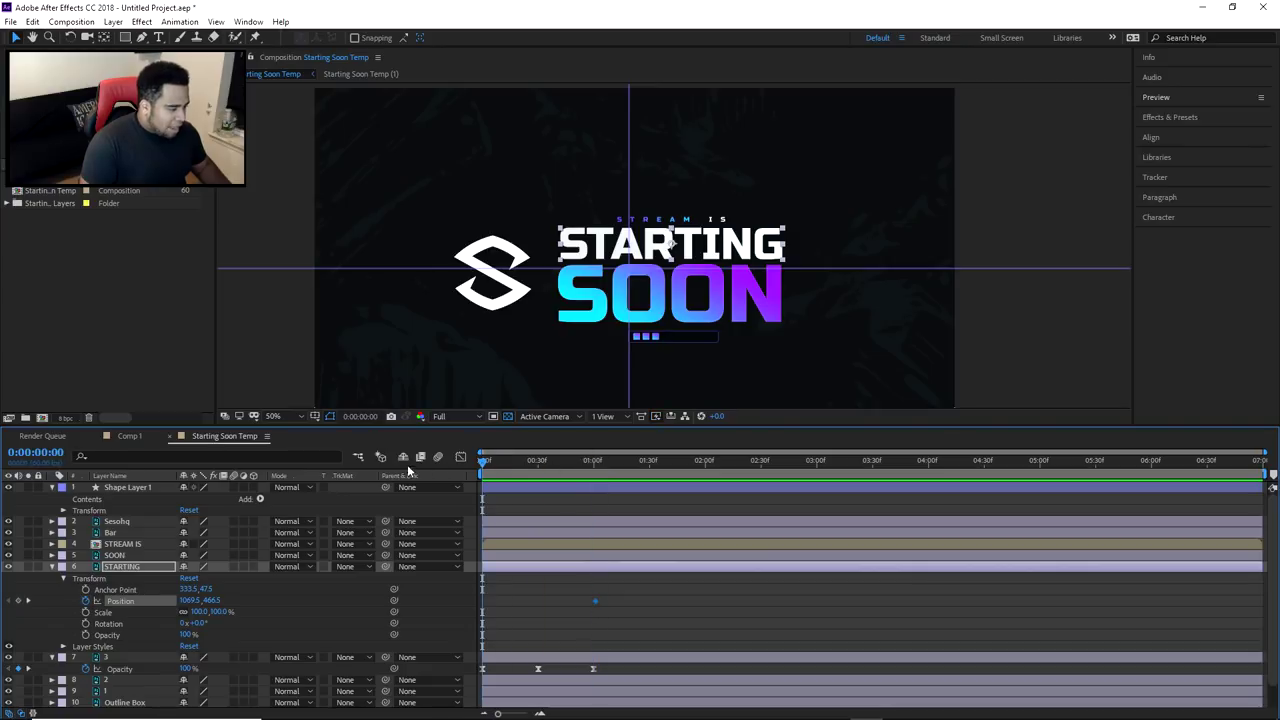
{"action": "left_click_drag", "start_coordinate": [710, 243], "coordinate": [1074, 243]}
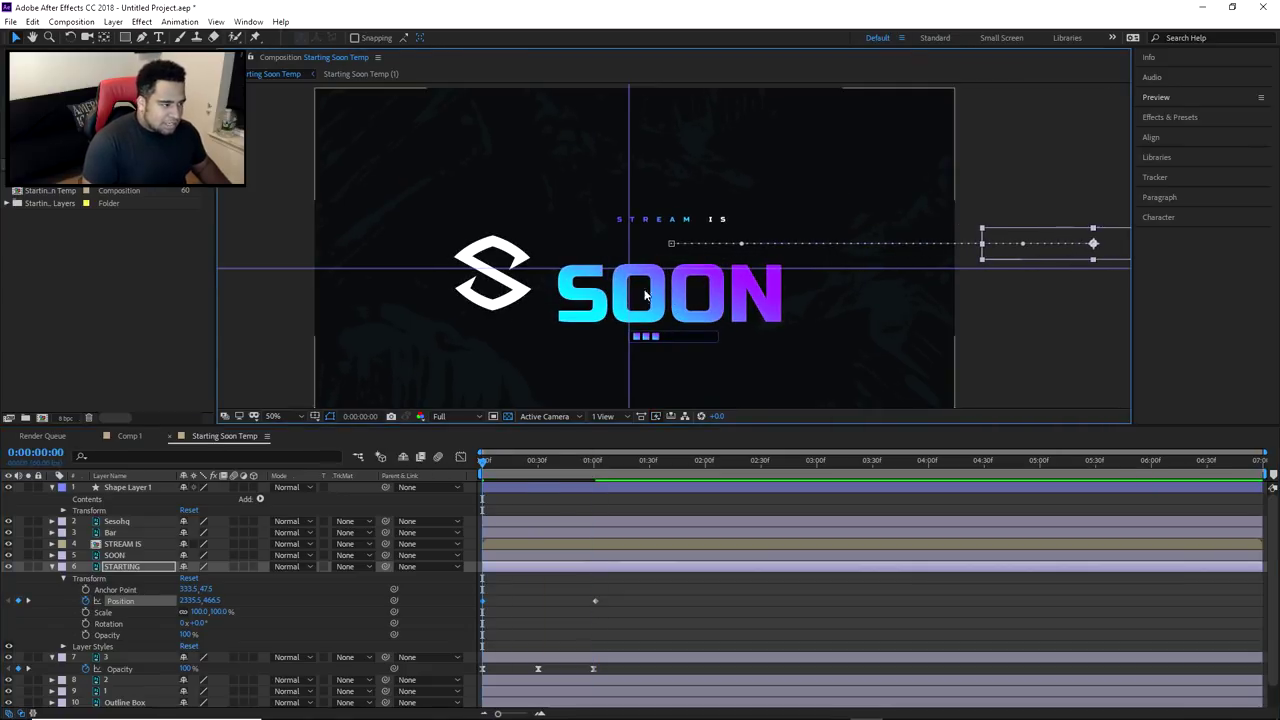
Preview the STARTING text's slide-in with its linear Position keyframes
{"action": "left_click", "coordinate": [440, 462]}
{"action": "key", "text": "space"}
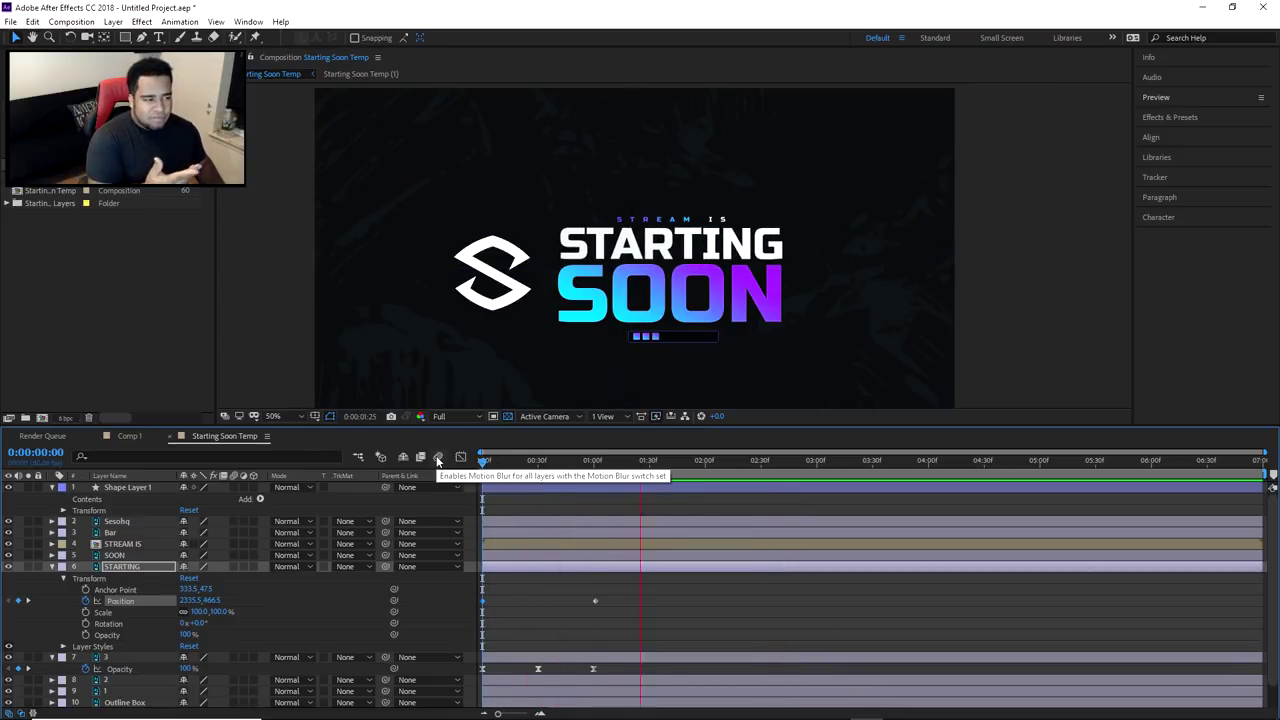
{"action": "left_click", "coordinate": [484, 473]}
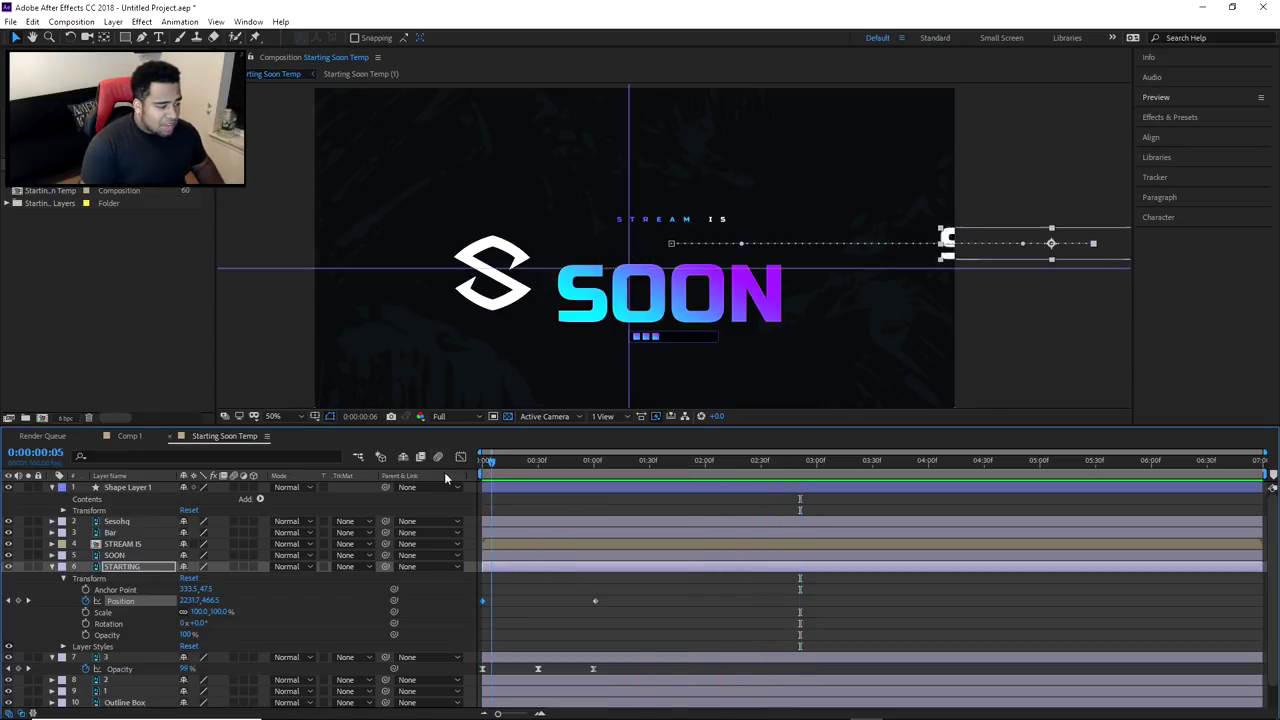
Apply Easy Ease to the STARTING layer's Position keyframes
{"action": "right_click", "coordinate": [594, 601]}
{"action": "mouse_move", "coordinate": [663, 589]}
{"action": "left_click", "coordinate": [806, 503]}
Lengthen the ease handles of both STARTING Position keyframes in the speed graph for a sharp mid-move peak, and preview it
{"action": "left_click", "coordinate": [461, 457]}
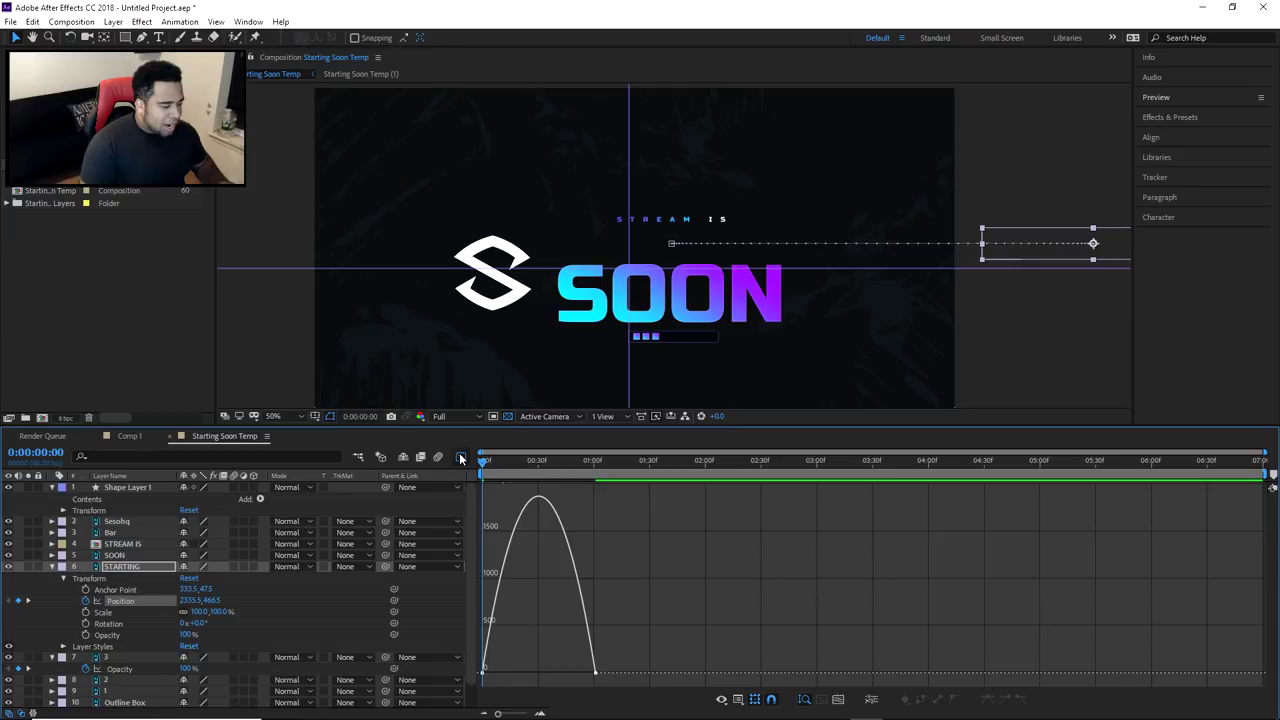
{"action": "key", "text": "ctrl+a"}
{"action": "left_click_drag", "start_coordinate": [503, 676], "coordinate": [567, 680]}
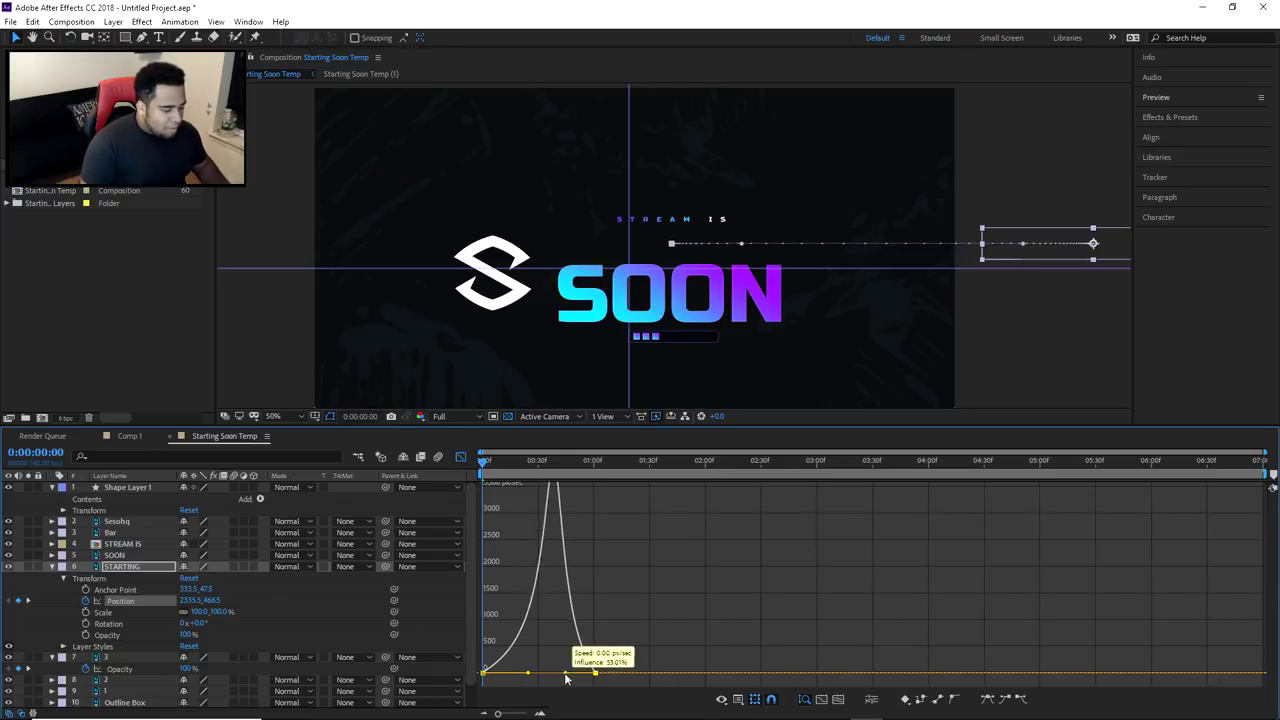
{"action": "left_click", "coordinate": [461, 457]}
{"action": "left_click", "coordinate": [520, 475]}
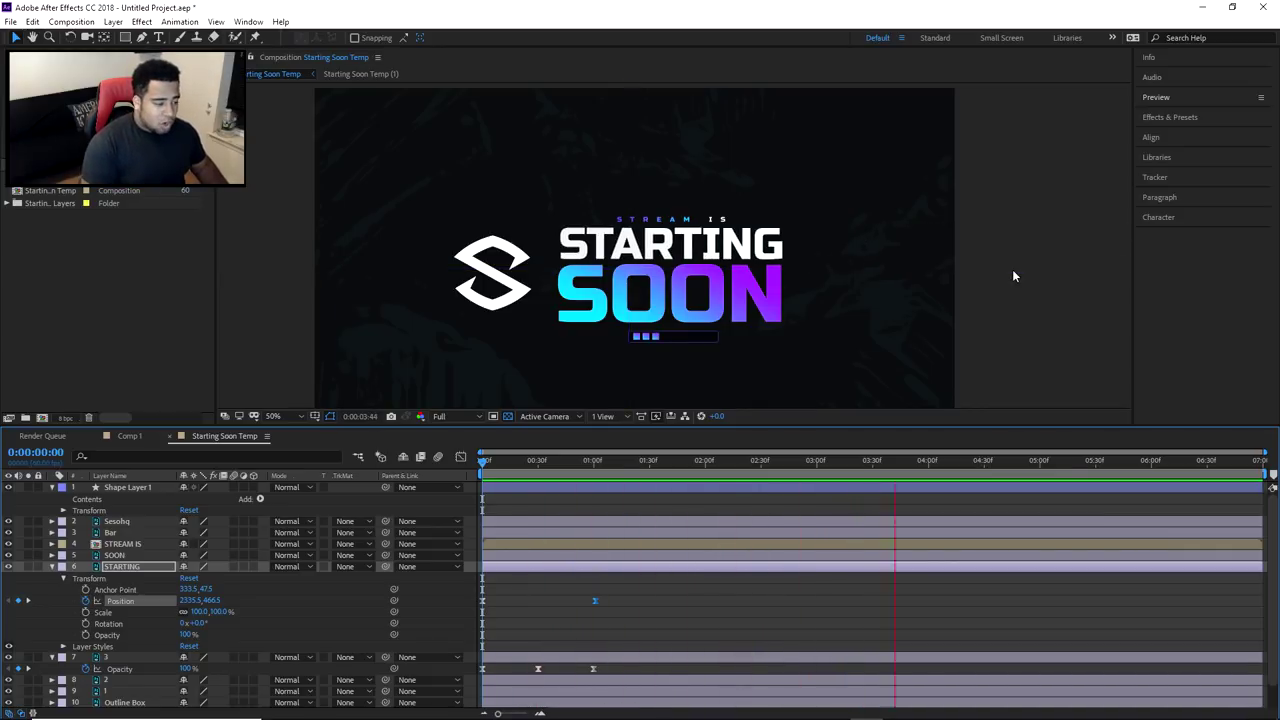
{"action": "key", "text": "space"}
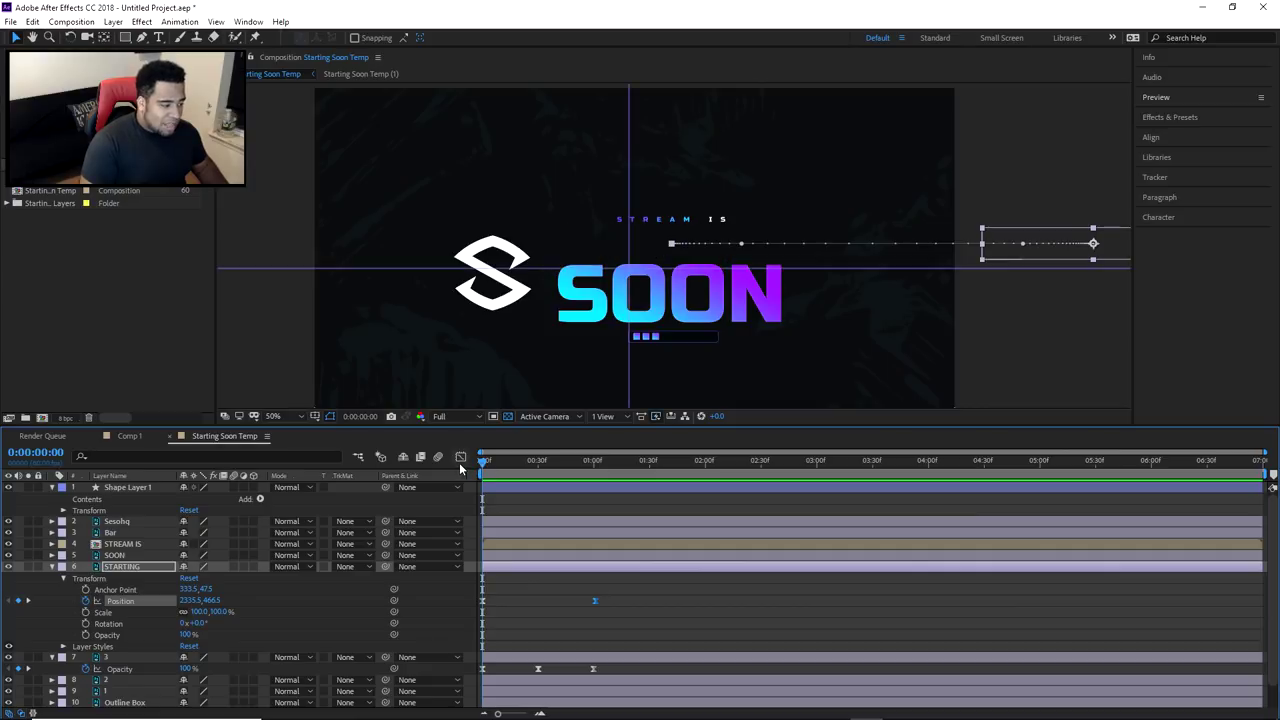
Shorten the outgoing handle of STARTING's first Position keyframe so the speed peaks early and slows gradually, and preview the slide-in
{"action": "left_click", "coordinate": [460, 457]}
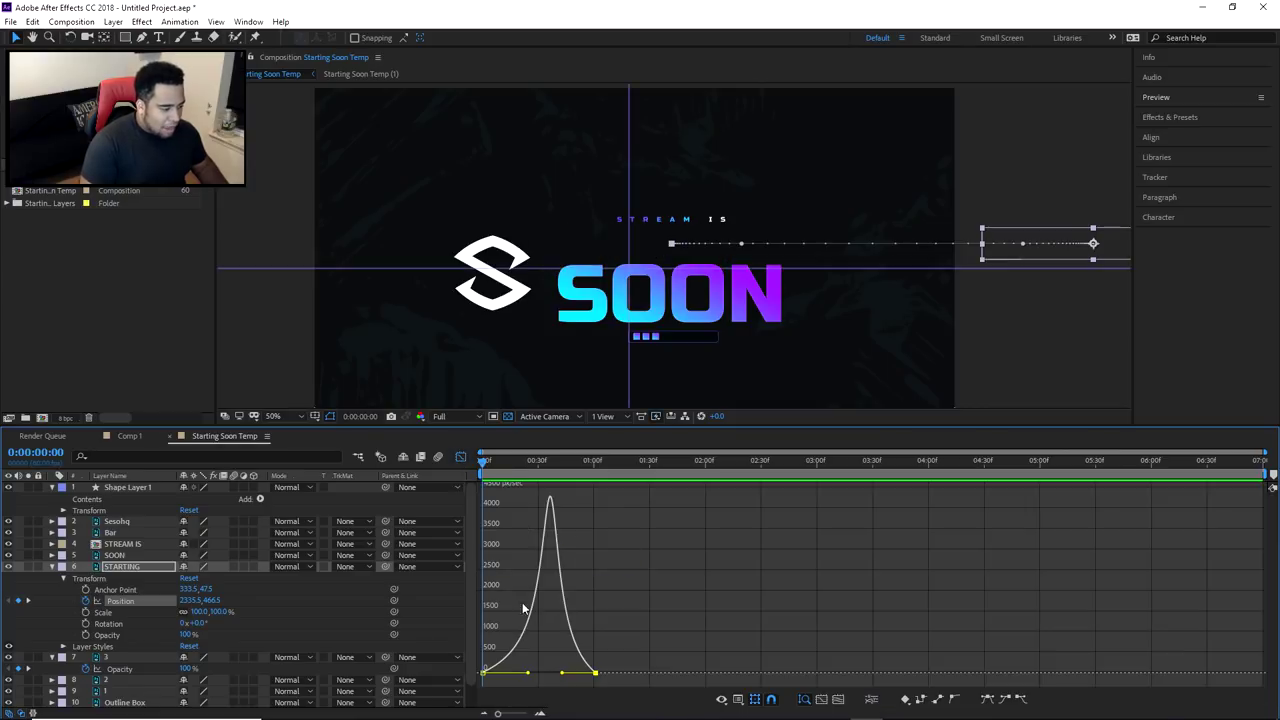
{"action": "mouse_move", "coordinate": [527, 673]}
{"action": "left_mouse_down"}
{"action": "mouse_move", "coordinate": [503, 678]}
{"action": "mouse_move", "coordinate": [540, 672]}
{"action": "mouse_move", "coordinate": [518, 671]}
{"action": "left_mouse_up"}
{"action": "left_click", "coordinate": [460, 457]}
{"action": "left_click", "coordinate": [536, 487]}
{"action": "key", "text": "space"}
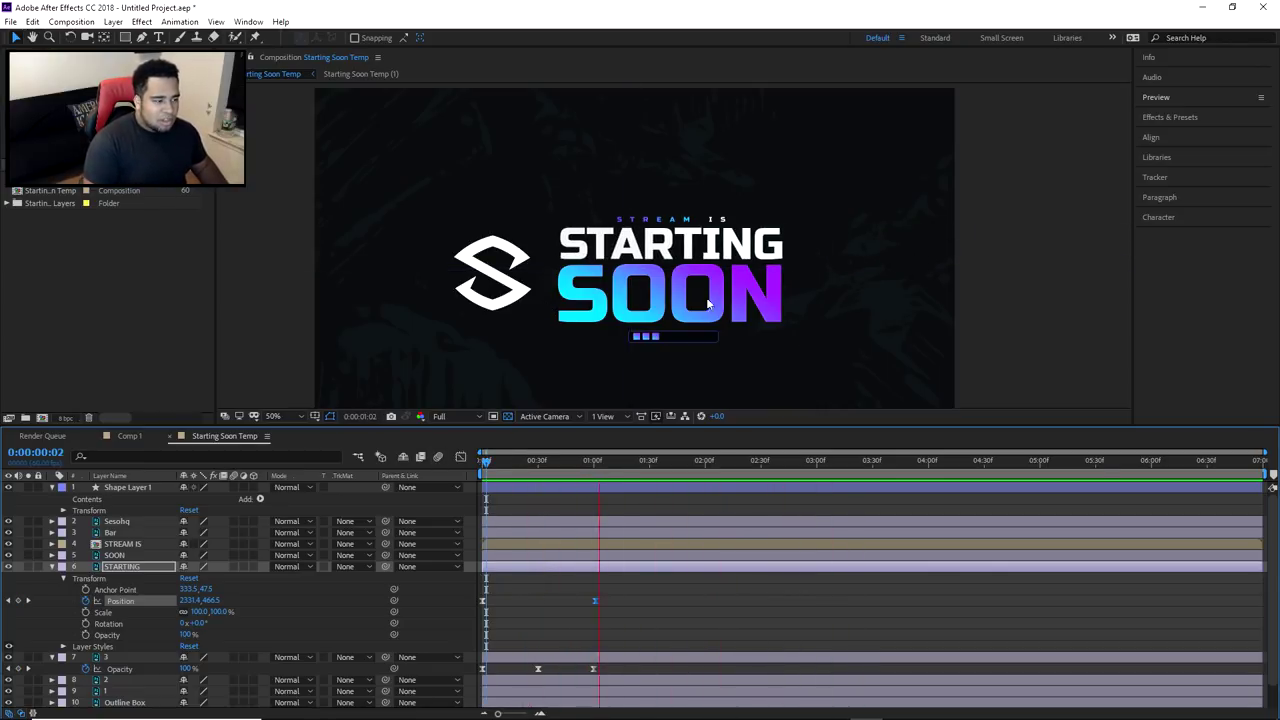
{"action": "left_click", "coordinate": [567, 462]}
{"action": "key", "text": "space"}
{"action": "left_click", "coordinate": [490, 462]}
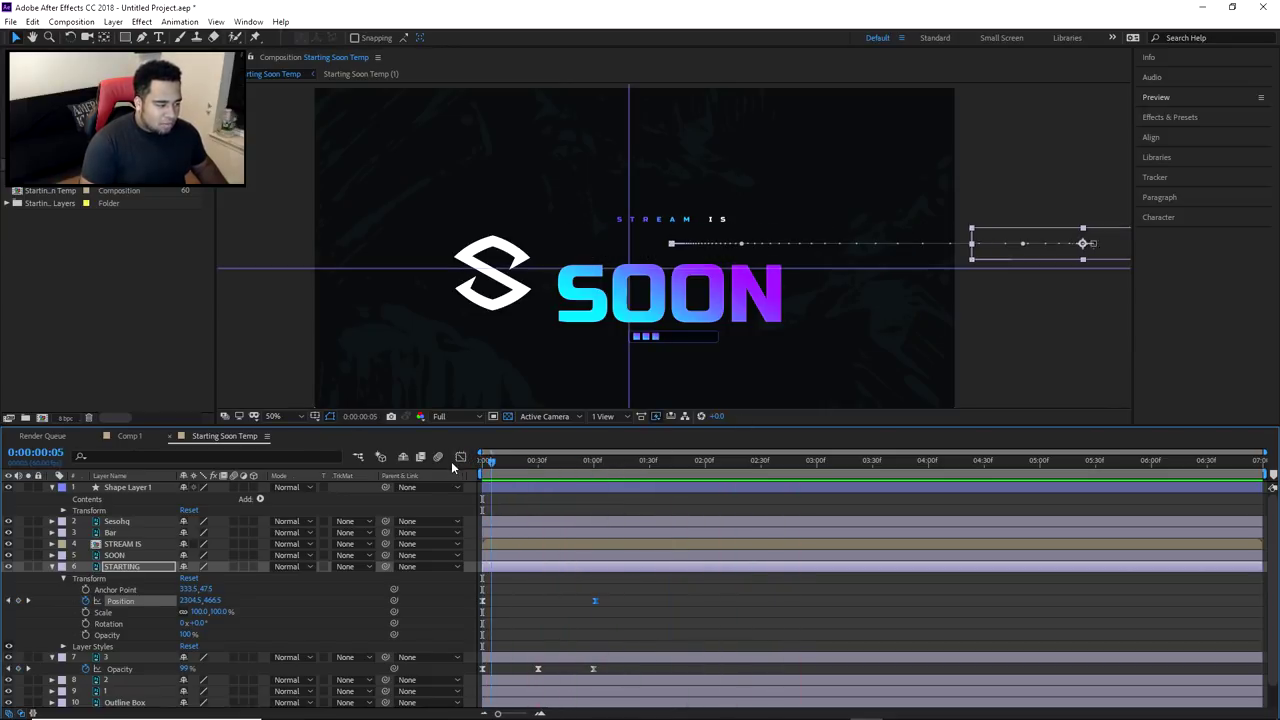
Return to 0:00:00:00 and examine the early peak of the STARTING layer's Position speed graph
{"action": "key", "text": "Home"}
{"action": "left_click", "coordinate": [460, 456]}
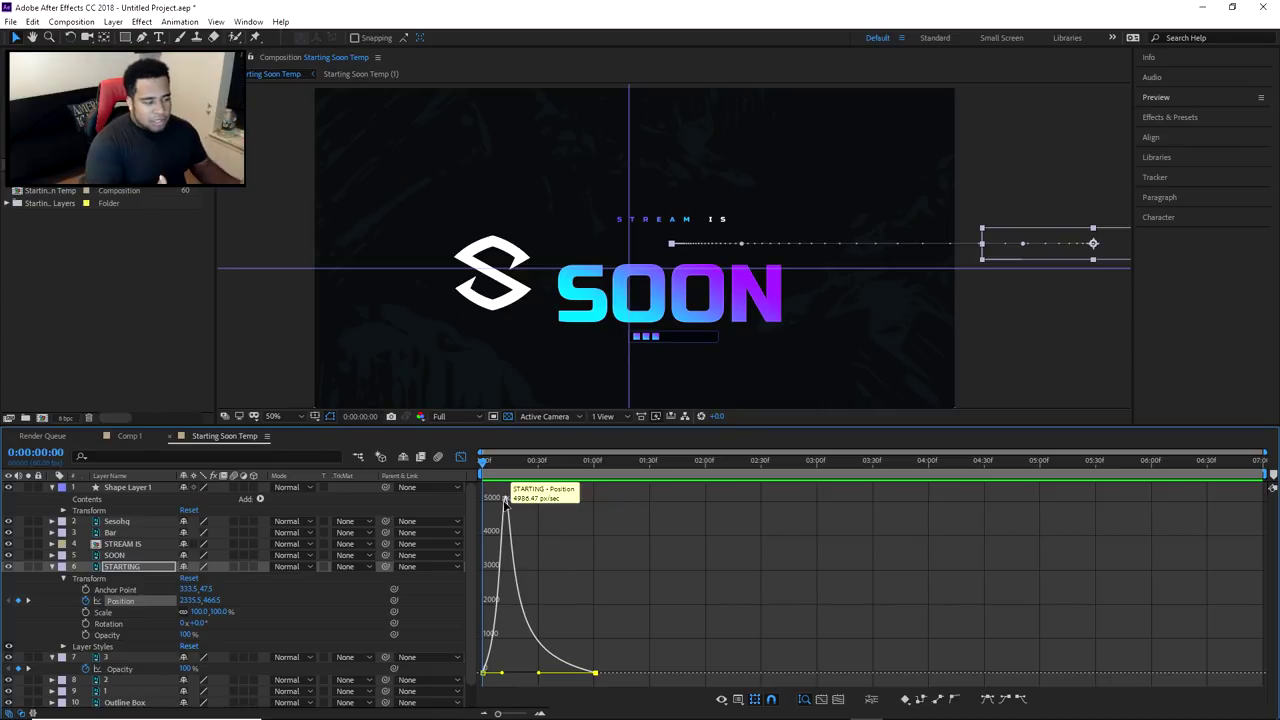
{"action": "left_click_drag", "start_coordinate": [506, 505], "coordinate": [549, 490]}
Remove the STARTING layer's Position animation, collapse its properties and leave the Graph Editor at 0:00:00:00
{"action": "key", "text": "Delete"}
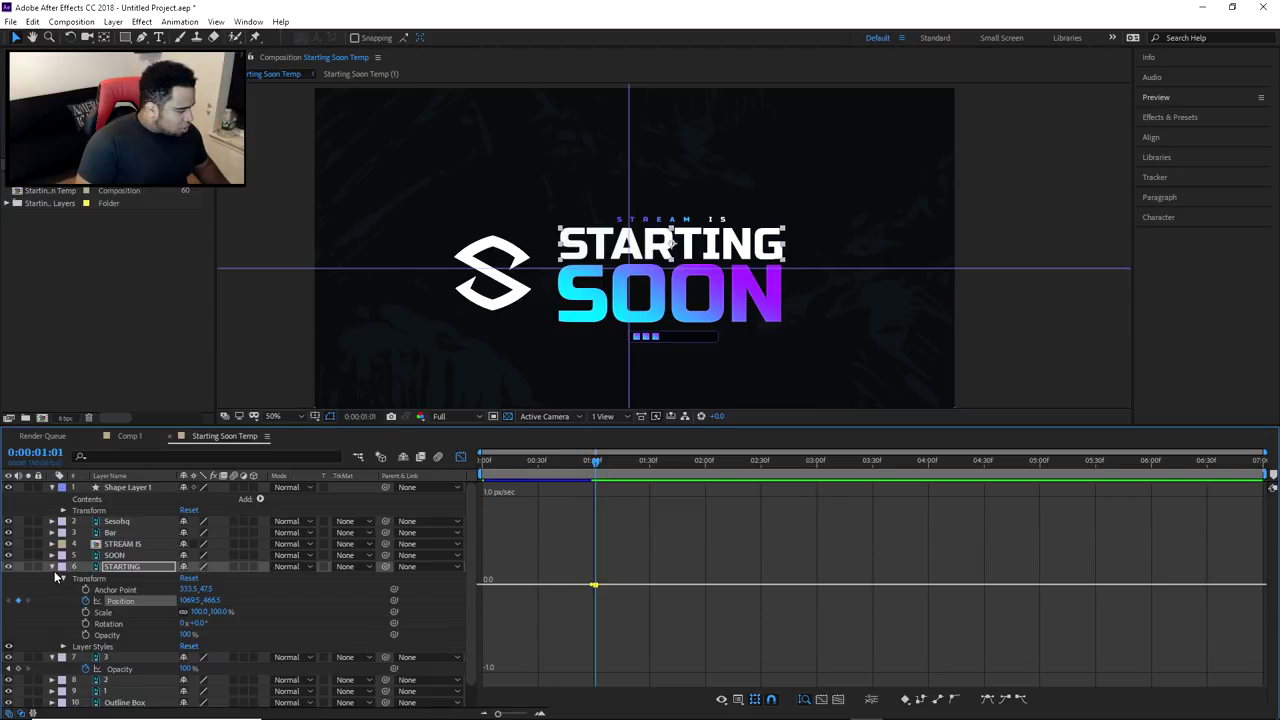
{"action": "left_click", "coordinate": [53, 567]}
{"action": "key", "text": "Home"}
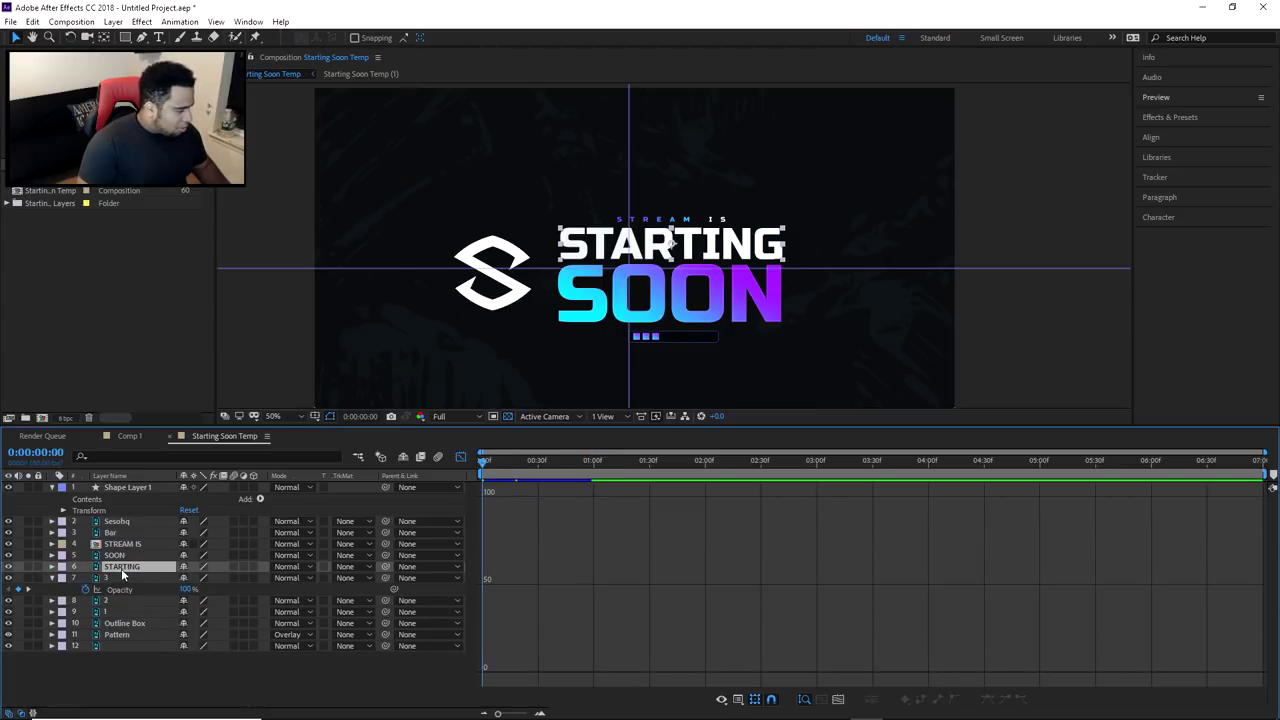
{"action": "left_click", "coordinate": [460, 457]}
Preview layer 3's fade and check the timeline between 0:00:00:00 and 0:00:05:01 for how far it must repeat
{"action": "key", "text": "space"}
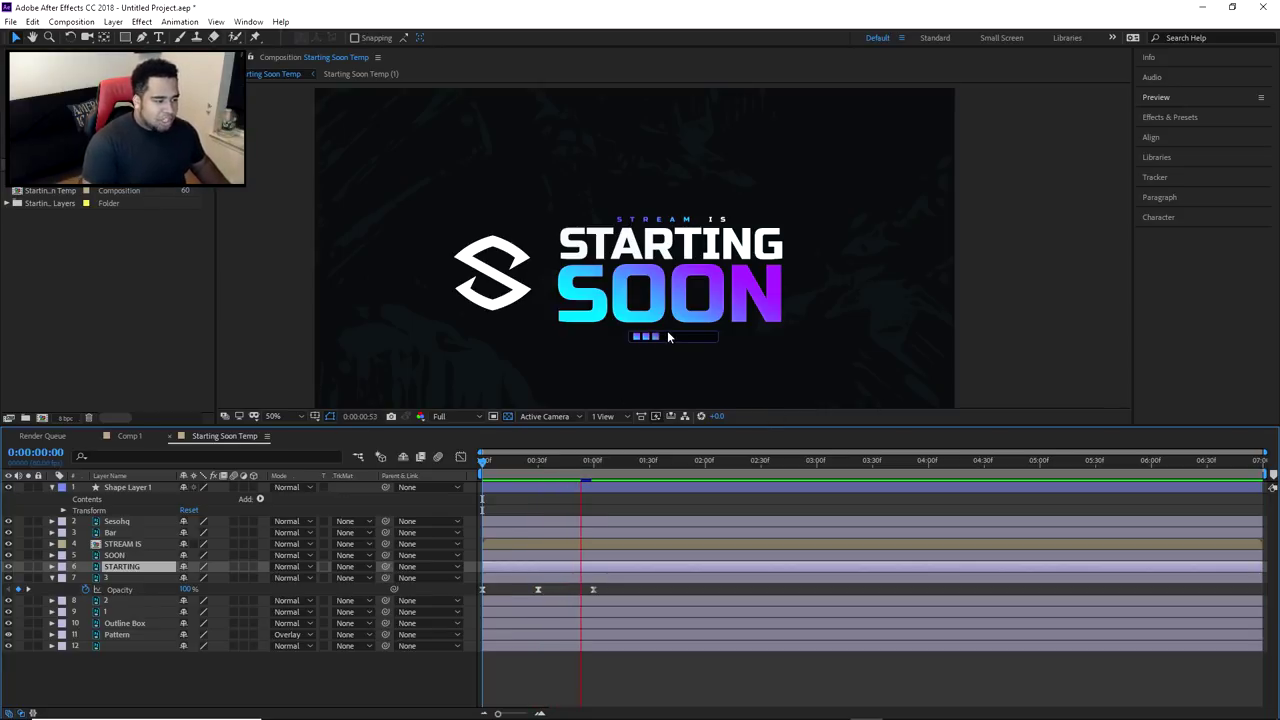
{"action": "left_click_drag", "start_coordinate": [515, 462], "coordinate": [1041, 463]}
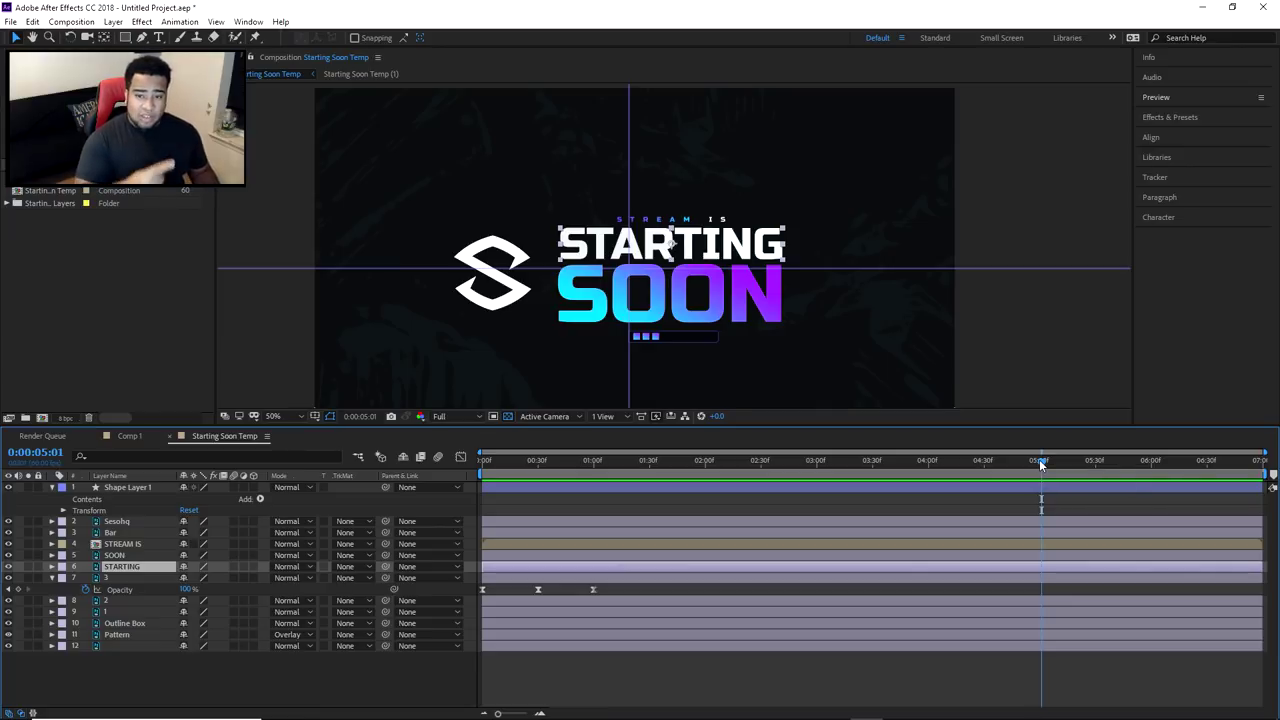
{"action": "left_click_drag", "start_coordinate": [505, 474], "coordinate": [443, 477]}
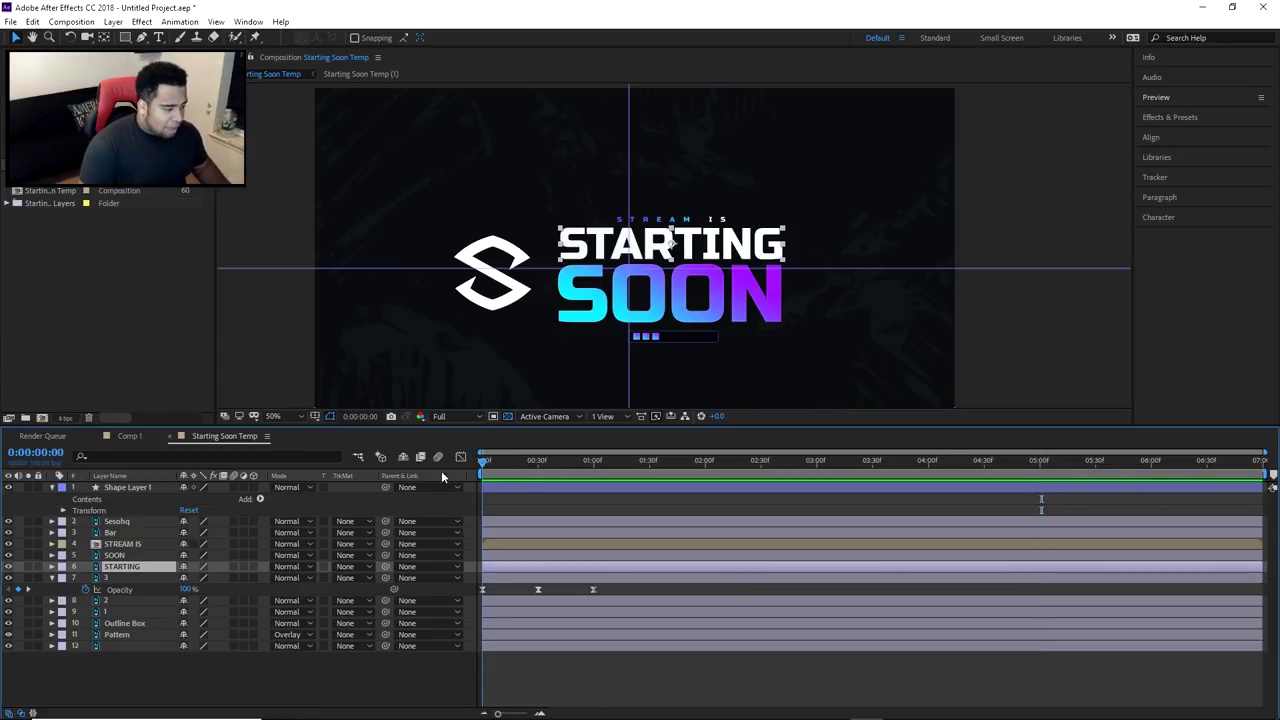
{"action": "left_click", "coordinate": [1038, 461]}
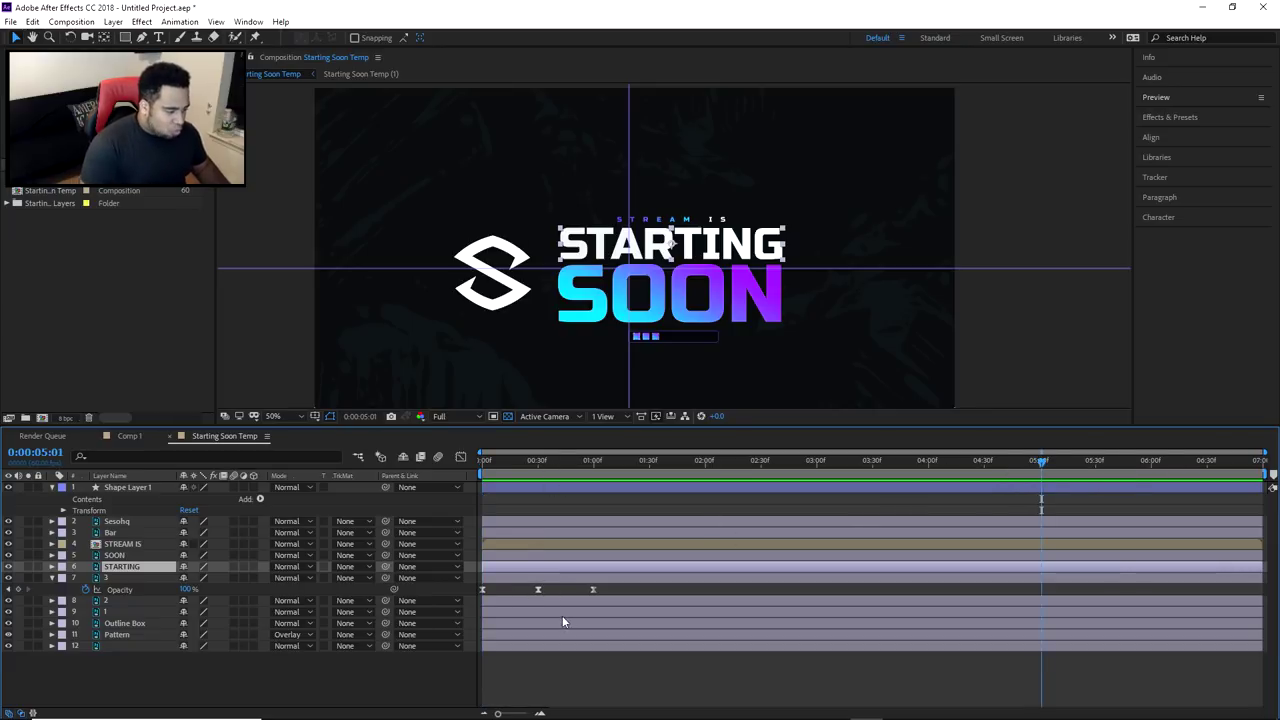
Copy layer 3's Opacity keyframes at 0:00:00:30 and 0:00:01:00 and paste them at 0:00:01:30
{"action": "left_click_drag", "start_coordinate": [505, 466], "coordinate": [596, 465]}
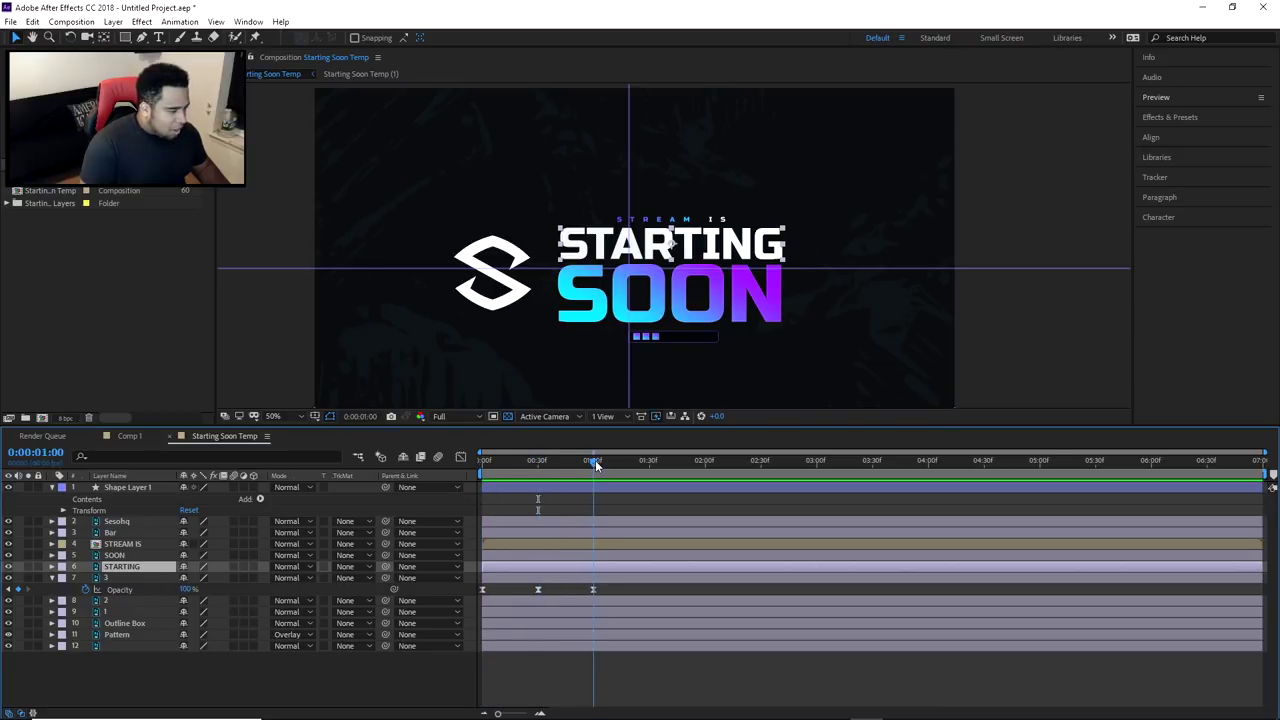
{"action": "left_click", "coordinate": [650, 459]}
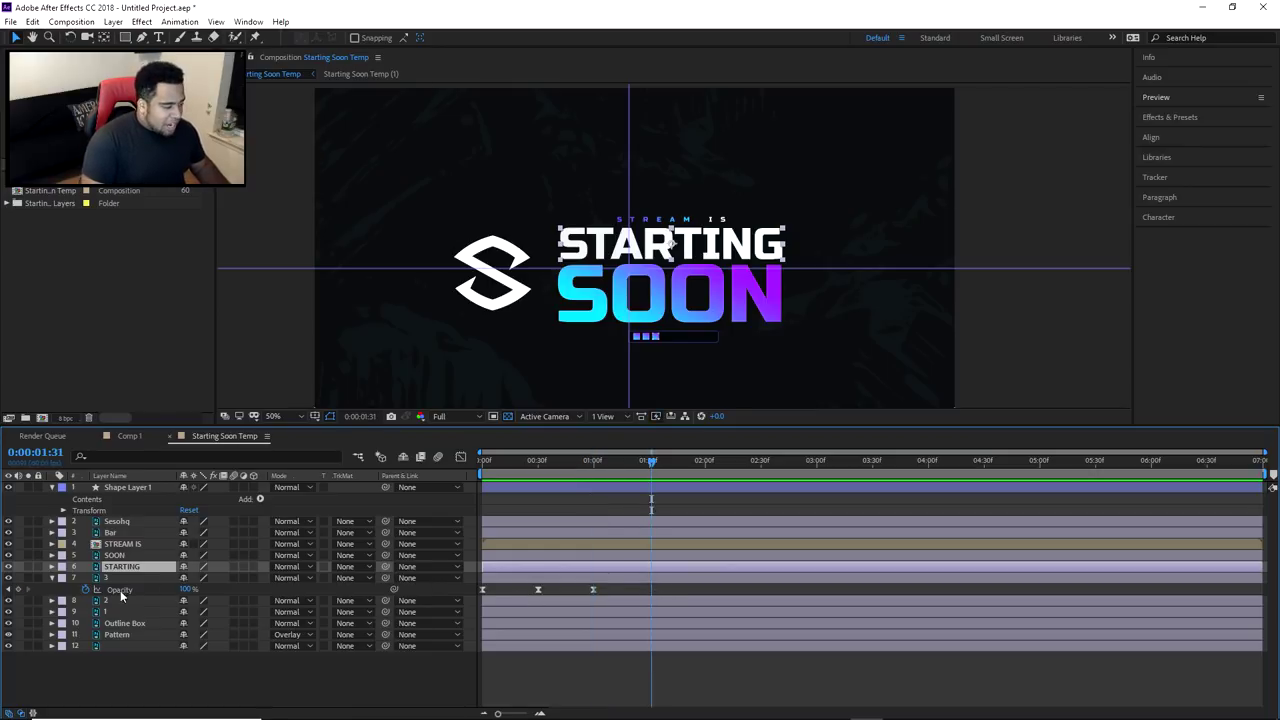
{"action": "left_click", "coordinate": [243, 578]}
{"action": "left_click_drag", "start_coordinate": [509, 587], "coordinate": [617, 589]}
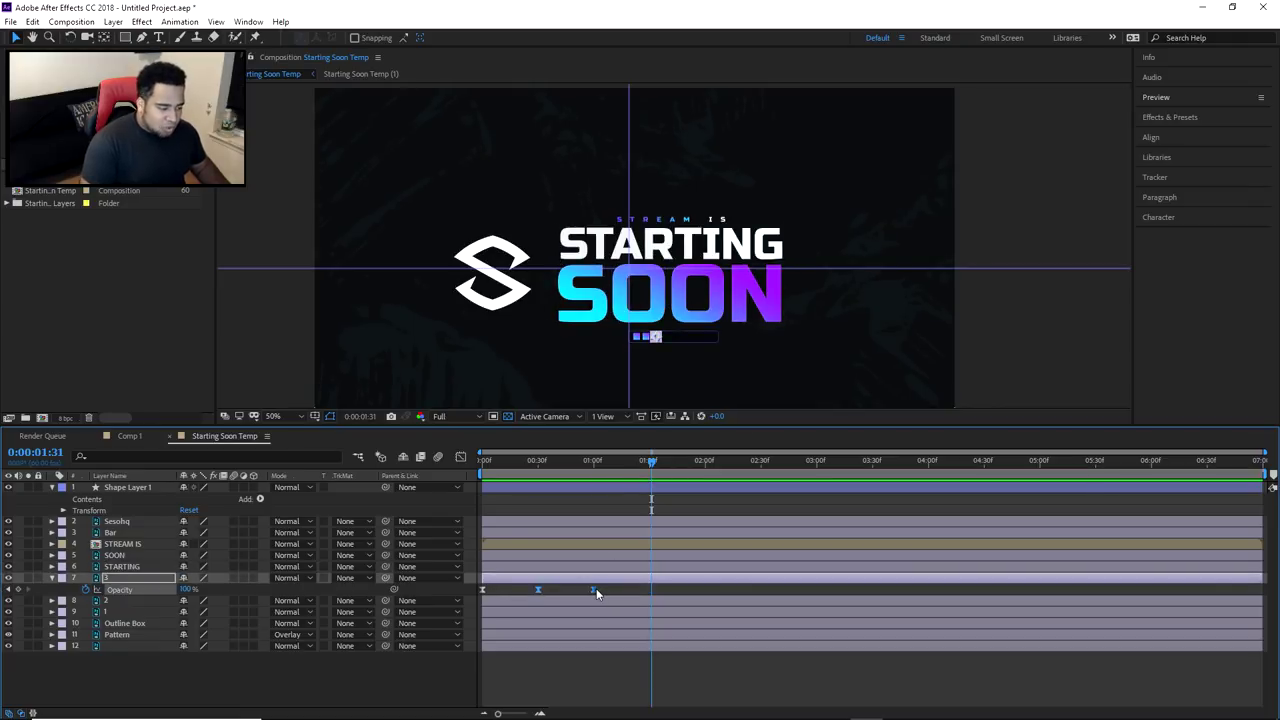
{"action": "left_click", "coordinate": [651, 462]}
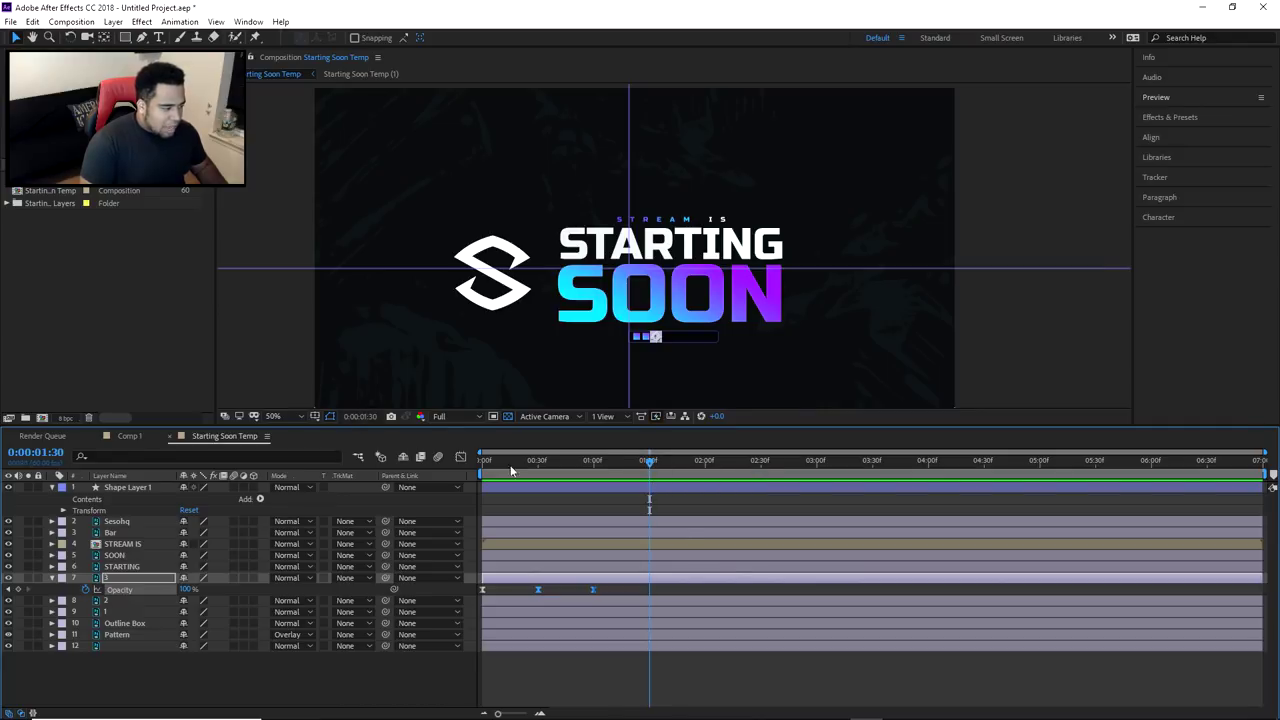
{"action": "key", "text": "ctrl+v"}
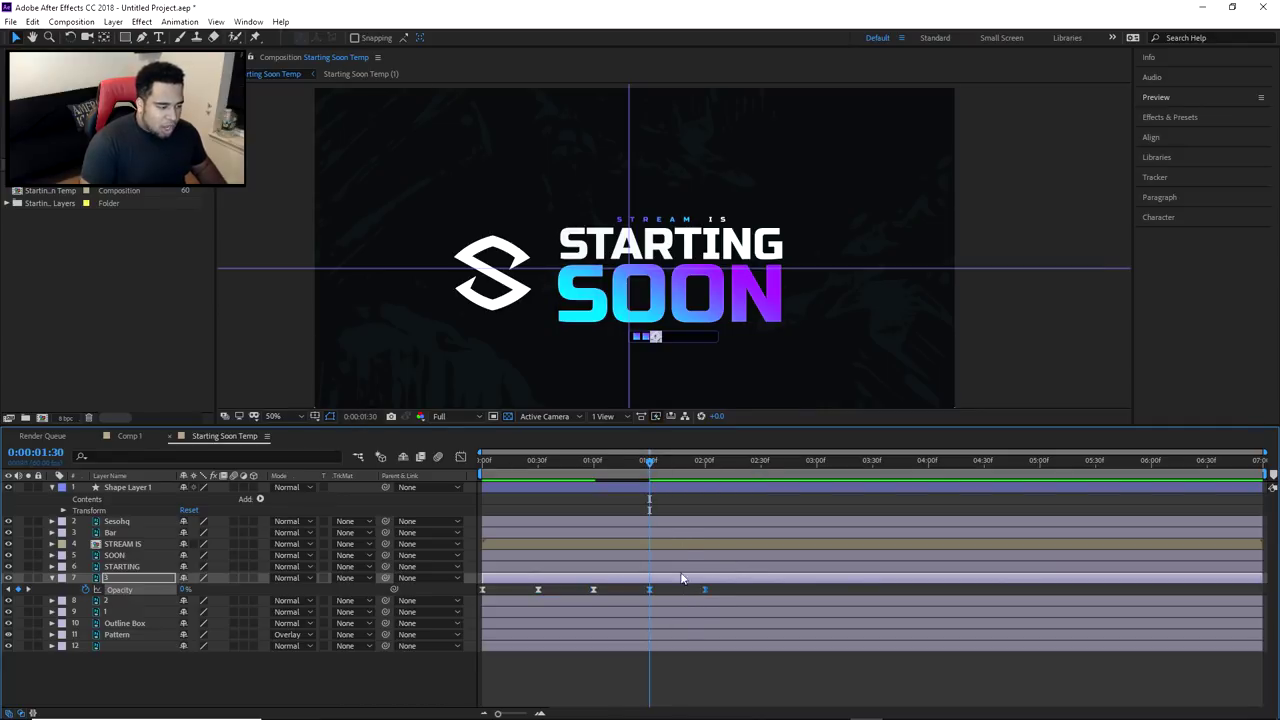
Paste layer 3's copied Opacity keyframes at 0:00:02:30 and 0:00:03:30 and preview the repeated fade from the start
{"action": "left_click_drag", "start_coordinate": [650, 462], "coordinate": [761, 461]}
{"action": "key", "text": "ctrl+v"}
{"action": "left_click", "coordinate": [873, 464]}
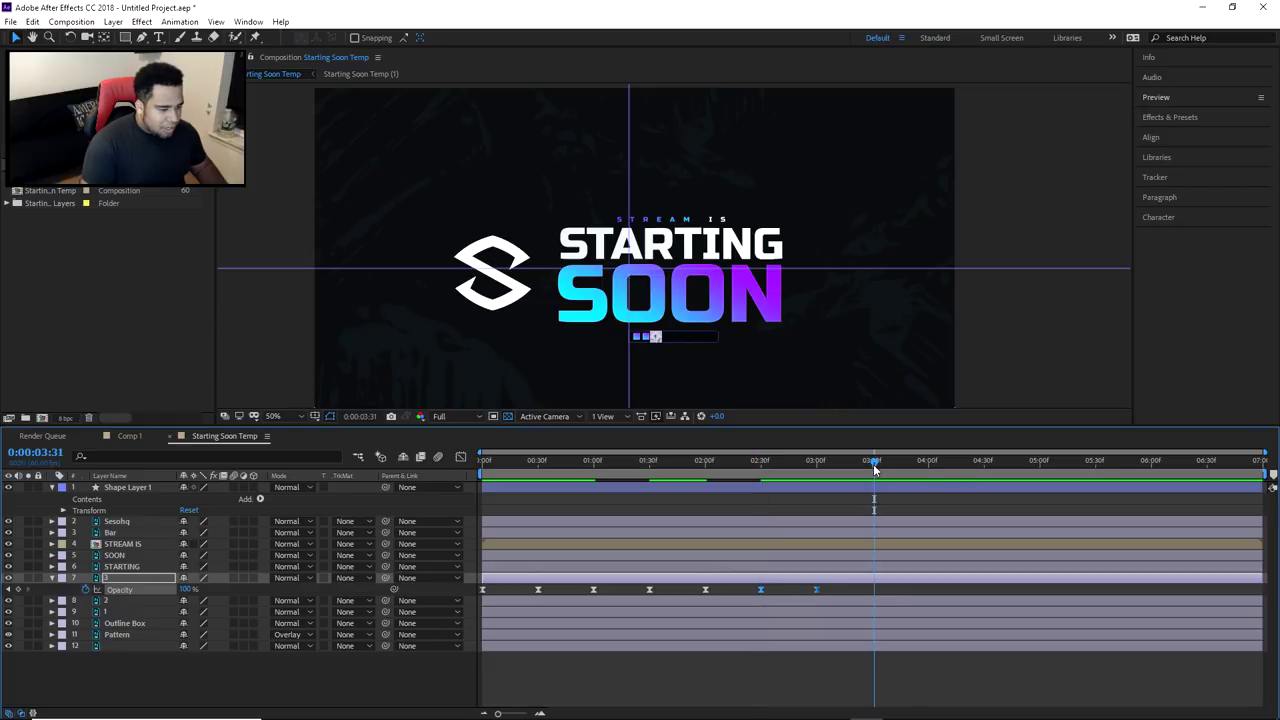
{"action": "key", "text": "ctrl+v"}
{"action": "left_click", "coordinate": [595, 463]}
{"action": "key", "text": "Home"}
{"action": "key", "text": "space"}
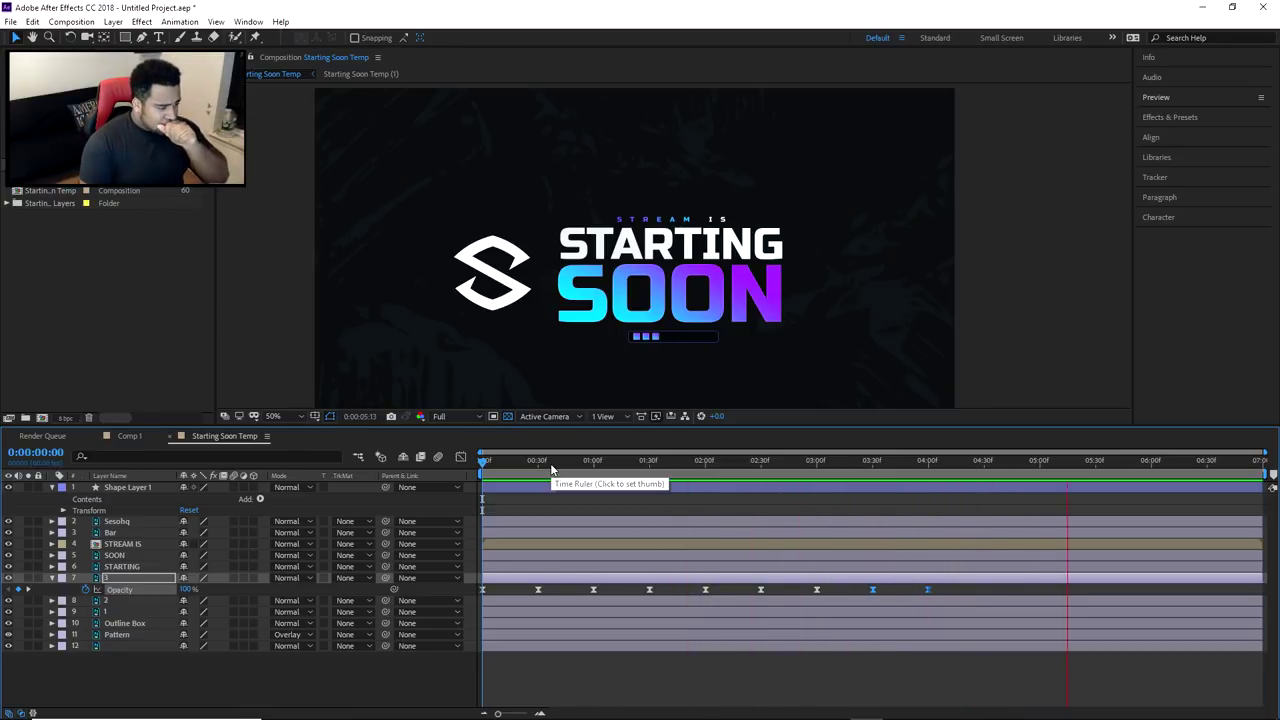
{"action": "left_click", "coordinate": [476, 462]}
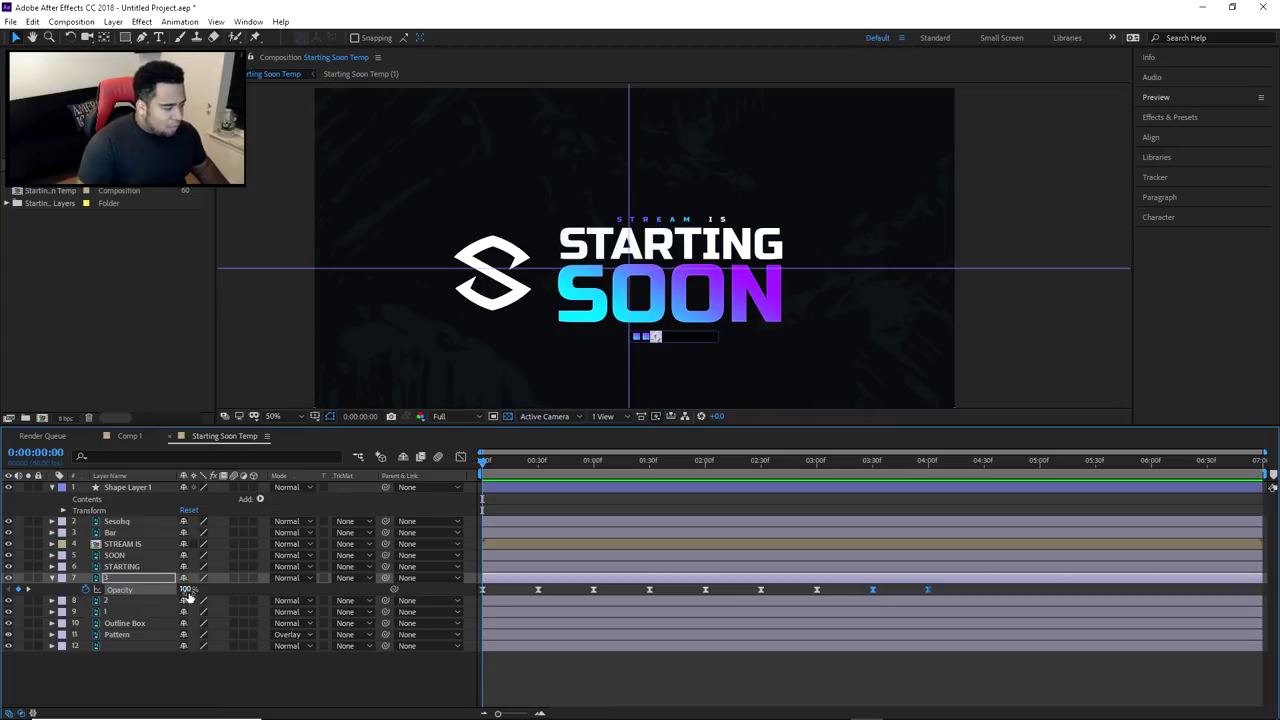
Keyframe layer 2's Opacity at 100% at 0:00:01:30 and 3% at 0:00:02:00
{"action": "left_click_drag", "start_coordinate": [487, 463], "coordinate": [648, 463]}
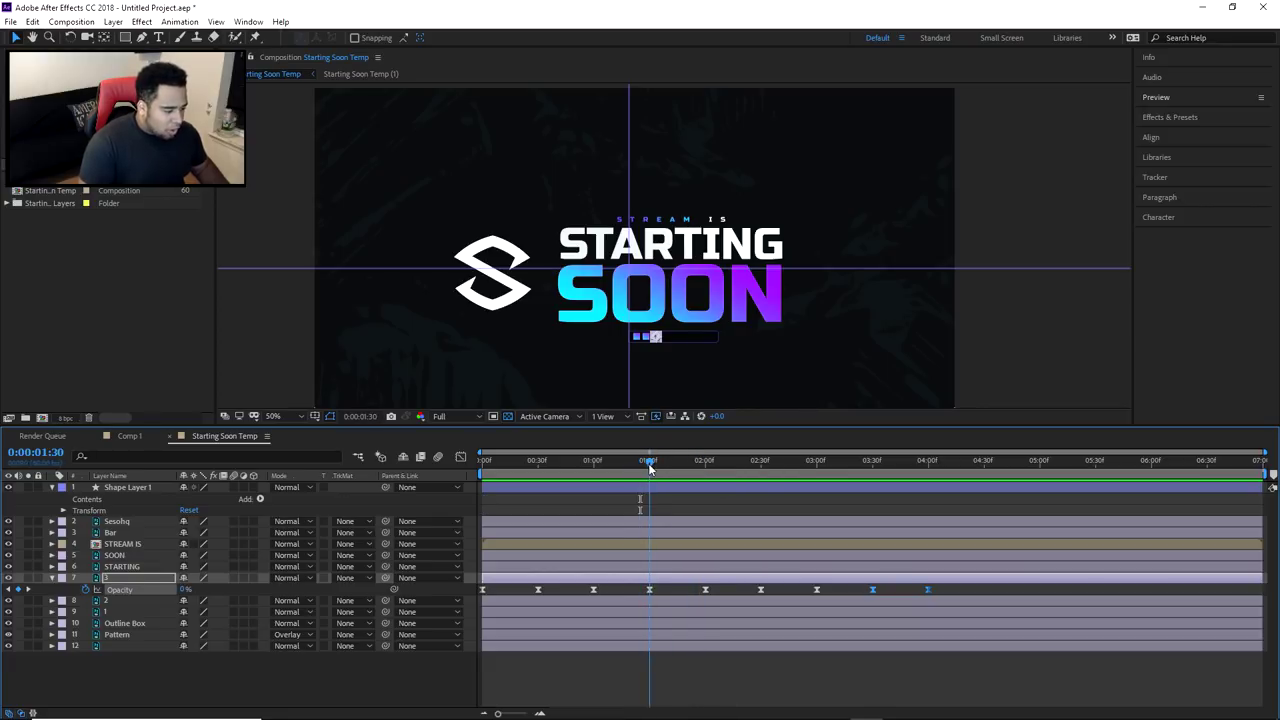
{"action": "left_click", "coordinate": [121, 601]}
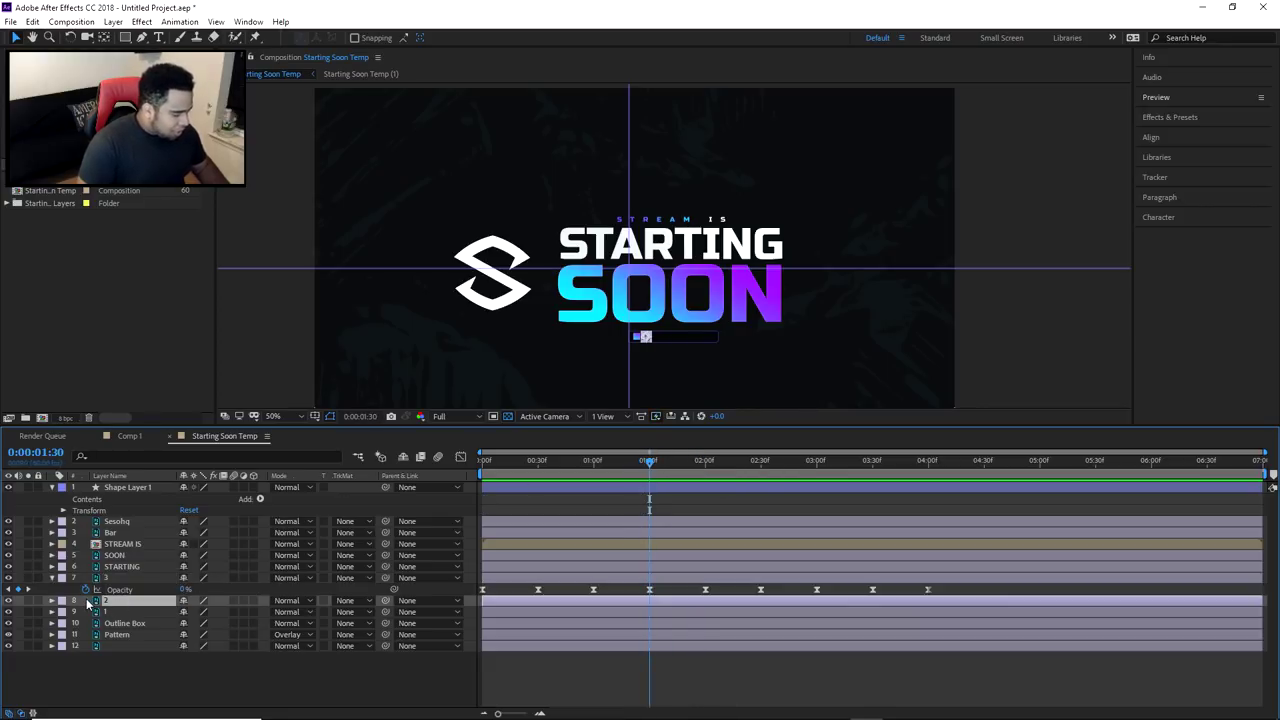
{"action": "key", "text": "alt+shift+t"}
{"action": "left_click", "coordinate": [85, 612]}
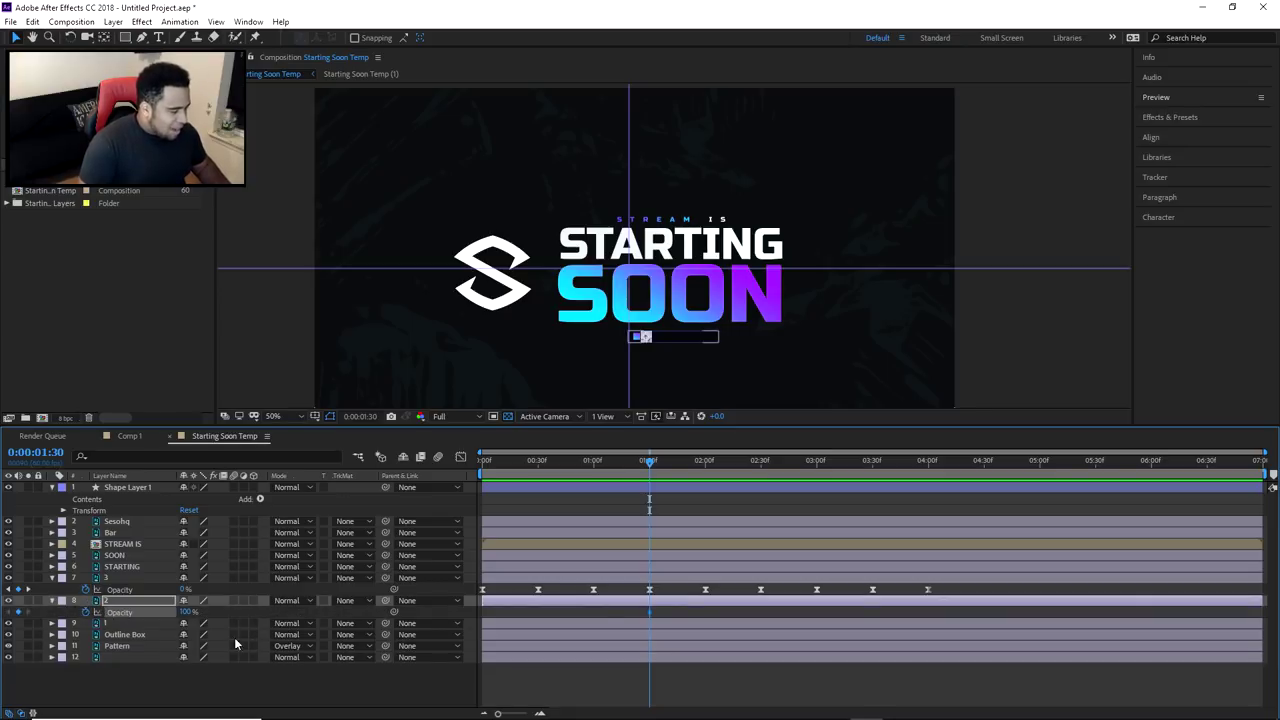
{"action": "left_click_drag", "start_coordinate": [650, 462], "coordinate": [703, 462]}
{"action": "key", "text": "Return"}
{"action": "left_click_drag", "start_coordinate": [705, 462], "coordinate": [651, 470]}
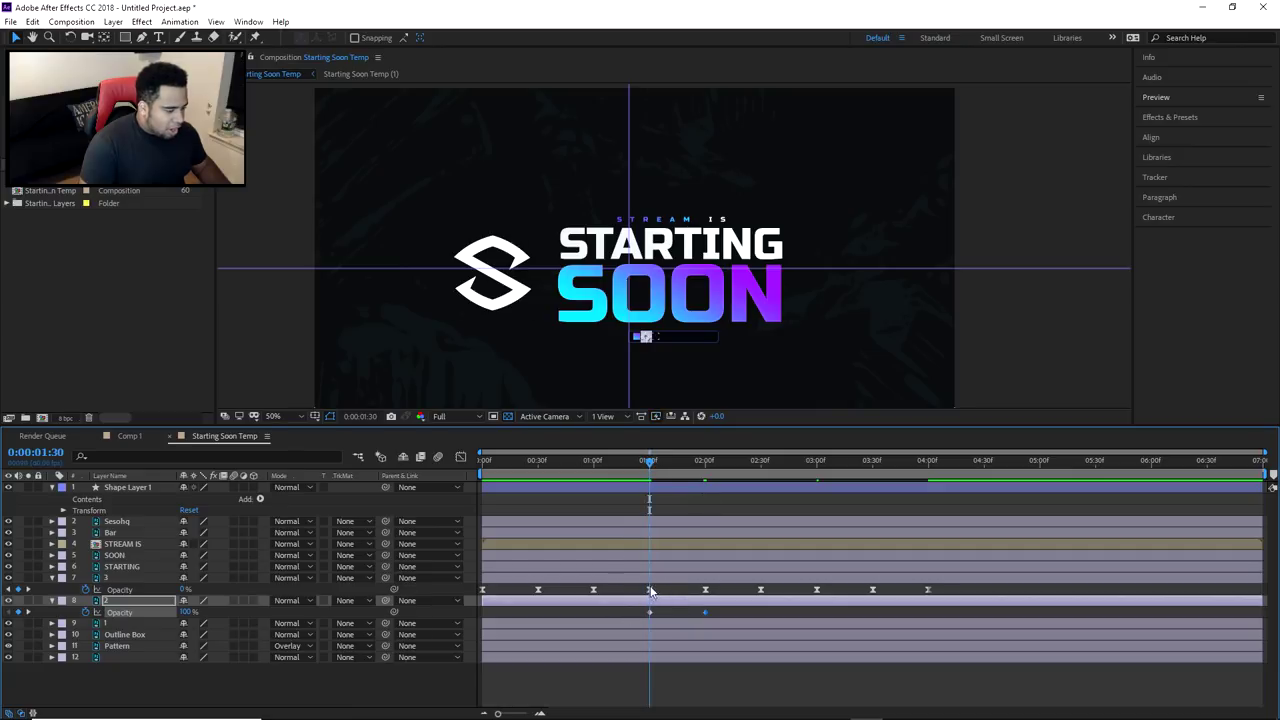
Shift layer 3's five Opacity keyframes from 0:00:02:00 onward so that they start at 0:00:03:30
{"action": "left_click", "coordinate": [705, 590]}
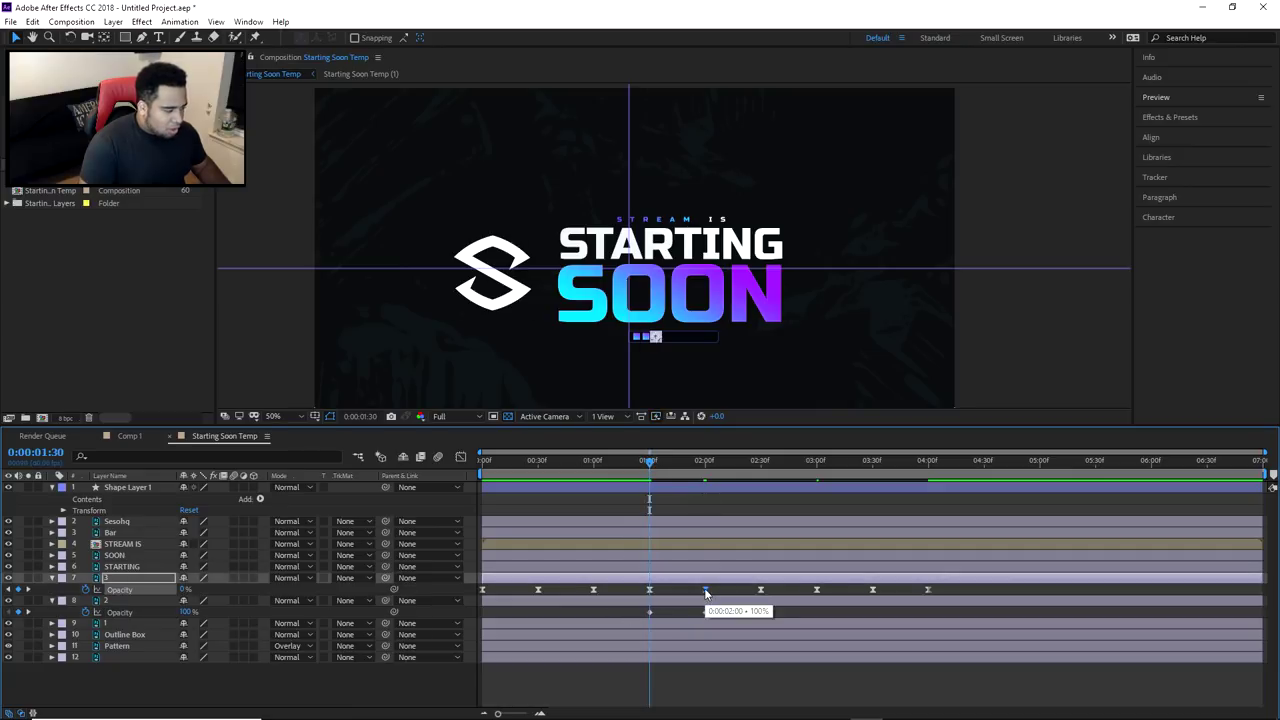
{"action": "left_click_drag", "start_coordinate": [649, 464], "coordinate": [705, 464]}
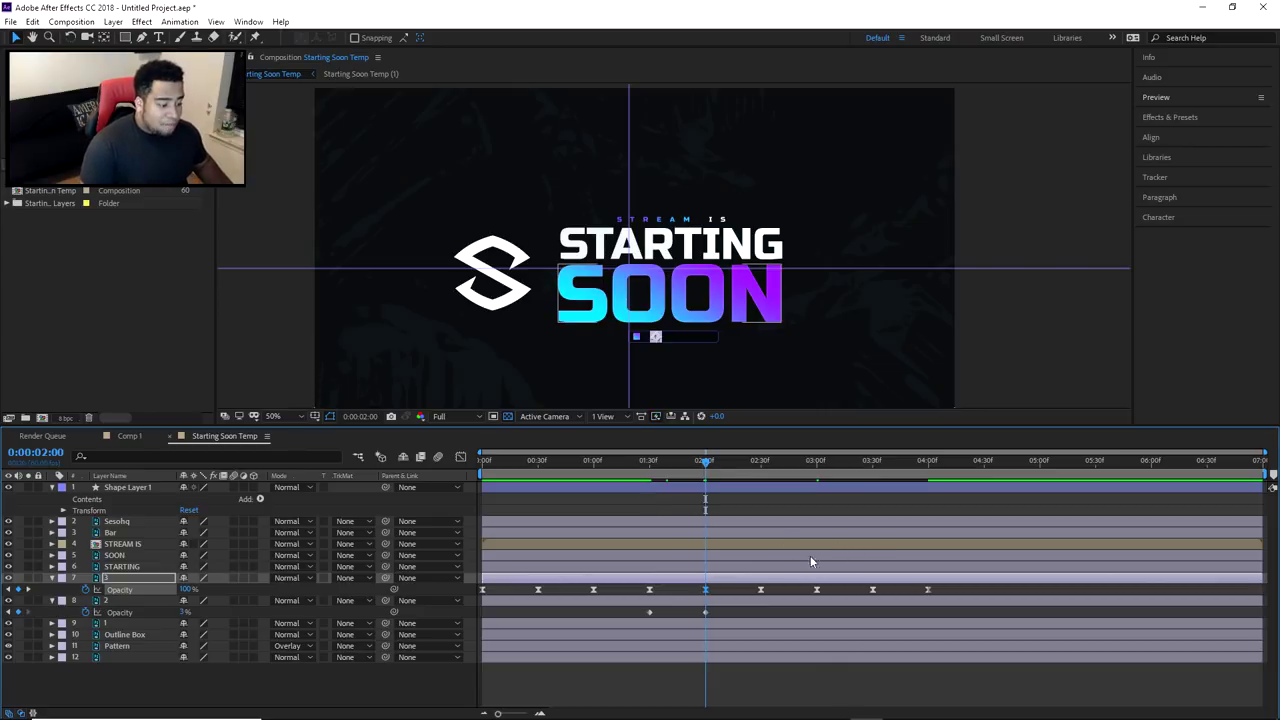
{"action": "left_click_drag", "start_coordinate": [760, 591], "coordinate": [963, 594]}
{"action": "left_click_drag", "start_coordinate": [707, 588], "coordinate": [936, 592]}
{"action": "left_click", "coordinate": [930, 463]}
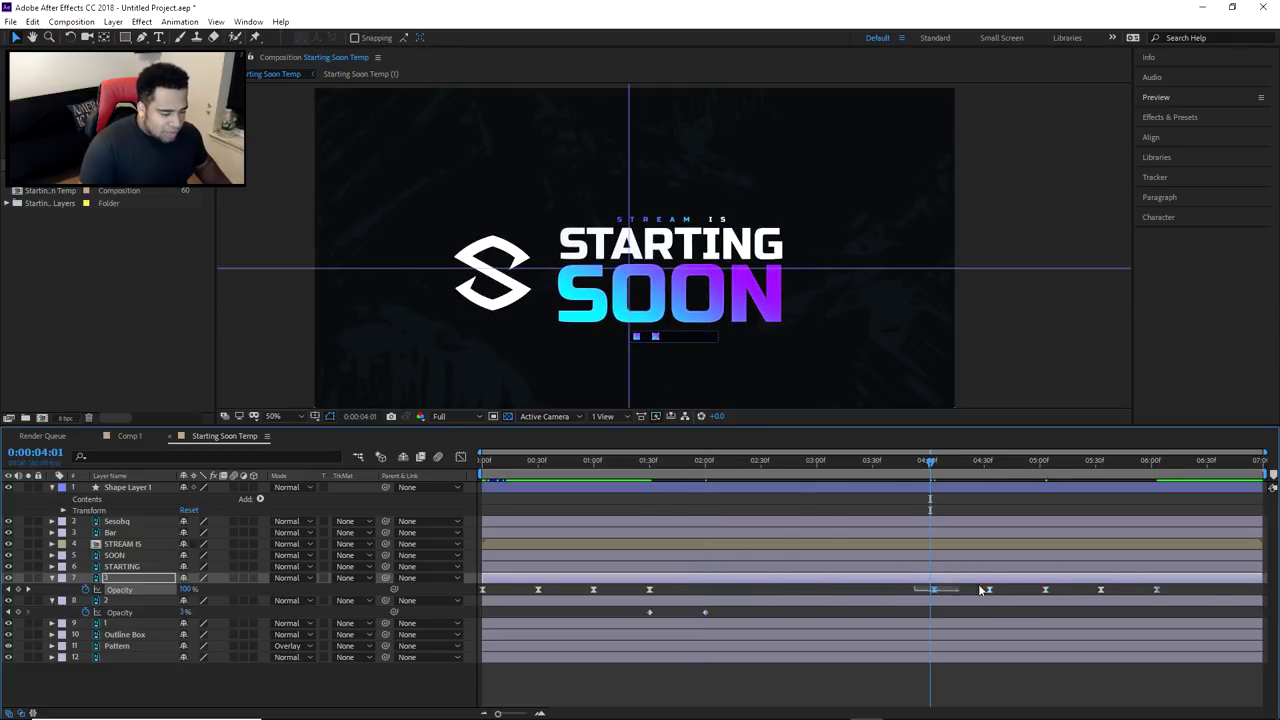
{"action": "left_click_drag", "start_coordinate": [936, 590], "coordinate": [872, 591]}
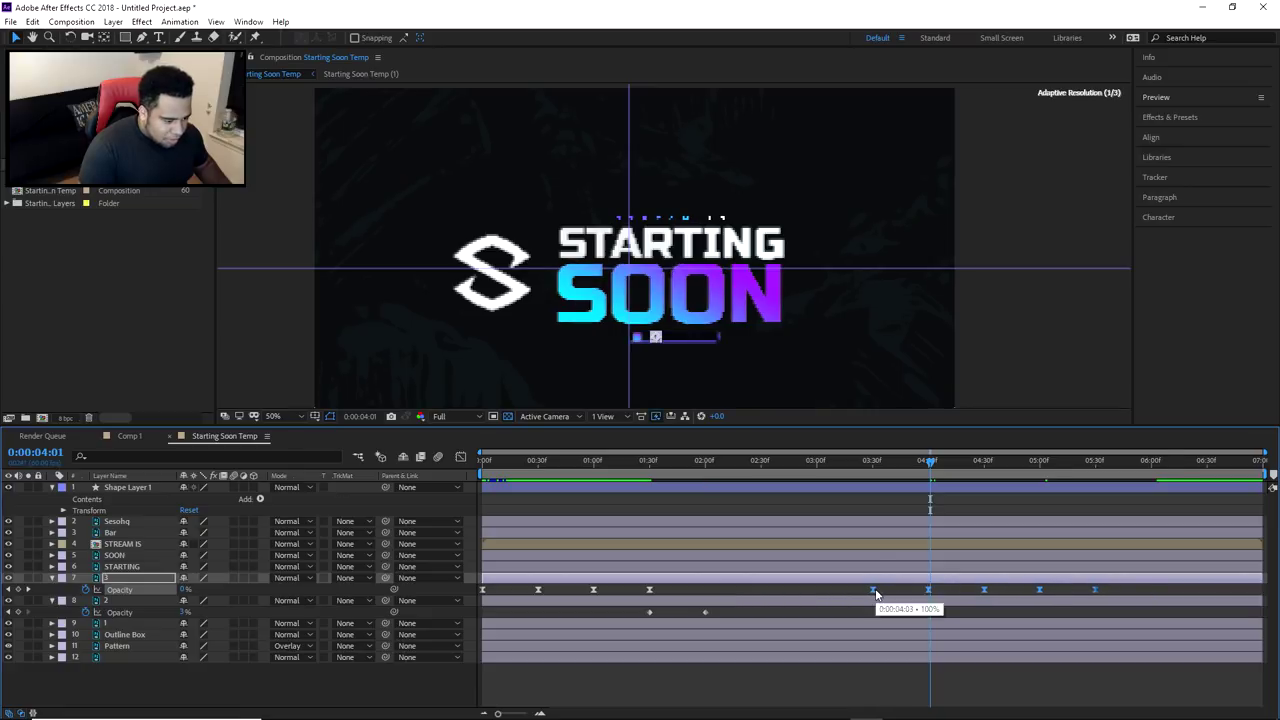
{"action": "left_click", "coordinate": [872, 460]}
{"action": "left_click", "coordinate": [872, 460]}
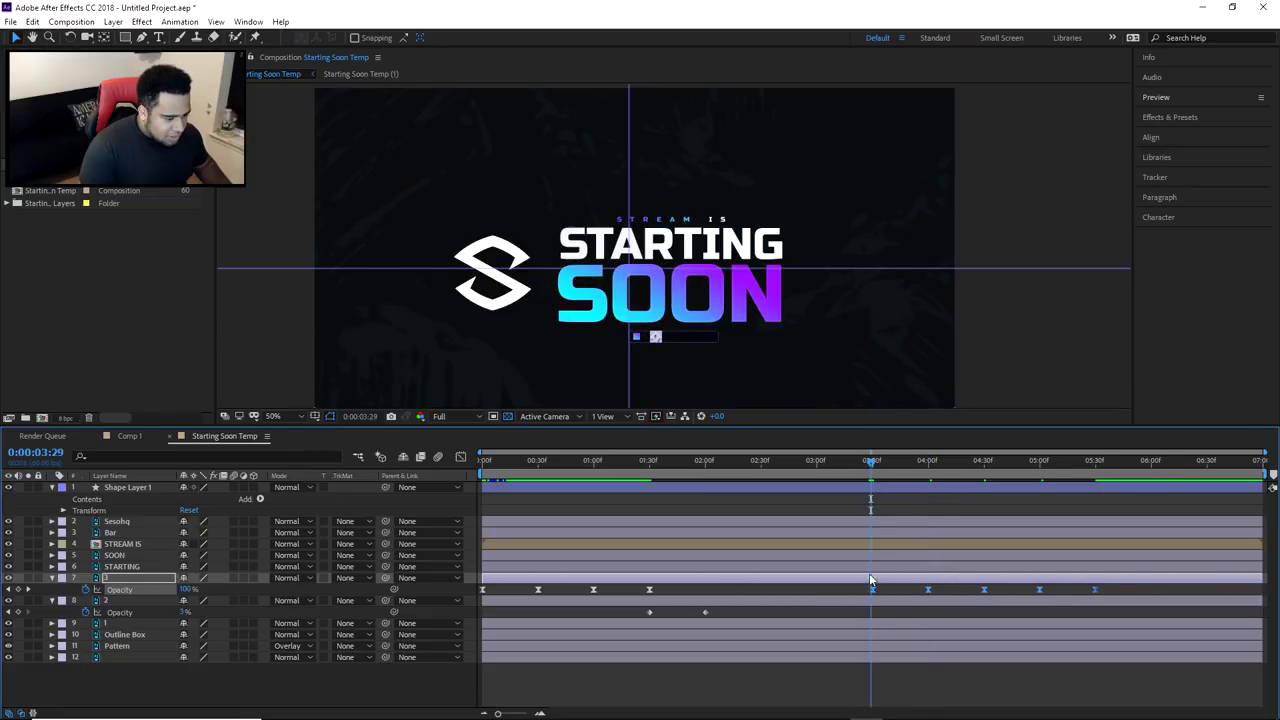
{"action": "left_click", "coordinate": [873, 462]}
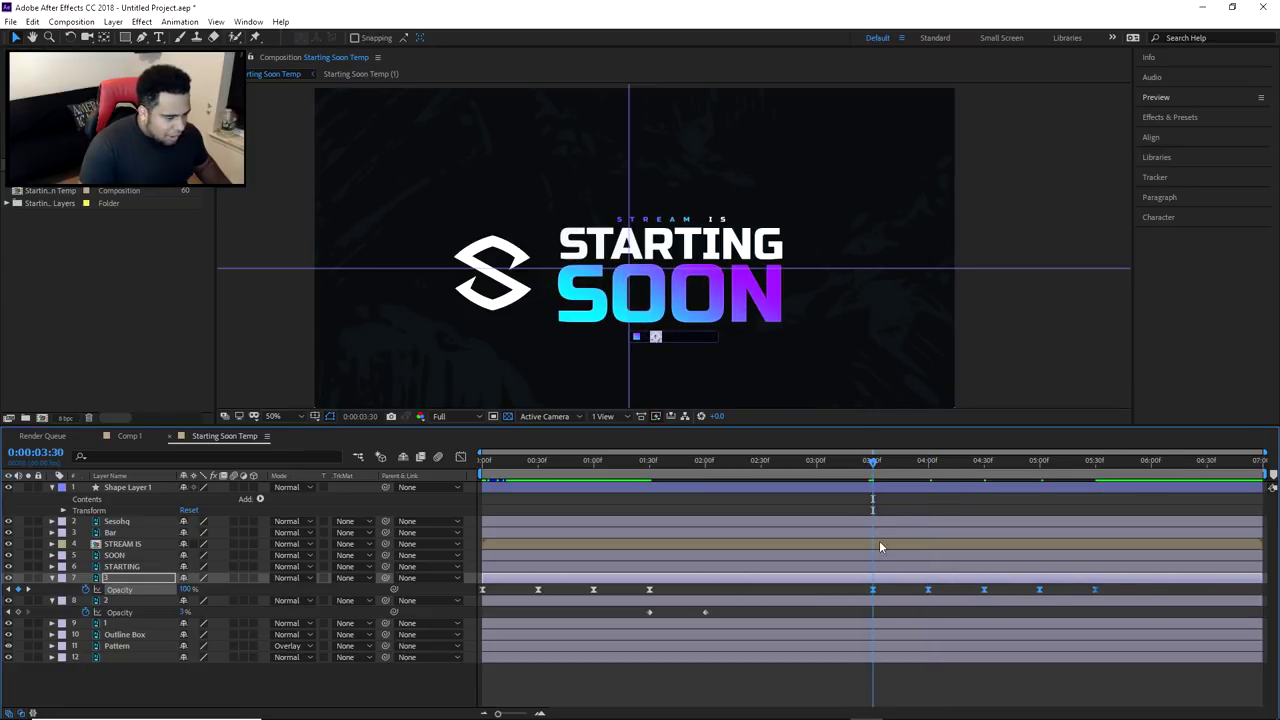
Check how layer 2's fade fits into the gap between layer 3's keyframes at 0:00:01:30 and 0:00:03:30
{"action": "left_click", "coordinate": [487, 462]}
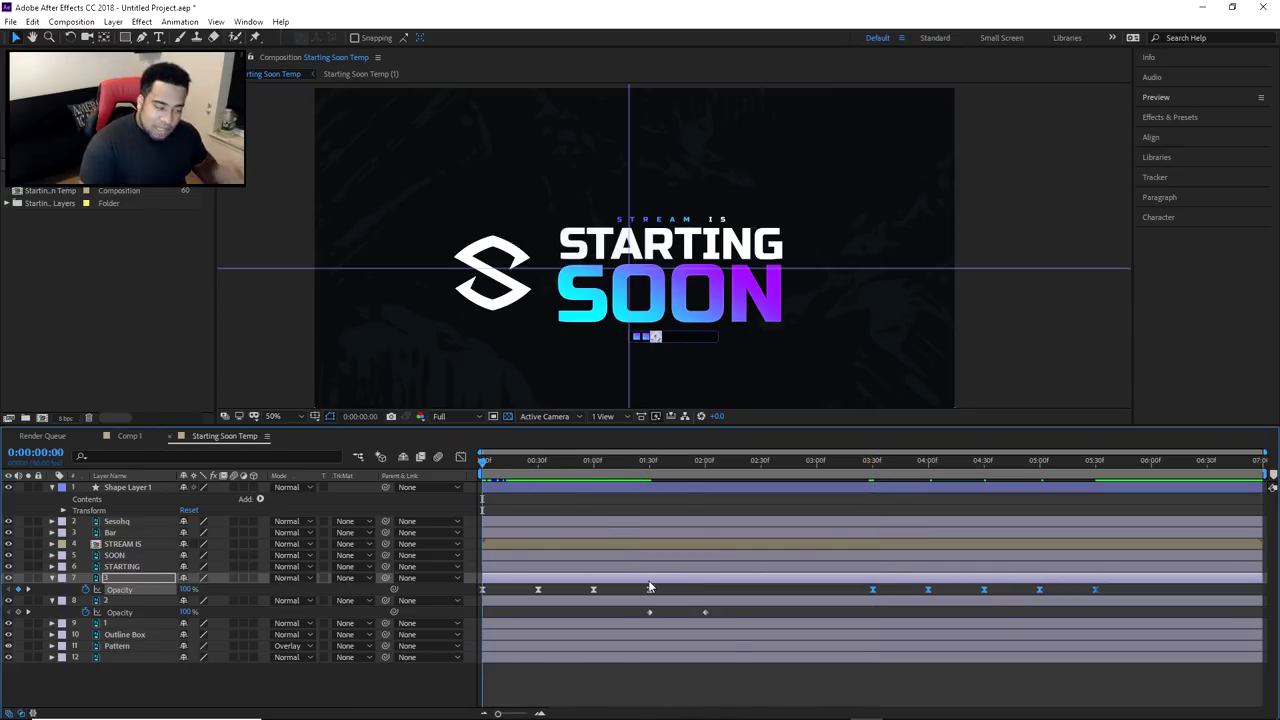
{"action": "left_click", "coordinate": [652, 468]}
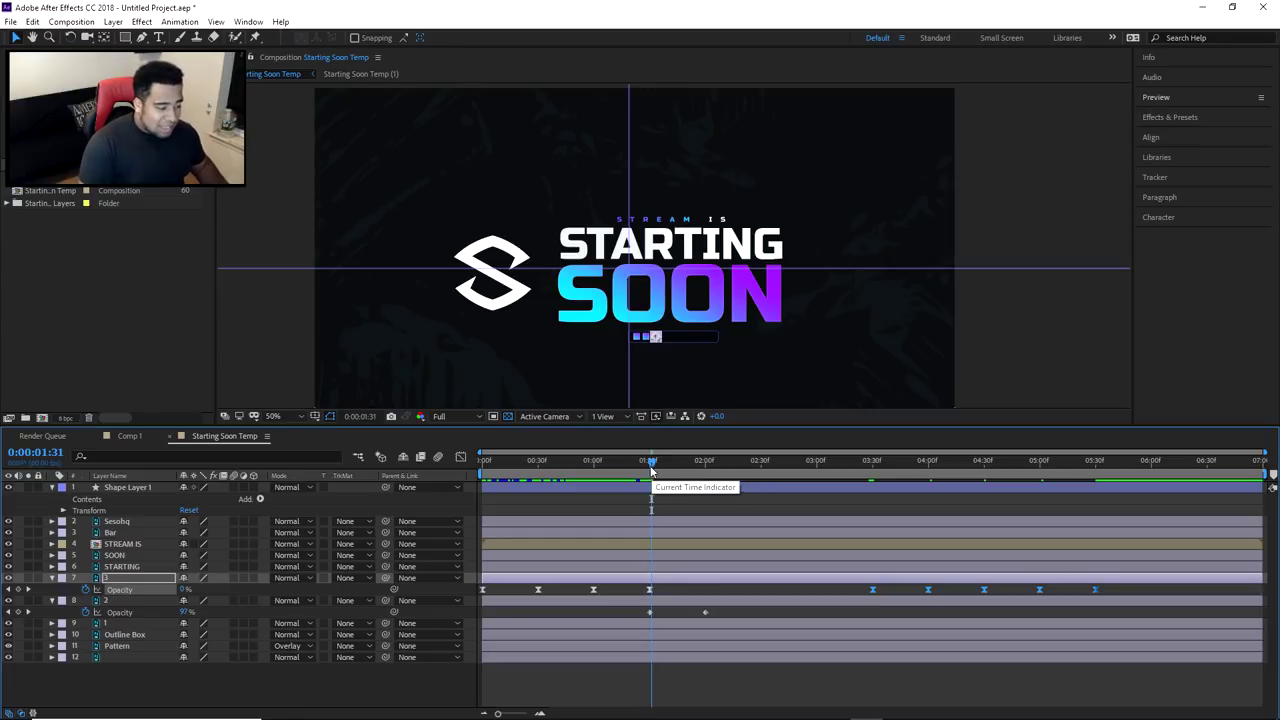
{"action": "left_click", "coordinate": [650, 589]}
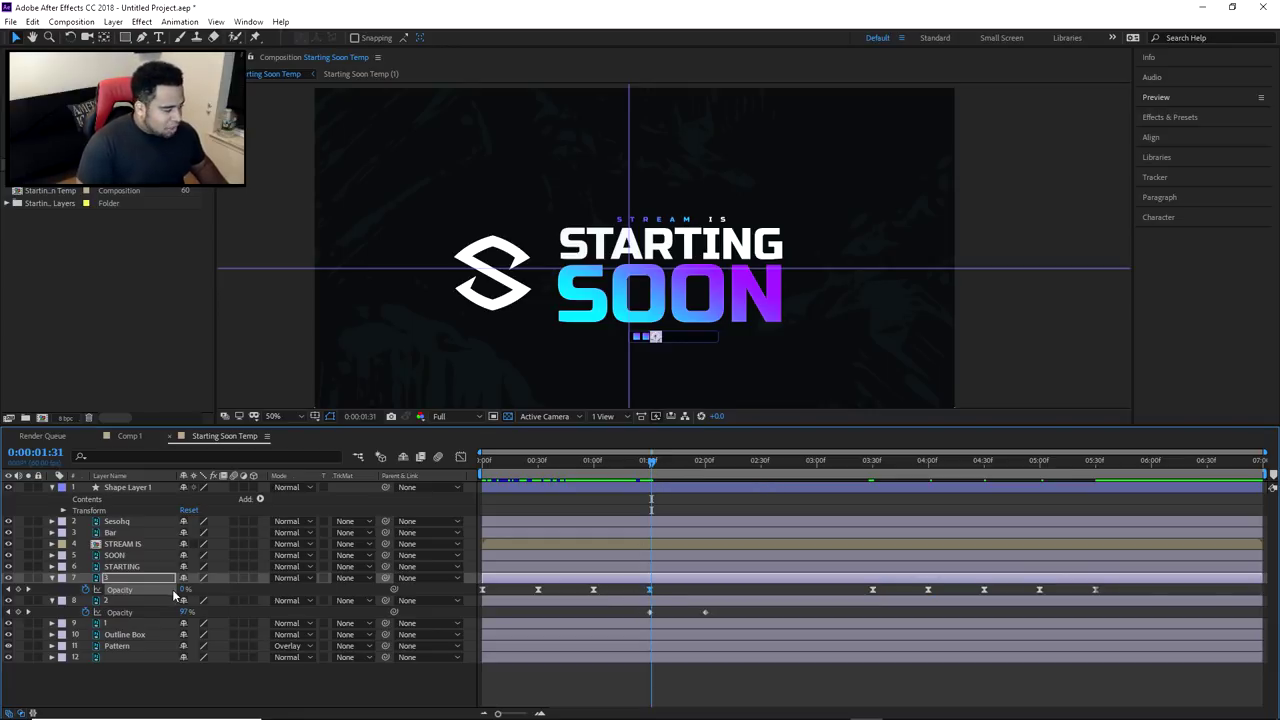
{"action": "left_click_drag", "start_coordinate": [652, 465], "coordinate": [873, 488]}
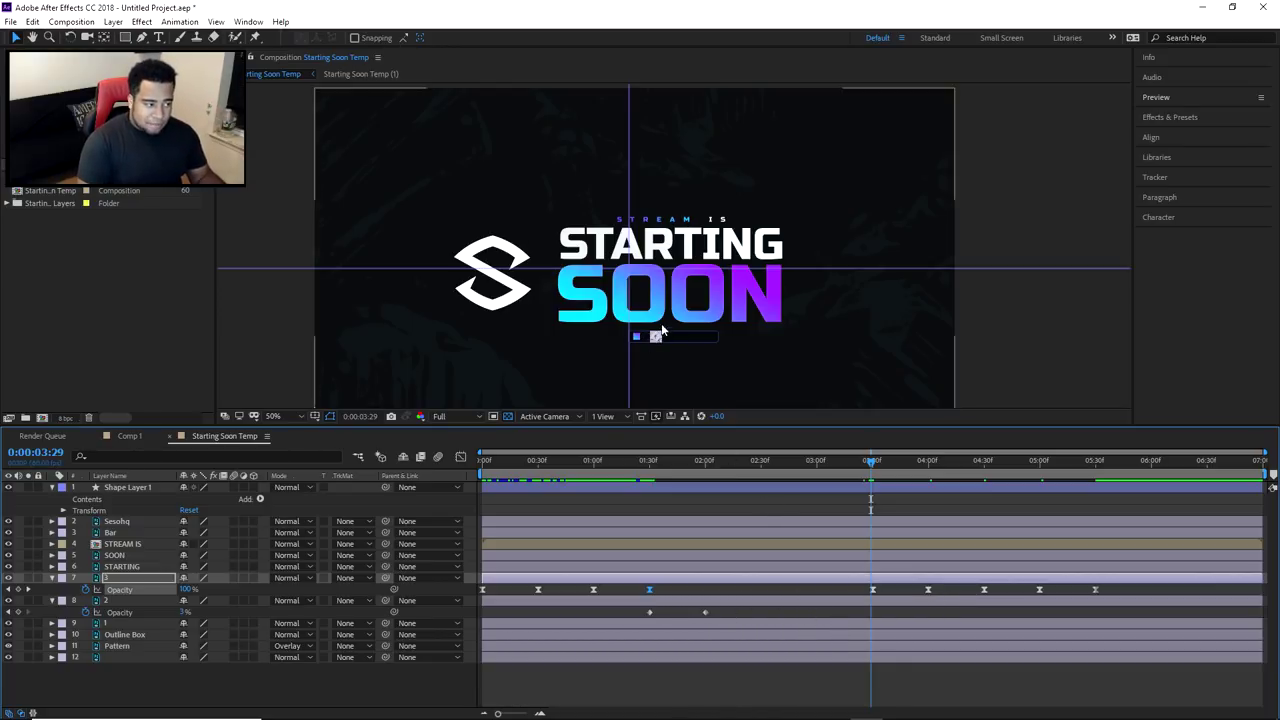
{"action": "mouse_move", "coordinate": [867, 463]}
{"action": "left_mouse_down"}
{"action": "mouse_move", "coordinate": [932, 469]}
{"action": "mouse_move", "coordinate": [868, 466]}
{"action": "left_mouse_up"}
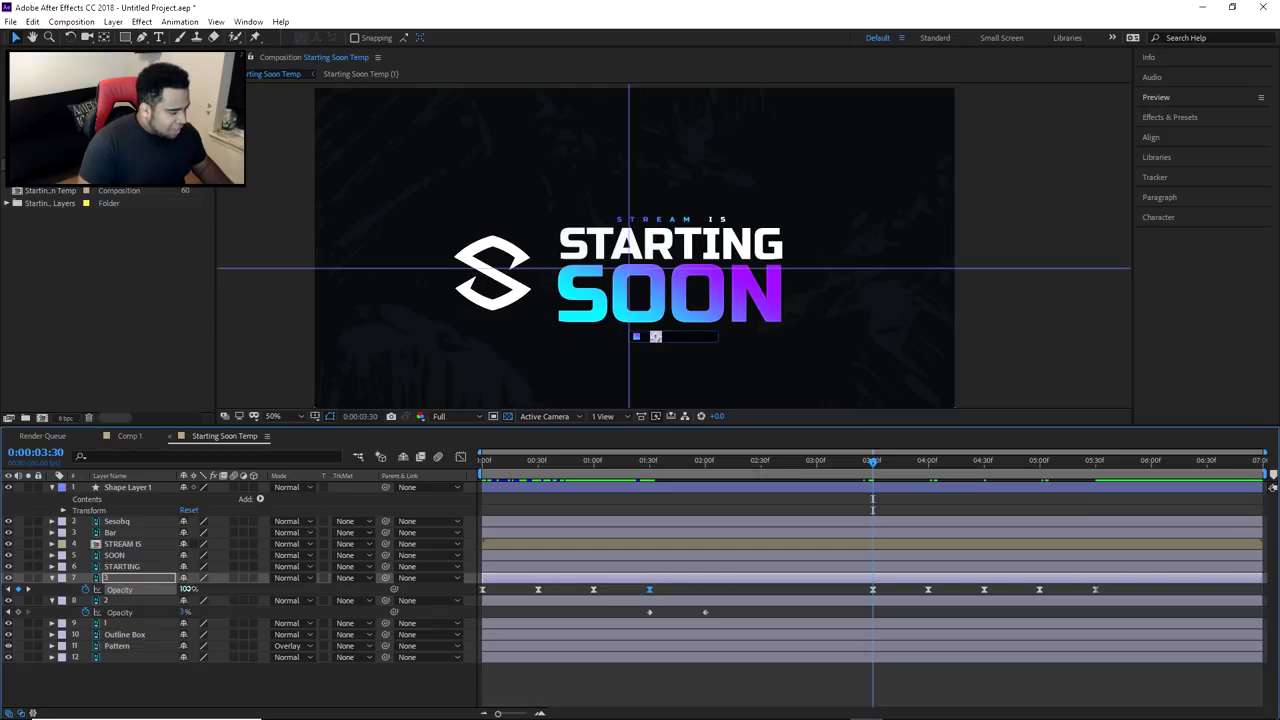
{"action": "left_click", "coordinate": [644, 462]}
{"action": "mouse_move", "coordinate": [671, 466]}
{"action": "left_mouse_down"}
{"action": "mouse_move", "coordinate": [822, 465]}
{"action": "mouse_move", "coordinate": [658, 462]}
{"action": "left_mouse_up"}
{"action": "left_click_drag", "start_coordinate": [634, 604], "coordinate": [691, 609]}
{"action": "left_click", "coordinate": [705, 612]}
{"action": "left_click_drag", "start_coordinate": [655, 462], "coordinate": [649, 463]}
{"action": "key", "text": "Return"}
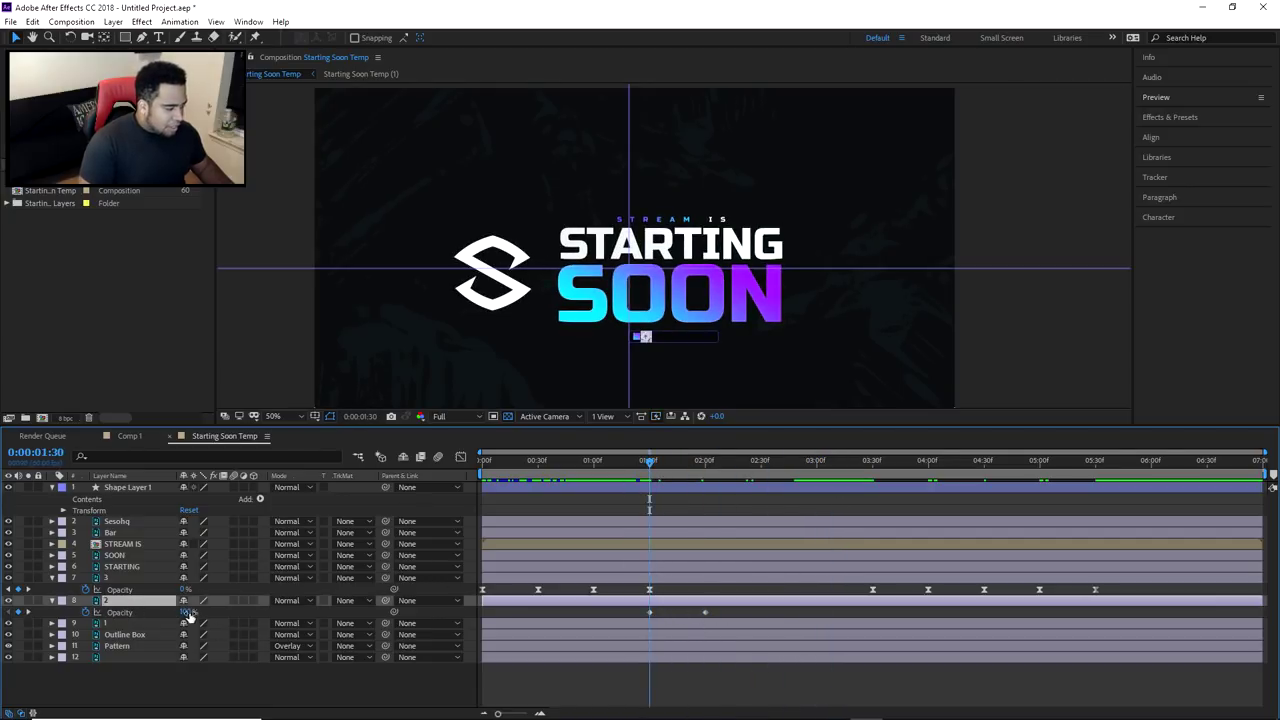
Keyframe layer 2's Opacity to 0% at 0:00:02:00, raised at 0:00:02:30, 0% at 0:00:03:00 and 100% at 0:00:03:31
{"action": "left_click_drag", "start_coordinate": [650, 463], "coordinate": [761, 462]}
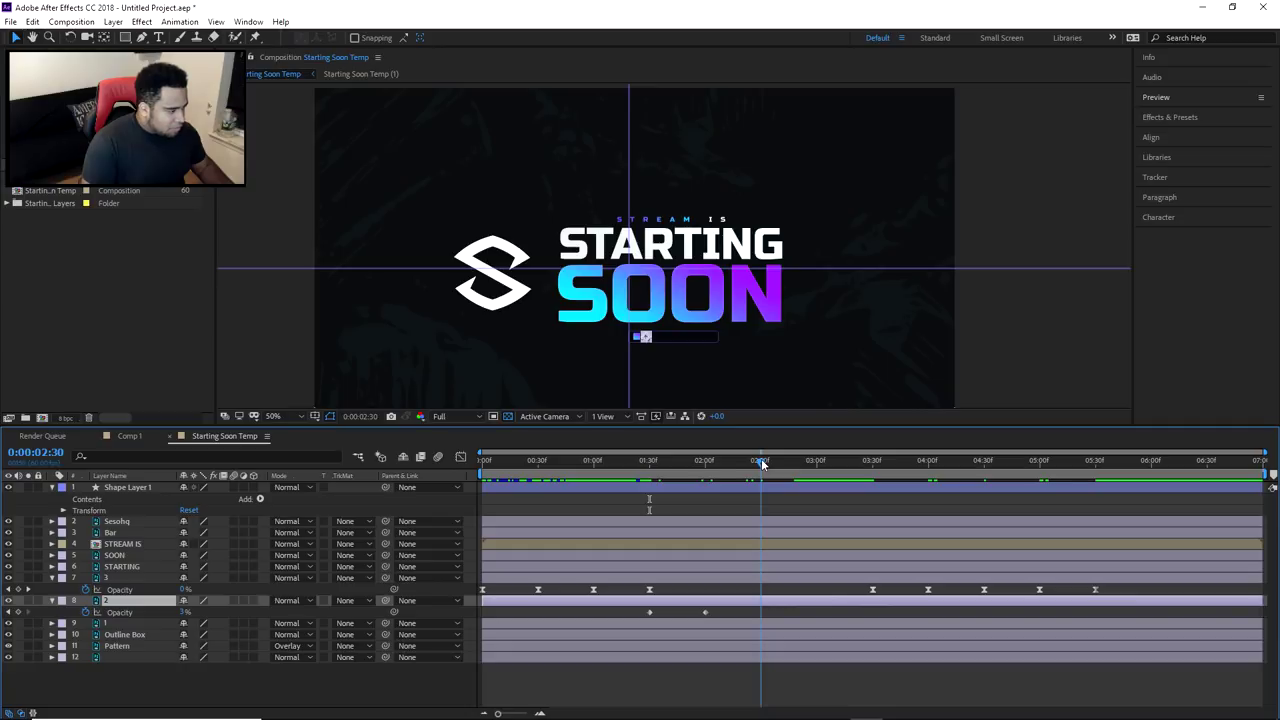
{"action": "left_click", "coordinate": [706, 464]}
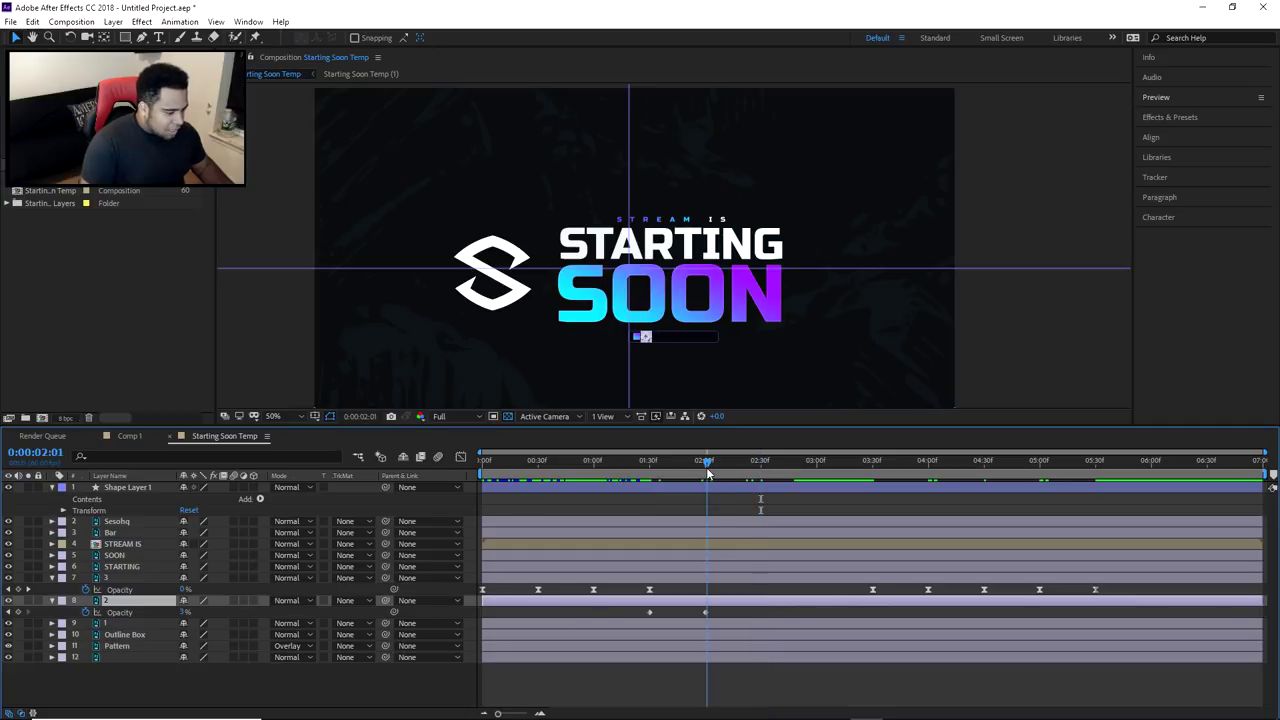
{"action": "left_click_drag", "start_coordinate": [184, 612], "coordinate": [160, 612]}
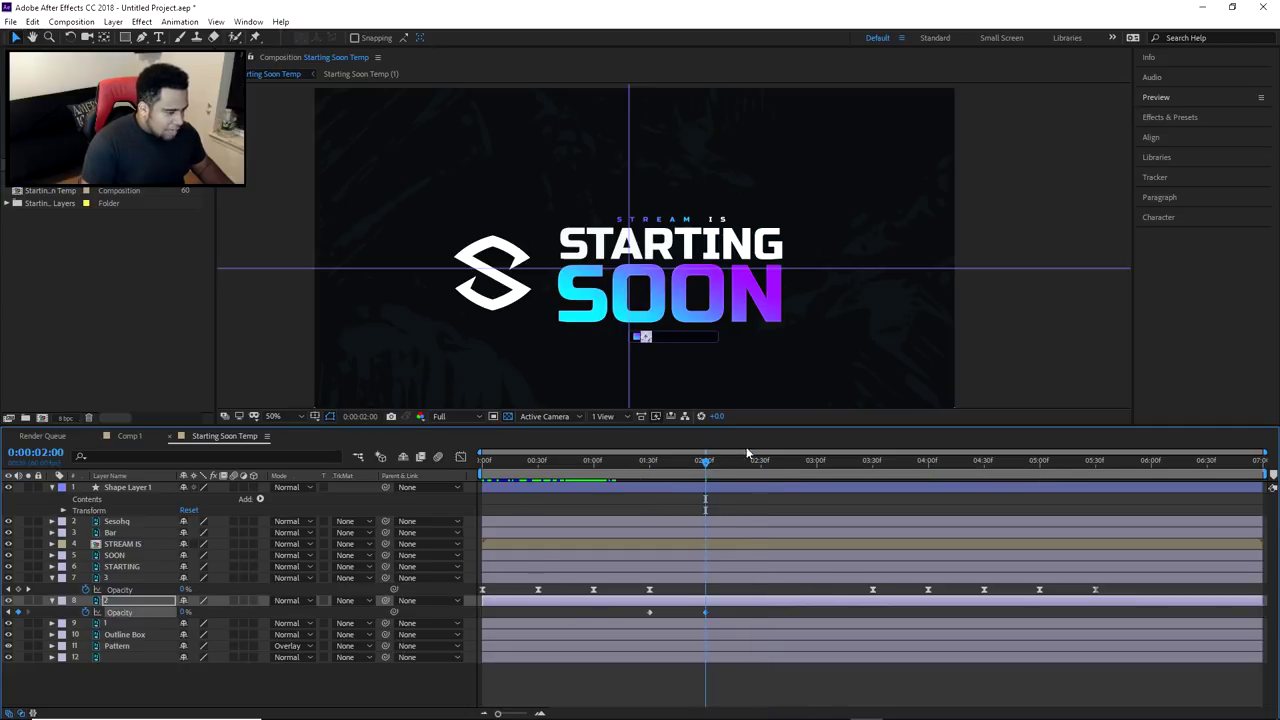
{"action": "left_click", "coordinate": [761, 460]}
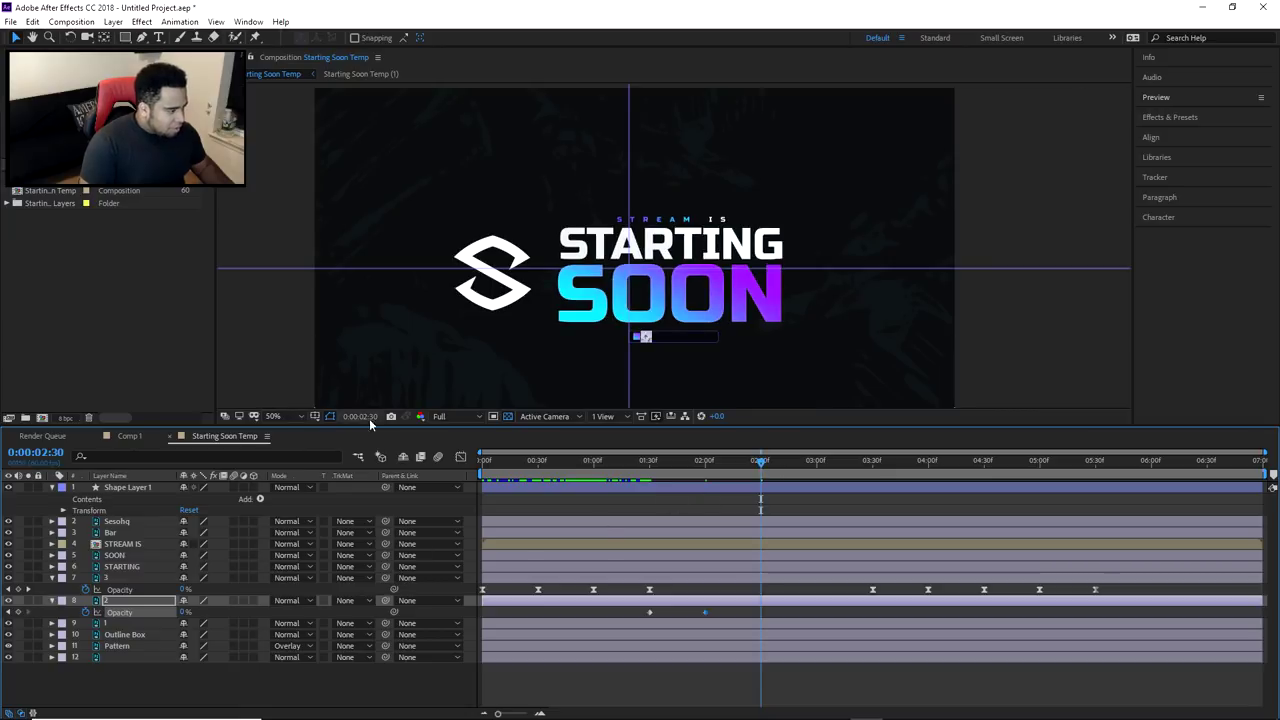
{"action": "left_click_drag", "start_coordinate": [185, 612], "coordinate": [783, 611]}
{"action": "left_click", "coordinate": [816, 460]}
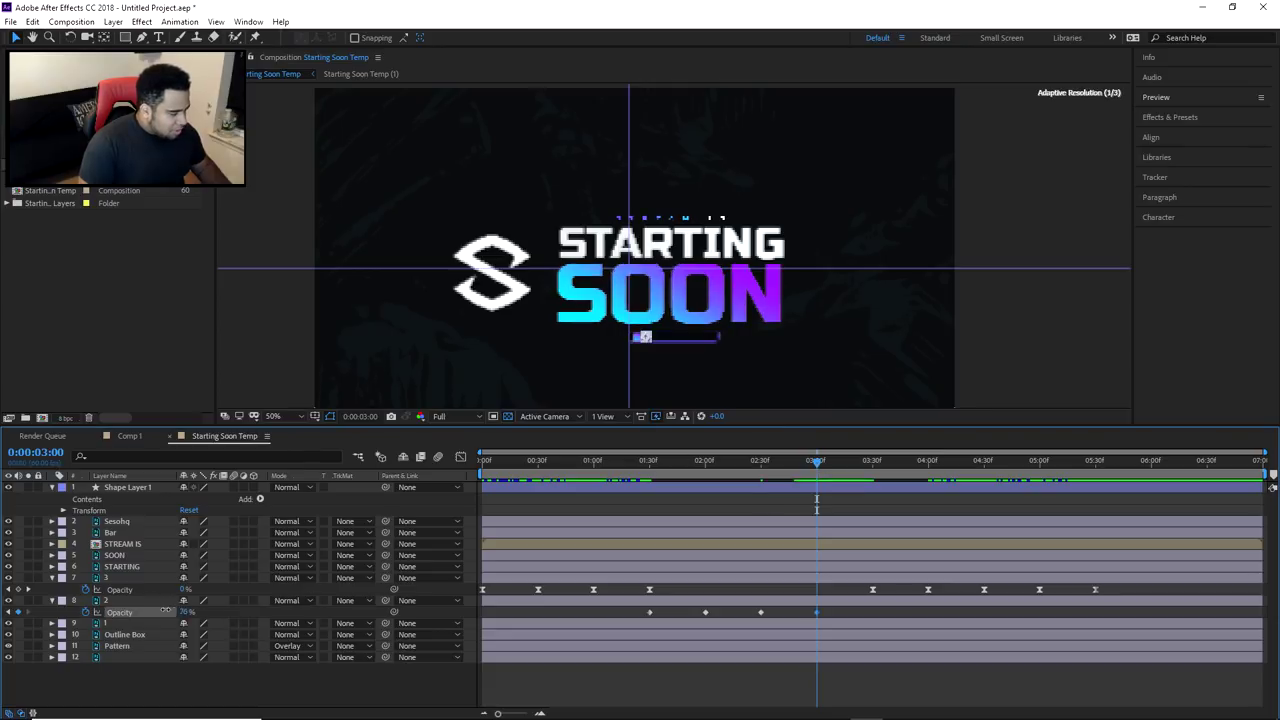
{"action": "left_click_drag", "start_coordinate": [181, 616], "coordinate": [873, 462]}
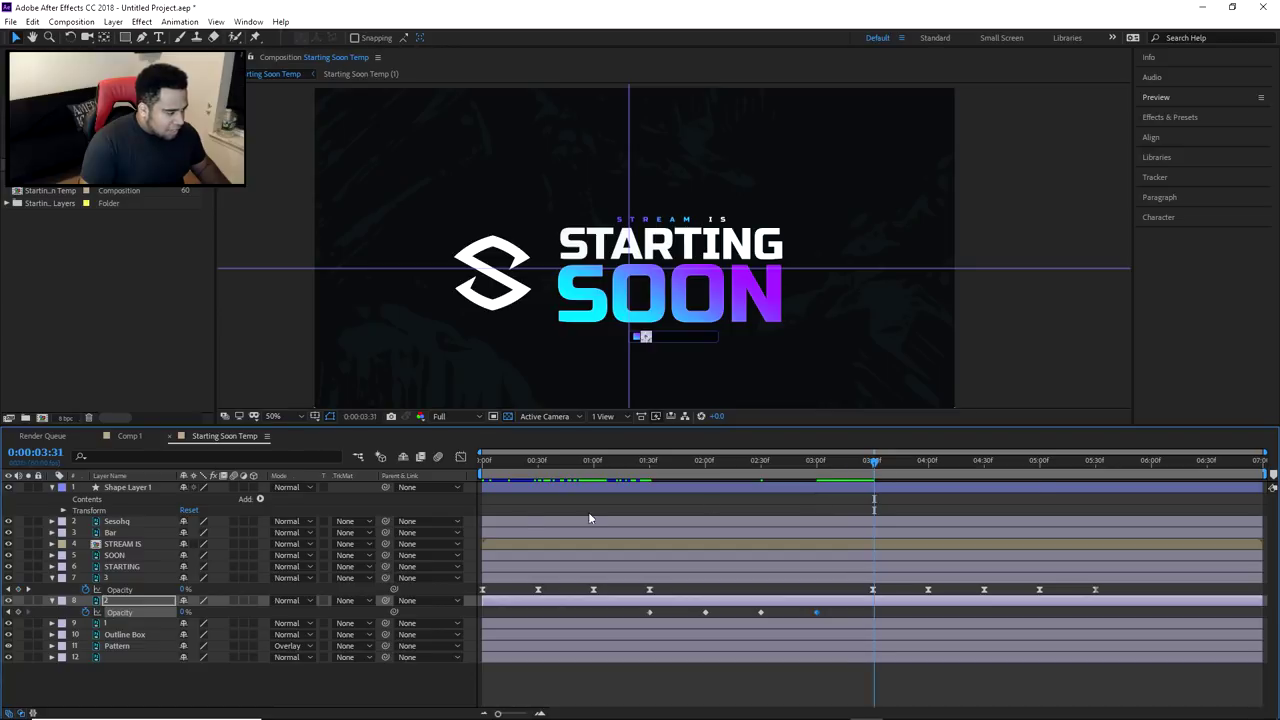
Try starting layer 3's last five Opacity keyframes at 0:00:04:00 and preview the timing from the beginning
{"action": "left_click_drag", "start_coordinate": [857, 589], "coordinate": [1145, 596]}
{"action": "left_click_drag", "start_coordinate": [873, 590], "coordinate": [928, 590]}
{"action": "left_click", "coordinate": [928, 464]}
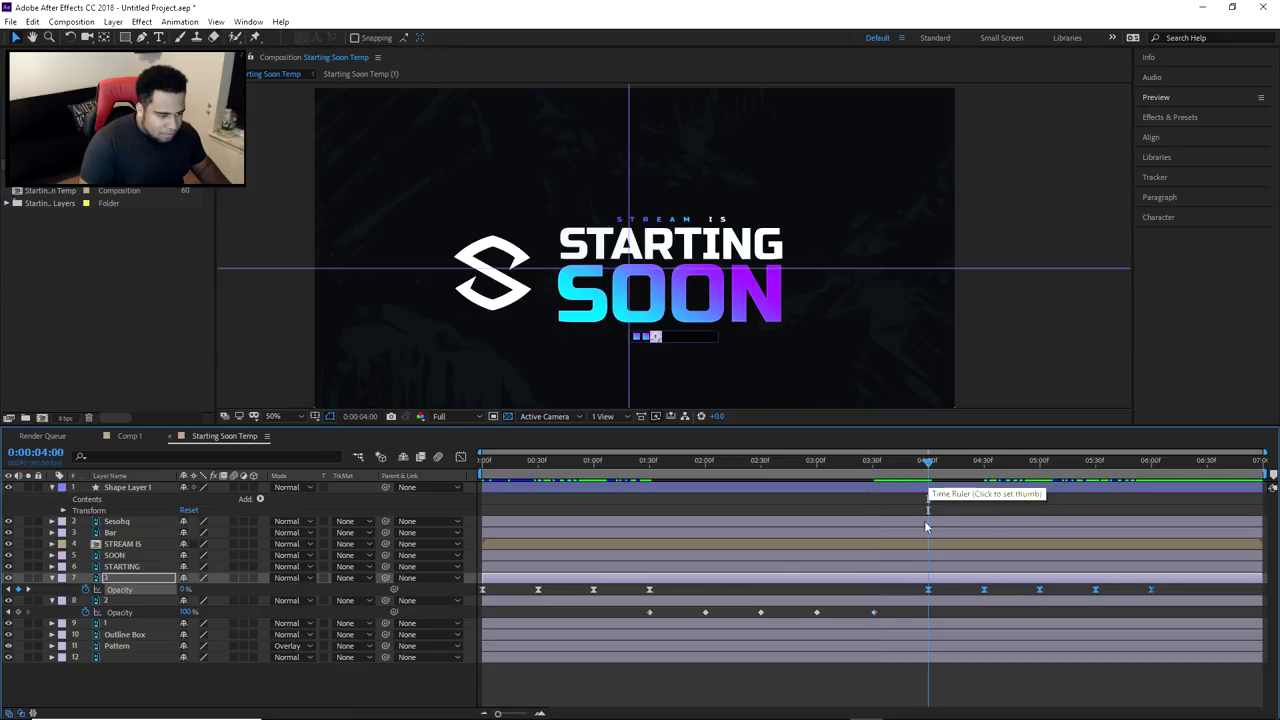
{"action": "key", "text": "Home"}
{"action": "key", "text": "space"}
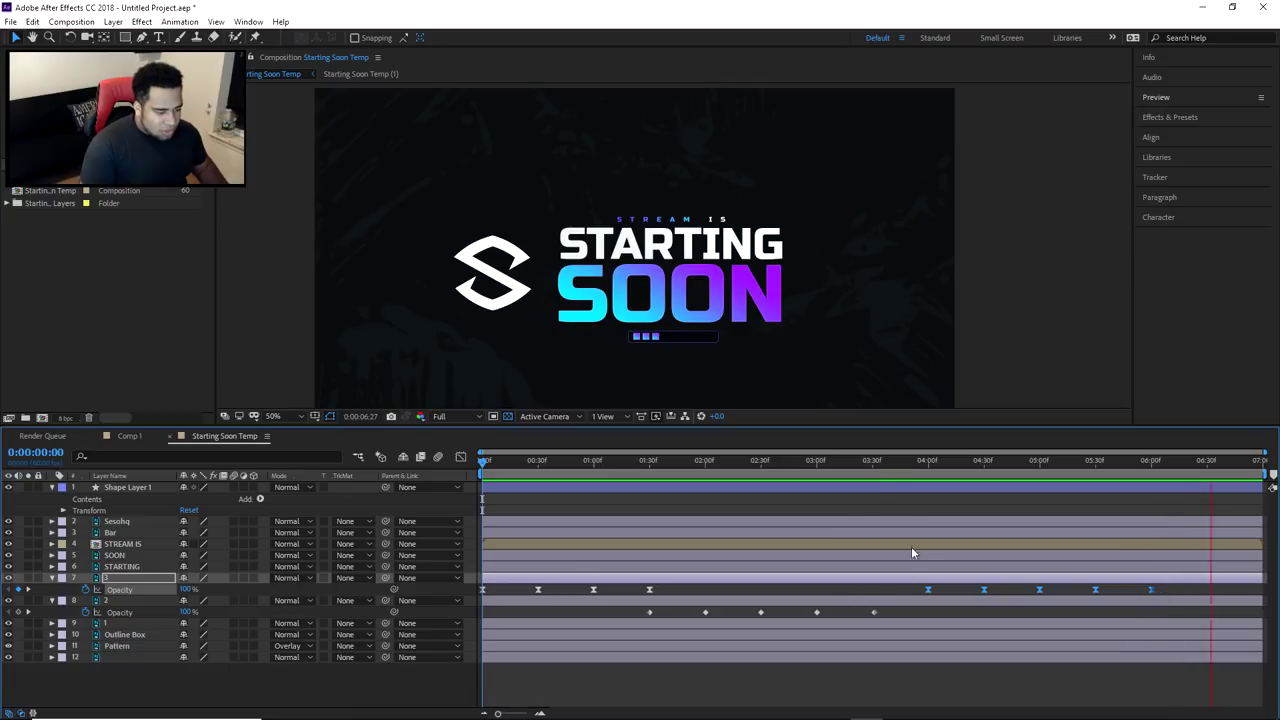
Move layer 3's last five Opacity keyframes to start at 0:00:03:31, in line with layer 2's last keyframe, and preview the animation
{"action": "left_click", "coordinate": [872, 460]}
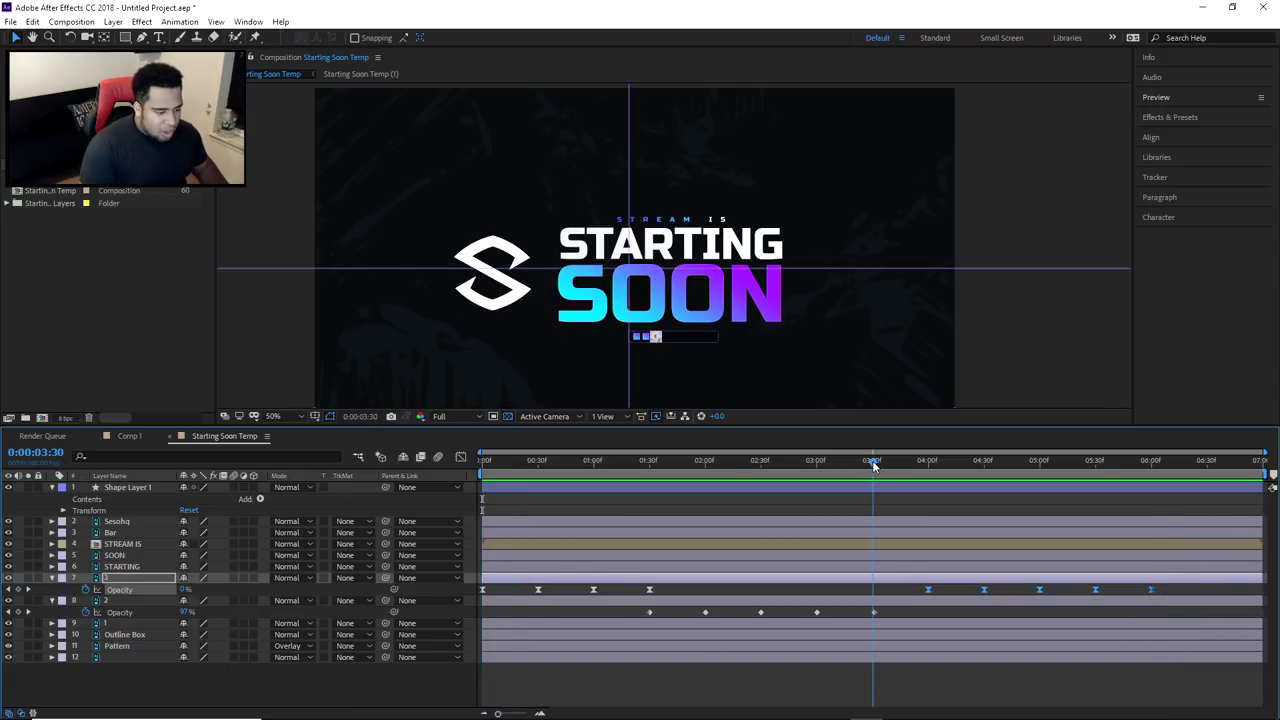
{"action": "left_click_drag", "start_coordinate": [872, 460], "coordinate": [875, 468]}
{"action": "left_click_drag", "start_coordinate": [927, 590], "coordinate": [875, 595]}
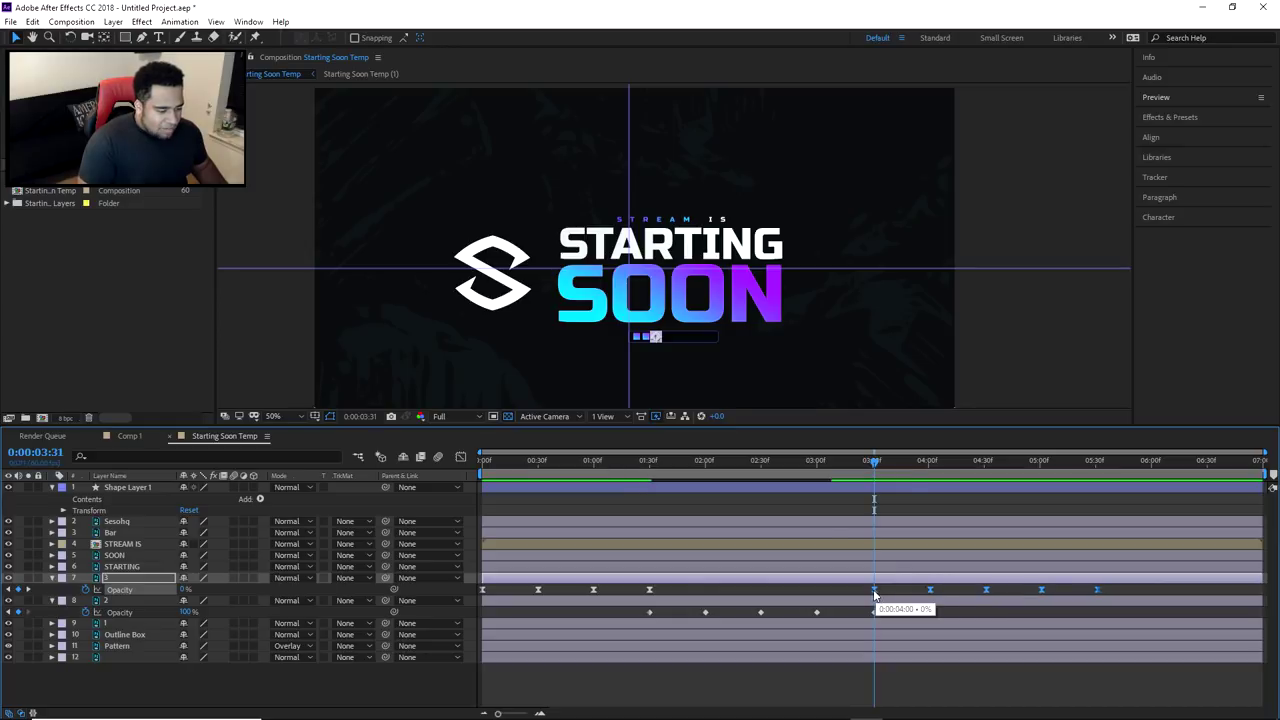
{"action": "key", "text": "space"}
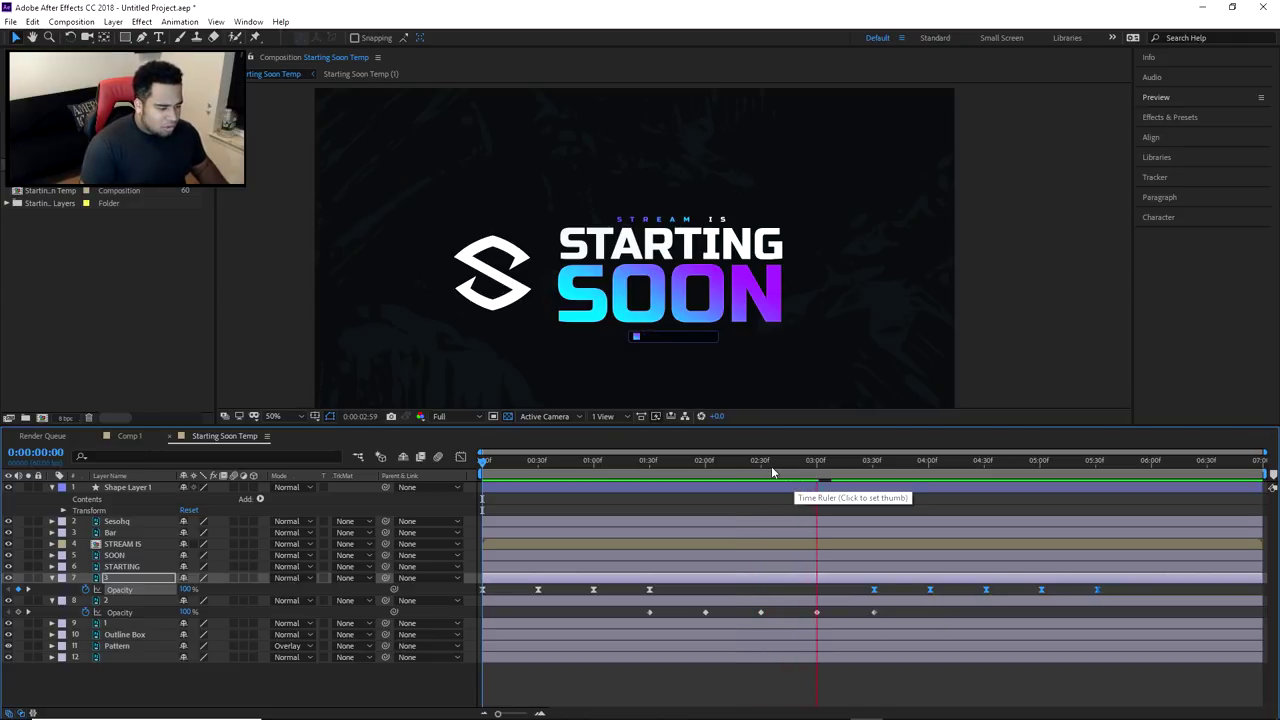
{"action": "key", "text": "space"}
{"action": "key", "text": "space"}
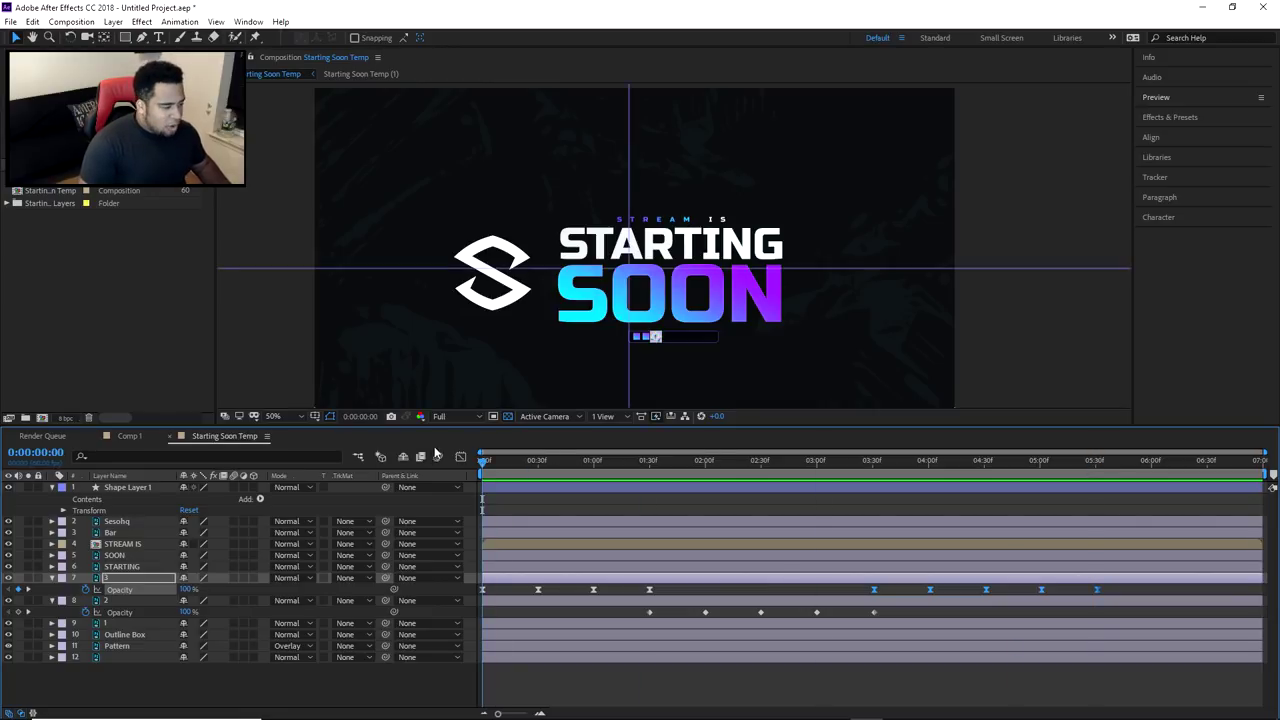
Keyframe the Bar layer's Gradient Overlay Angle at 0:00:00:00 and raise it to about 350° at 0:00:05:30
{"action": "left_click", "coordinate": [274, 416]}
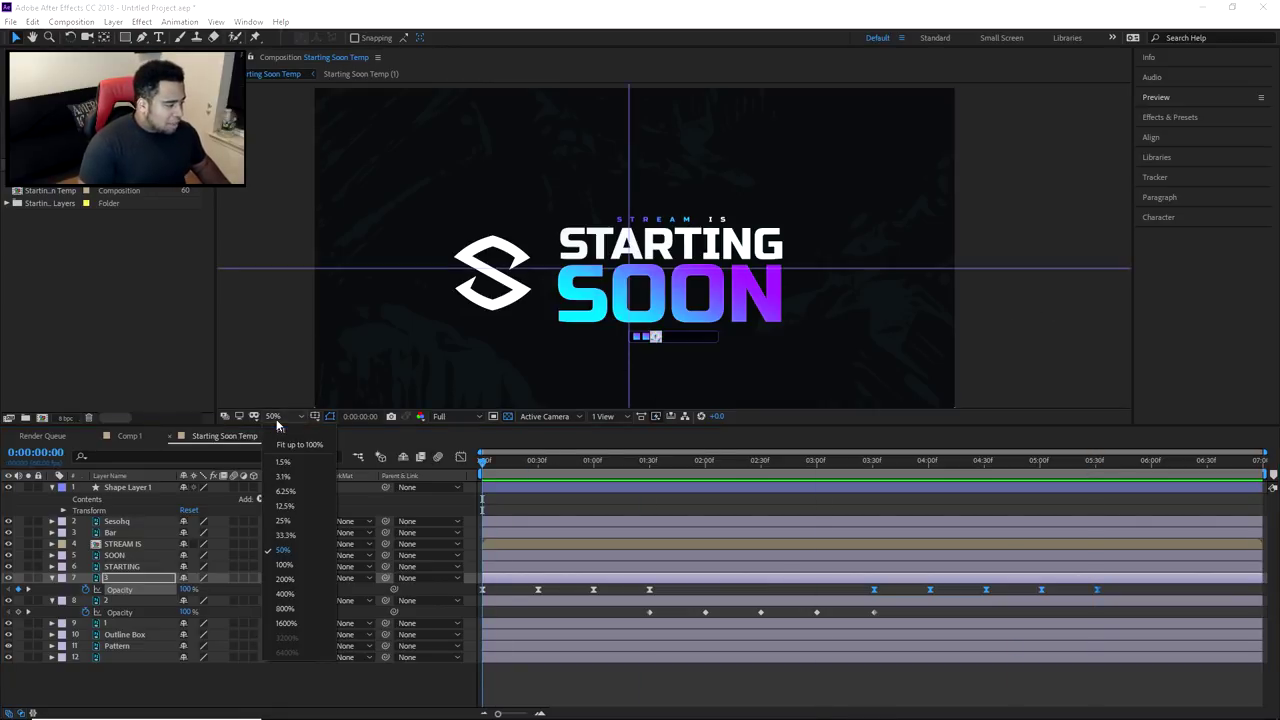
{"action": "left_click", "coordinate": [296, 446]}
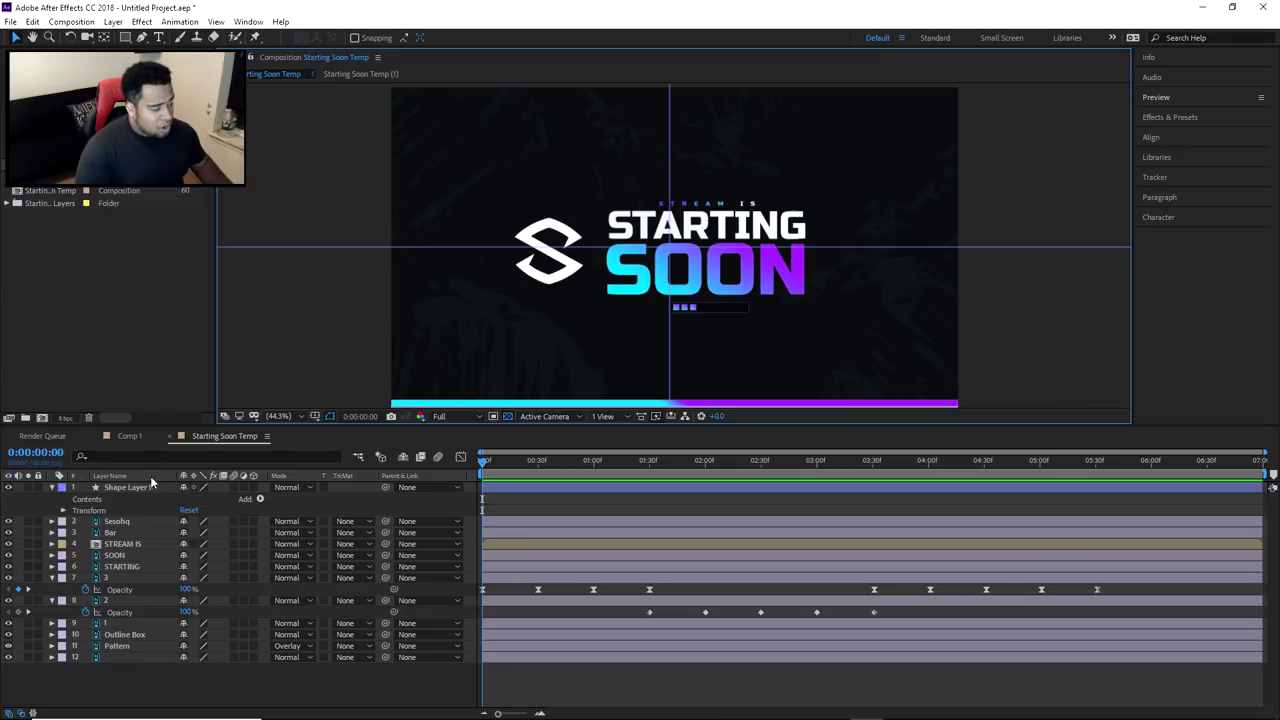
{"action": "left_click", "coordinate": [72, 533]}
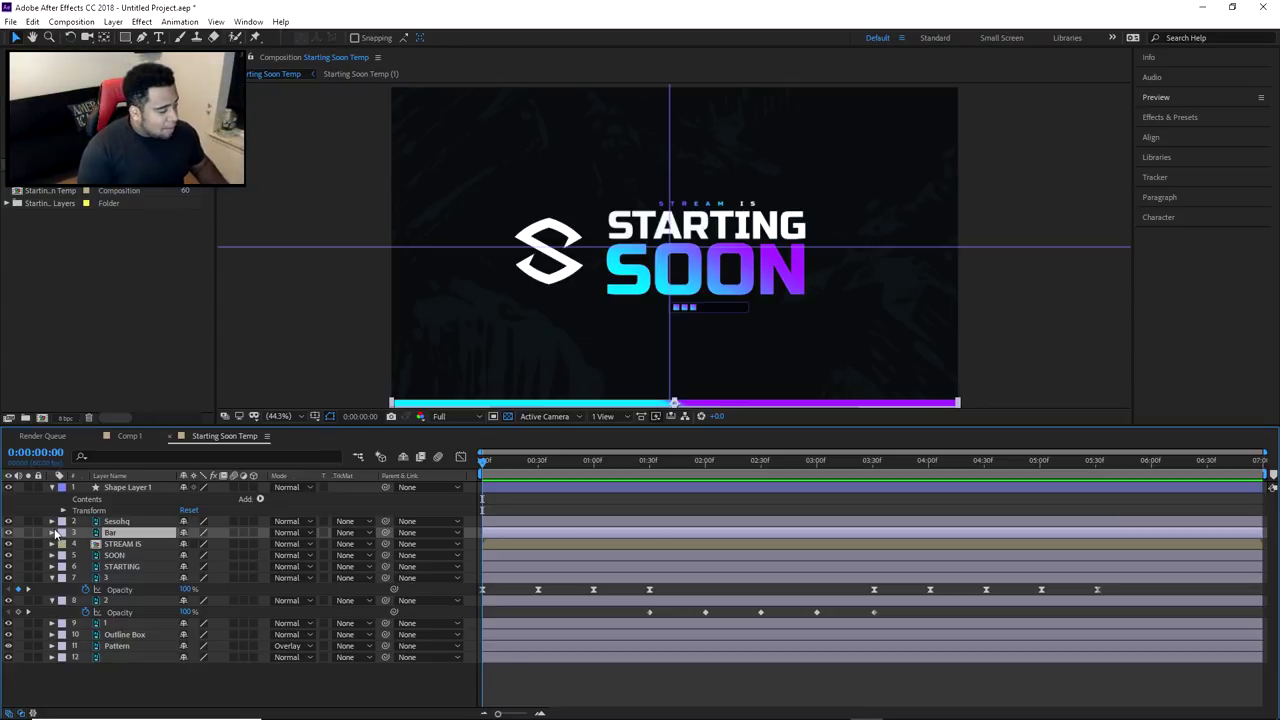
{"action": "left_click", "coordinate": [52, 532]}
{"action": "left_click", "coordinate": [63, 555]}
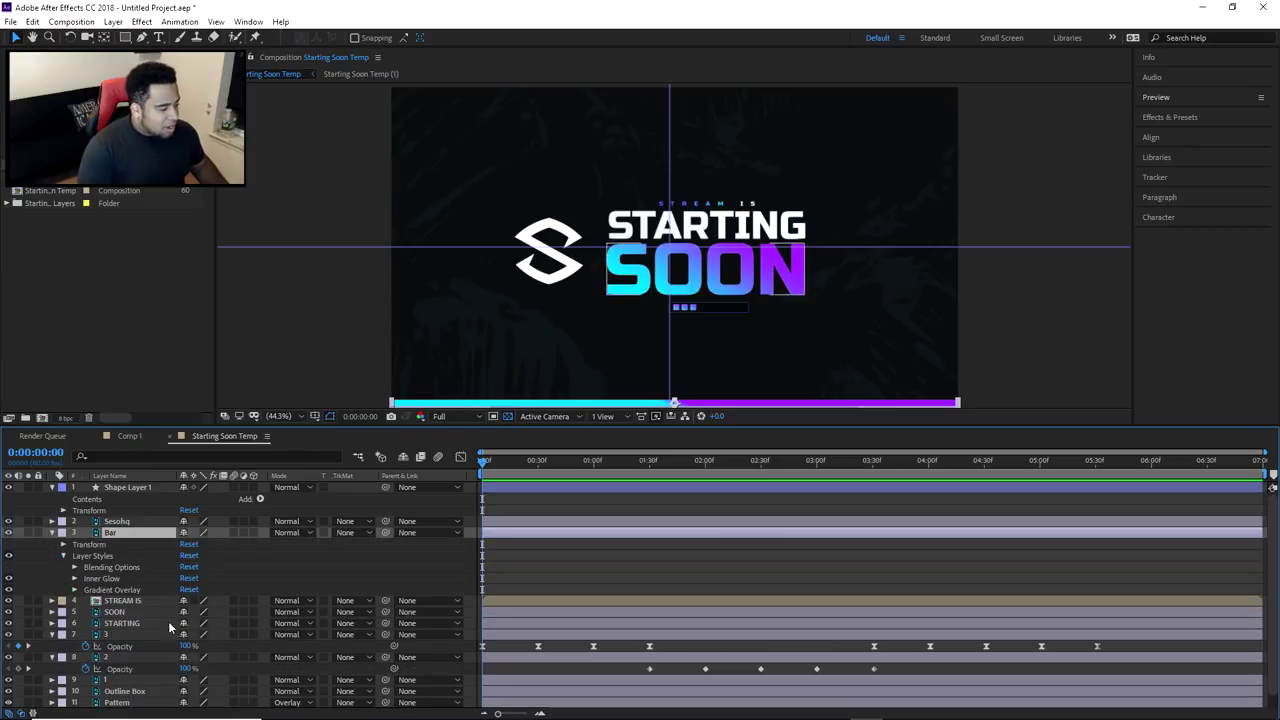
{"action": "left_click", "coordinate": [113, 590]}
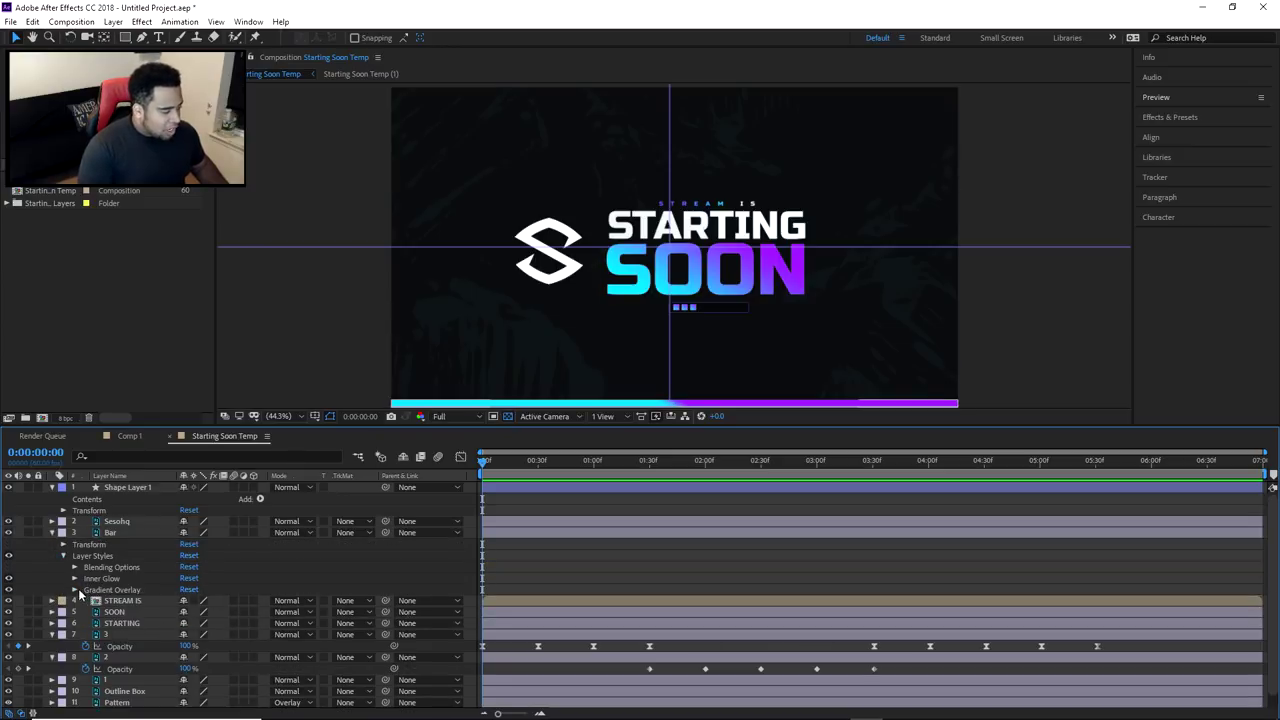
{"action": "left_click", "coordinate": [75, 590]}
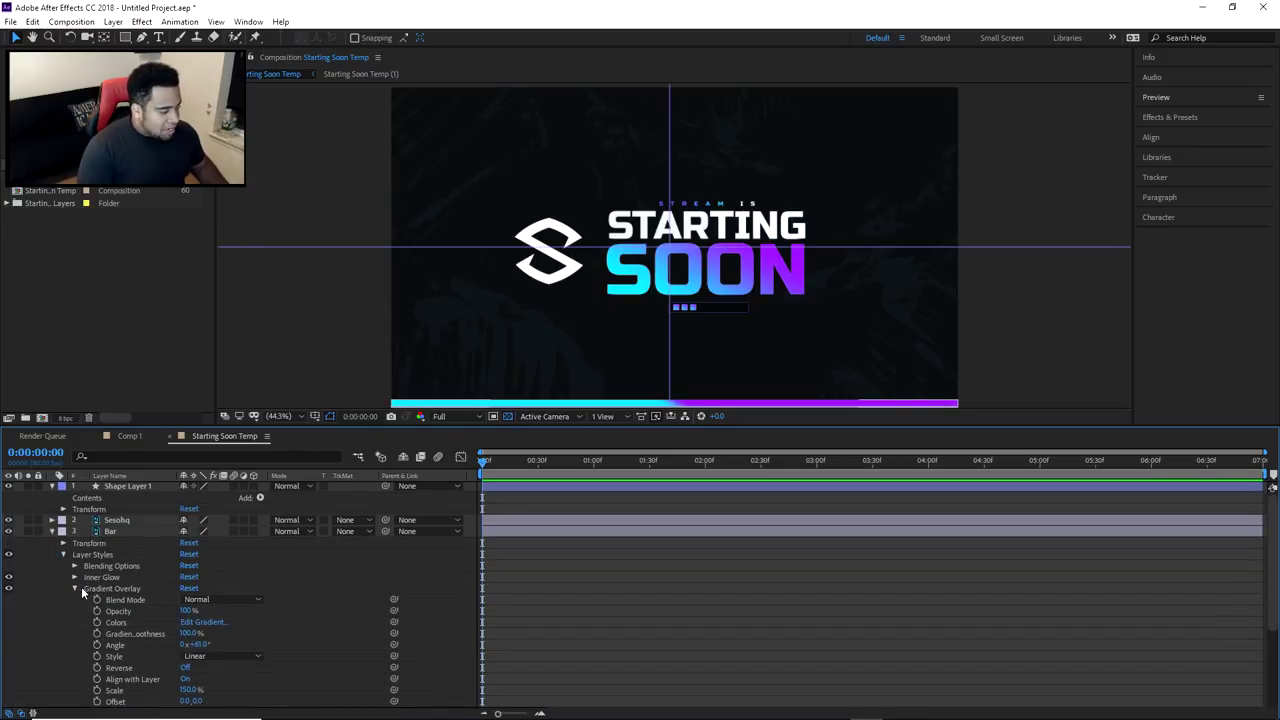
{"action": "left_click", "coordinate": [140, 590]}
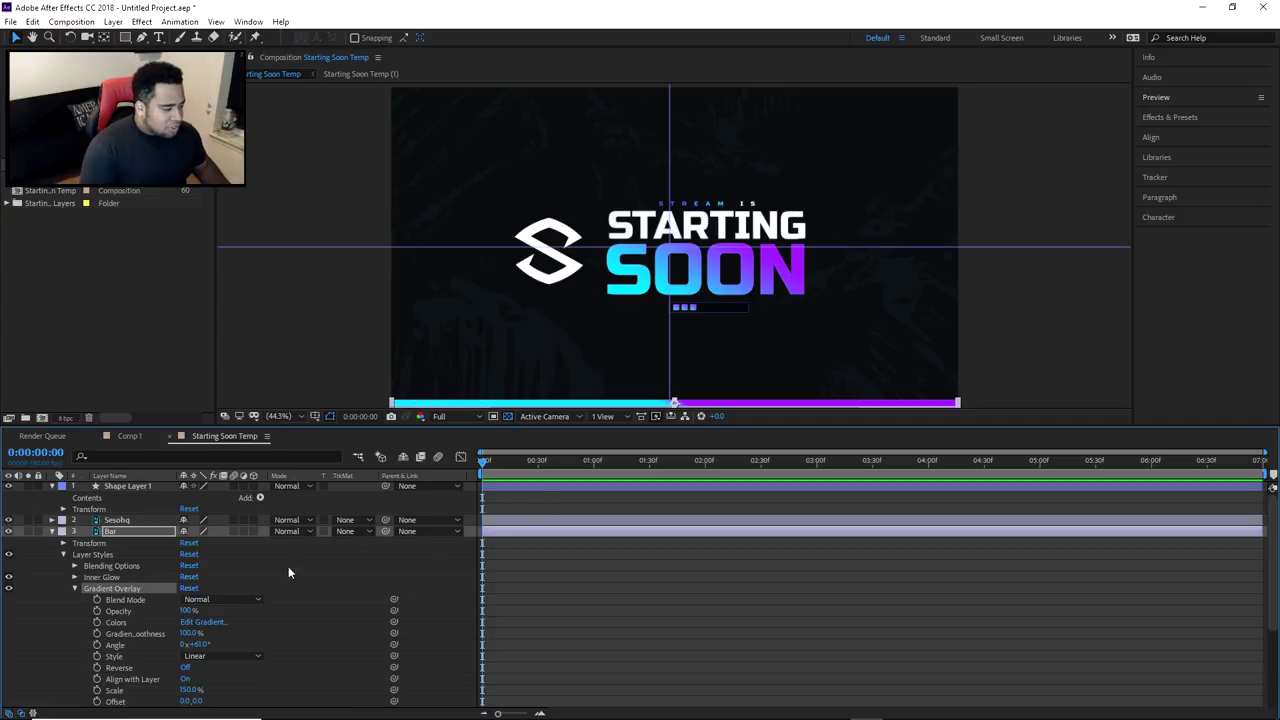
{"action": "left_click", "coordinate": [112, 646]}
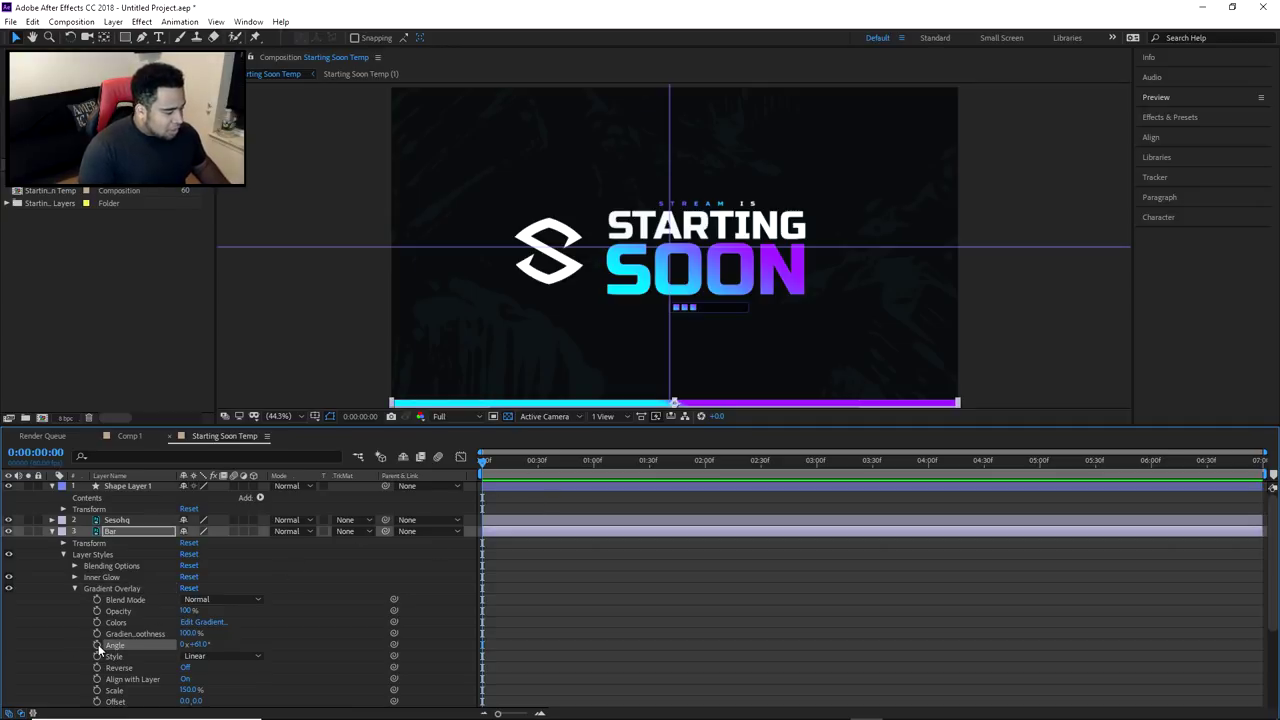
{"action": "left_click", "coordinate": [97, 645]}
{"action": "left_click_drag", "start_coordinate": [483, 462], "coordinate": [1094, 470]}
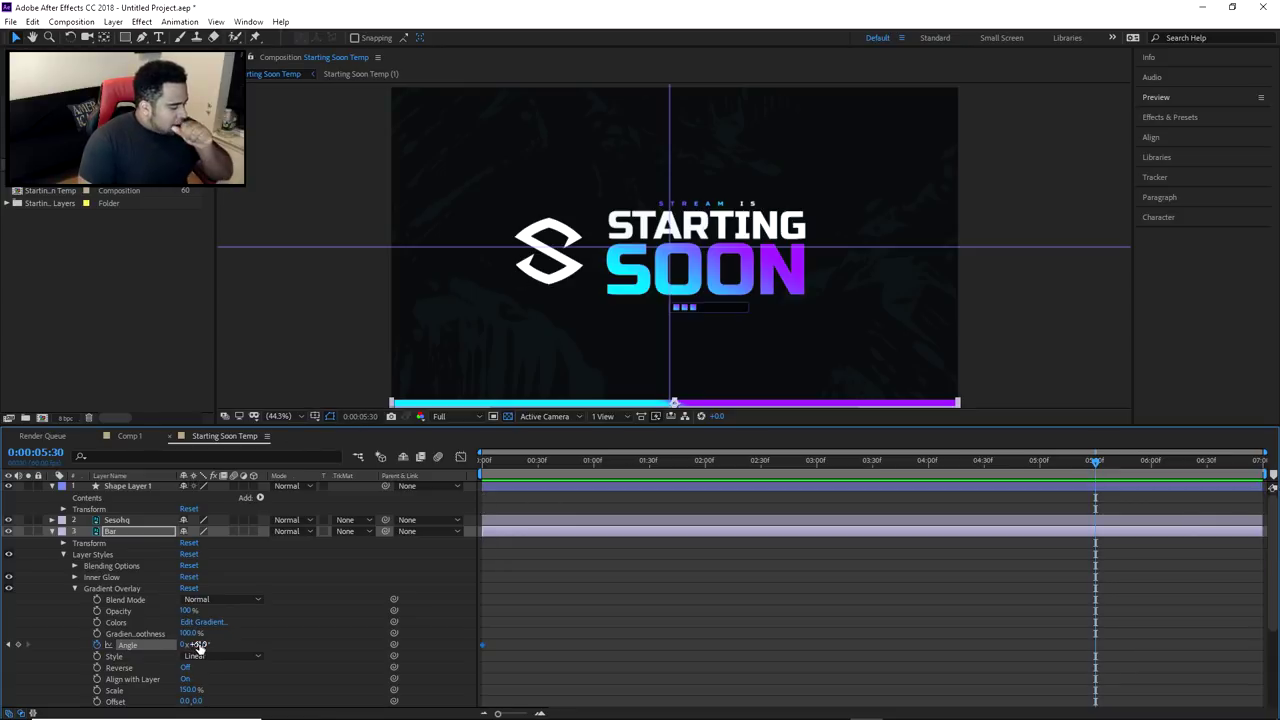
{"action": "mouse_move", "coordinate": [196, 644]}
{"action": "left_mouse_down"}
{"action": "mouse_move", "coordinate": [430, 640]}
{"action": "mouse_move", "coordinate": [205, 648]}
{"action": "left_mouse_up"}
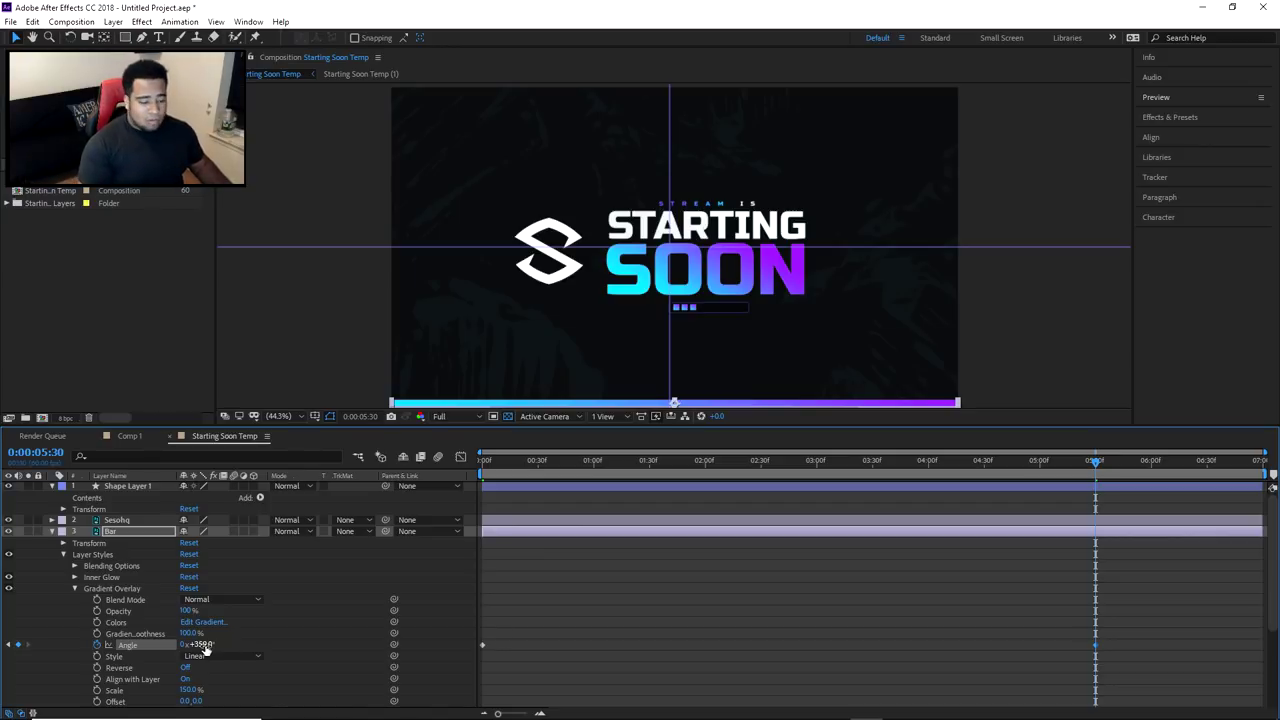
Preview the Bar's gradient rotation from the beginning of the composition
{"action": "key", "text": "Home"}
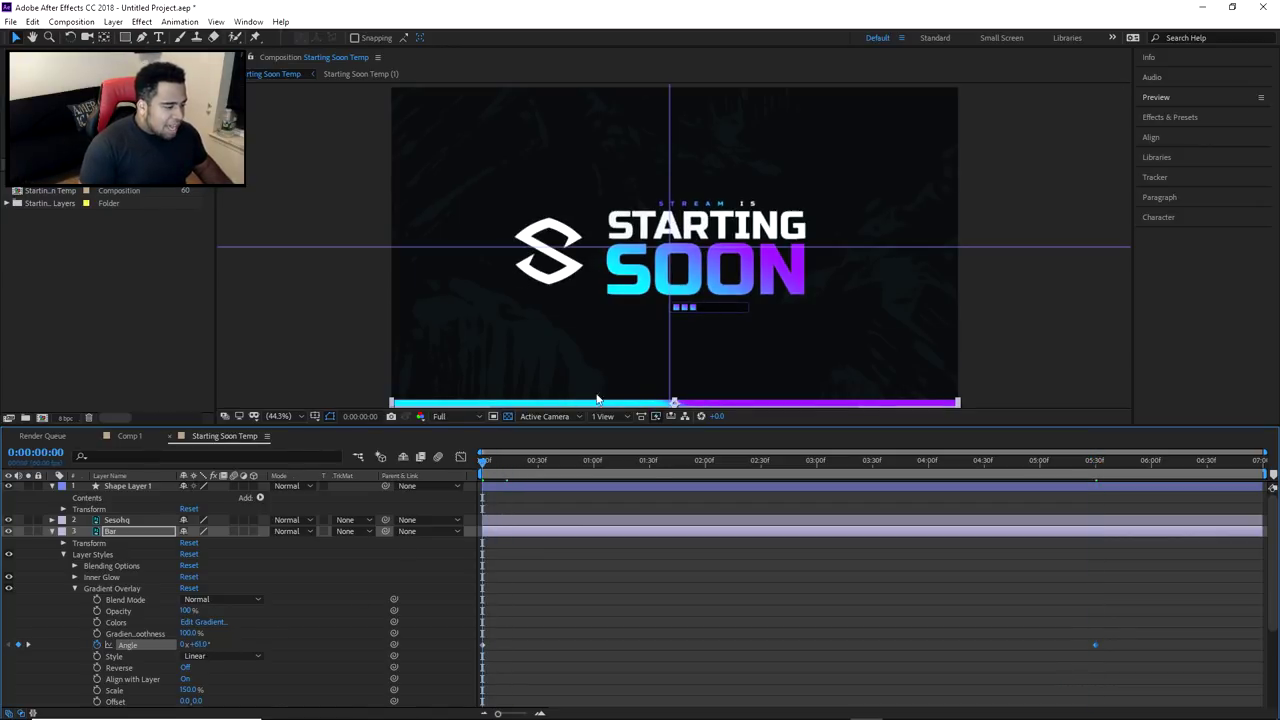
{"action": "key", "text": "space"}
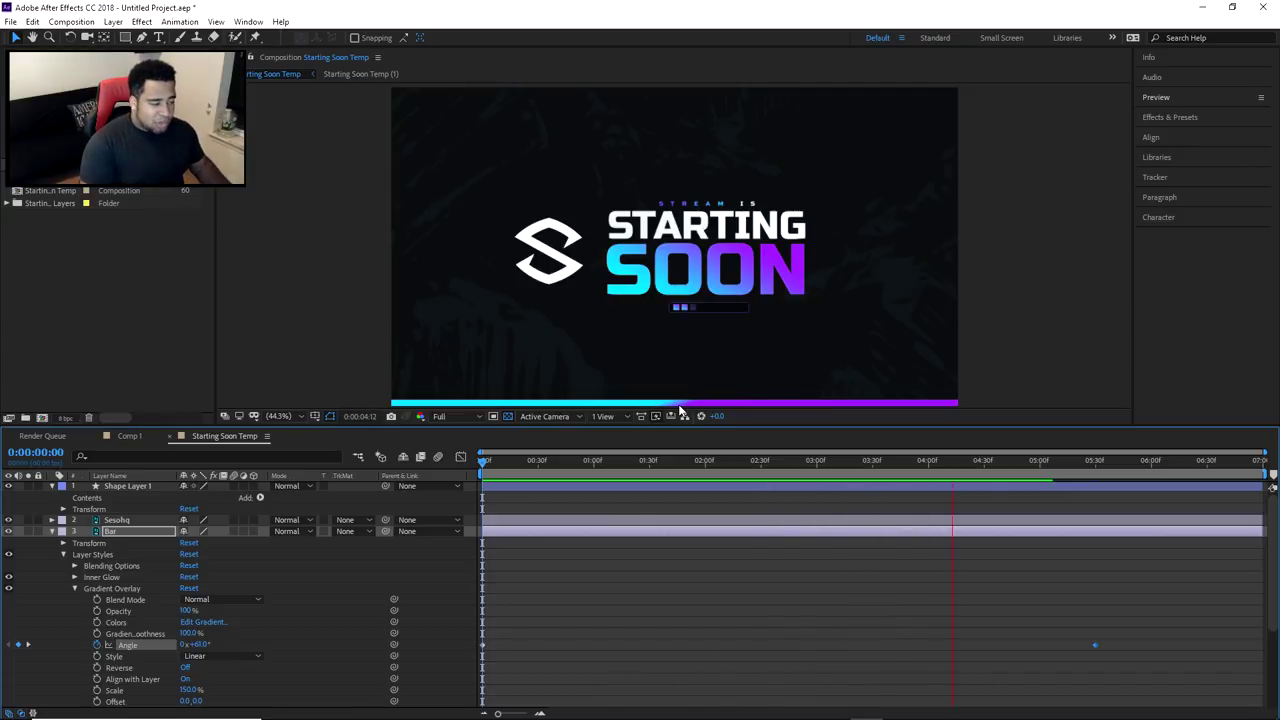
{"action": "key", "text": "space"}
Collapse the expanded Shape Layer 1 and Bar properties, and add the Starting Soon Temp composition to the render queue
{"action": "left_click", "coordinate": [60, 487]}
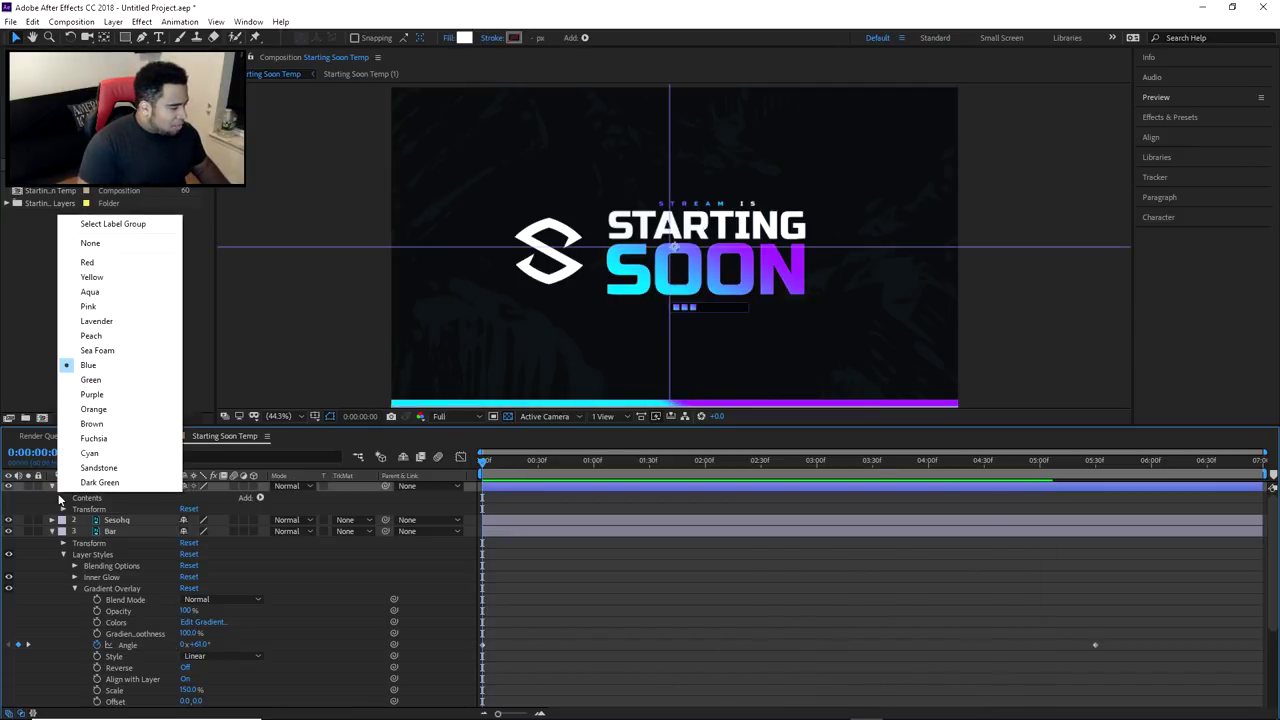
{"action": "left_click", "coordinate": [52, 487]}
{"action": "left_click", "coordinate": [53, 510]}
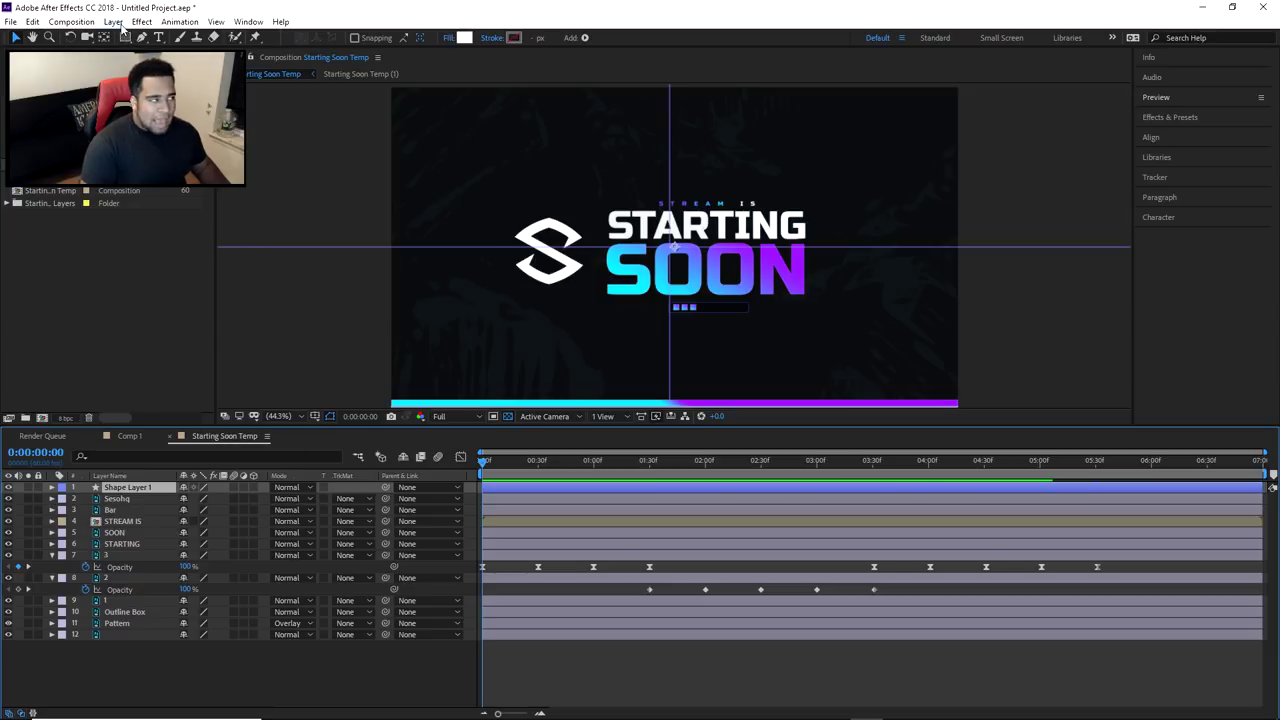
{"action": "left_click", "coordinate": [71, 21]}
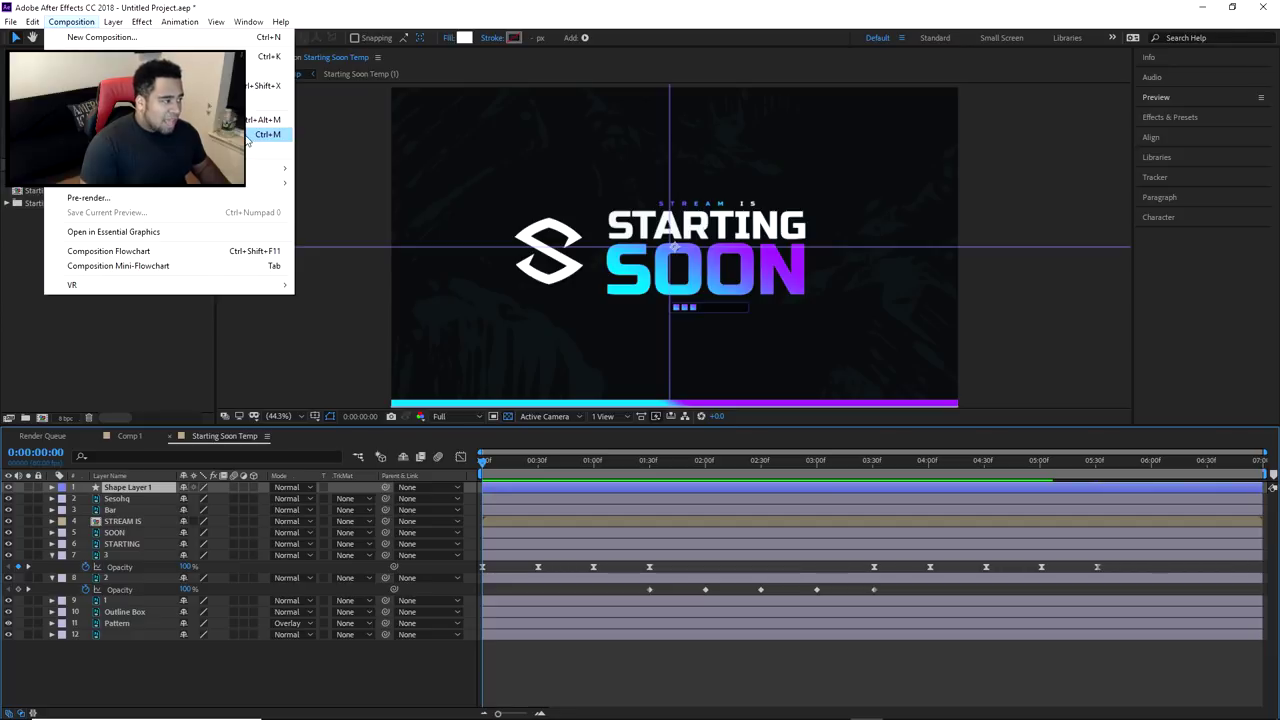
{"action": "left_click", "coordinate": [248, 140]}
Set the queued composition's render settings to Best quality and Full resolution, using the composition's own frame rate
{"action": "left_click", "coordinate": [104, 517]}
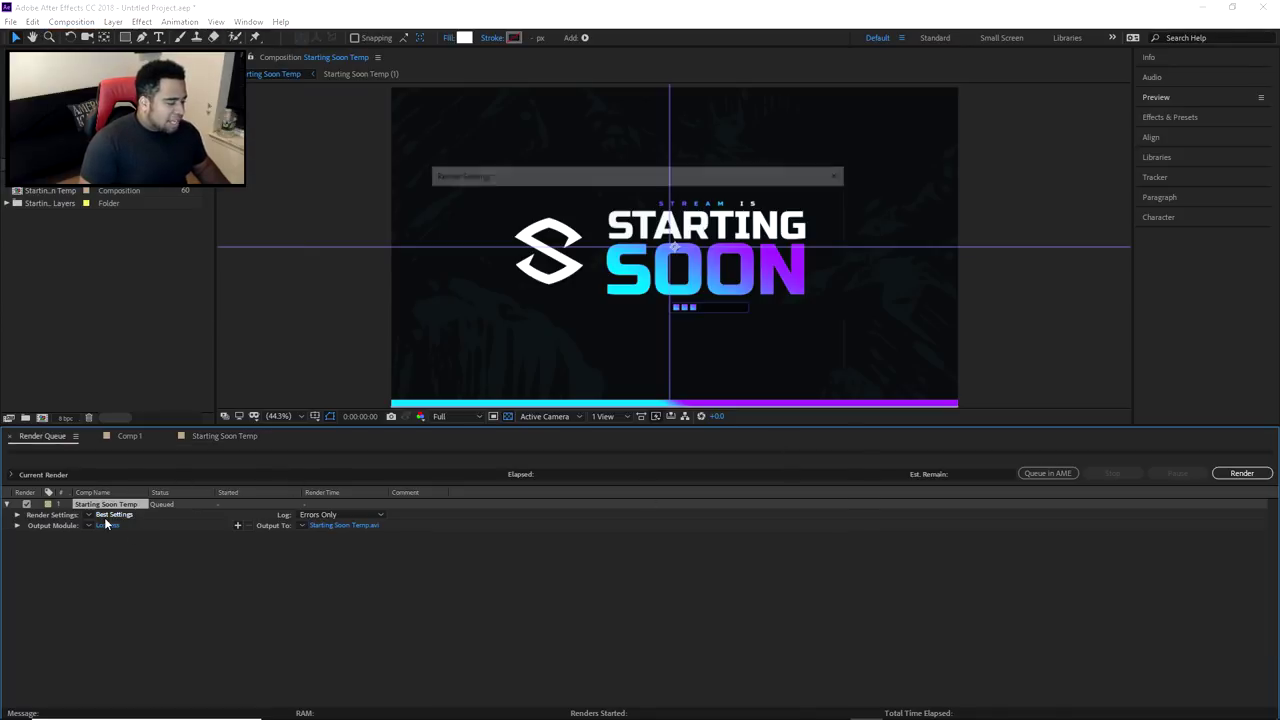
{"action": "left_click", "coordinate": [533, 212]}
{"action": "left_click", "coordinate": [470, 213]}
{"action": "left_click", "coordinate": [533, 228]}
{"action": "left_click", "coordinate": [524, 232]}
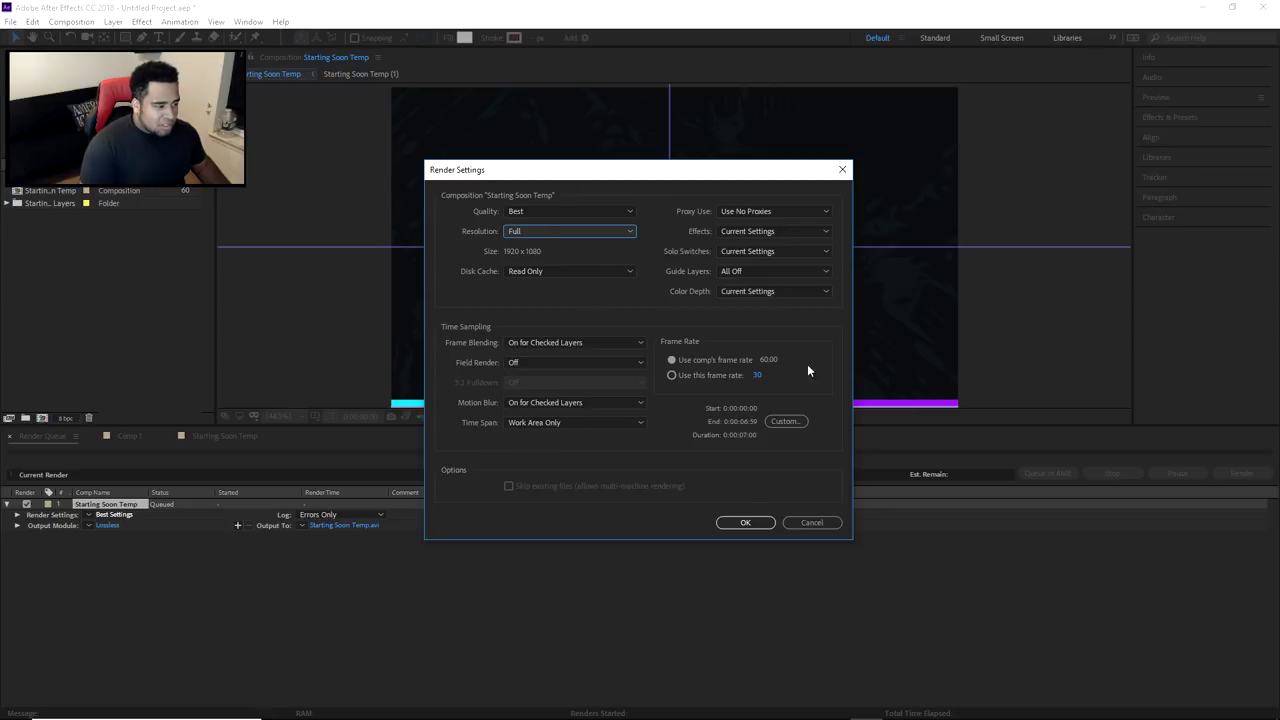
{"action": "left_click", "coordinate": [745, 522]}
Configure the output module for AVI format with RGB channels
{"action": "left_click", "coordinate": [109, 525]}
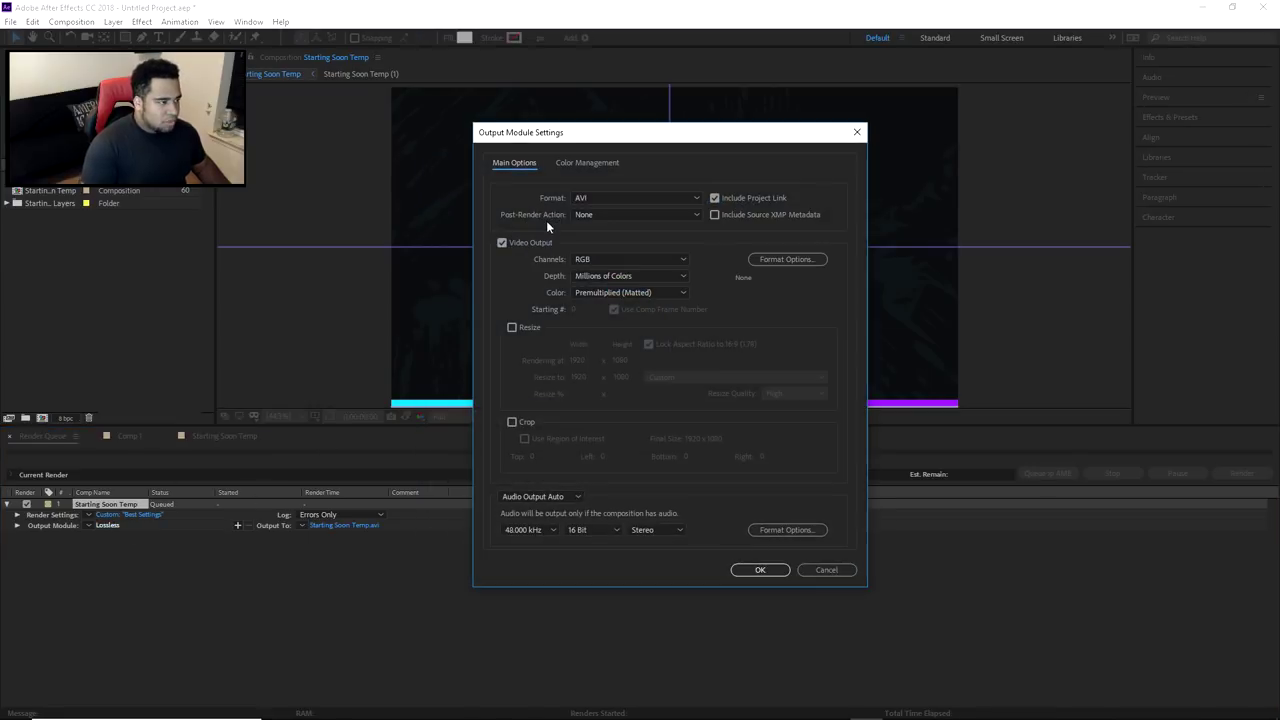
{"action": "left_click", "coordinate": [590, 198]}
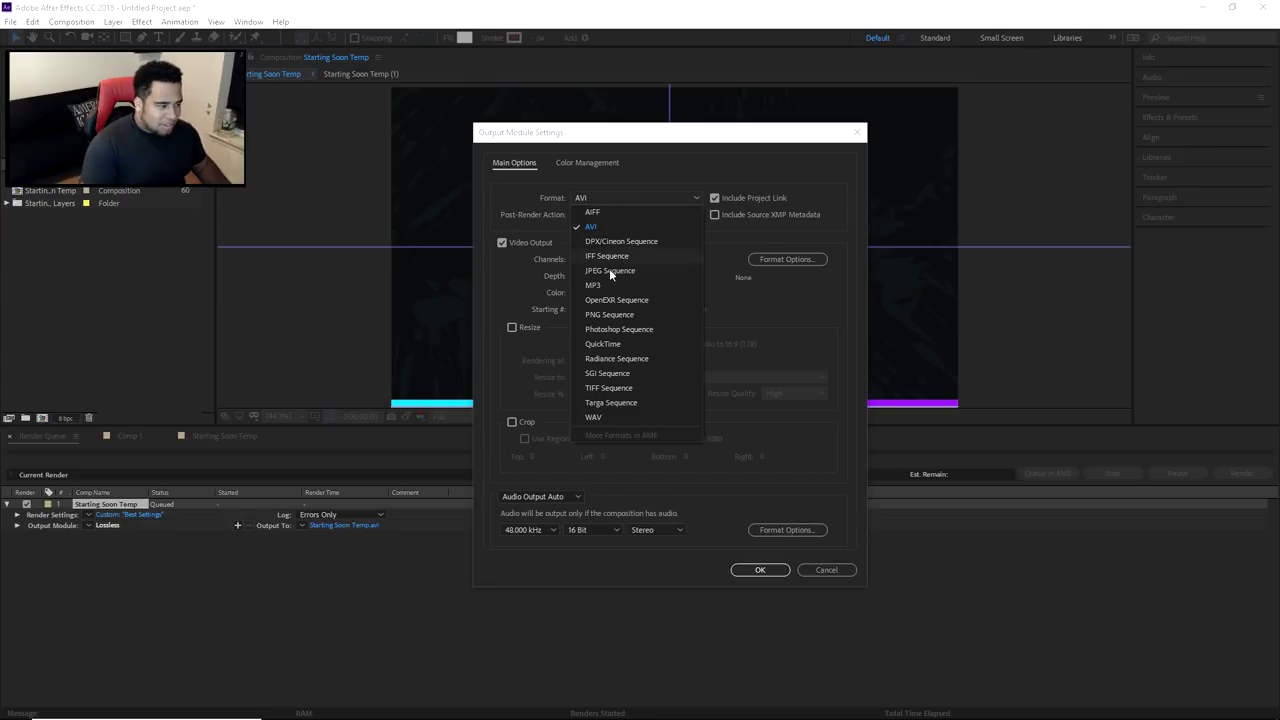
{"action": "left_click", "coordinate": [598, 199]}
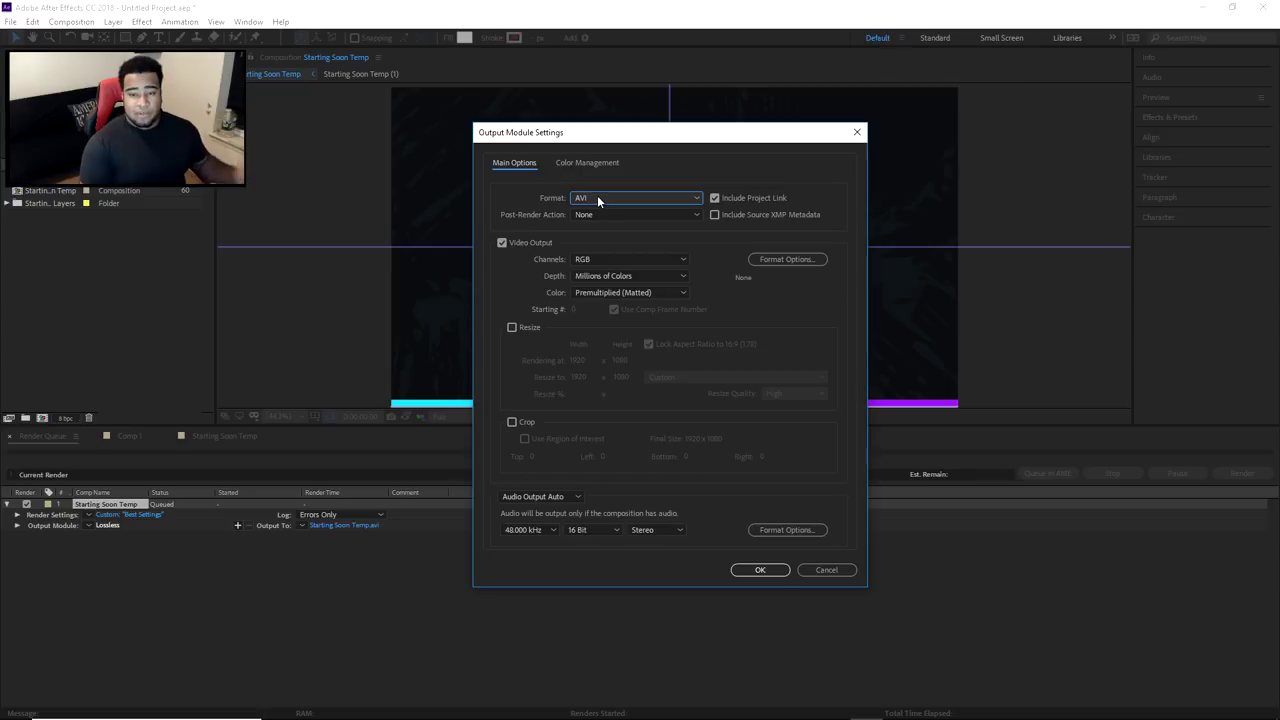
{"action": "left_click", "coordinate": [585, 256]}
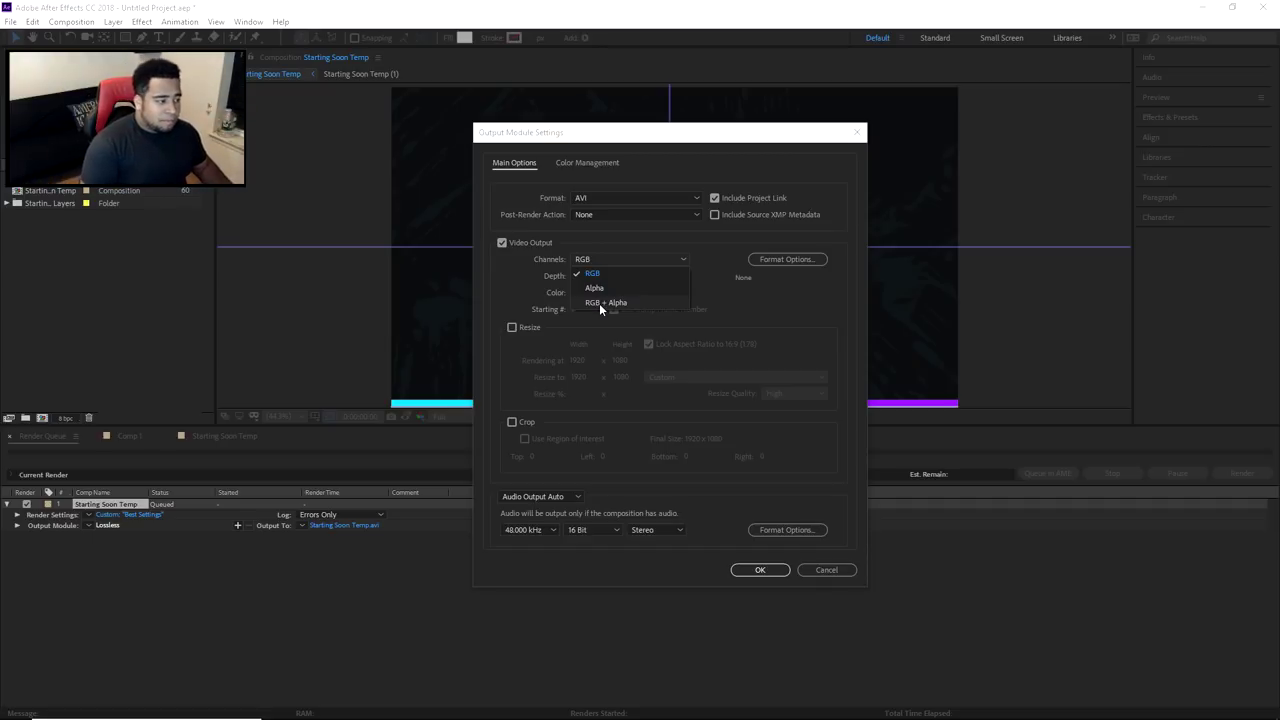
{"action": "left_click", "coordinate": [614, 263]}
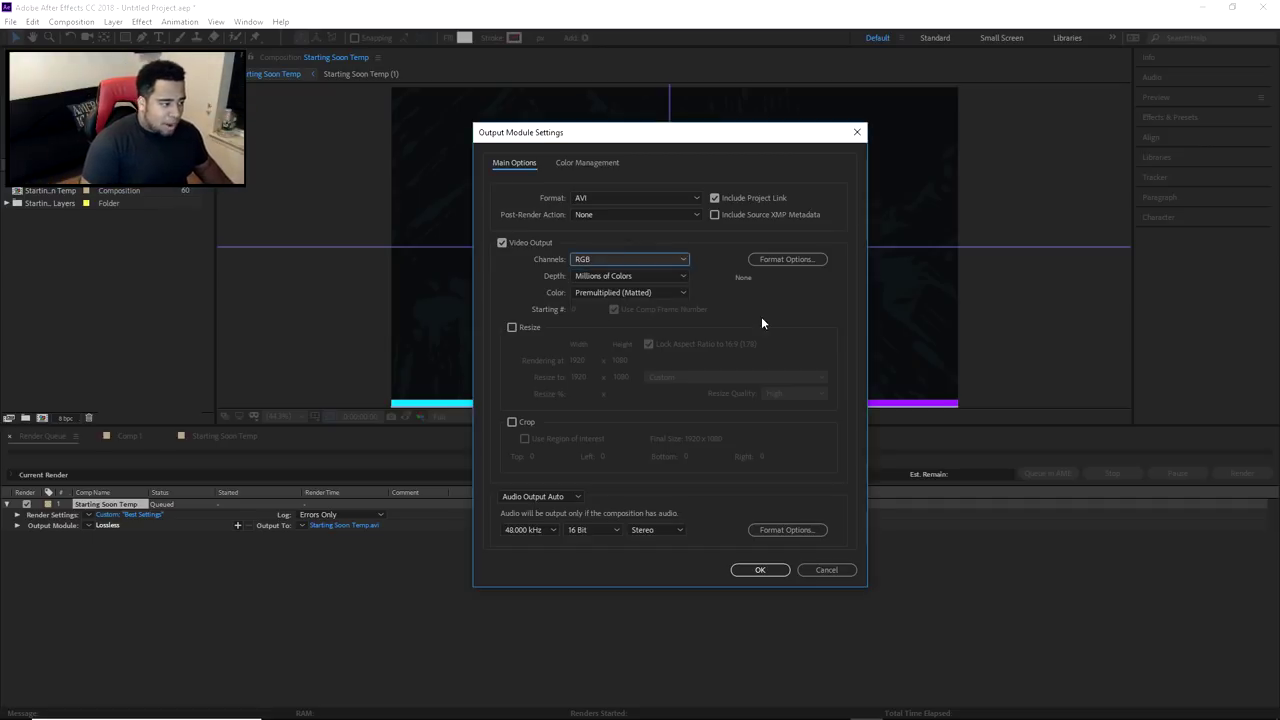
{"action": "left_click", "coordinate": [760, 570]}
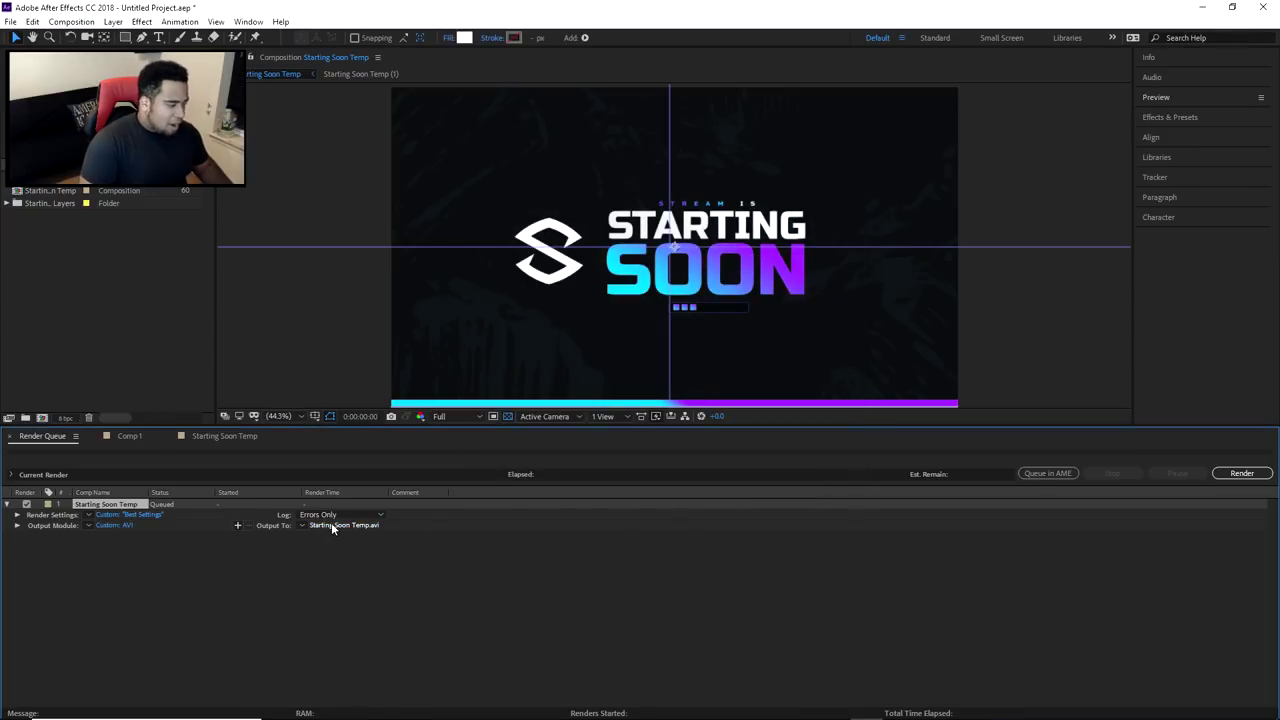
Review the output module's audio sample rates, keeping 48.000 kHz
{"action": "left_click", "coordinate": [113, 525]}
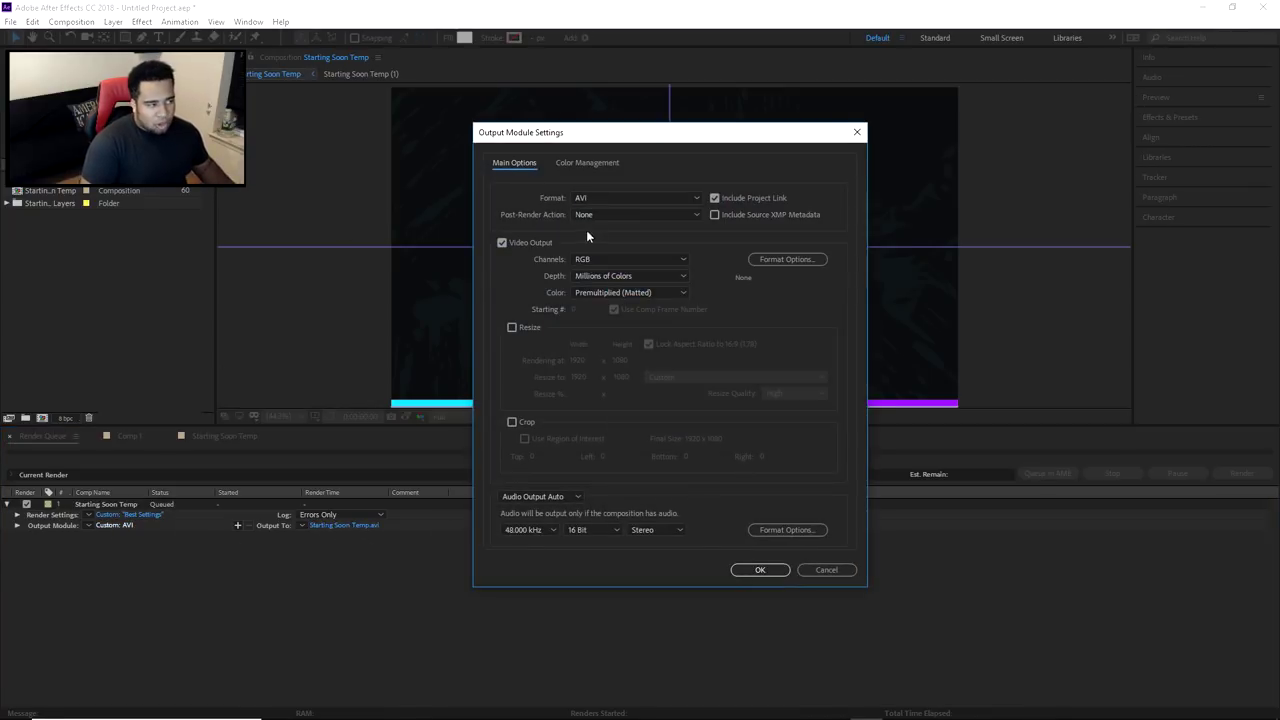
{"action": "left_click", "coordinate": [525, 530]}
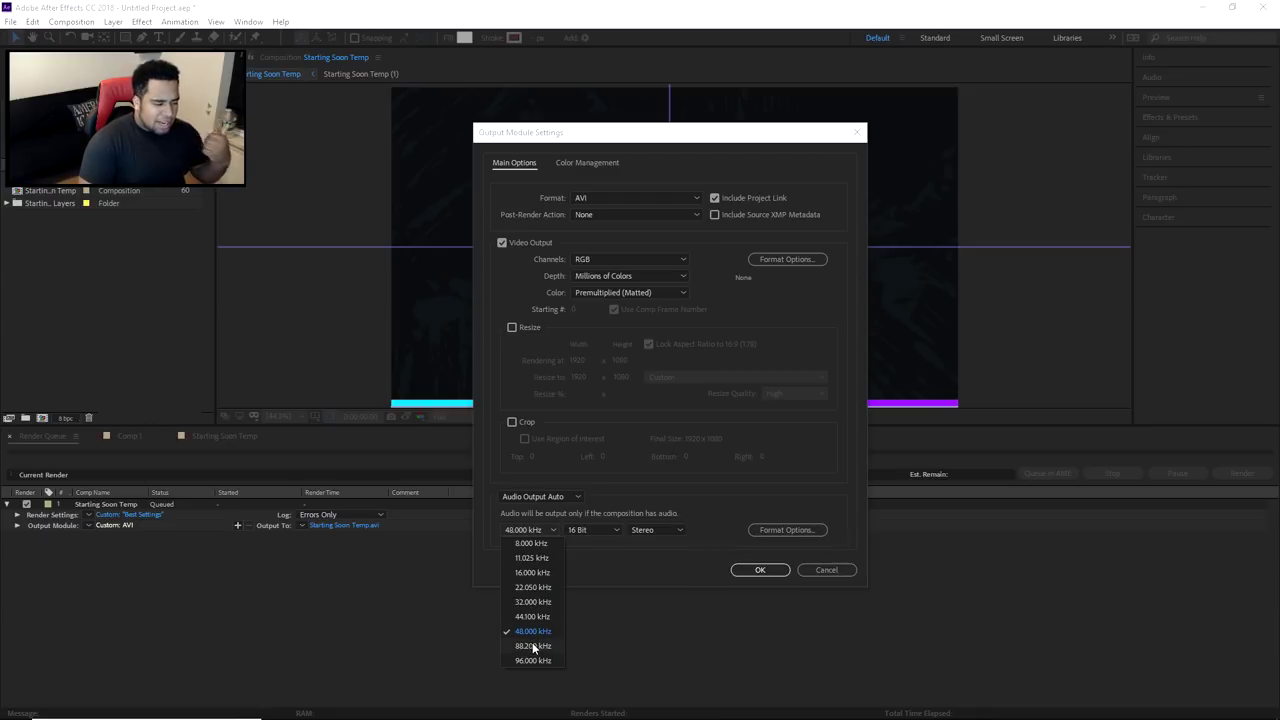
{"action": "left_click", "coordinate": [598, 568]}
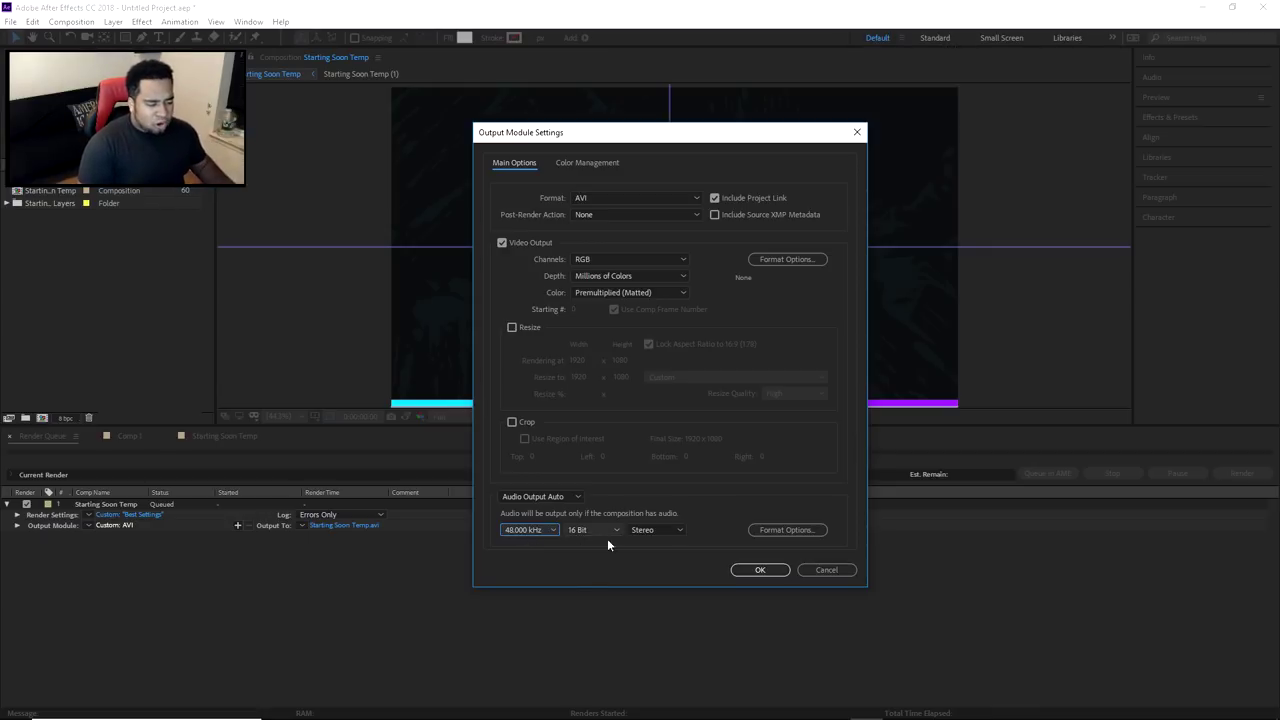
{"action": "left_click", "coordinate": [759, 569]}
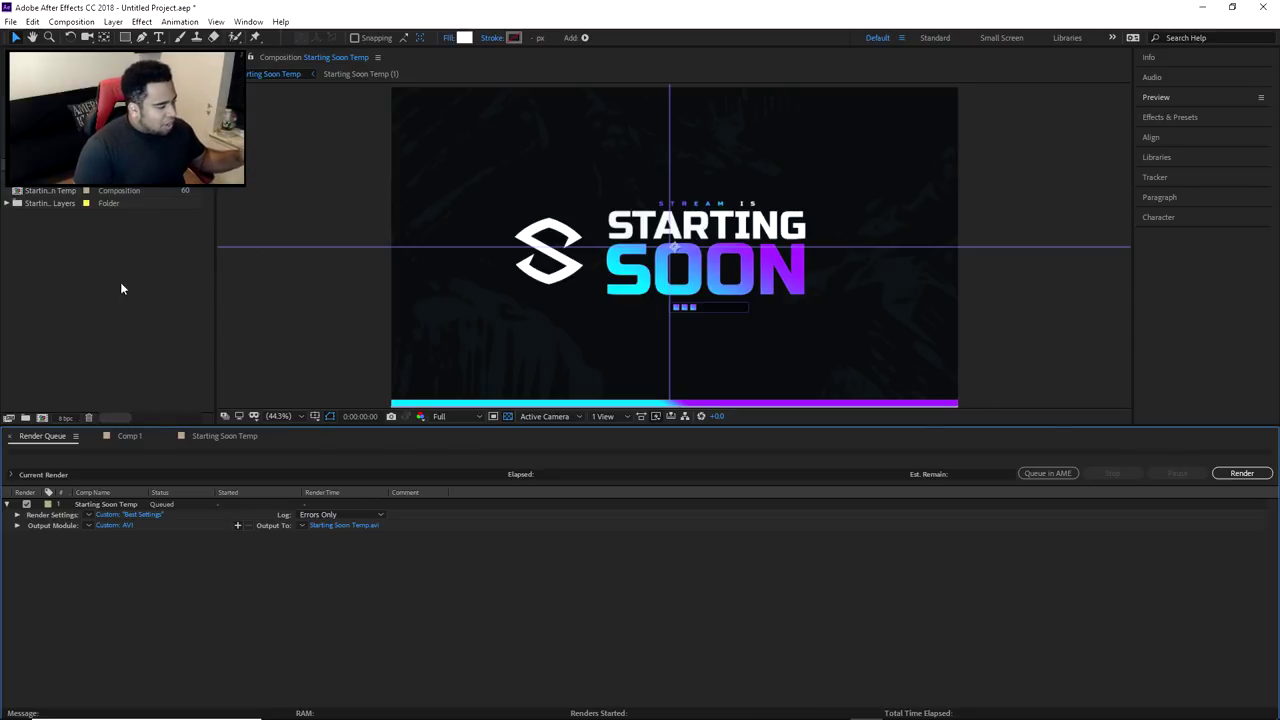
Return to the Starting Soon Temp timeline and try rotating the SOON layer's Gradient Overlay Angle to about 194°
{"action": "left_click", "coordinate": [137, 436]}
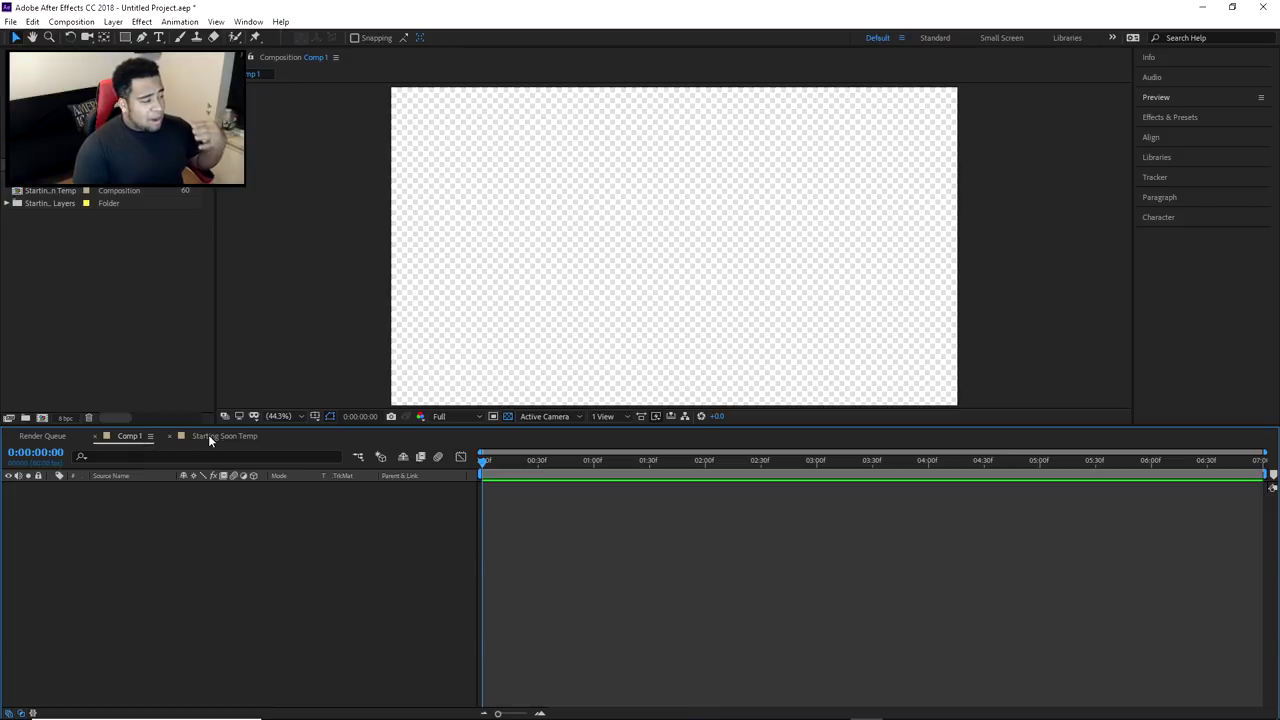
{"action": "left_click", "coordinate": [209, 436]}
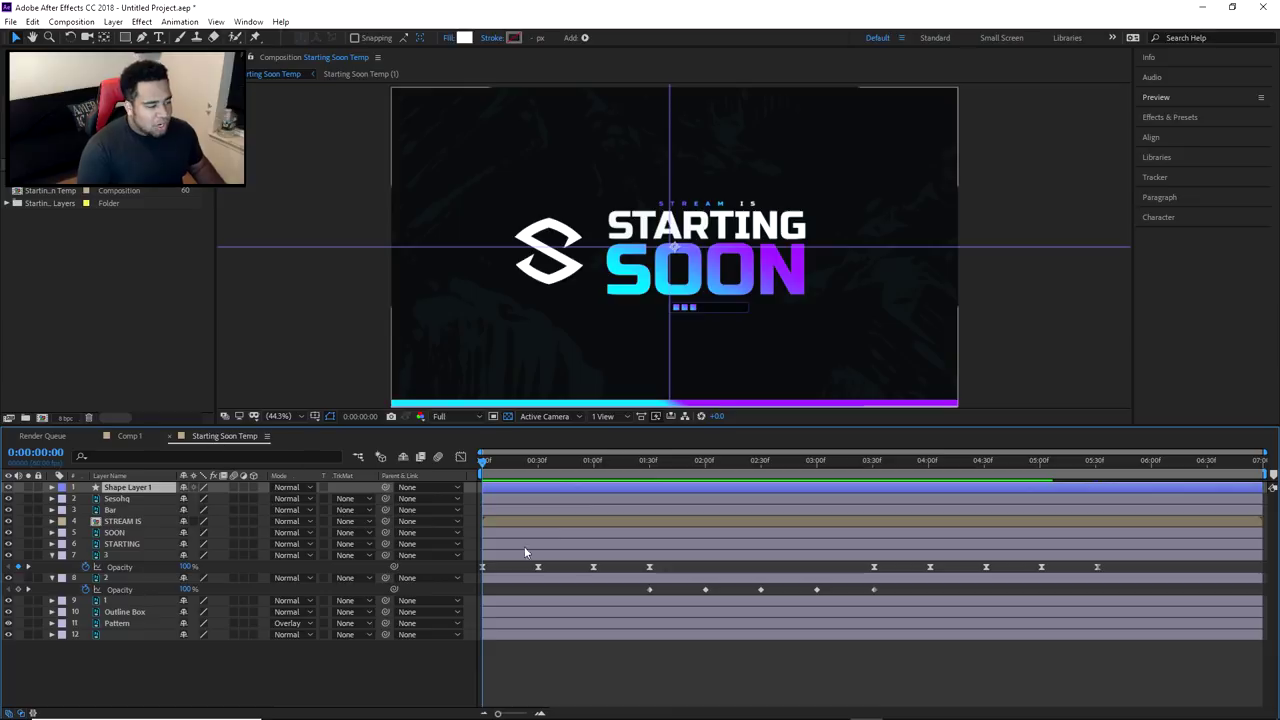
{"action": "left_click", "coordinate": [116, 498]}
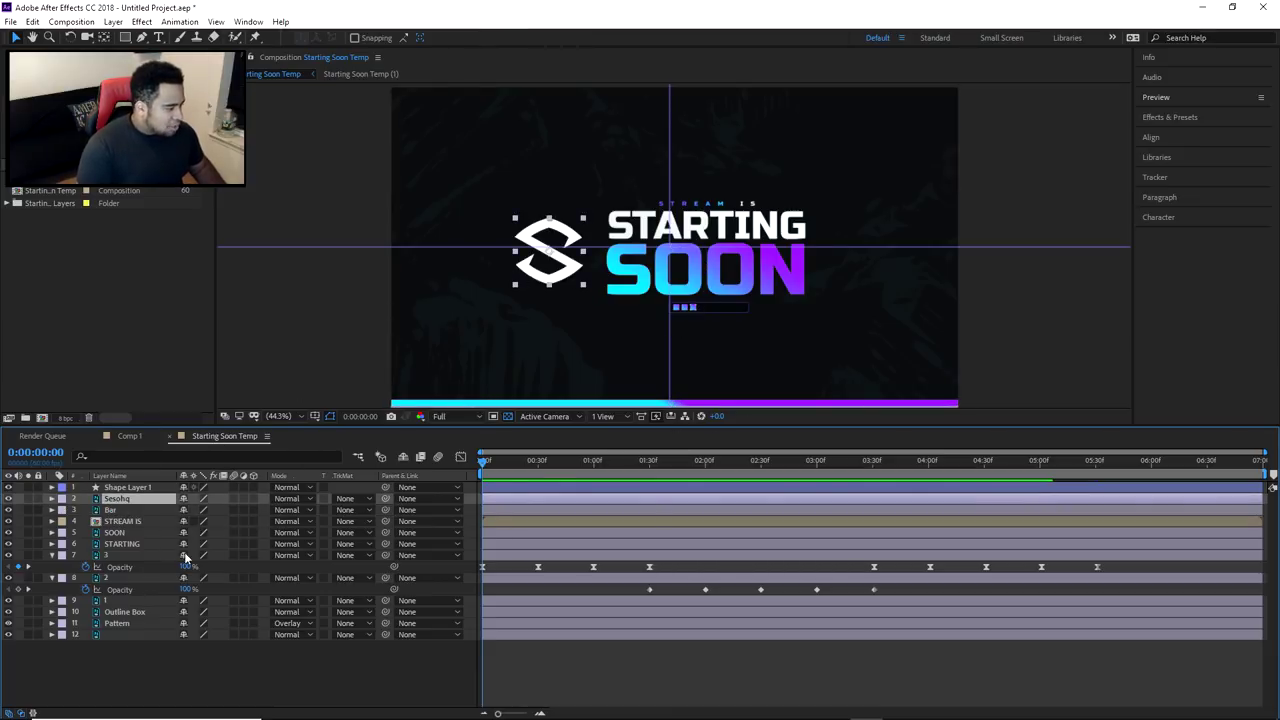
{"action": "left_click", "coordinate": [116, 533]}
{"action": "left_click", "coordinate": [53, 534]}
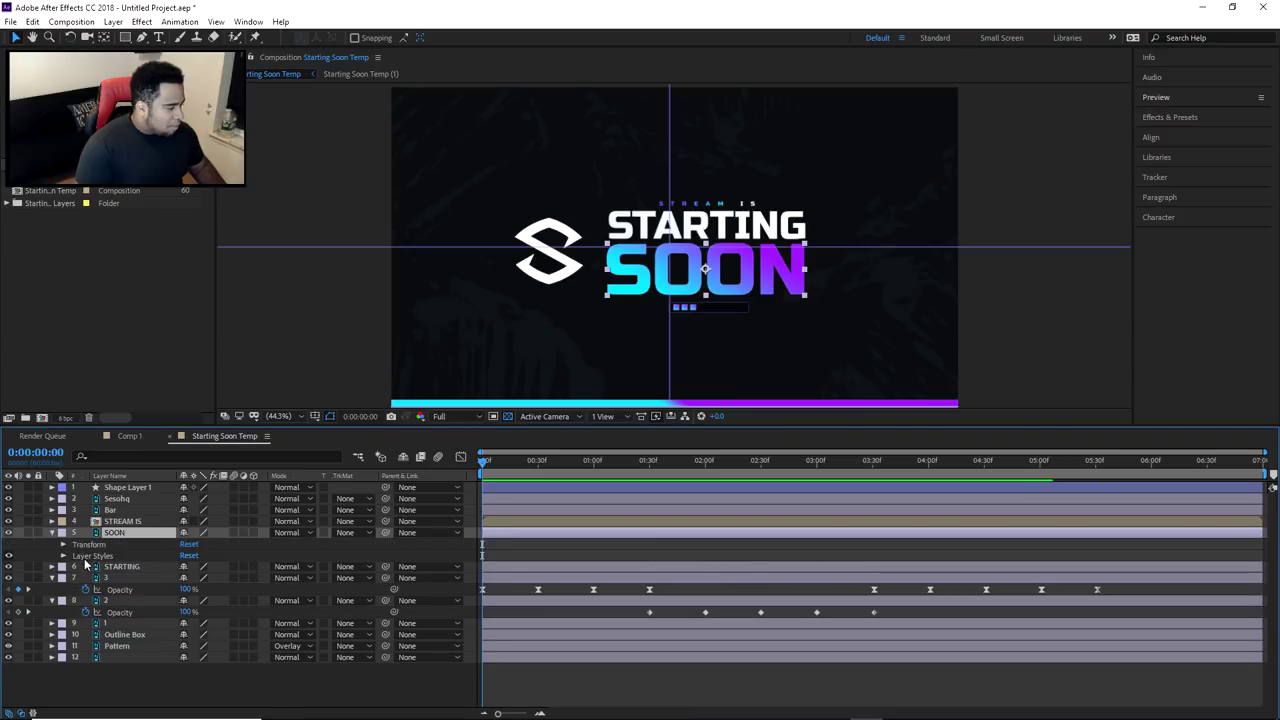
{"action": "left_click", "coordinate": [78, 556]}
{"action": "left_click", "coordinate": [63, 555]}
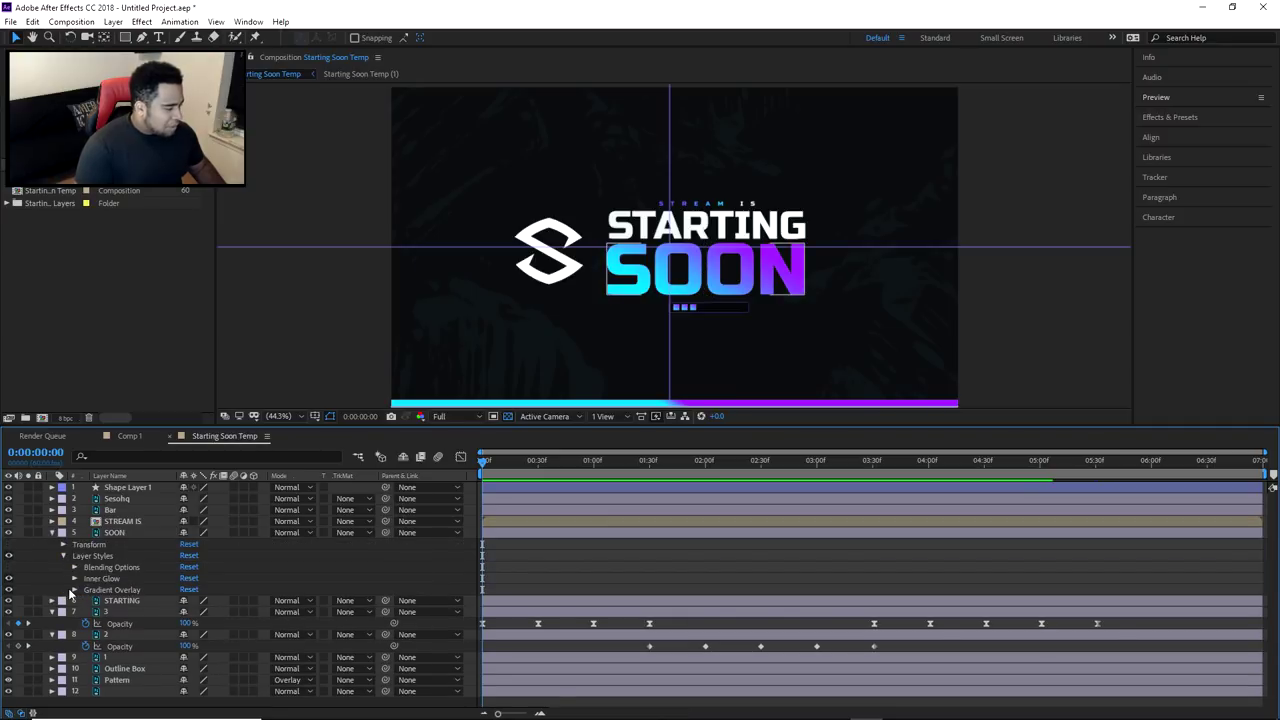
{"action": "left_click", "coordinate": [74, 589]}
{"action": "left_click_drag", "start_coordinate": [198, 646], "coordinate": [274, 630]}
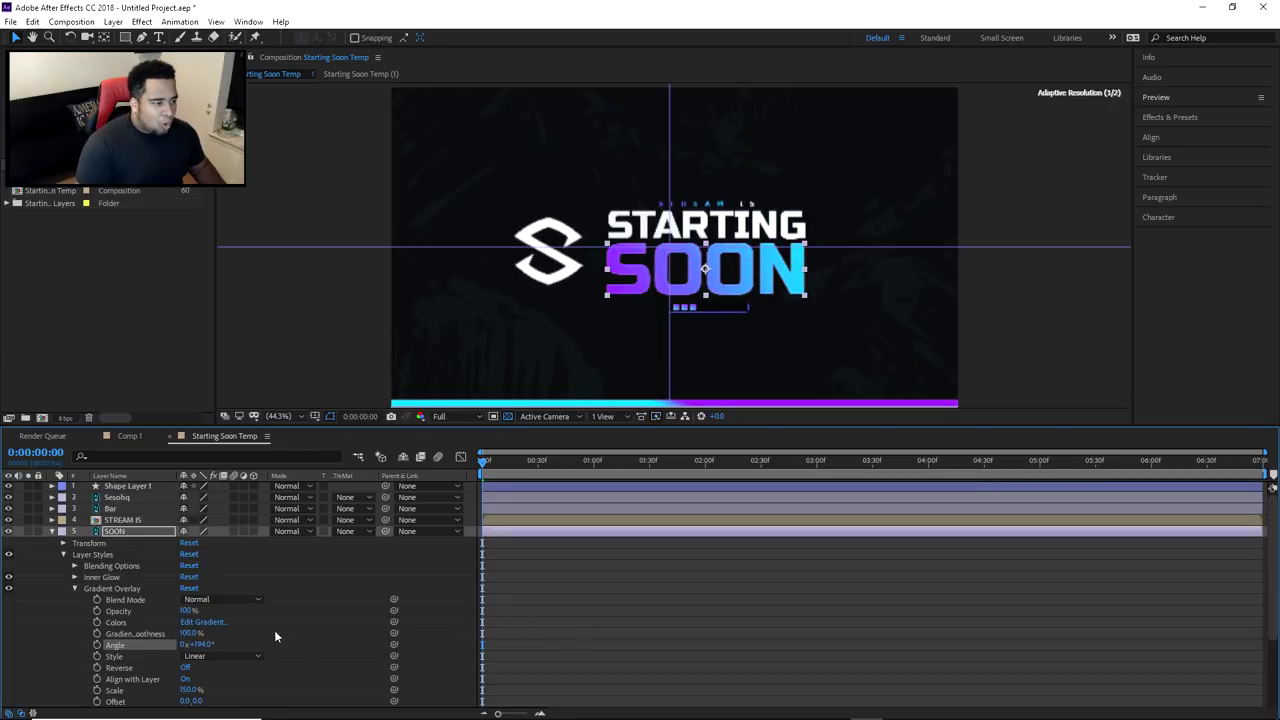
{"action": "left_click", "coordinate": [328, 613]}
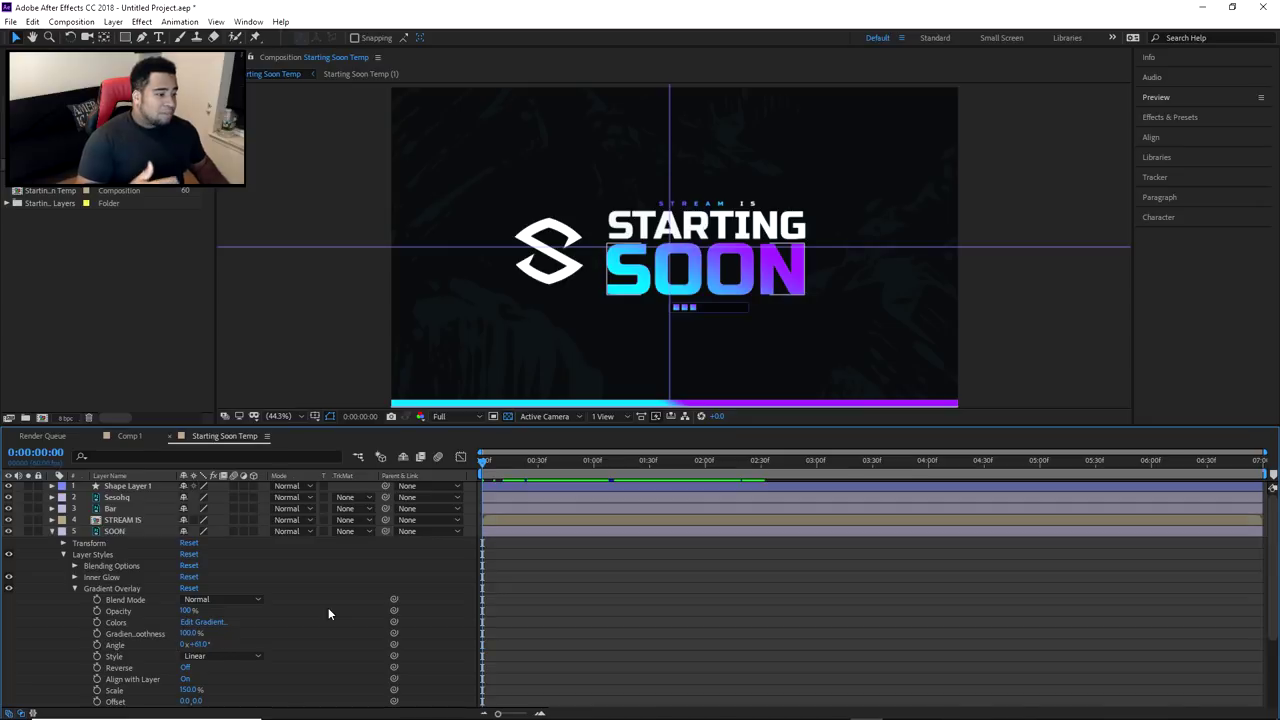